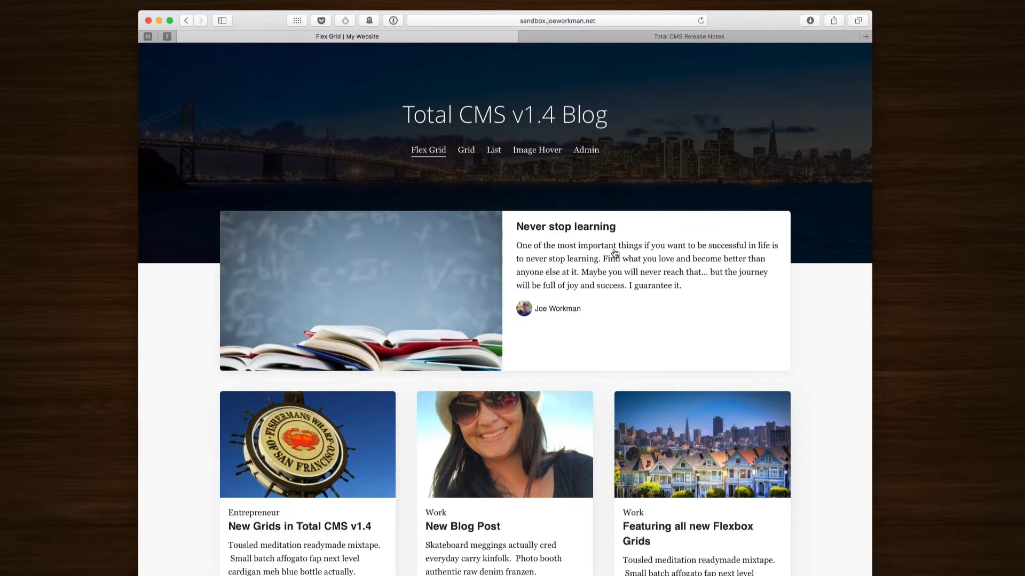
Step: Scroll up and down through the Flex Grid page's posts in Safari to review them
scroll(604, 255, "down", 1)
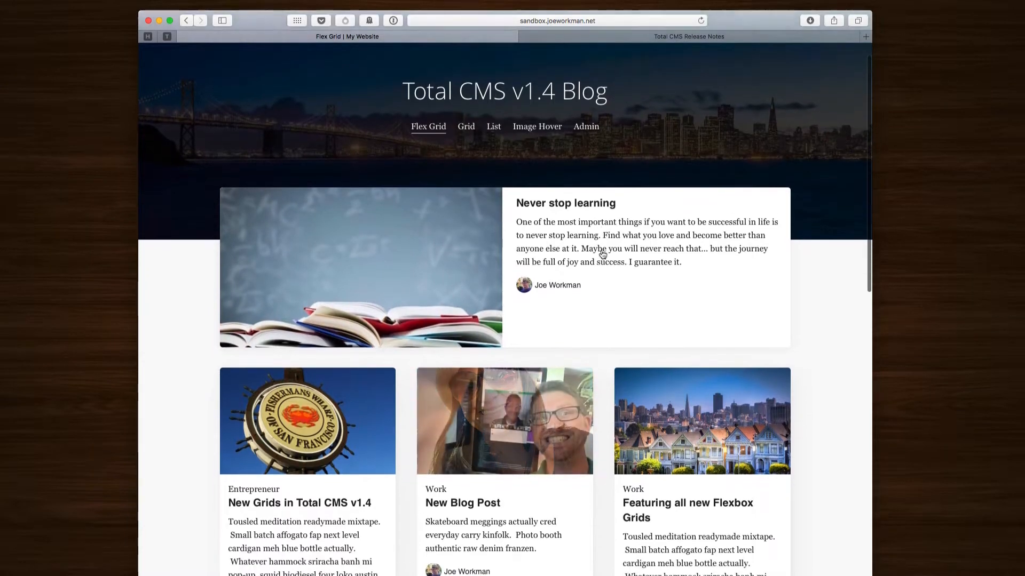
scroll(603, 255, "up", 1)
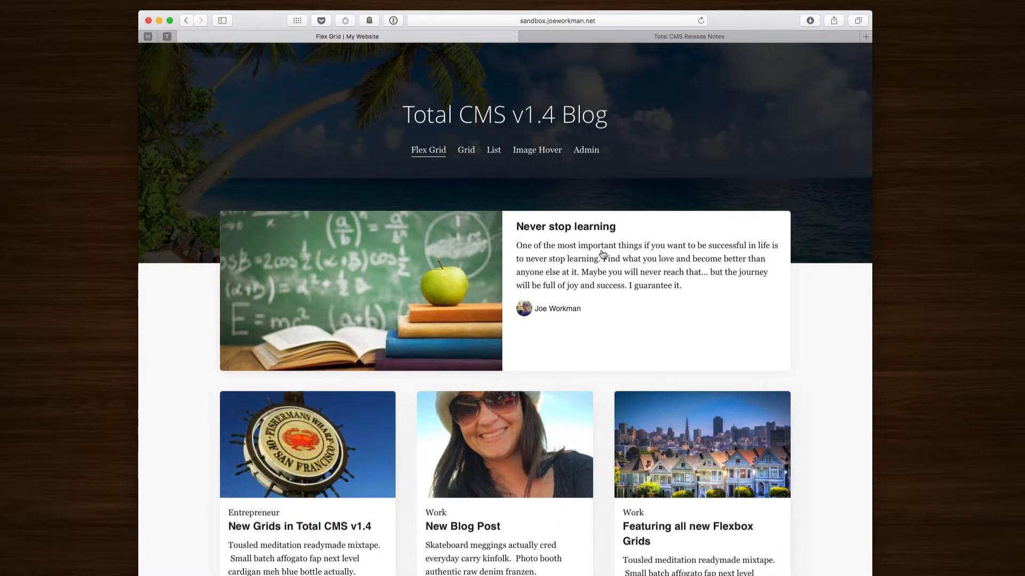
scroll(586, 295, "down", 10)
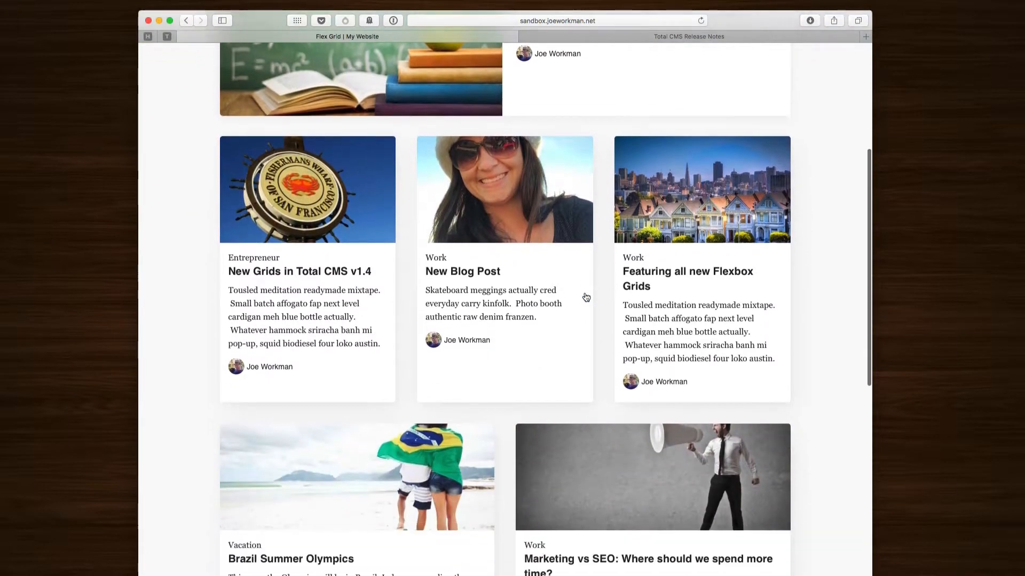
scroll(585, 297, "down", 7)
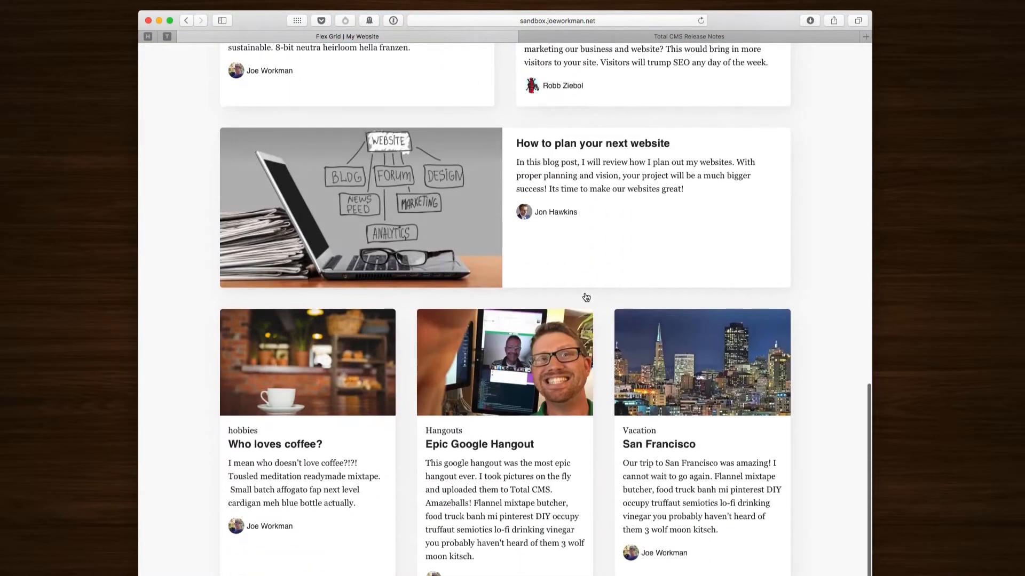
scroll(585, 295, "up", 17)
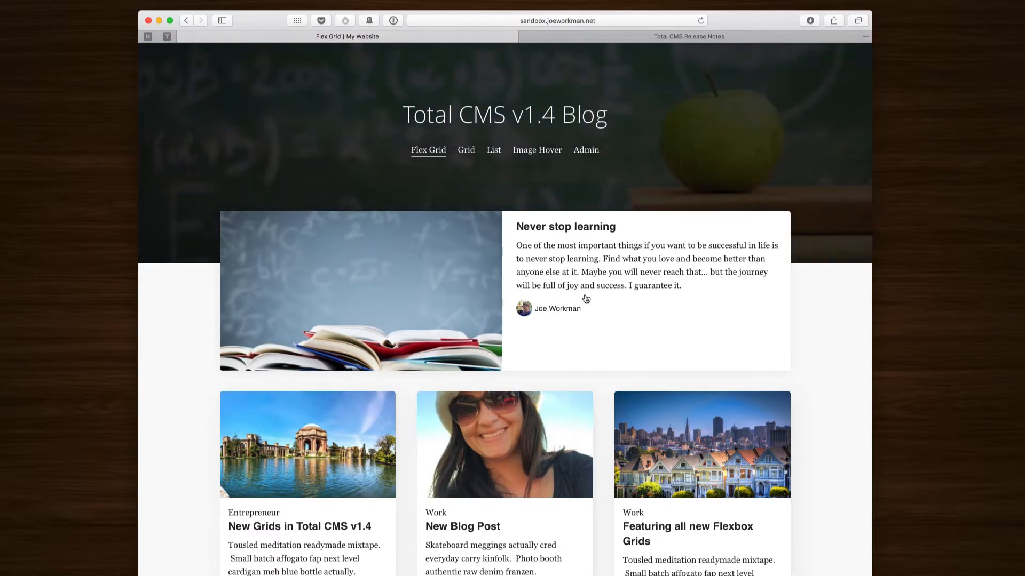
scroll(603, 320, "down", 3)
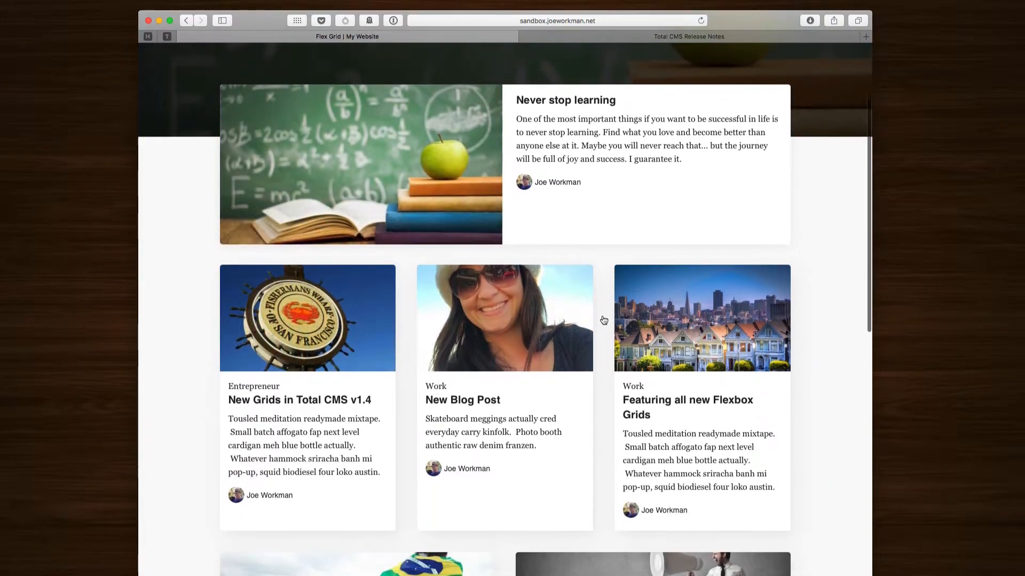
scroll(602, 316, "down", 4)
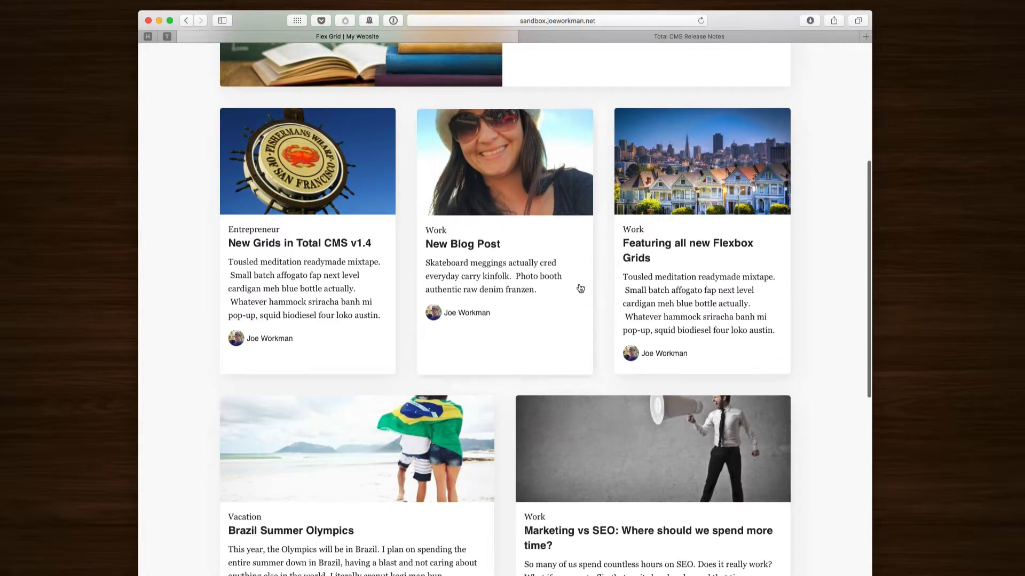
scroll(580, 288, "up", 5)
scroll(580, 288, "down", 1)
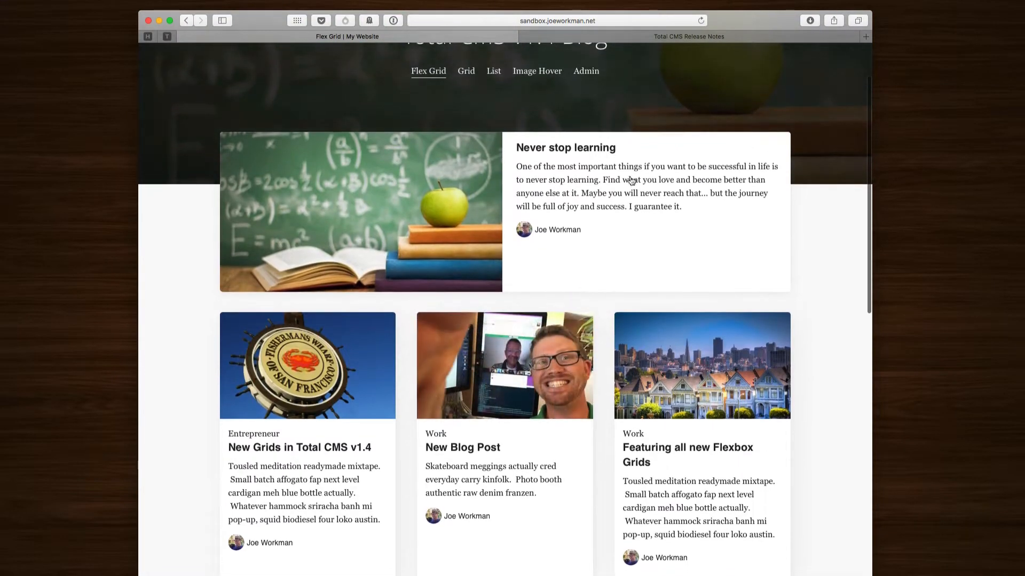
scroll(390, 264, "down", 4)
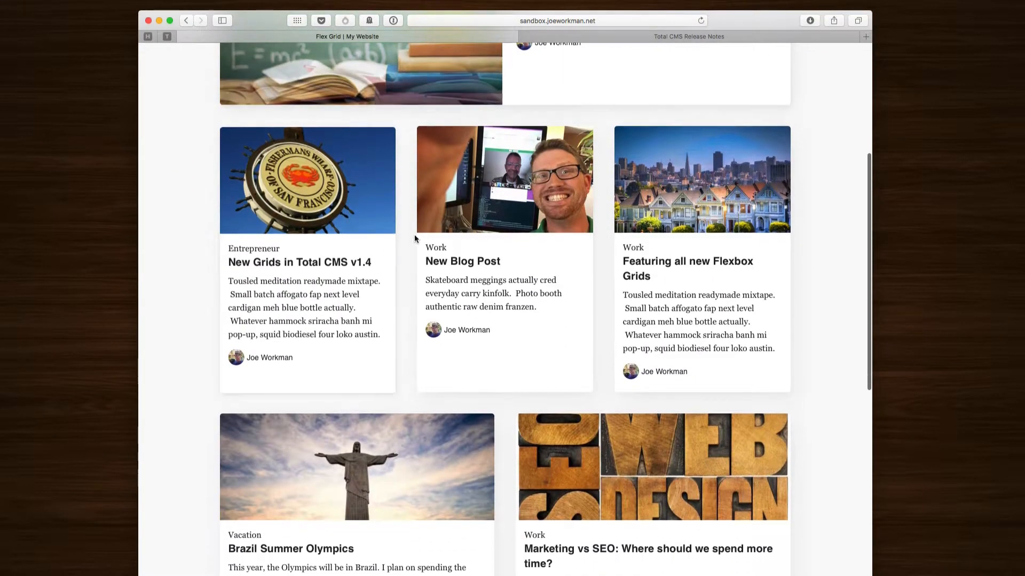
scroll(387, 379, "down", 5)
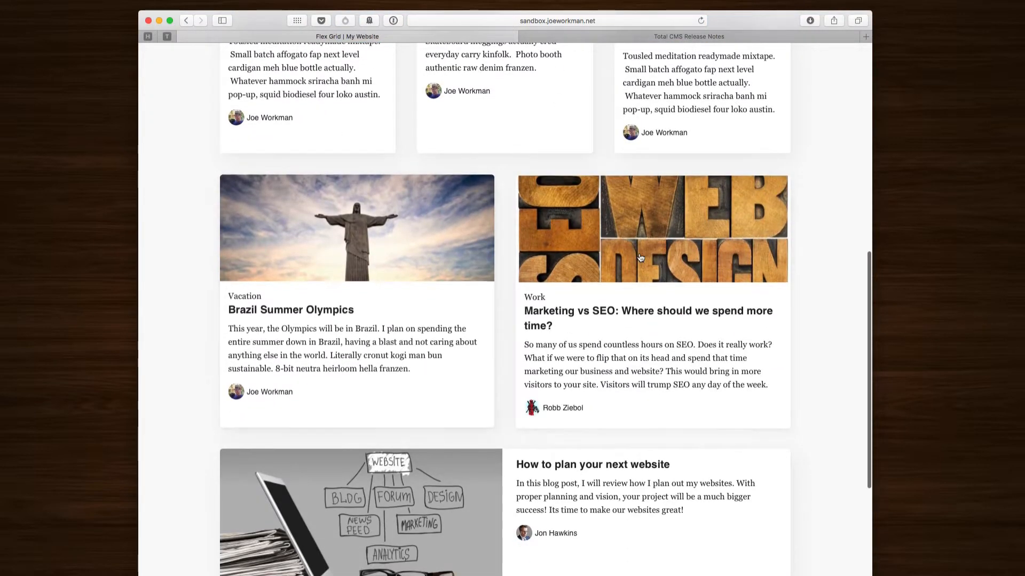
scroll(619, 295, "down", 4)
scroll(650, 347, "down", 3)
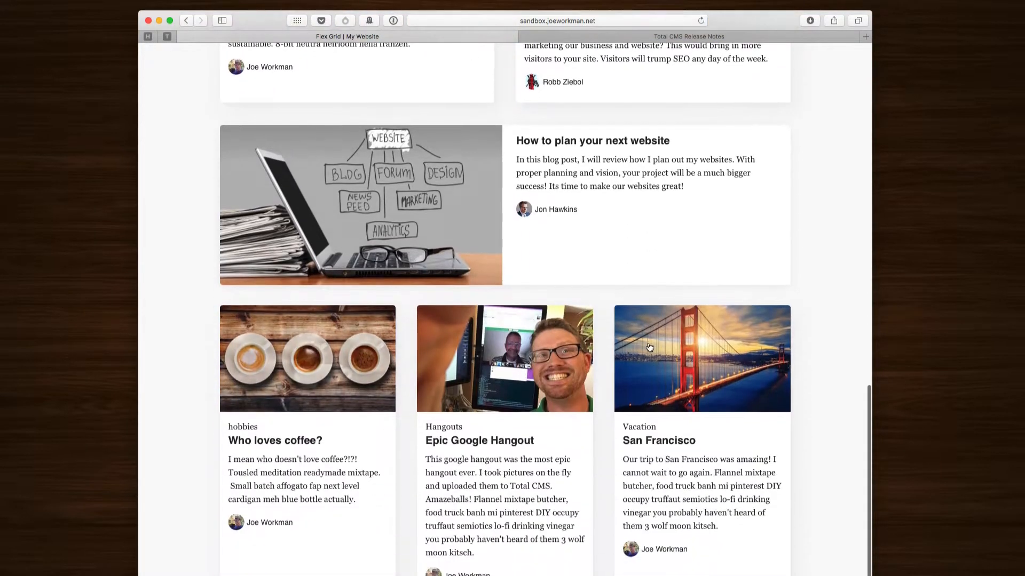
scroll(649, 347, "up", 3)
scroll(649, 348, "up", 10)
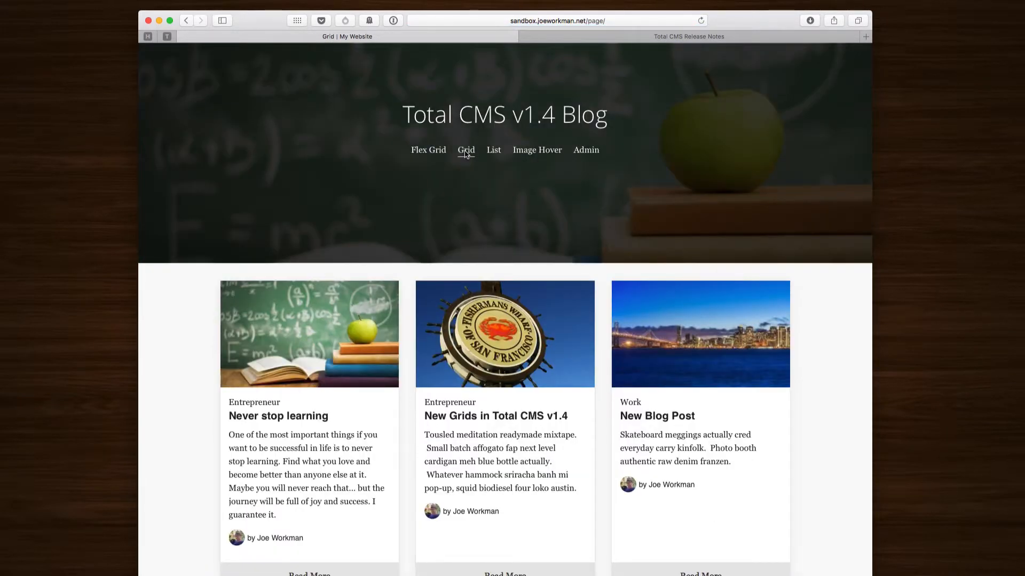
Step: Browse the blog's List page posts, then move on to the Image Hover page
scroll(478, 254, "down", 20)
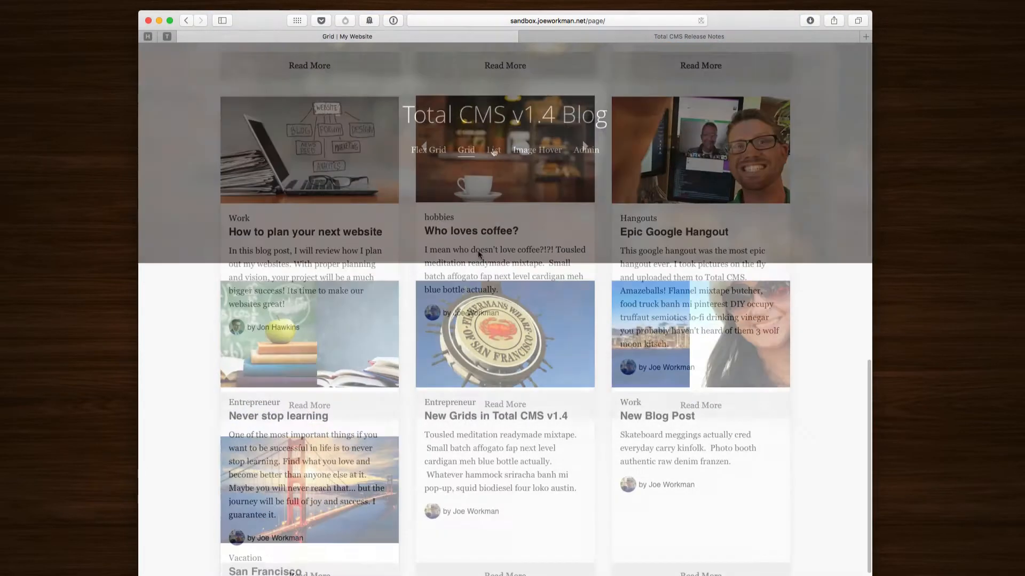
left_click(494, 150)
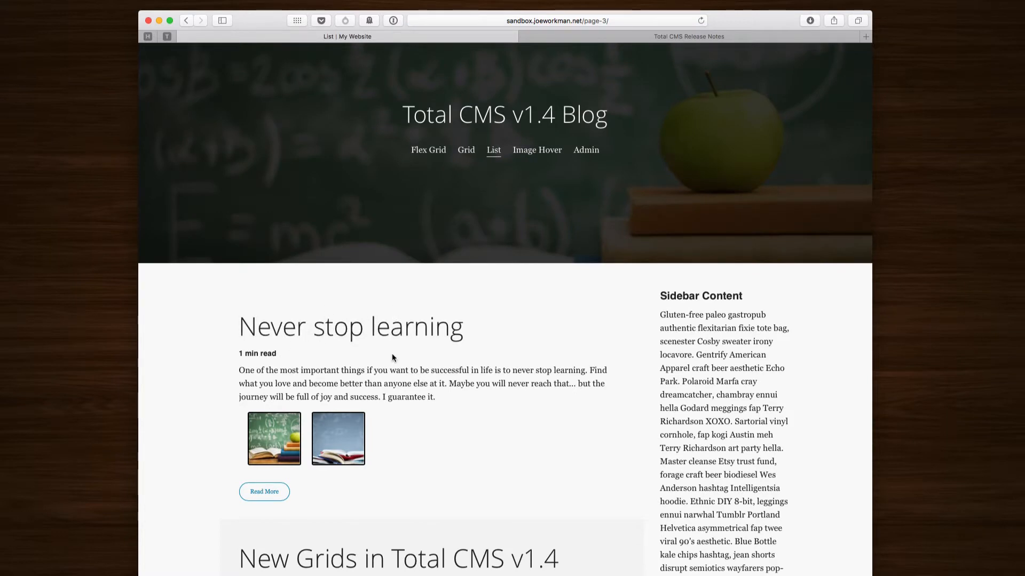
scroll(391, 353, "down", 5)
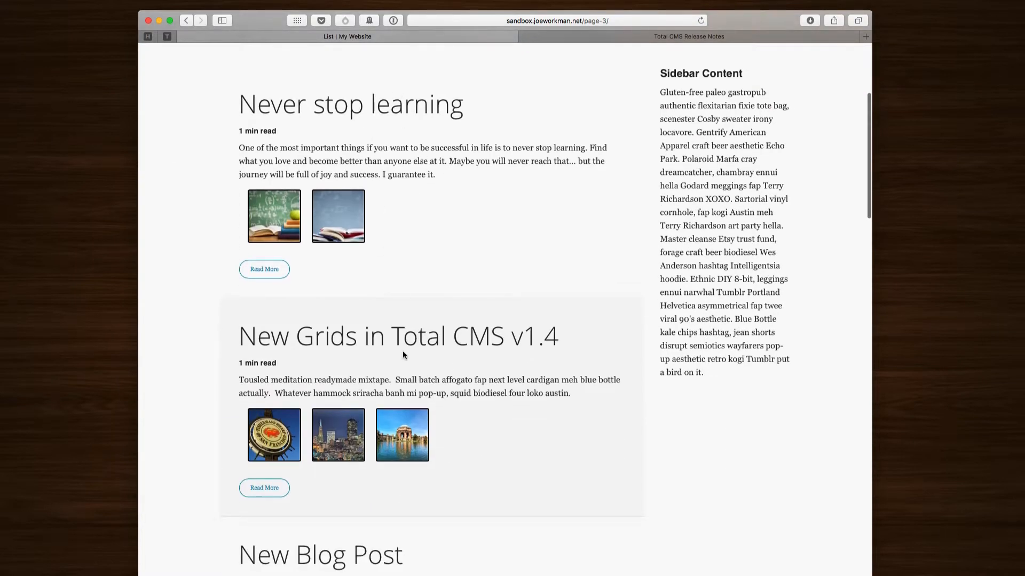
left_click(532, 151)
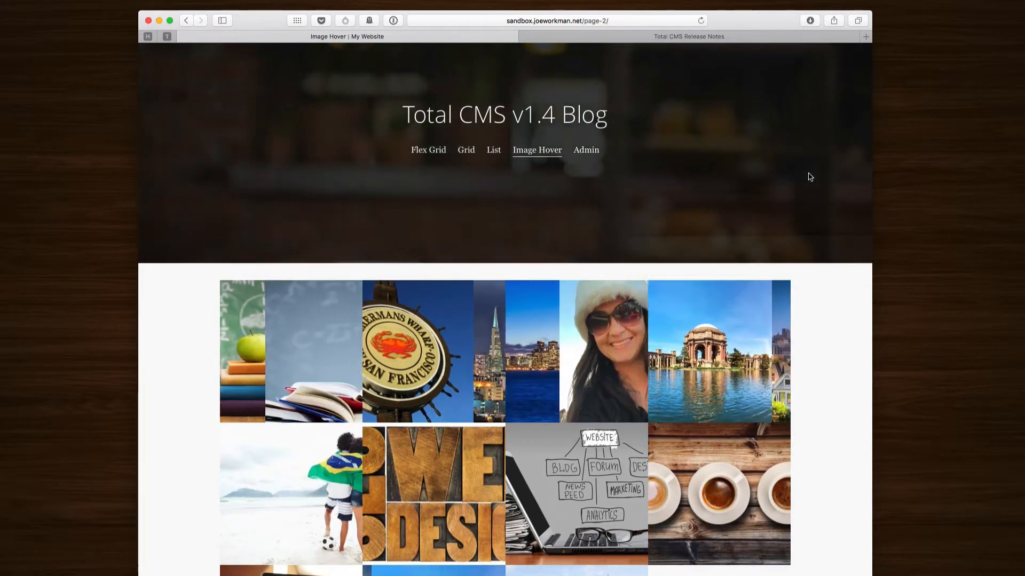
scroll(826, 199, "down", 3)
scroll(825, 200, "down", 2)
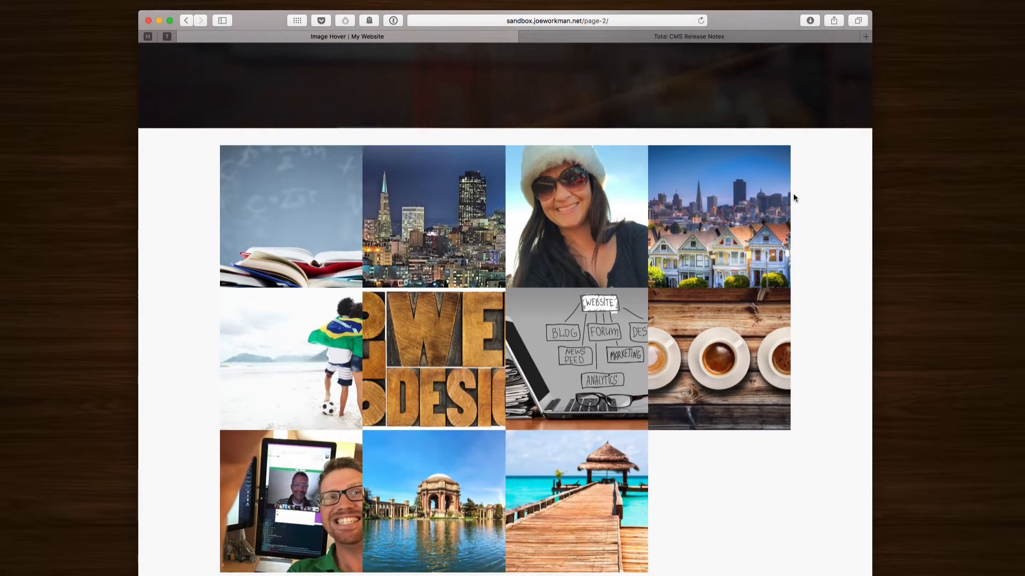
mouse_move(565, 198)
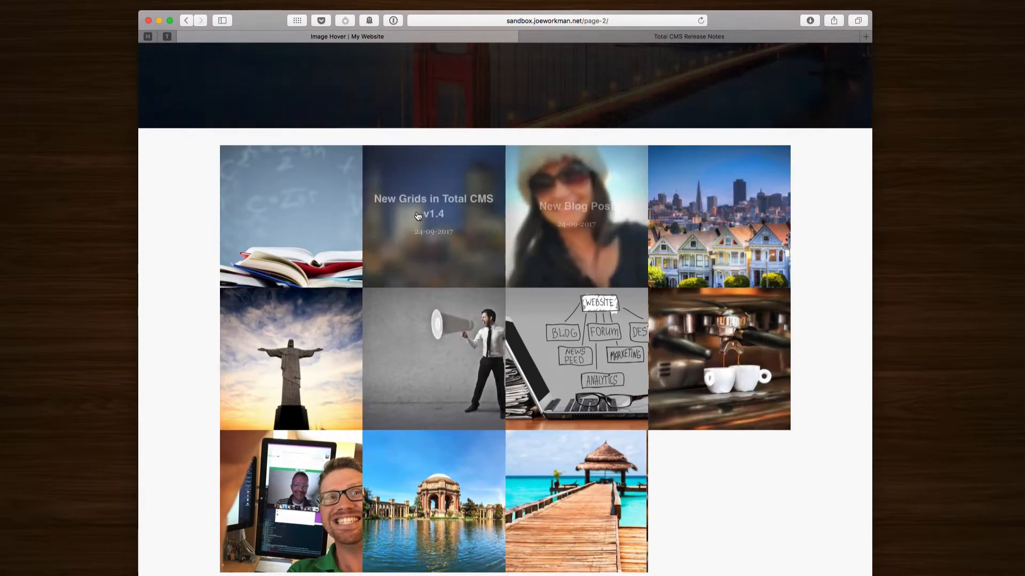
mouse_move(423, 354)
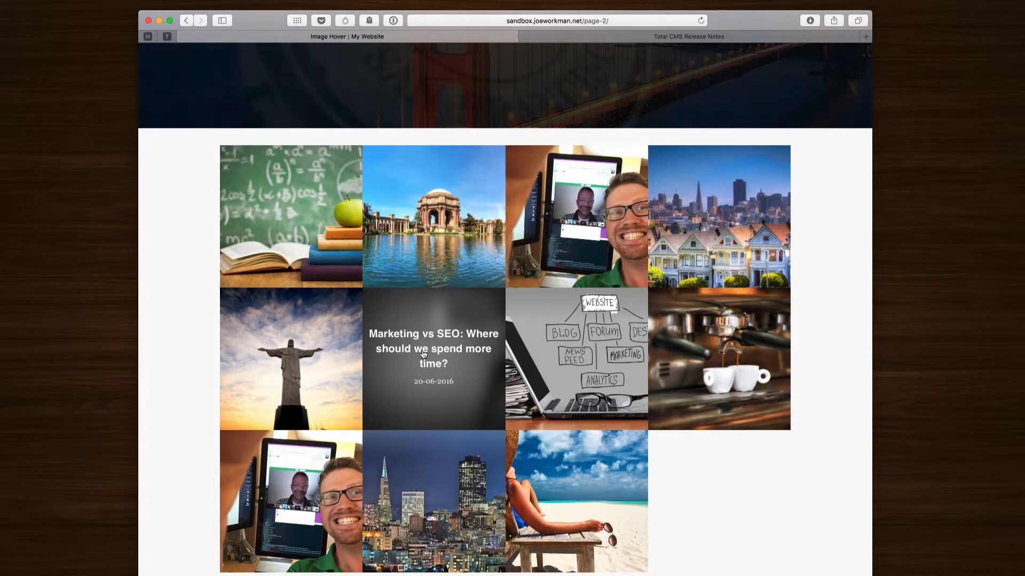
mouse_move(576, 346)
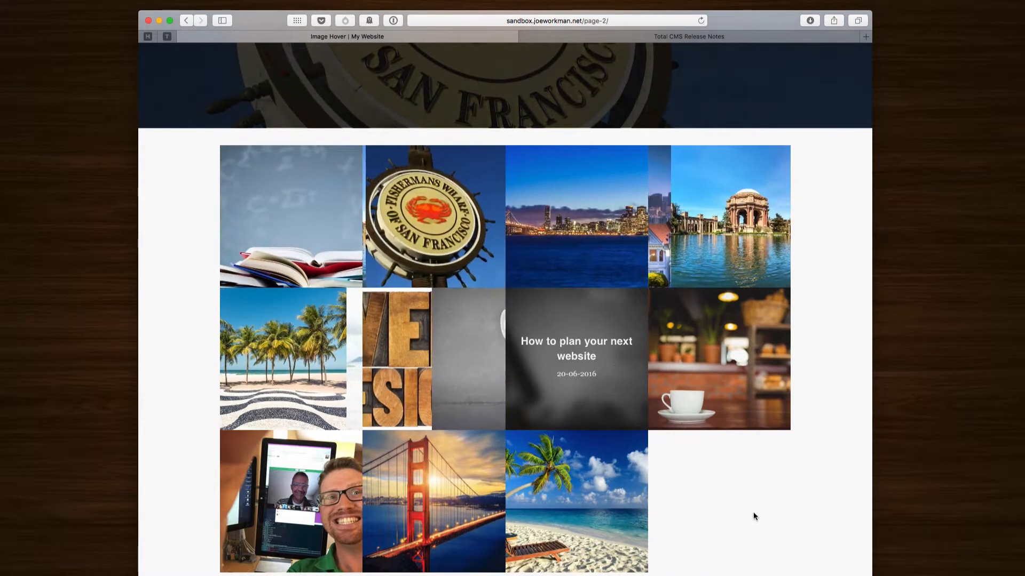
scroll(760, 516, "down", 3)
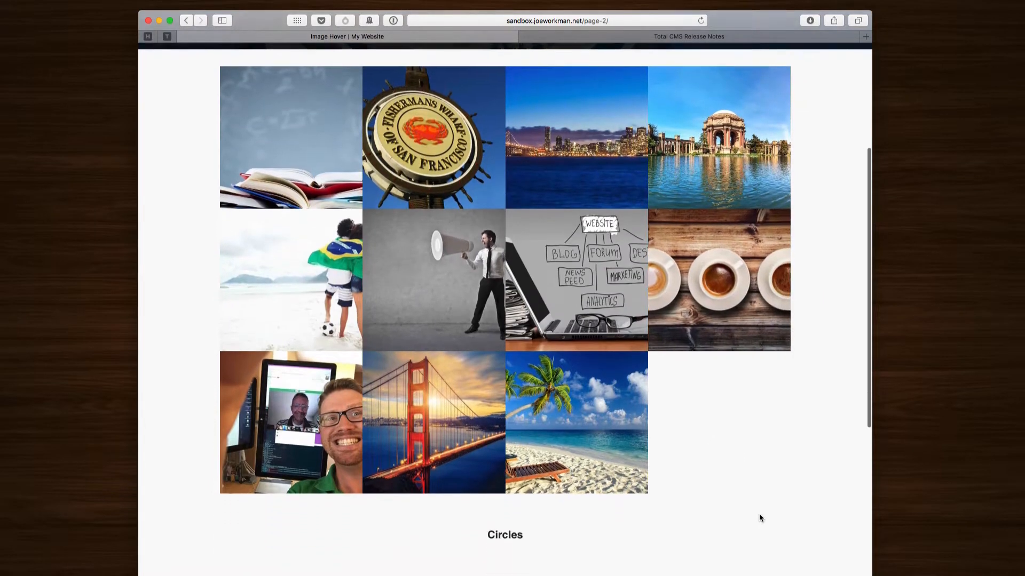
scroll(759, 515, "down", 5)
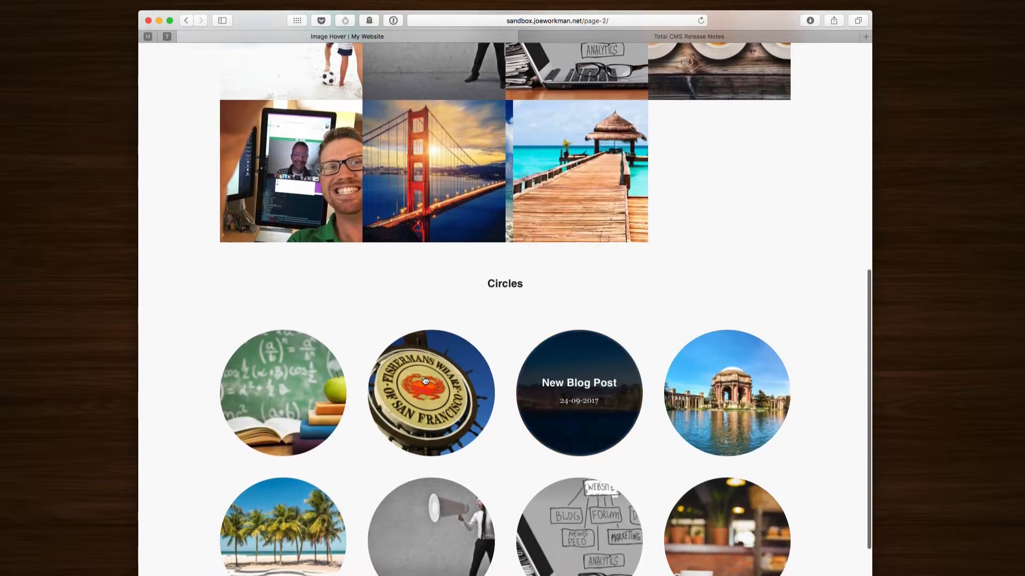
scroll(403, 508, "down", 3)
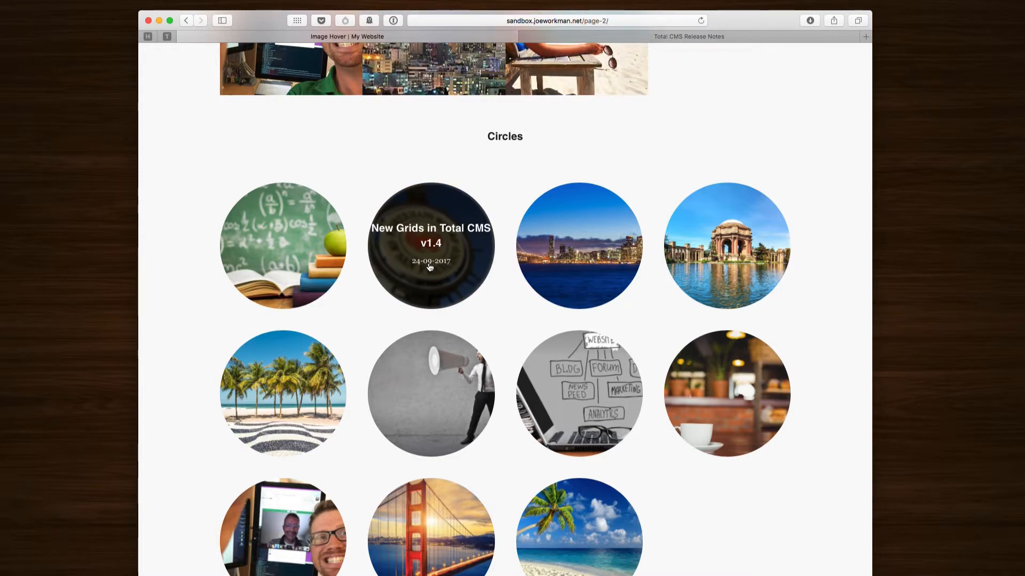
scroll(429, 268, "up", 11)
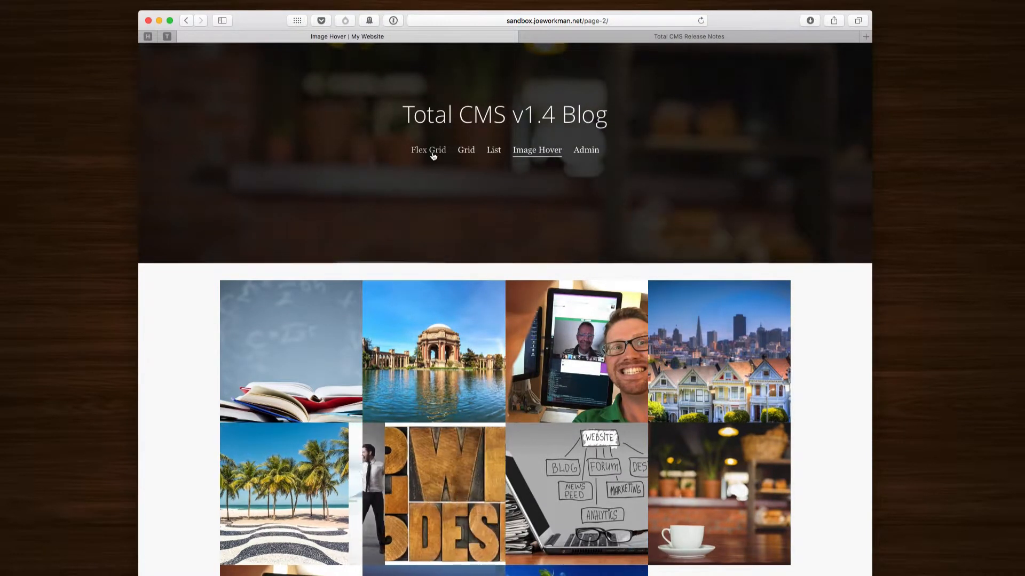
left_click(432, 152)
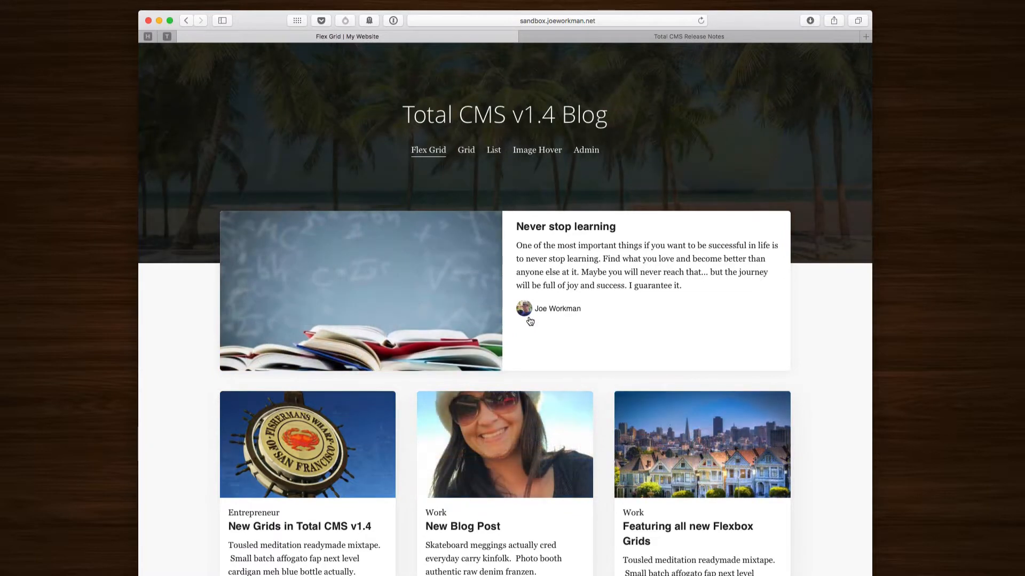
scroll(530, 321, "down", 10)
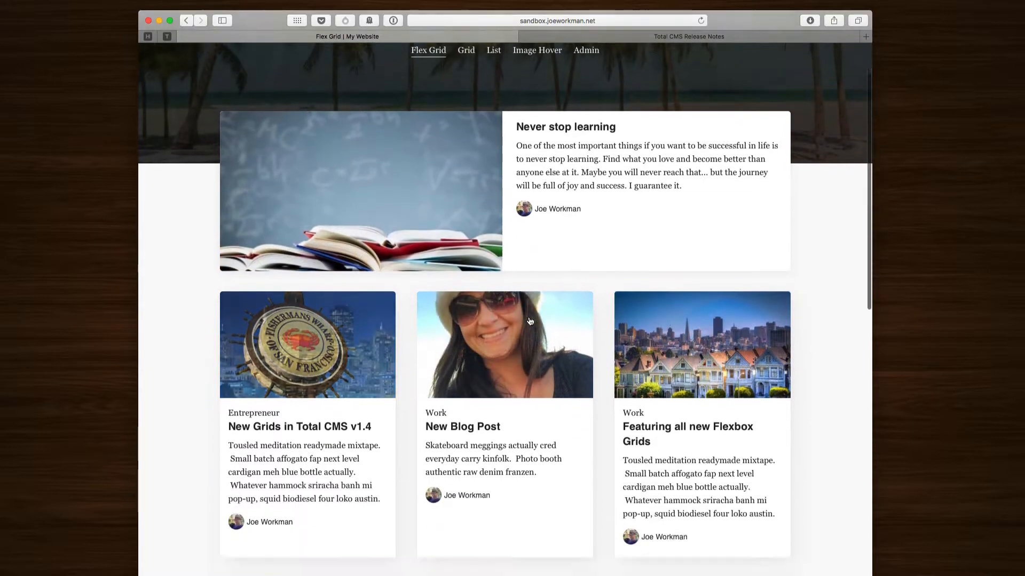
scroll(530, 321, "down", 2)
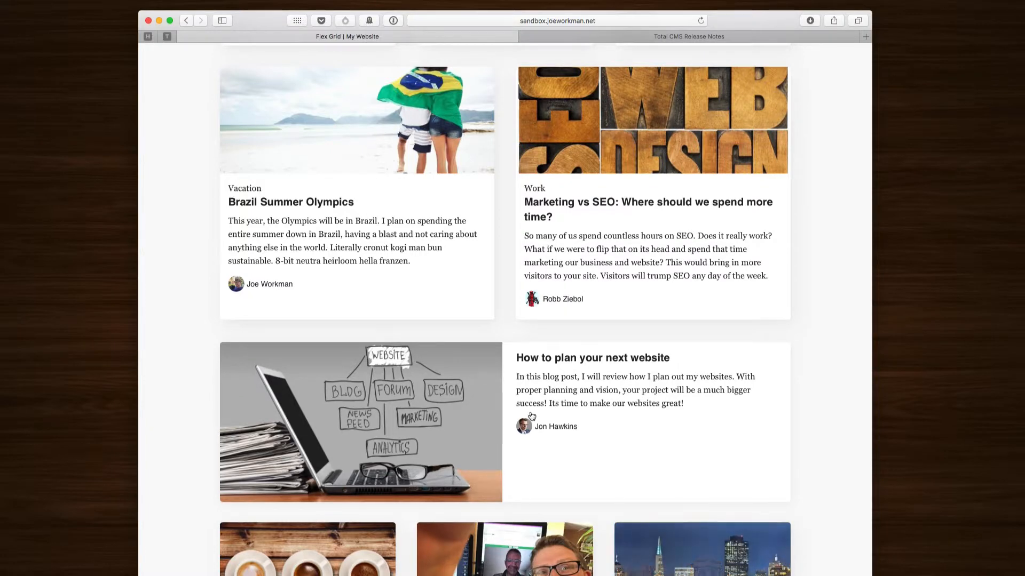
scroll(545, 357, "up", 2)
scroll(546, 357, "up", 10)
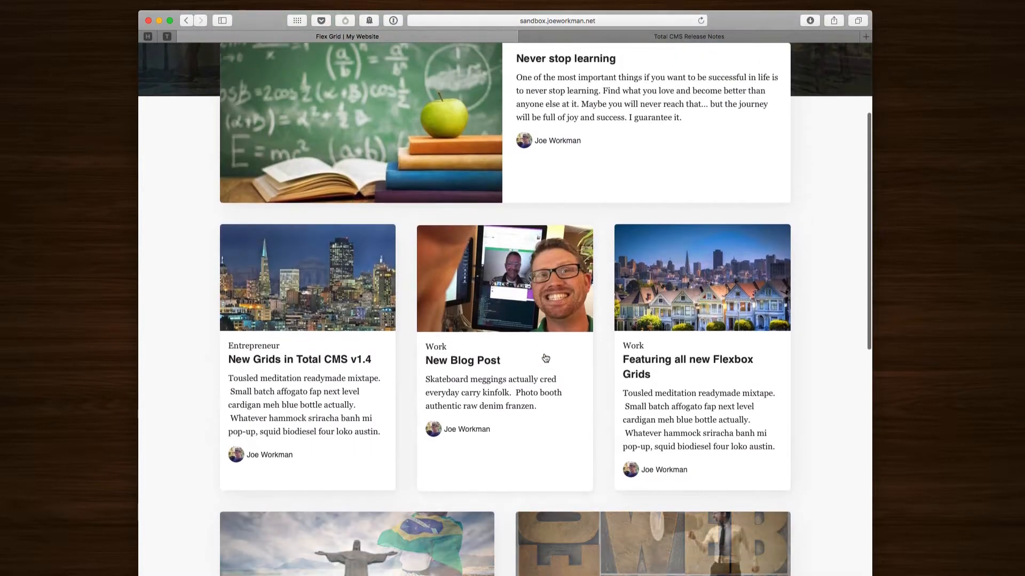
scroll(546, 357, "up", 4)
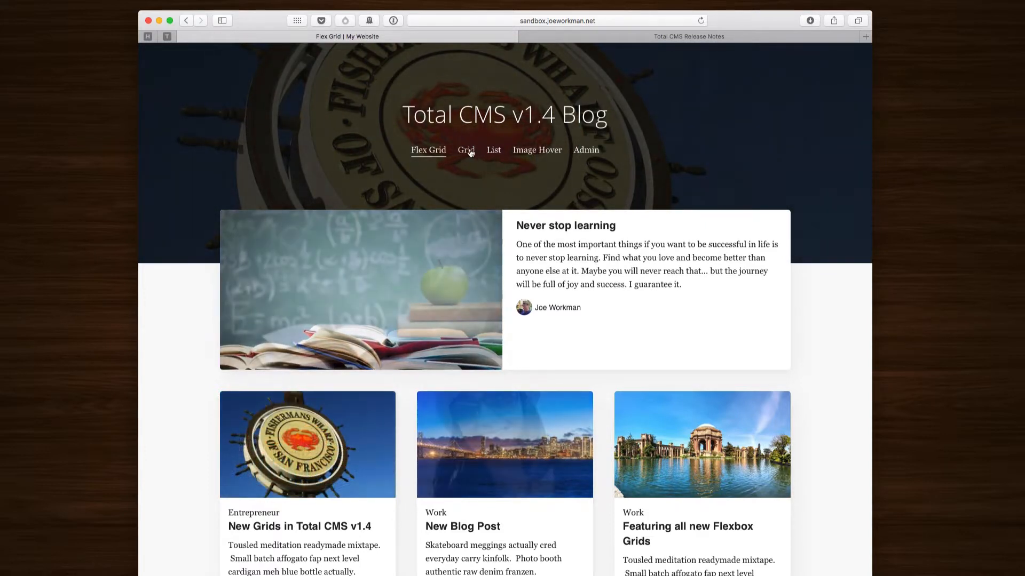
Step: Go via the Grid page to the List page and highlight New Blog Post's '121 min read' label
left_click(467, 153)
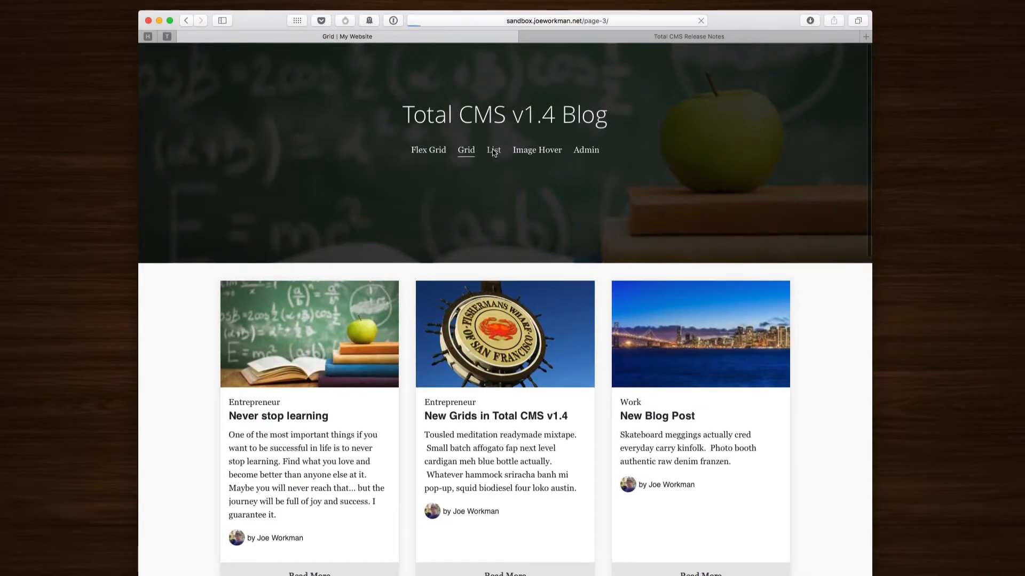
scroll(352, 337, "down", 4)
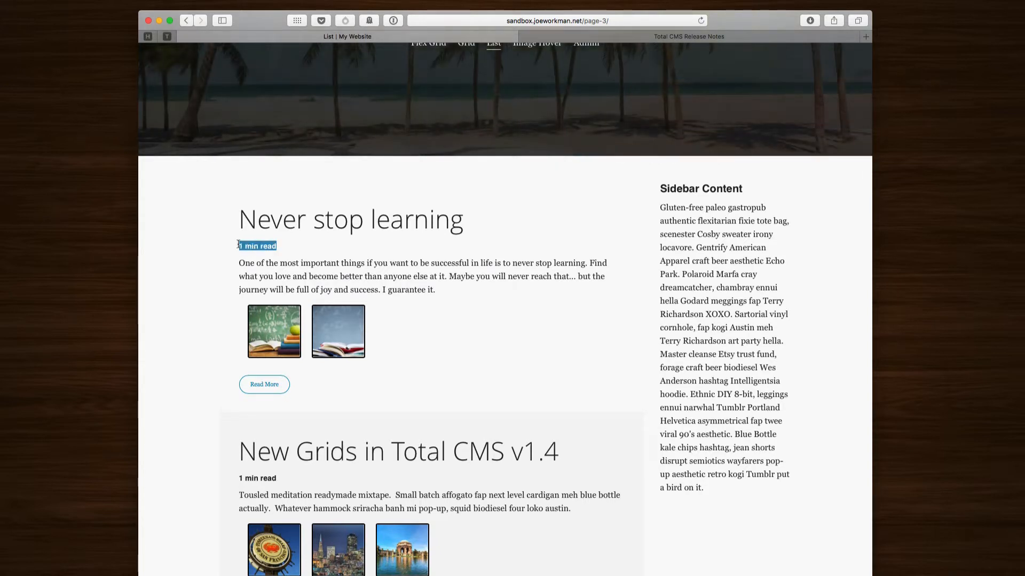
left_click(291, 251)
scroll(293, 256, "down", 14)
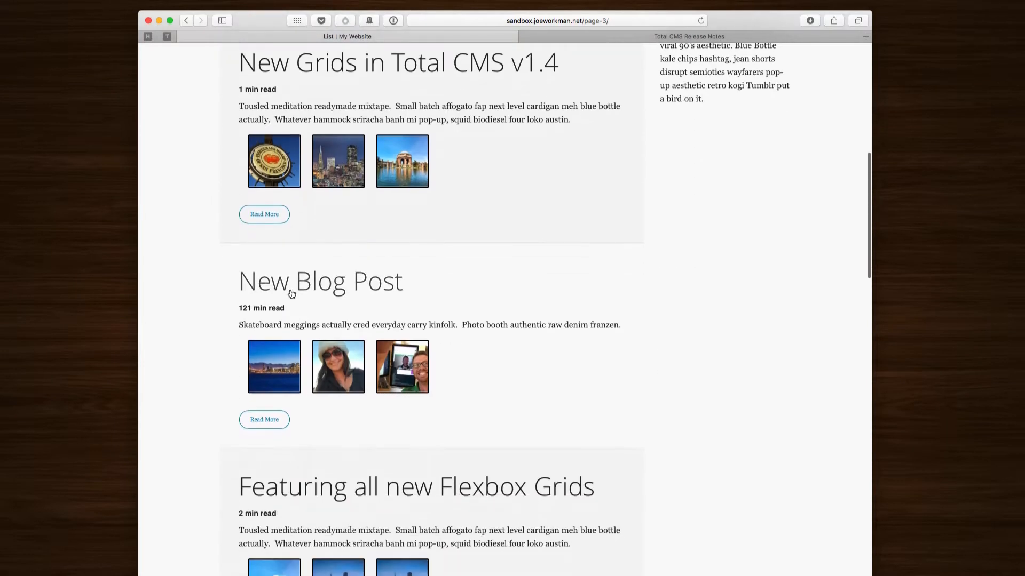
left_click_drag(299, 312, 233, 313)
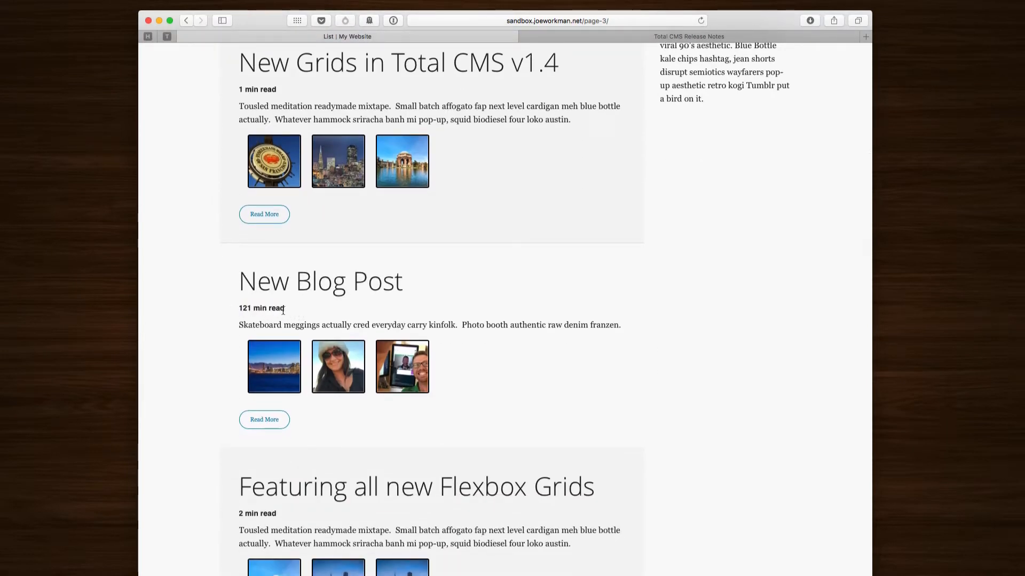
scroll(300, 314, "down", 1)
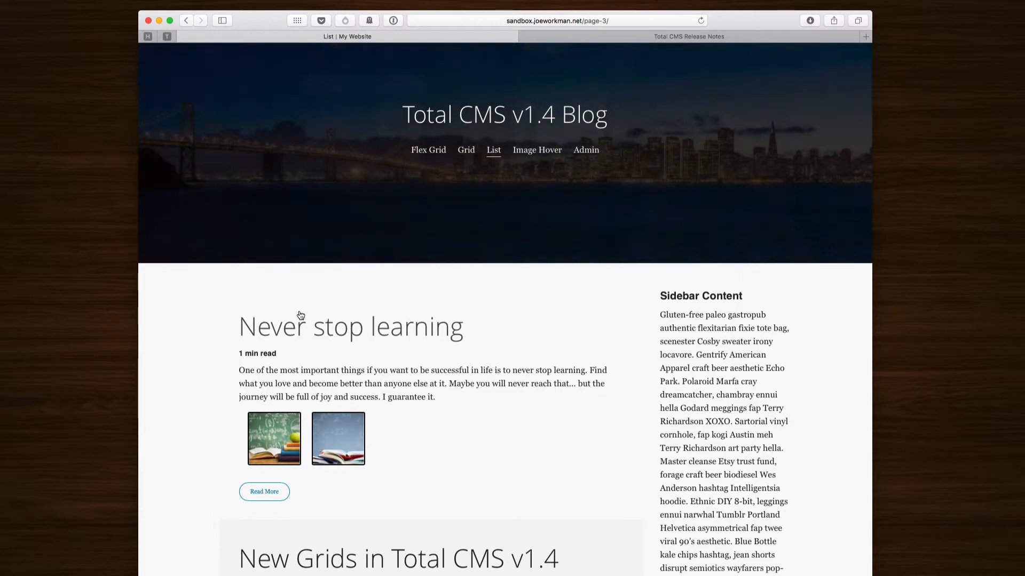
Step: Scroll up the Blog Post admin page toward its Date stack
scroll(318, 312, "up", 2)
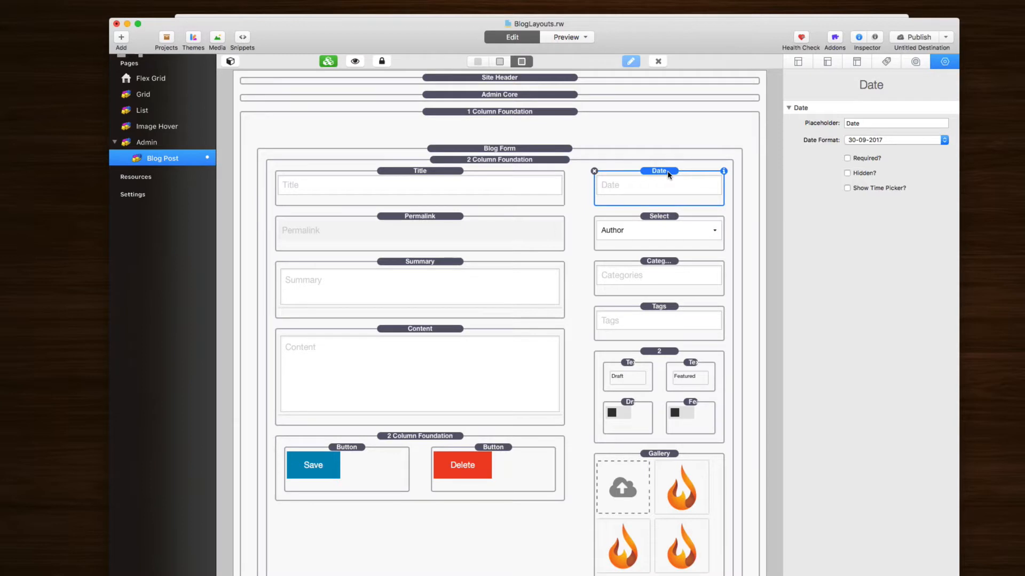
left_click(898, 137)
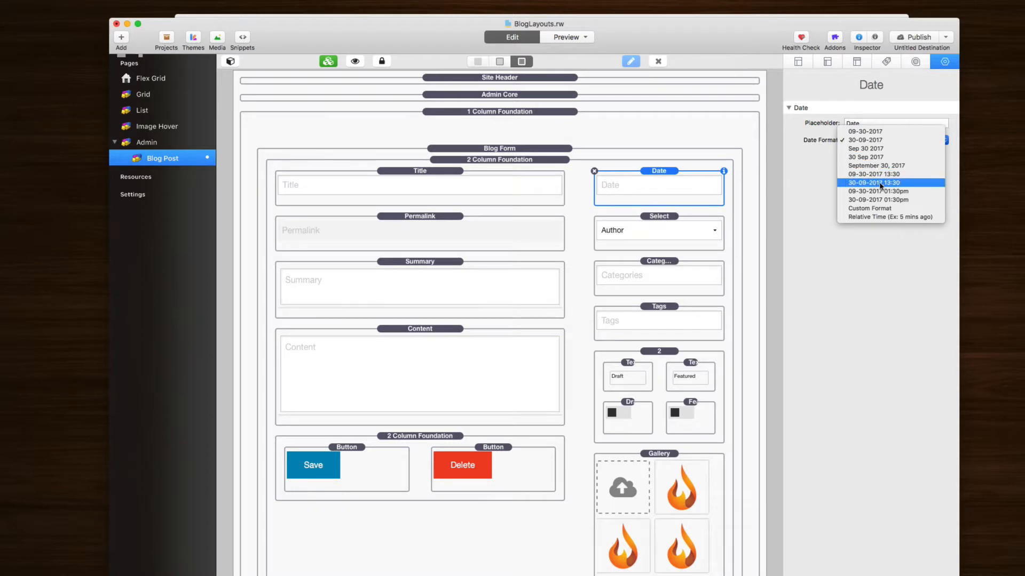
key("Escape")
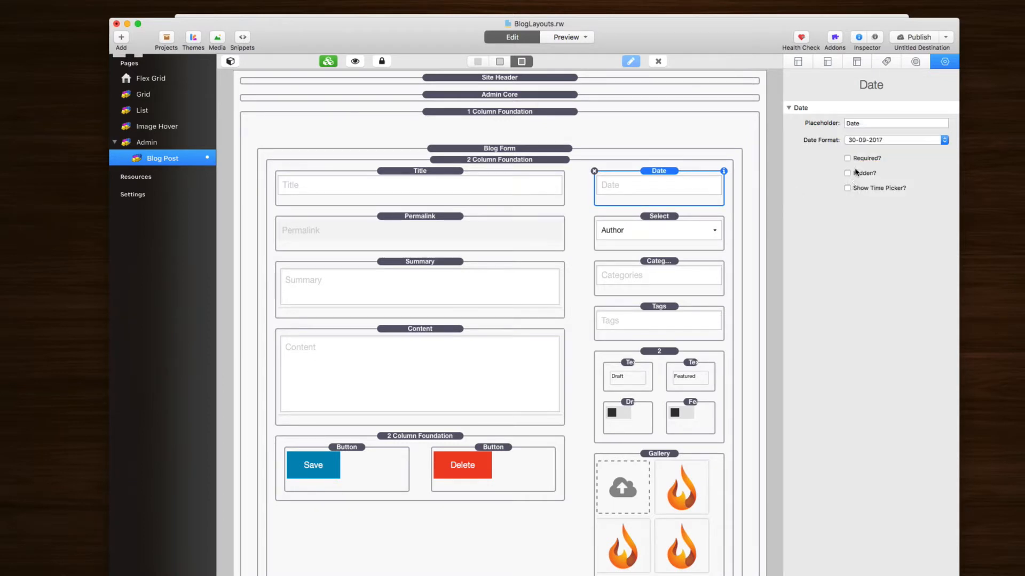
left_click(875, 142)
left_click(888, 183)
left_click(847, 189)
Step: Choose Spanish as the Admin Core stack's Localization language
left_click(542, 100)
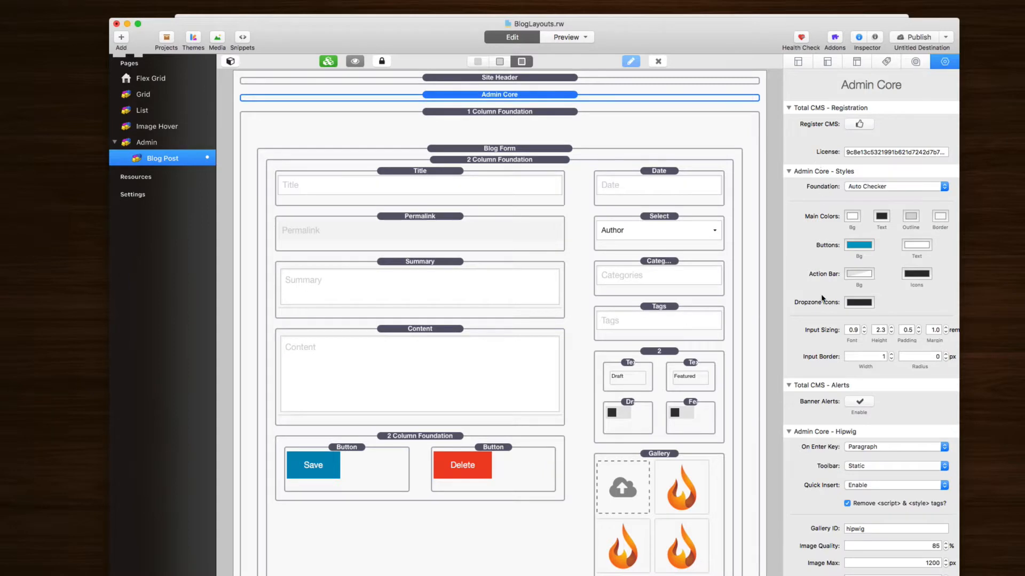
scroll(821, 293, "down", 10)
scroll(821, 293, "down", 5)
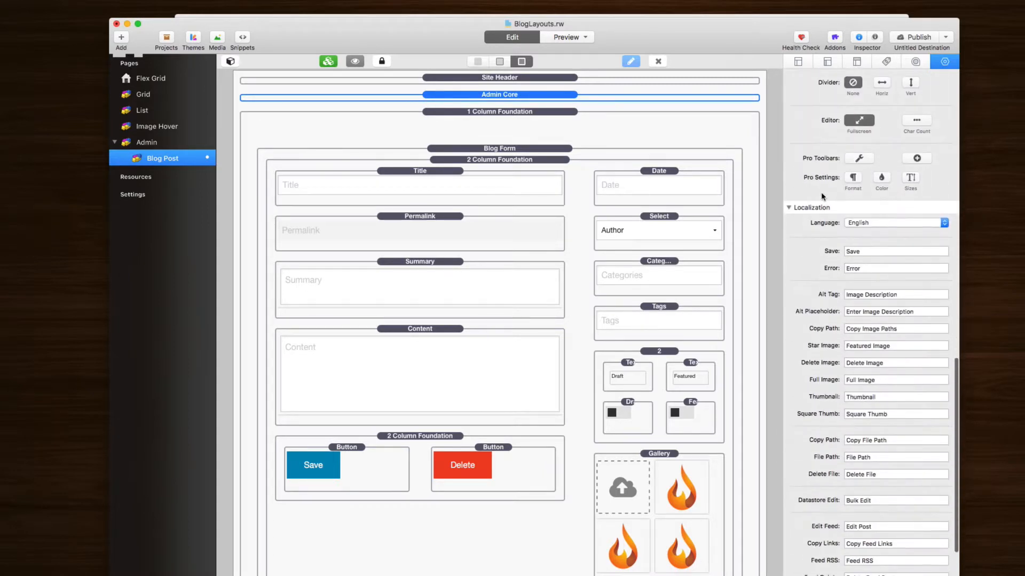
scroll(809, 210, "up", 8)
scroll(801, 351, "down", 3)
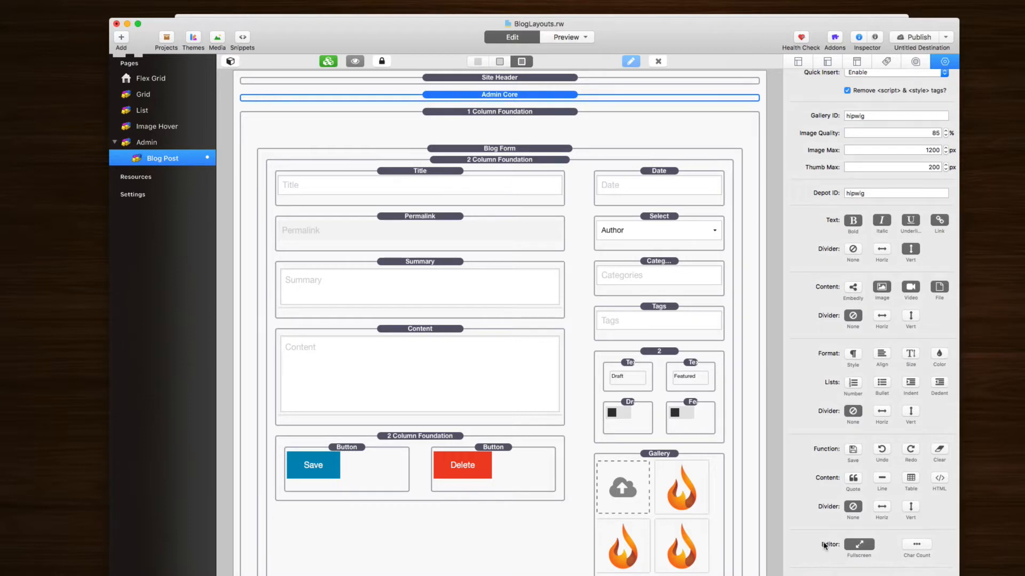
scroll(823, 544, "down", 10)
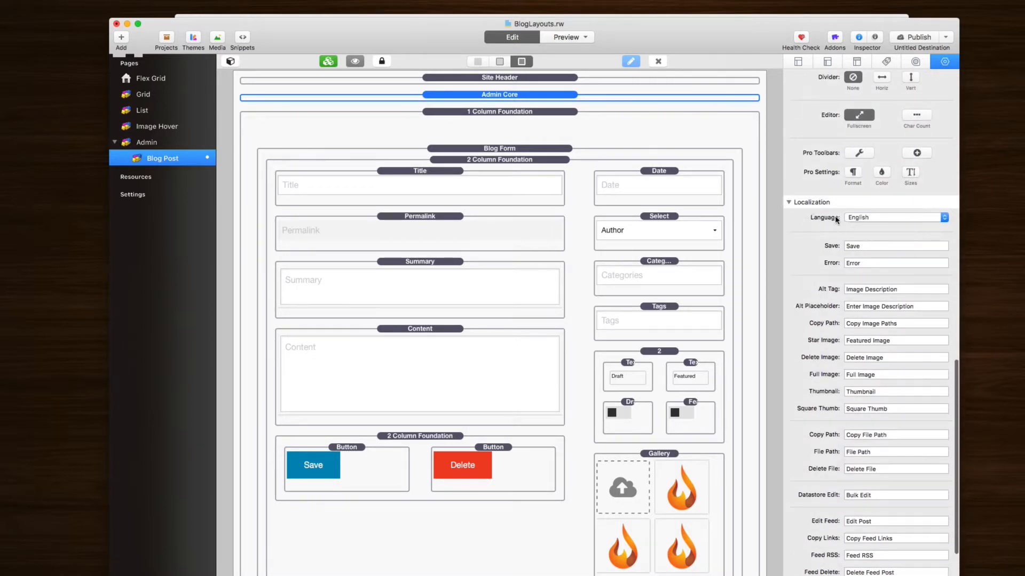
left_click(874, 219)
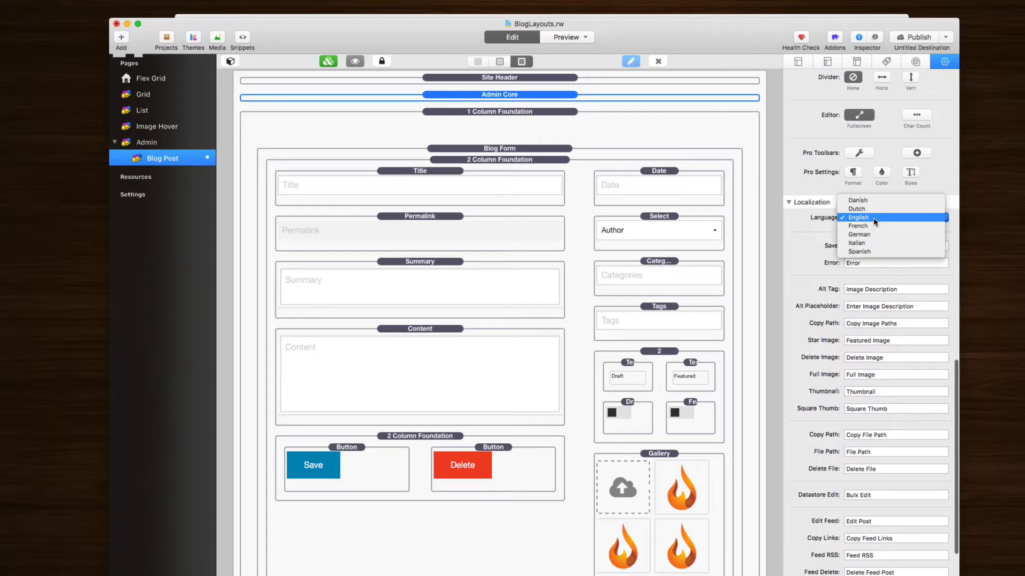
left_click(873, 253)
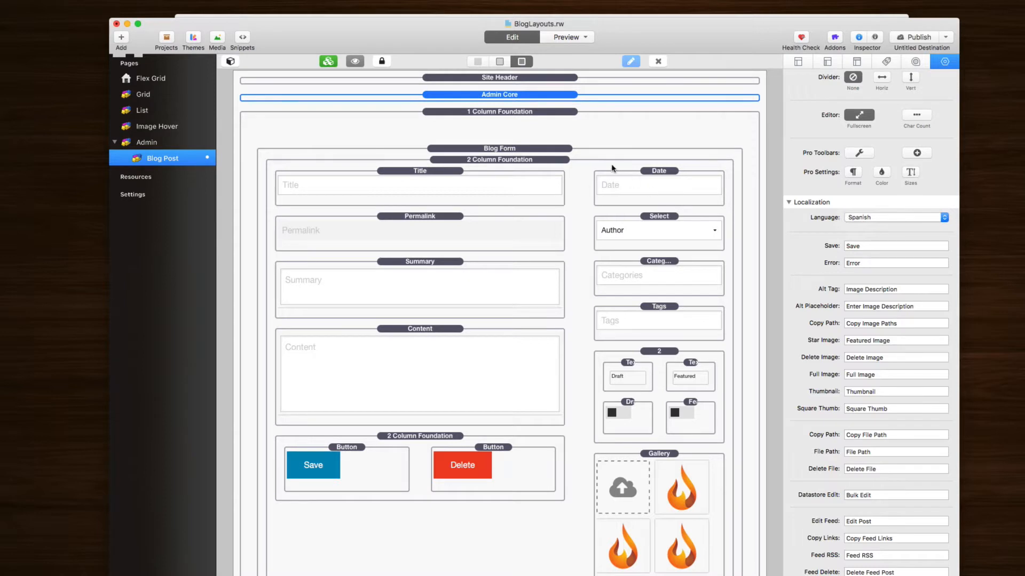
scroll(531, 91, "up", 2)
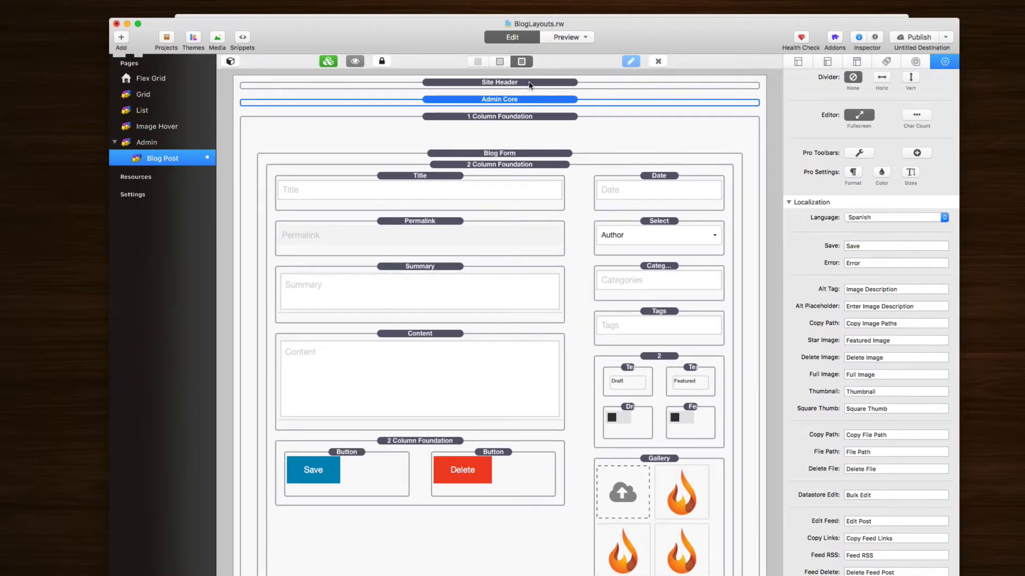
Step: Inside the Site Header partial, set CMS Core's language to Spanish and return to Blog Post
left_click(530, 84)
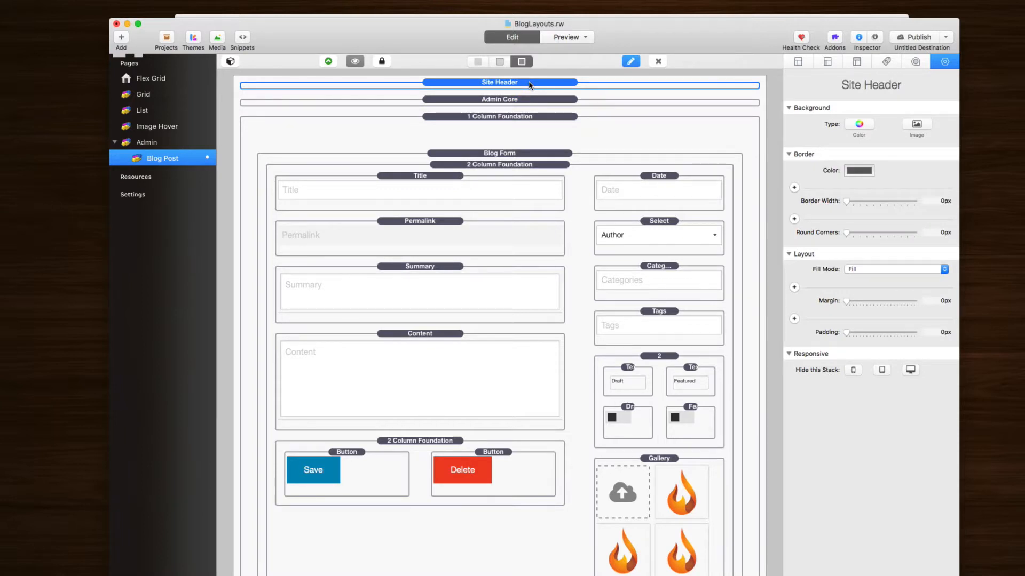
double_click(399, 84)
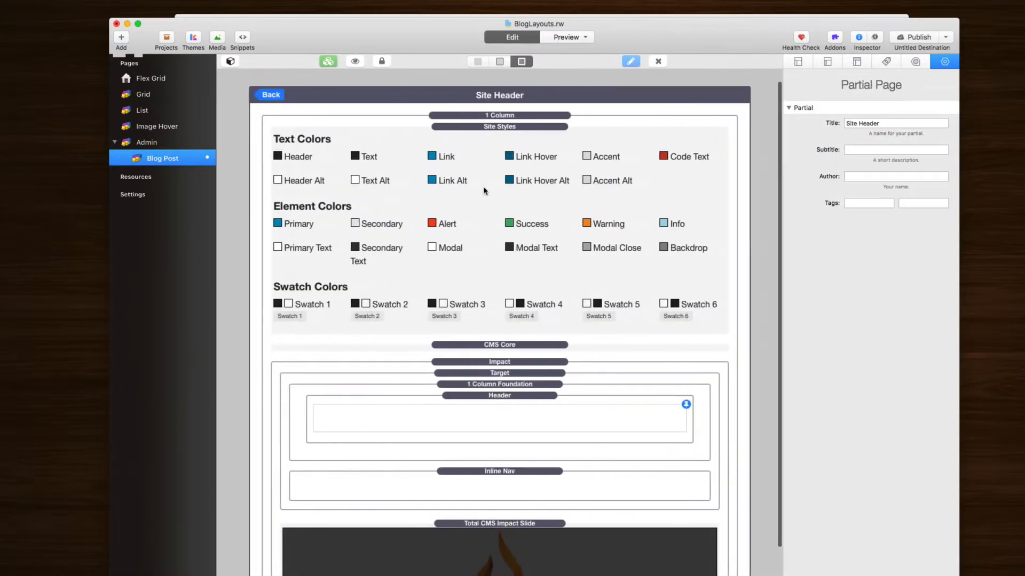
left_click(486, 345)
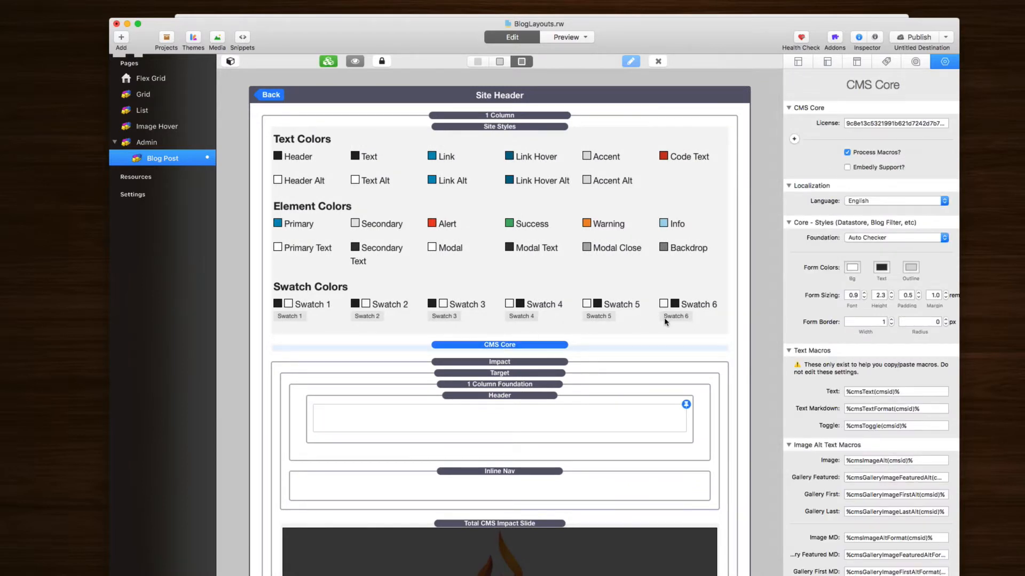
left_click(859, 200)
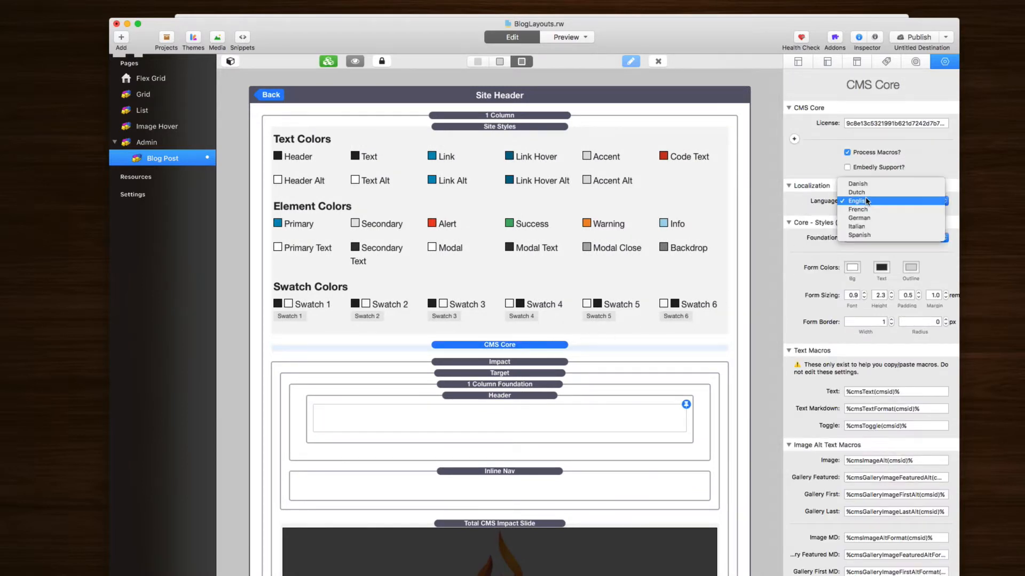
left_click(864, 235)
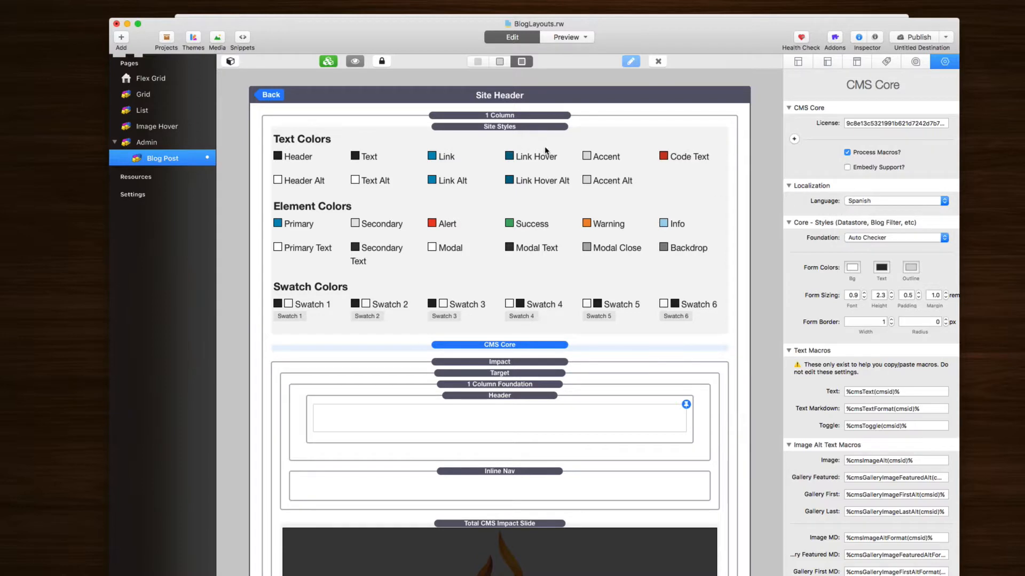
left_click(268, 95)
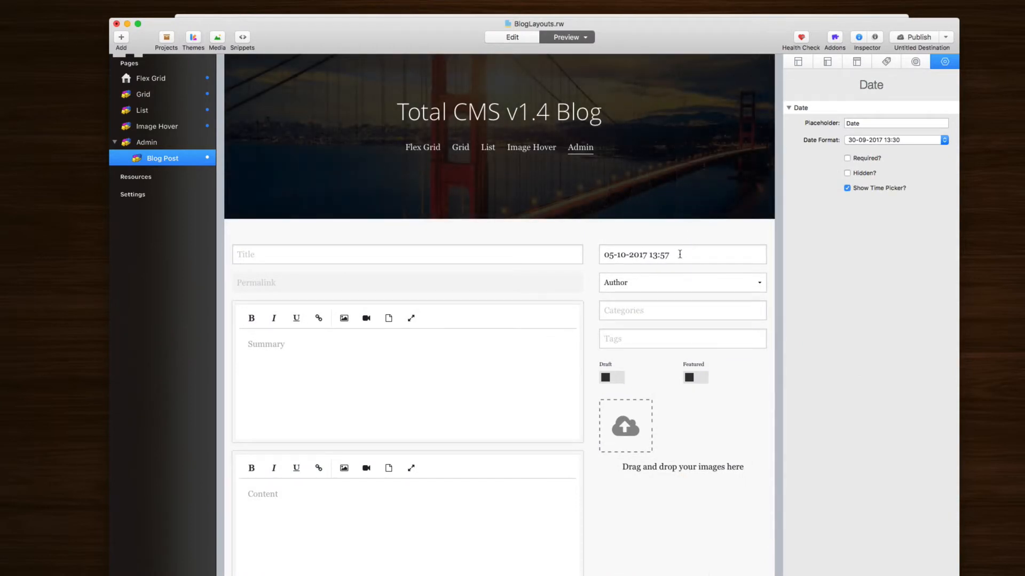
Step: Set the post date to 4 Octubre, 10:30 using the Spanish date picker
left_click(873, 141)
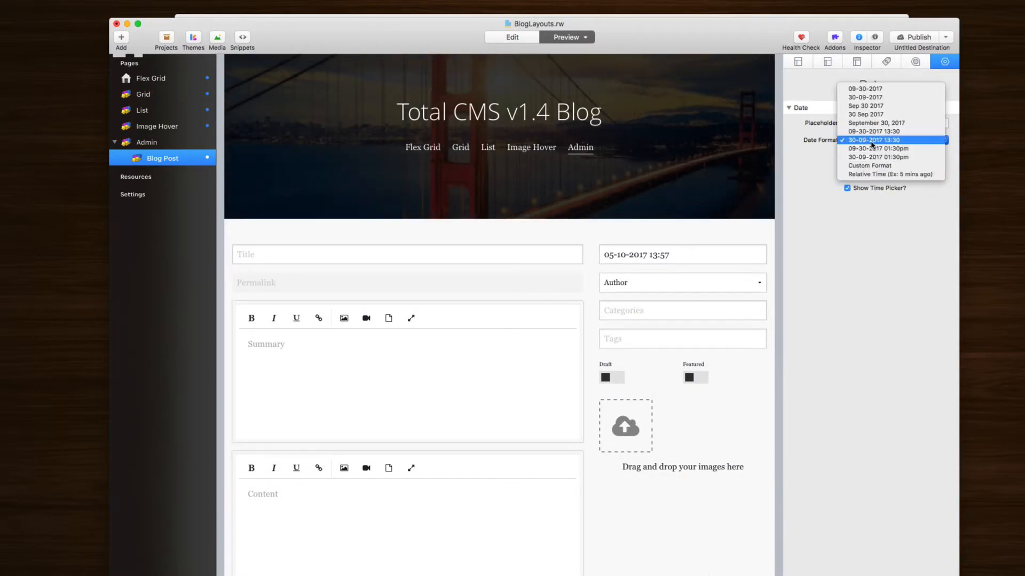
left_click(874, 142)
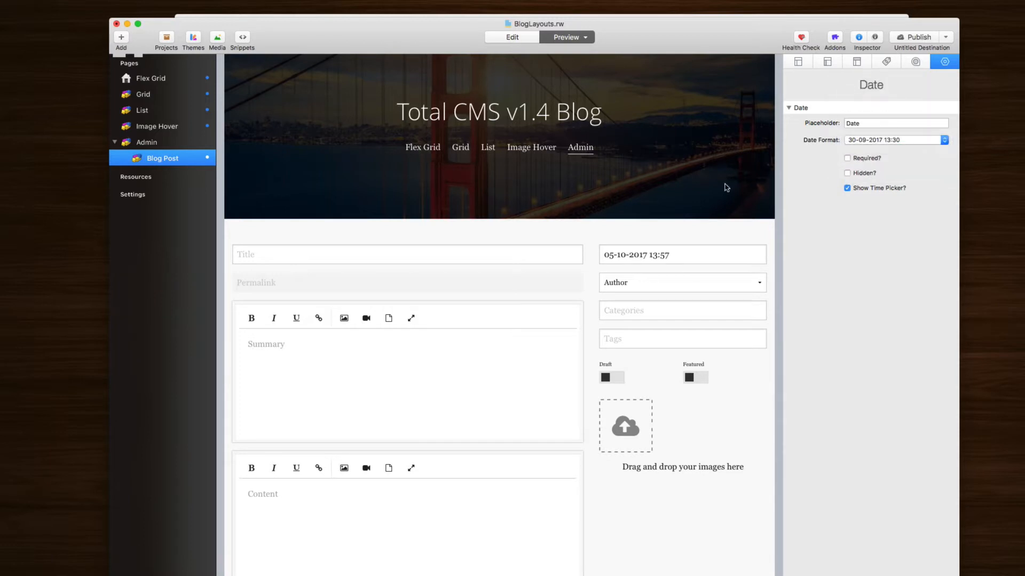
left_click(663, 256)
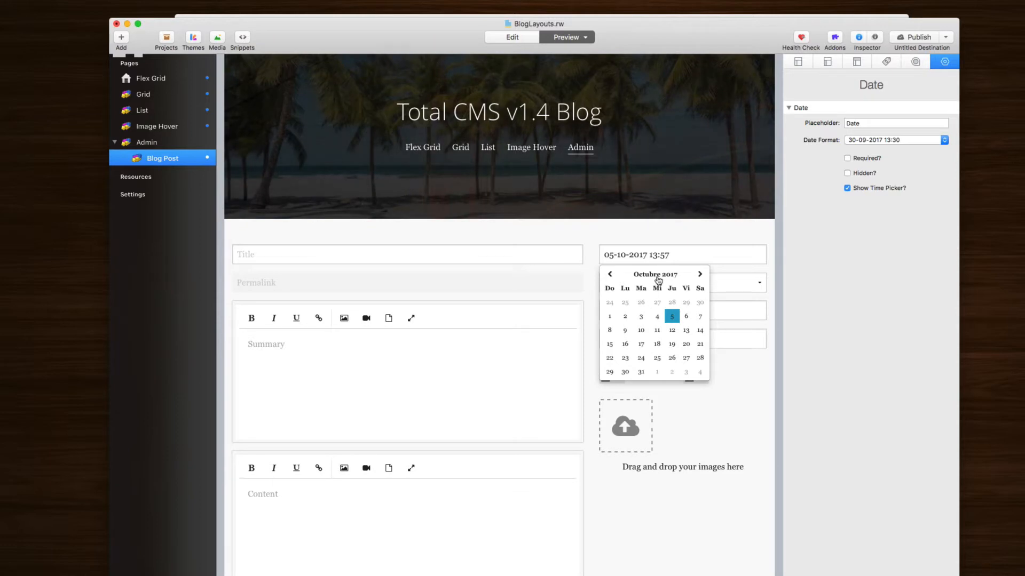
left_click(659, 320)
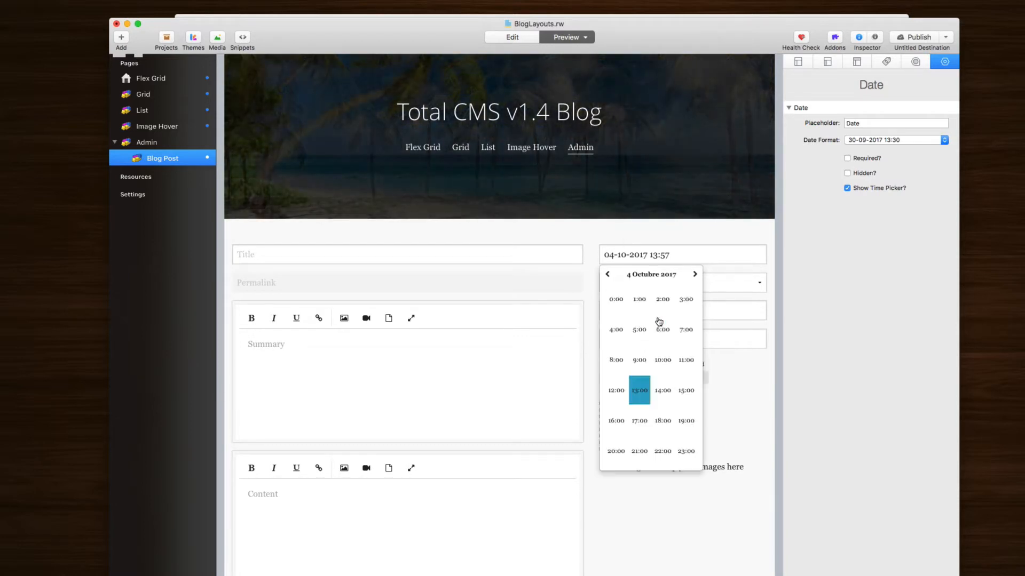
left_click(665, 364)
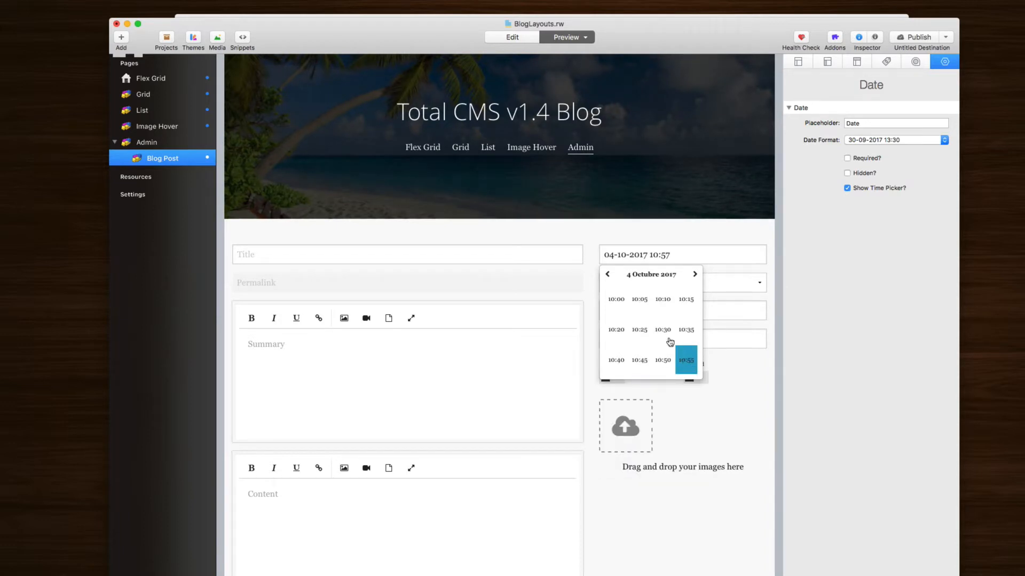
left_click(667, 338)
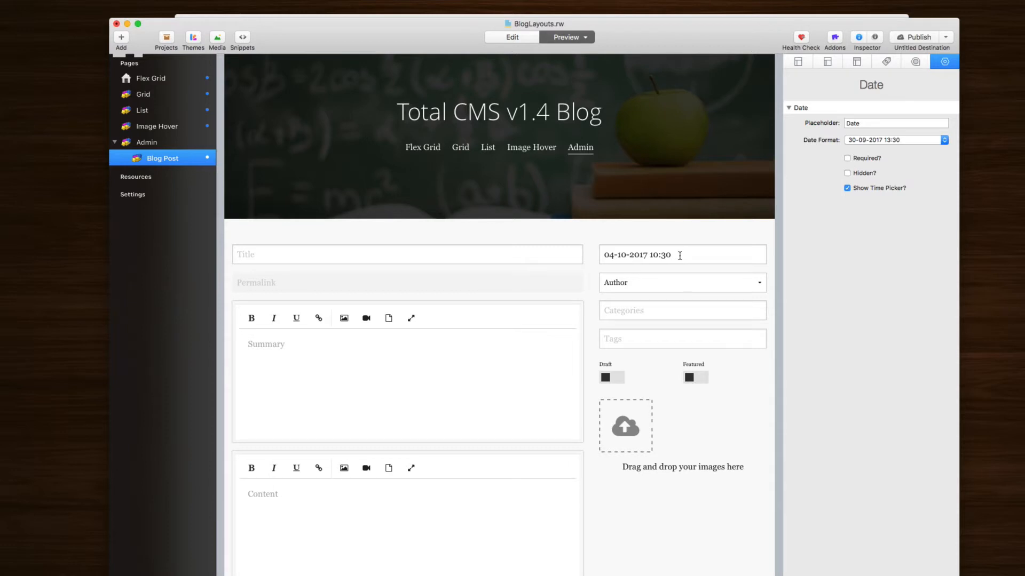
left_click(679, 256)
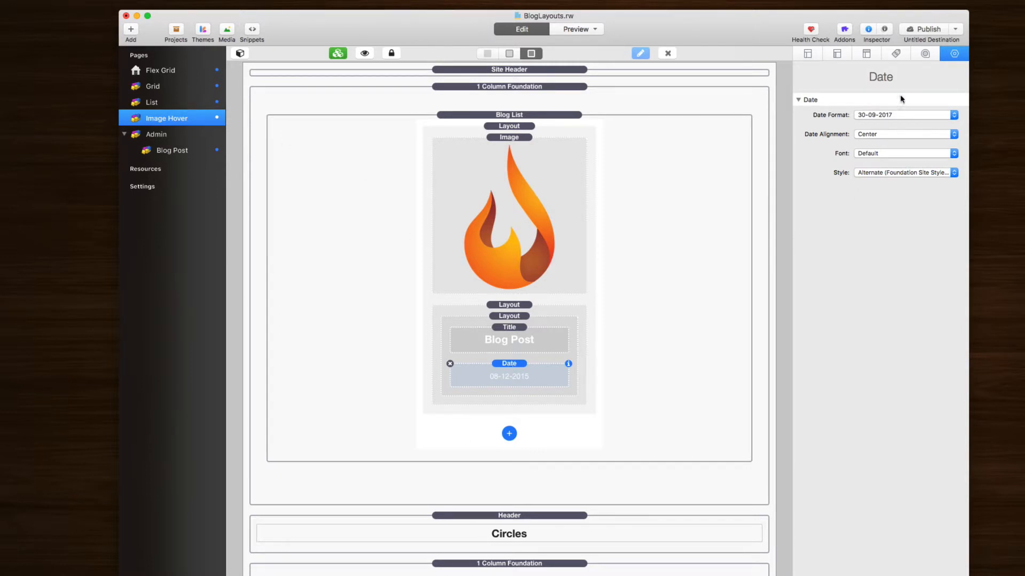
Step: Set the blog list Date Format to Relative Time and preview it showing 'hace 11 dias'
left_click(897, 115)
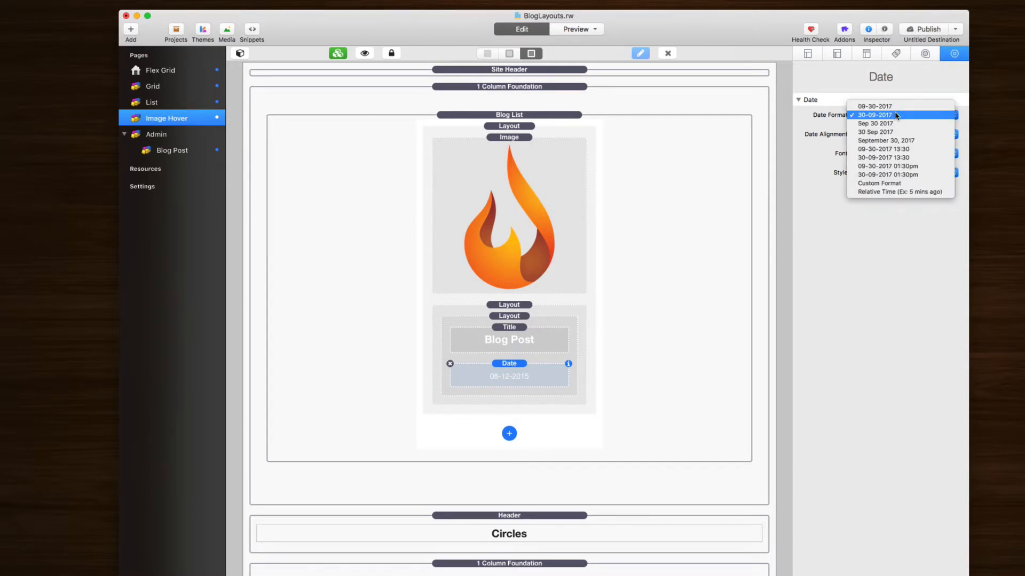
left_click(916, 192)
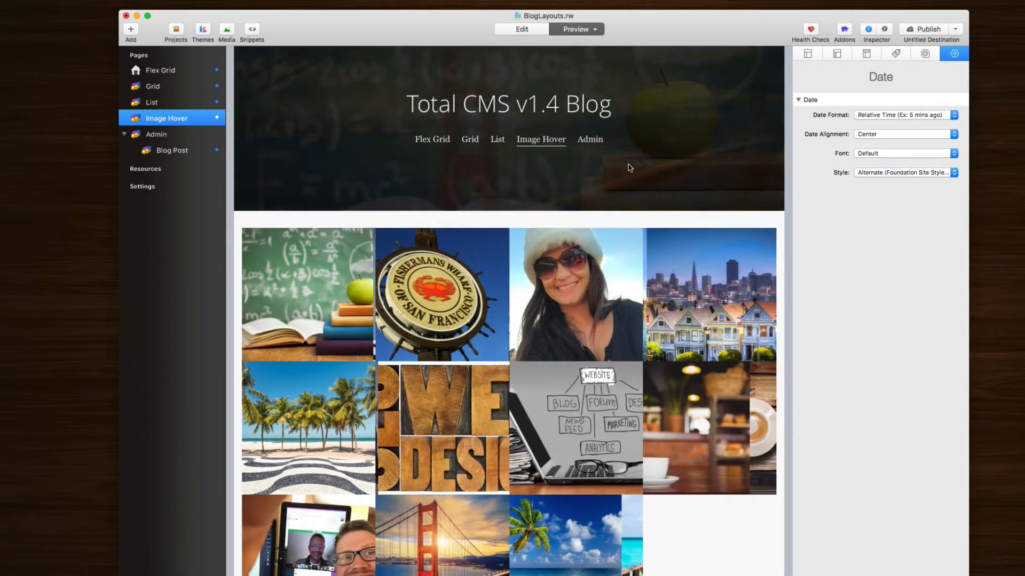
mouse_move(545, 297)
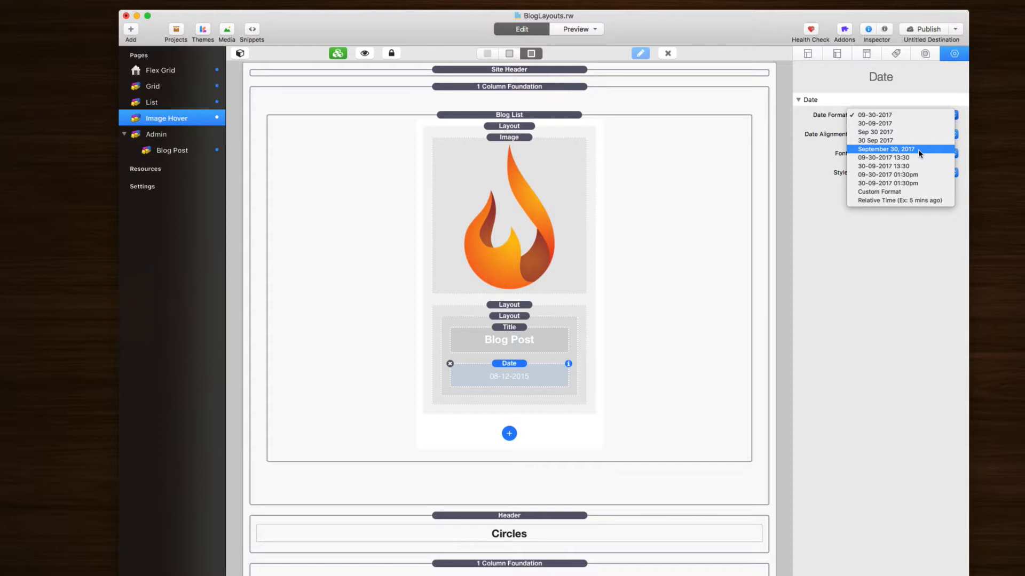
Step: Change the blog list Date Format to Custom Format
left_click(910, 194)
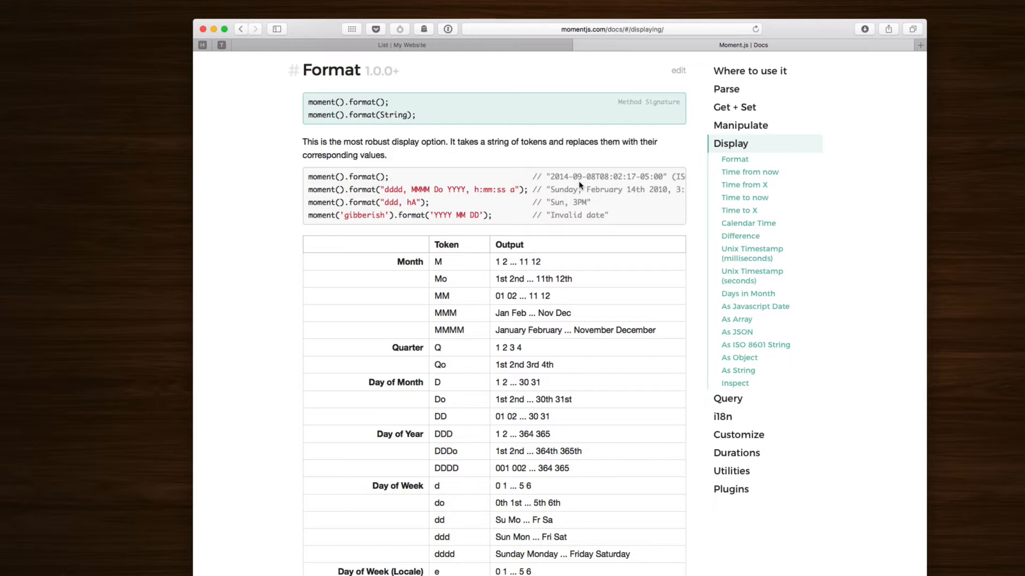
Step: Look through the Moment.js format token table, checking the MM month token
scroll(560, 182, "down", 3)
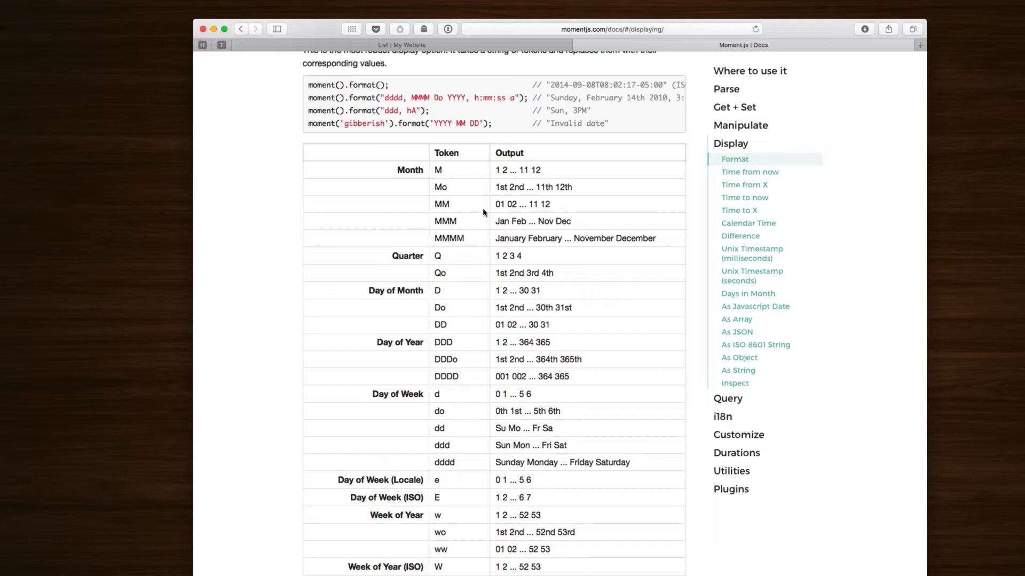
double_click(443, 205)
left_click(438, 170)
Step: Select the example format string dddd, MMMM Do YYYY, h:mm:ss a in the Moment.js docs
scroll(444, 443, "down", 5)
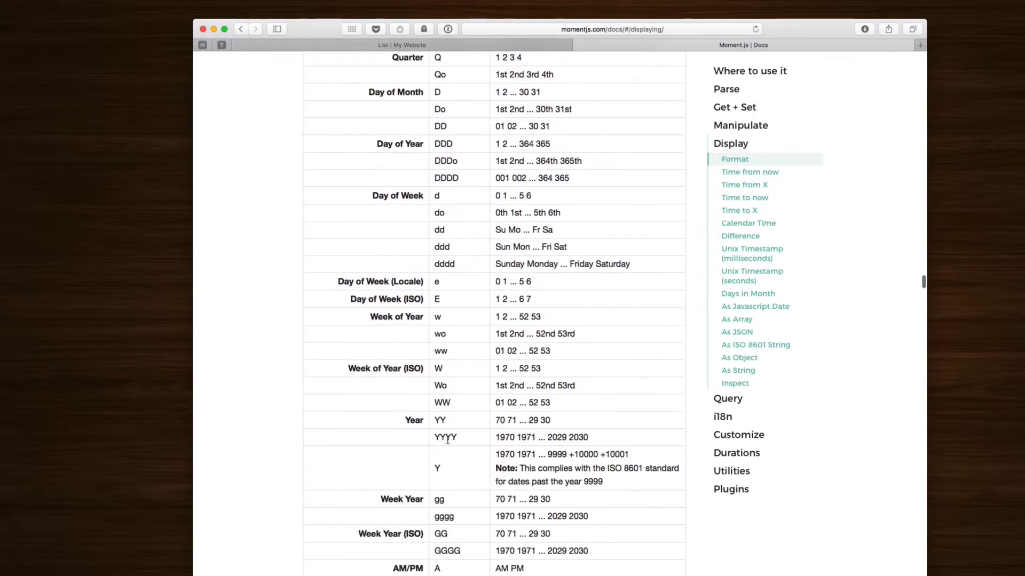
scroll(448, 295, "down", 10)
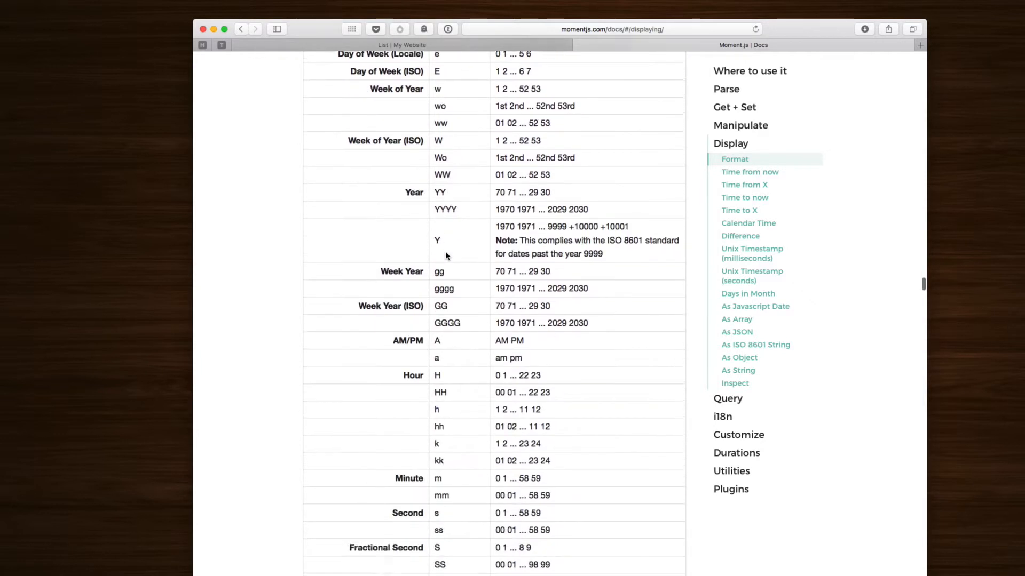
scroll(446, 256, "up", 15)
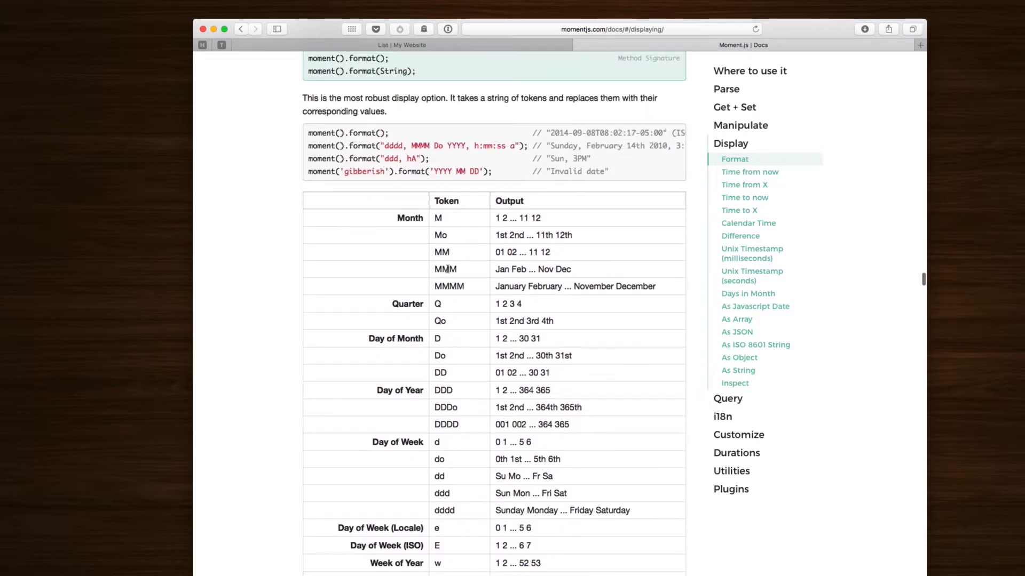
scroll(447, 262, "down", 2)
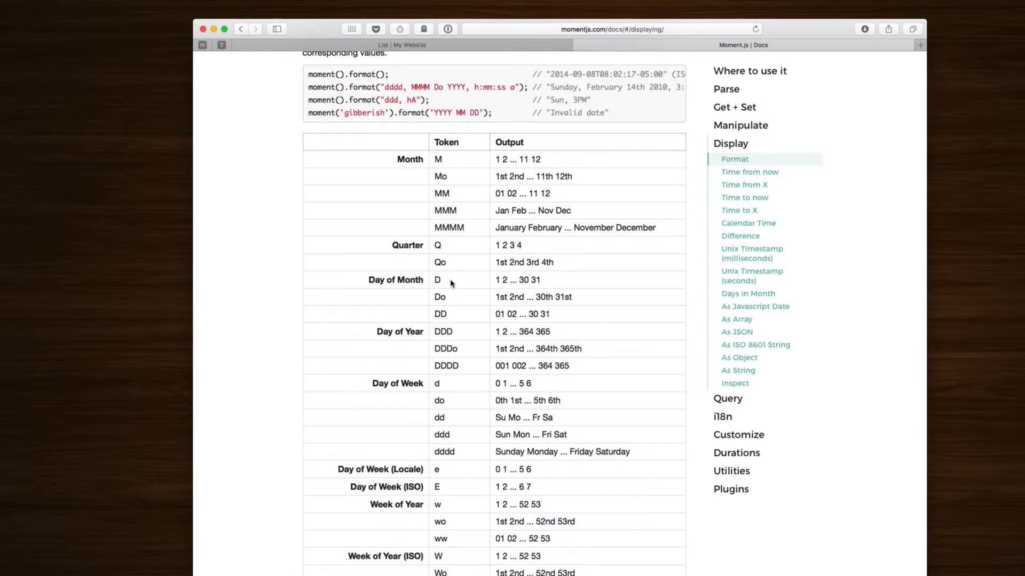
scroll(450, 279, "up", 3)
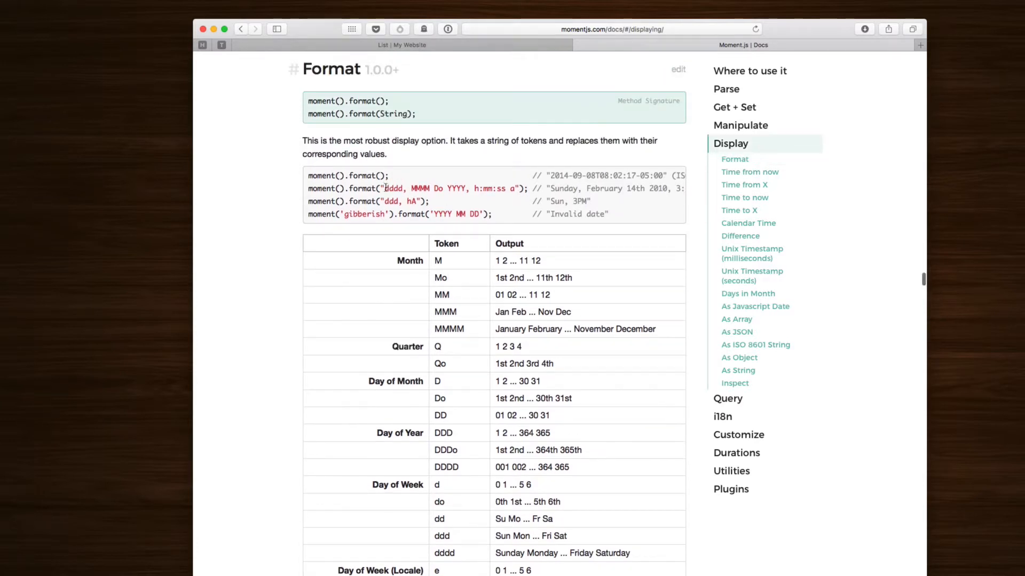
left_click_drag(386, 189, 515, 190)
key("super+c")
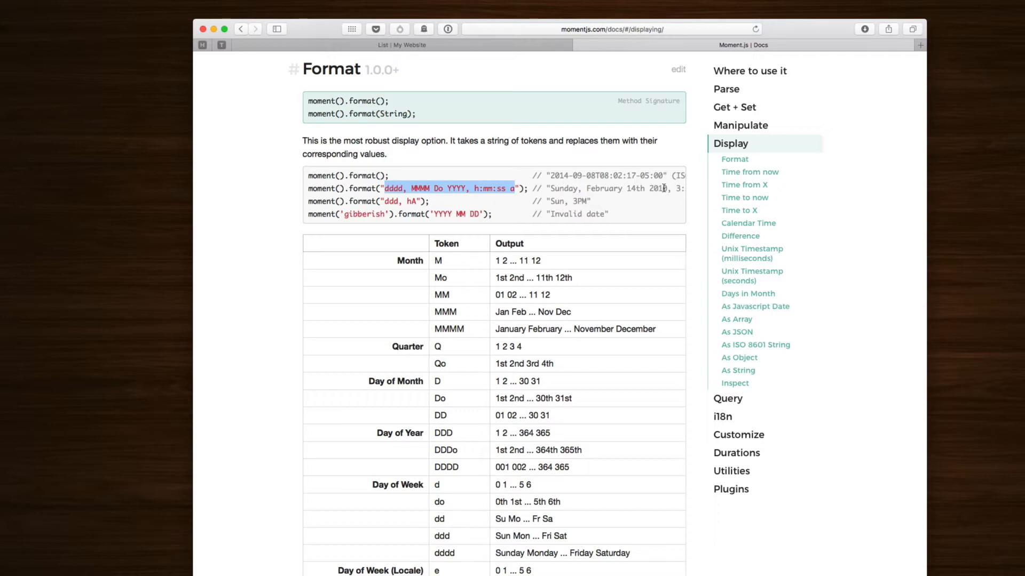
scroll(663, 188, "right", 3)
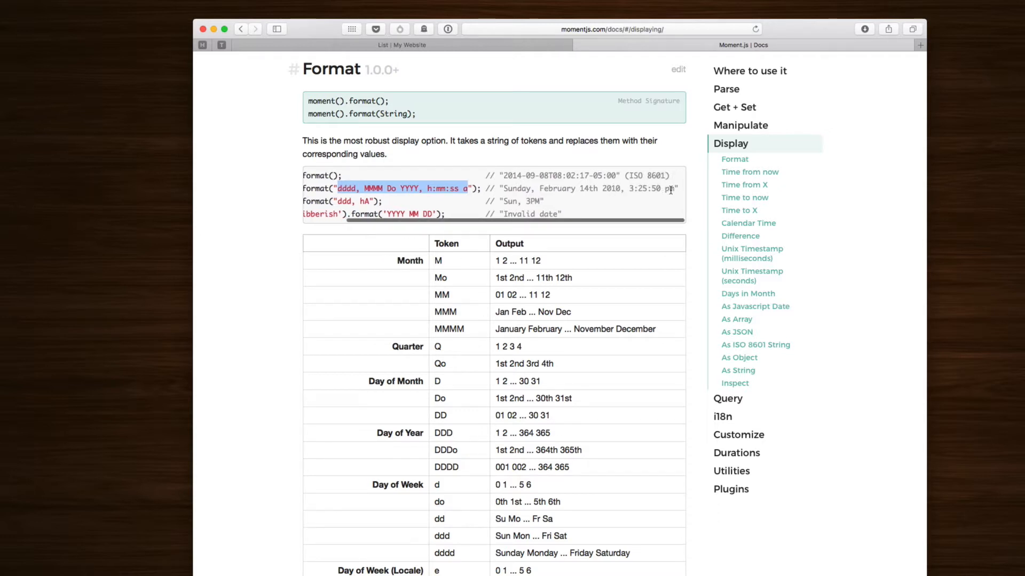
scroll(414, 202, "left", 3)
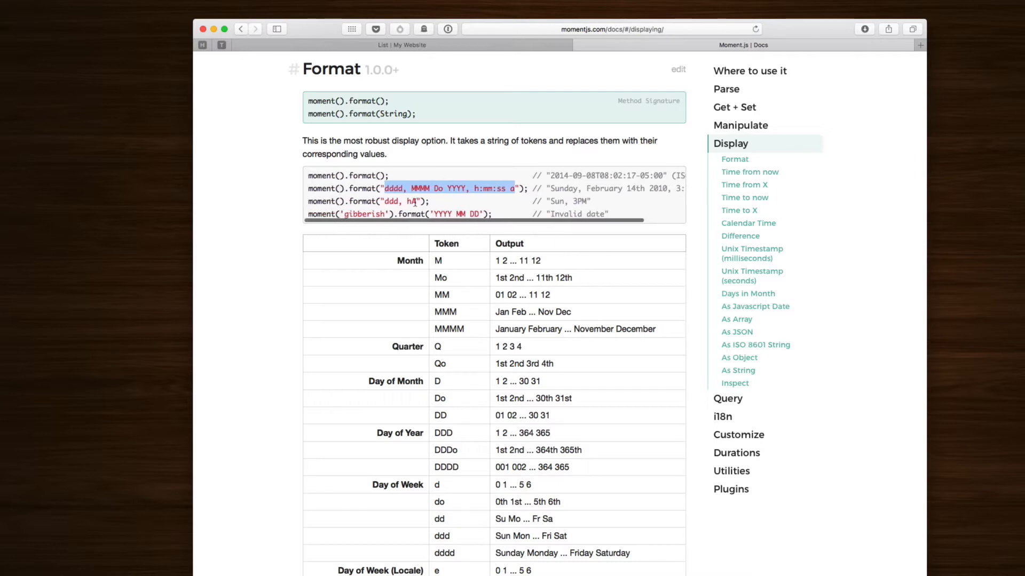
left_click(427, 195)
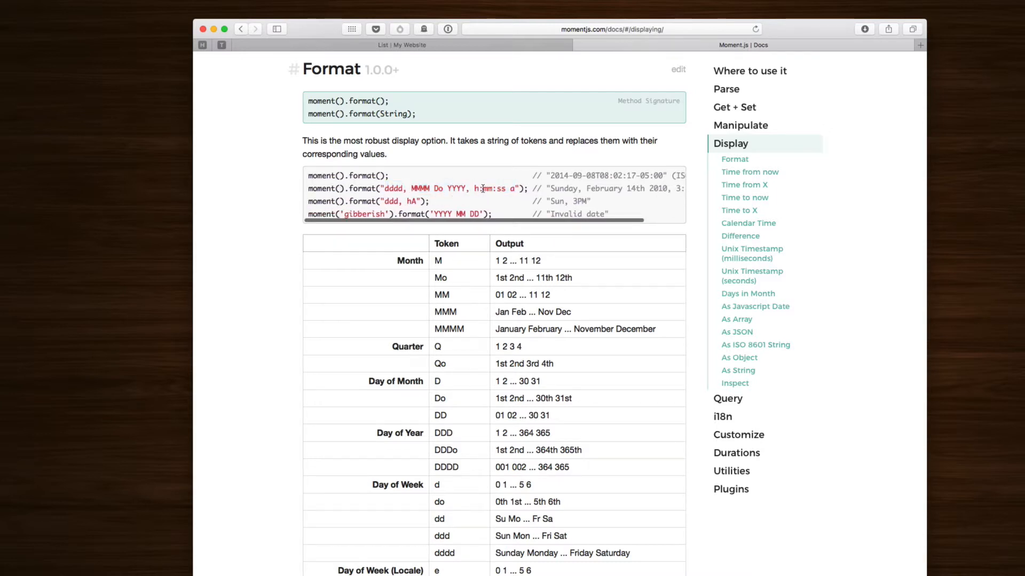
left_click_drag(483, 189, 464, 190)
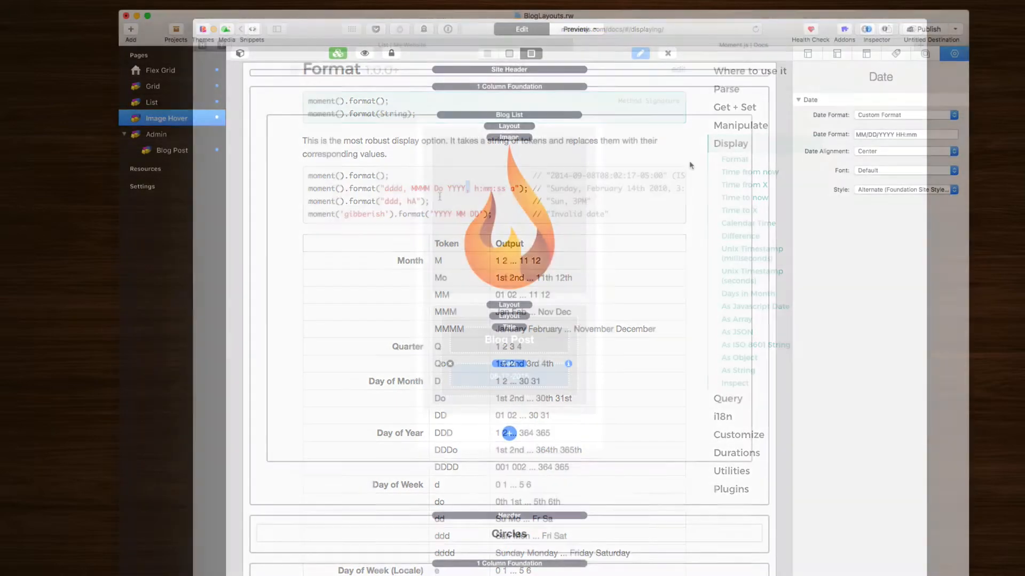
Step: Replace MM/DD/YYYY HH:mm with dddd, MMMM Do YYYY, h:mm:ss a and preview the Spanish blog dates
left_click(873, 135)
triple_click(874, 135)
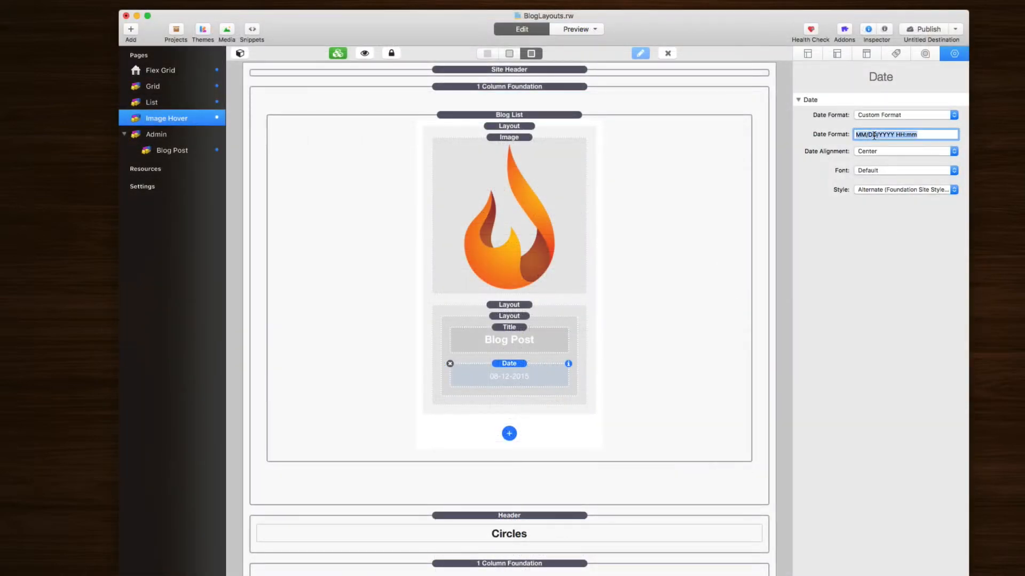
key("super+v")
key("Return")
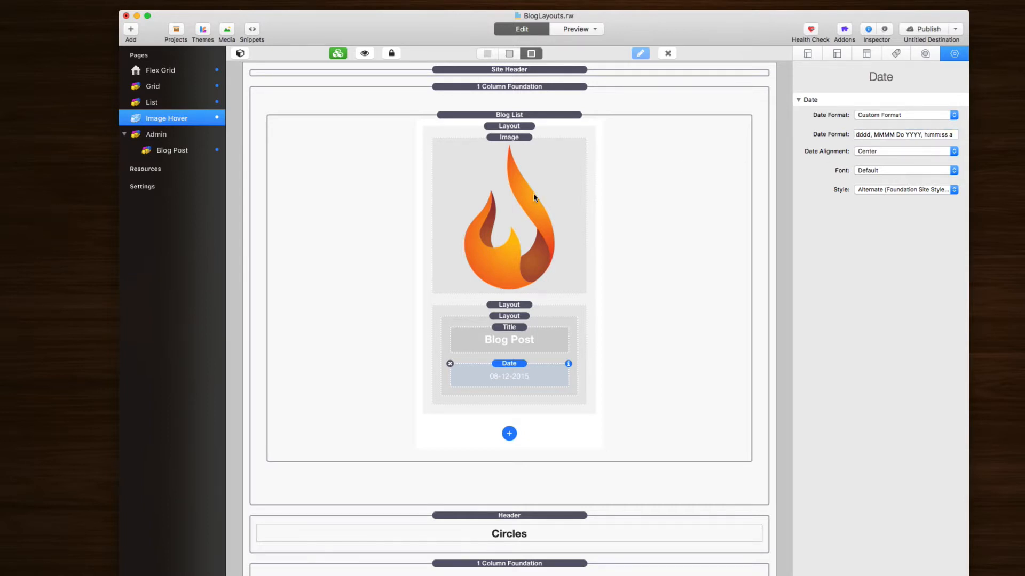
key("super+r")
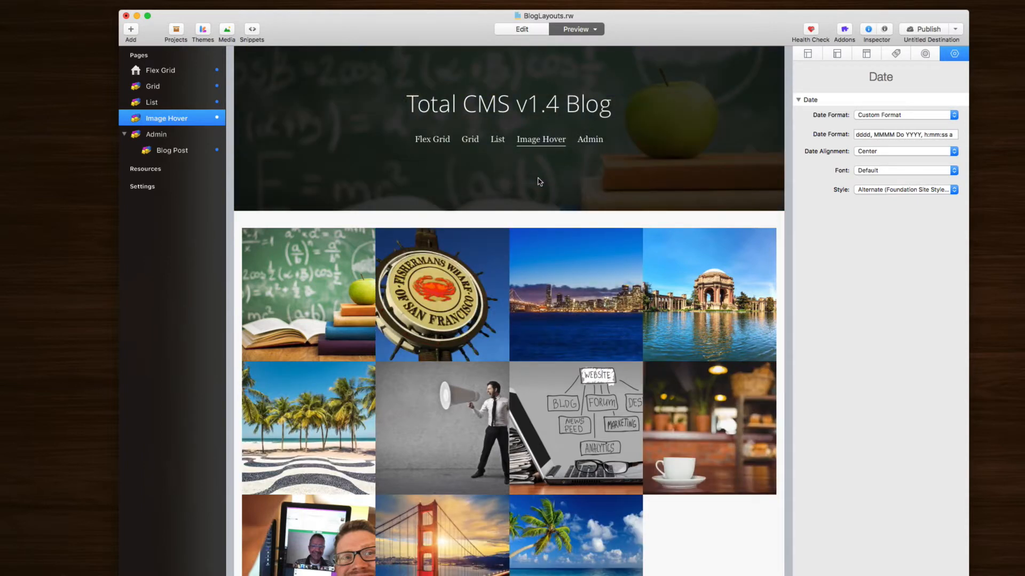
mouse_move(563, 281)
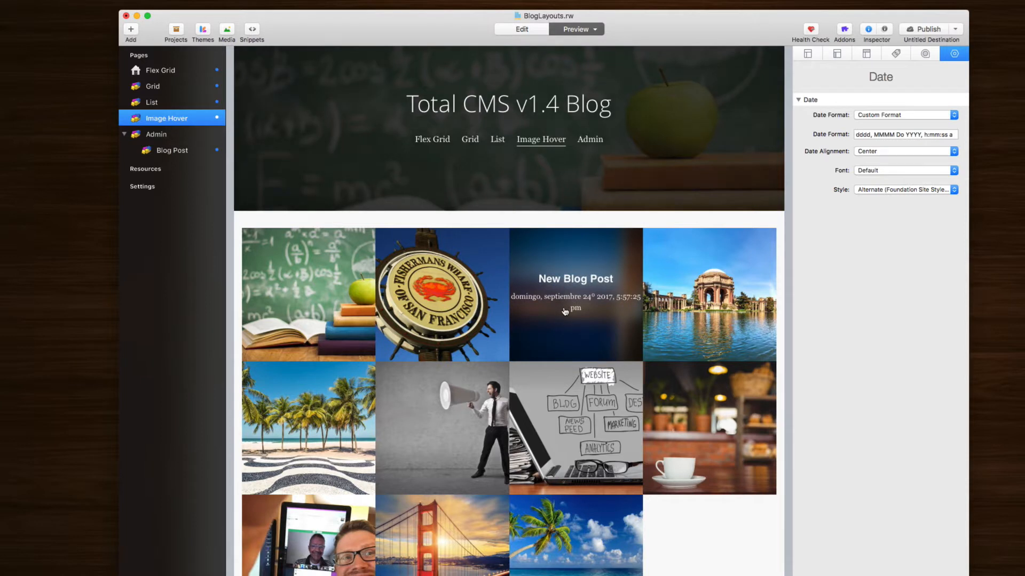
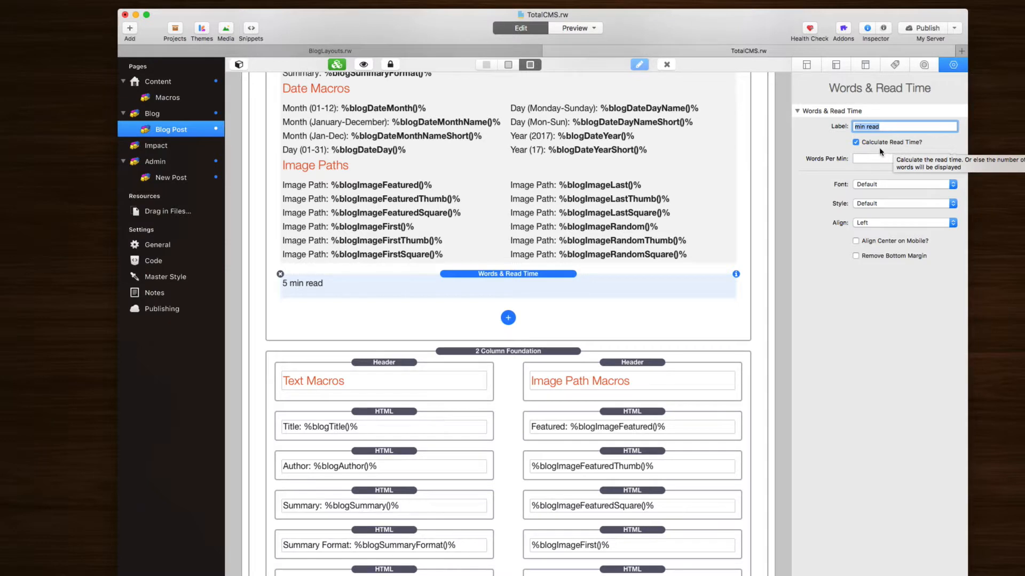
Step: Turn off read-time calculation and relabel the Words & Read Time stack 'words'
left_click(912, 158)
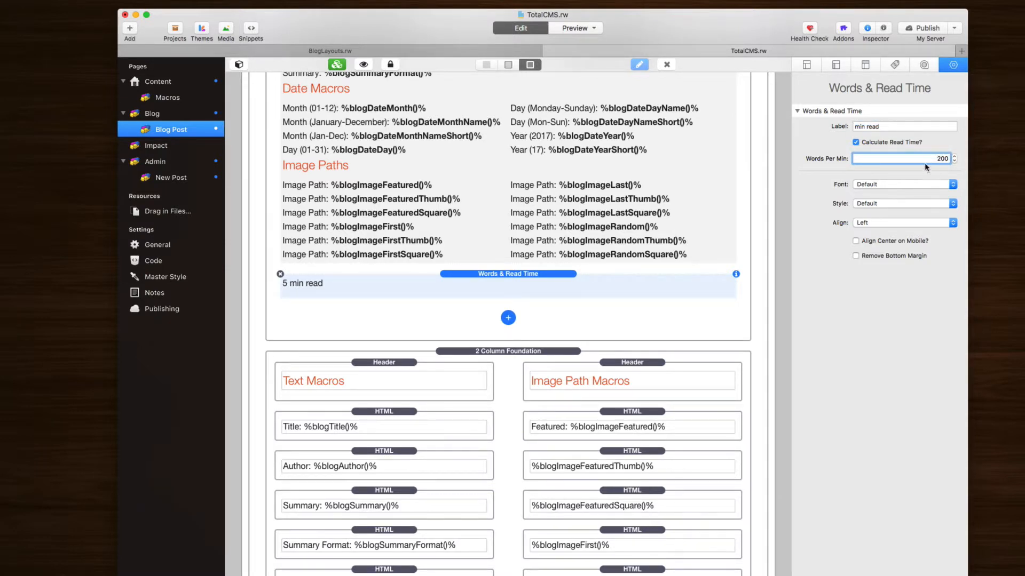
left_click(855, 142)
left_click(856, 142)
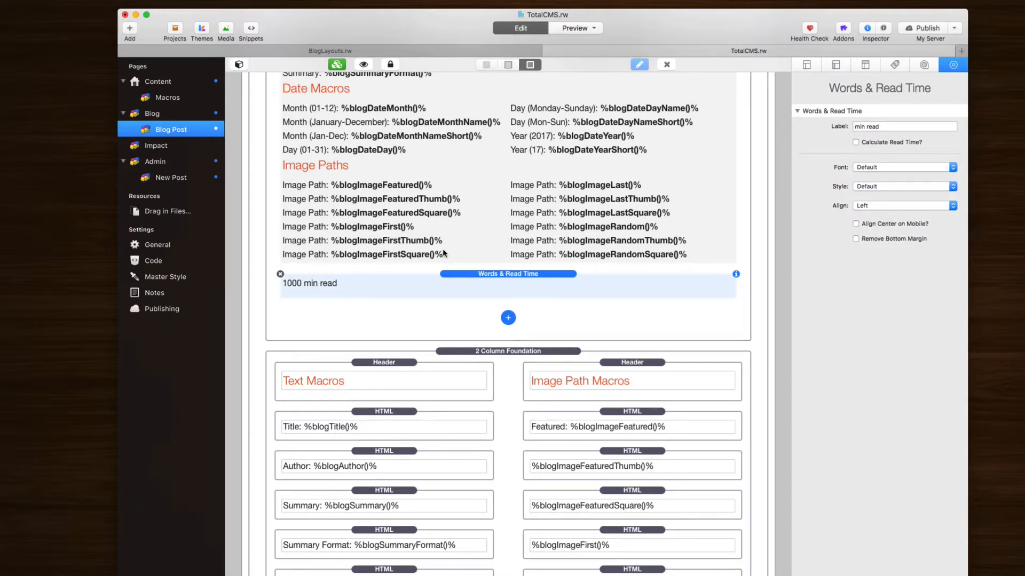
left_click(857, 127)
type("words")
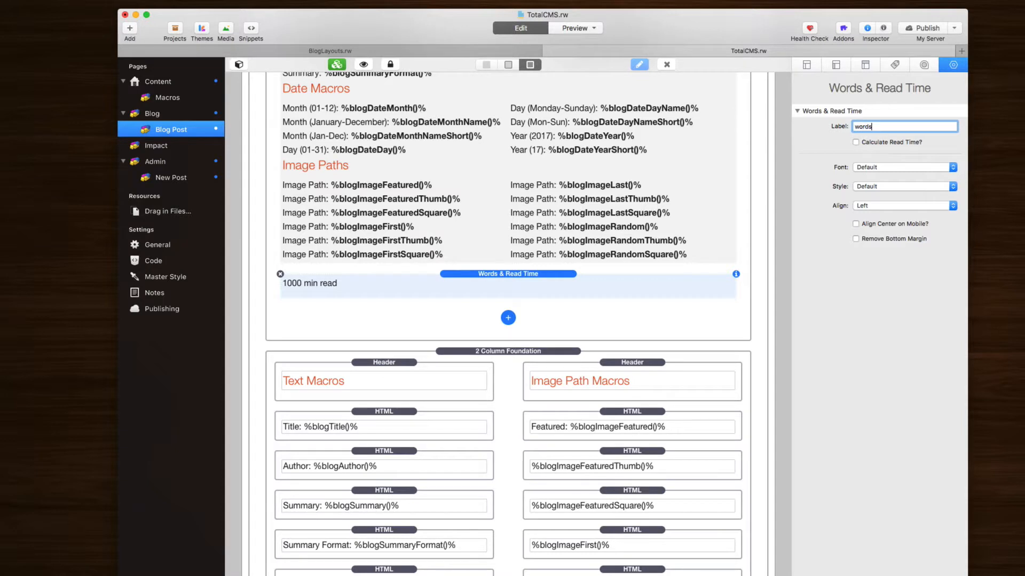
key("Return")
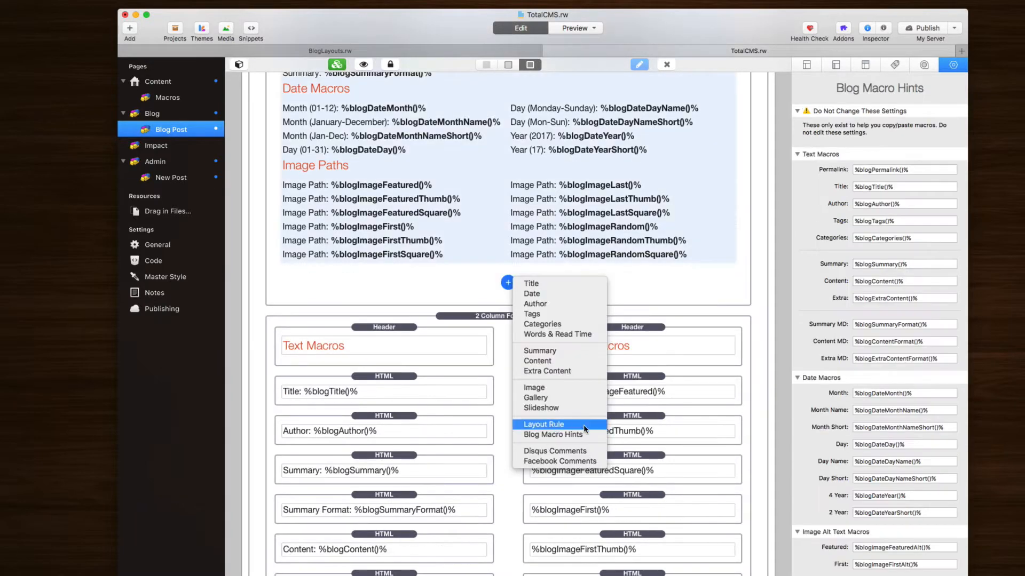
Step: Insert a Layout Rule stack and enable its Author, Category, Tag and Search filters
left_click(581, 429)
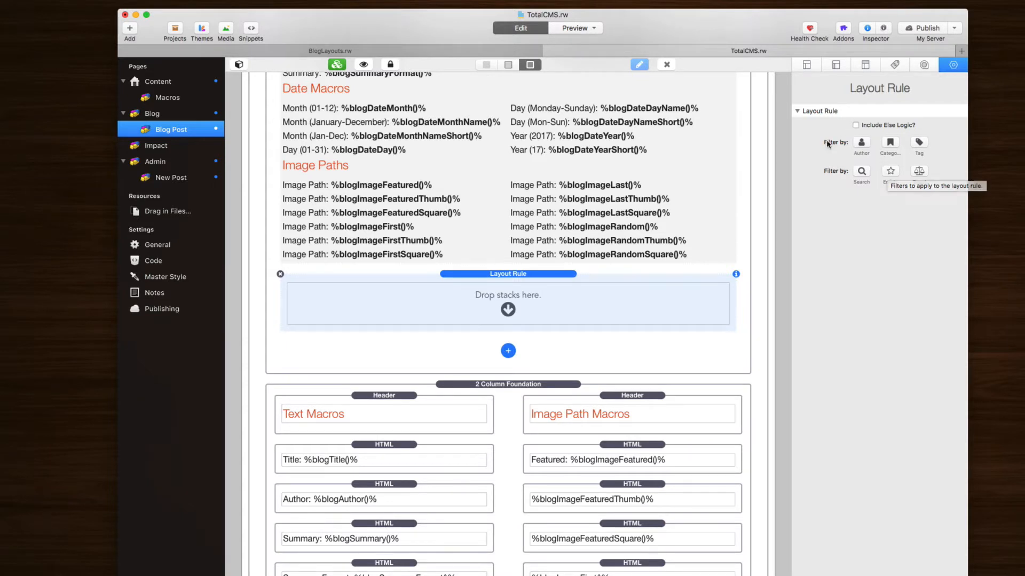
left_click(866, 143)
left_click(890, 142)
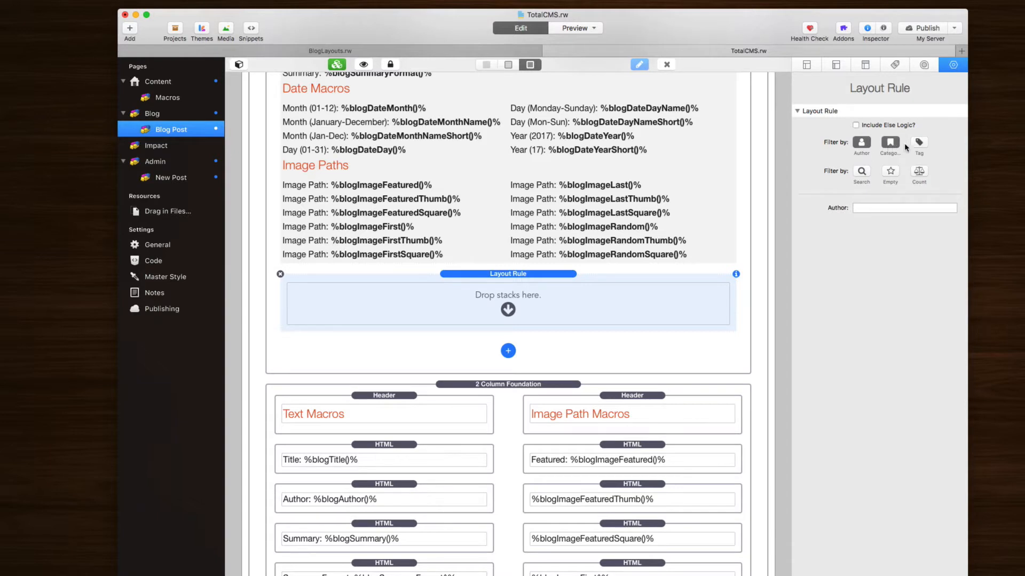
left_click(920, 145)
left_click(862, 173)
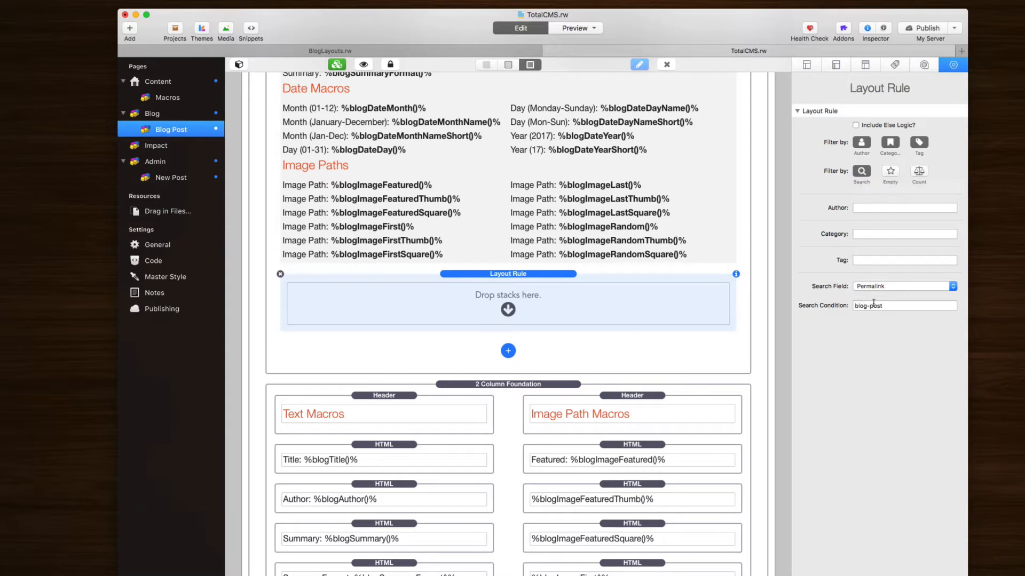
Step: Switch the search field from Word Count to Content, then to Permalink
left_click(890, 289)
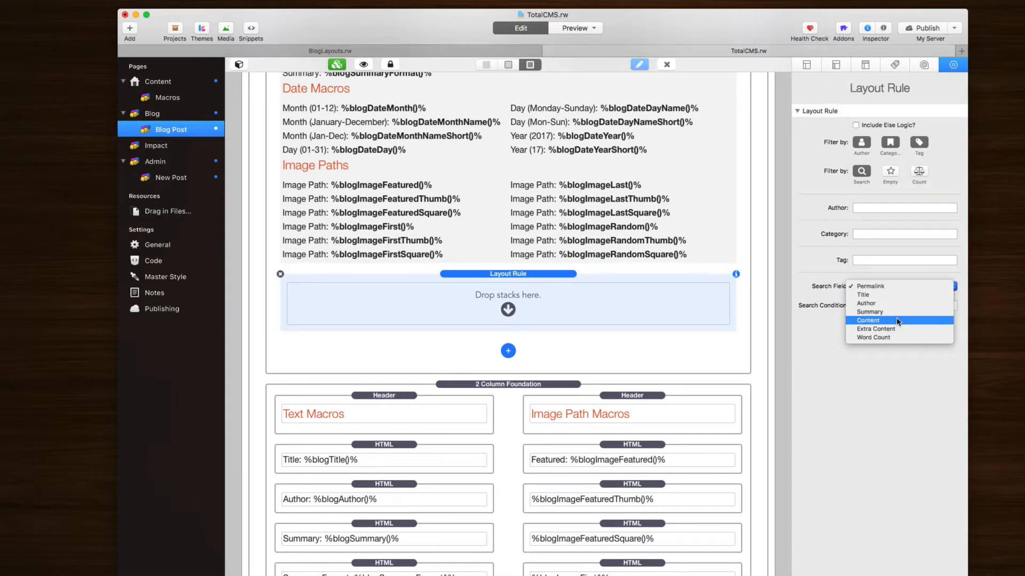
left_click(899, 336)
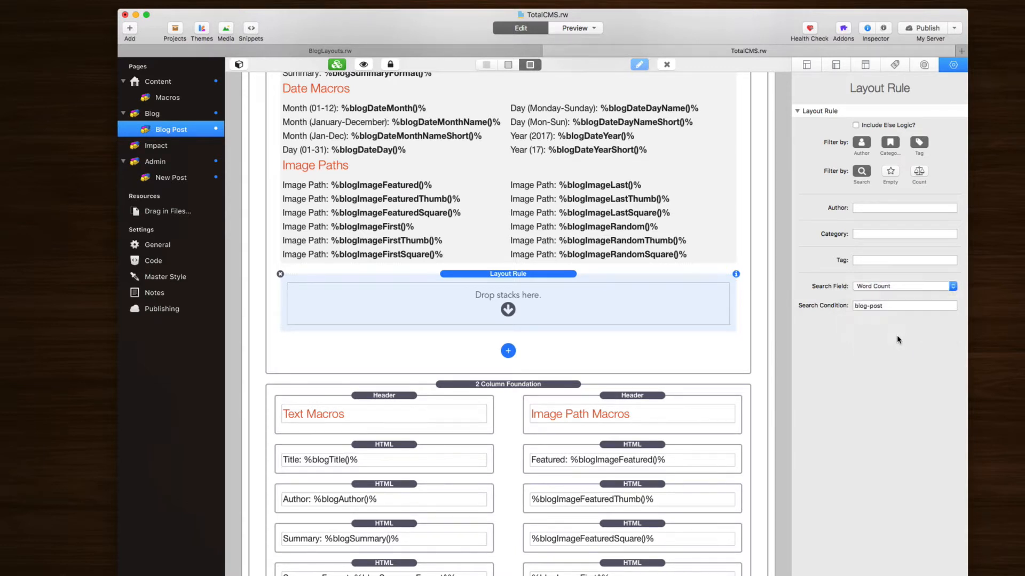
left_click(879, 286)
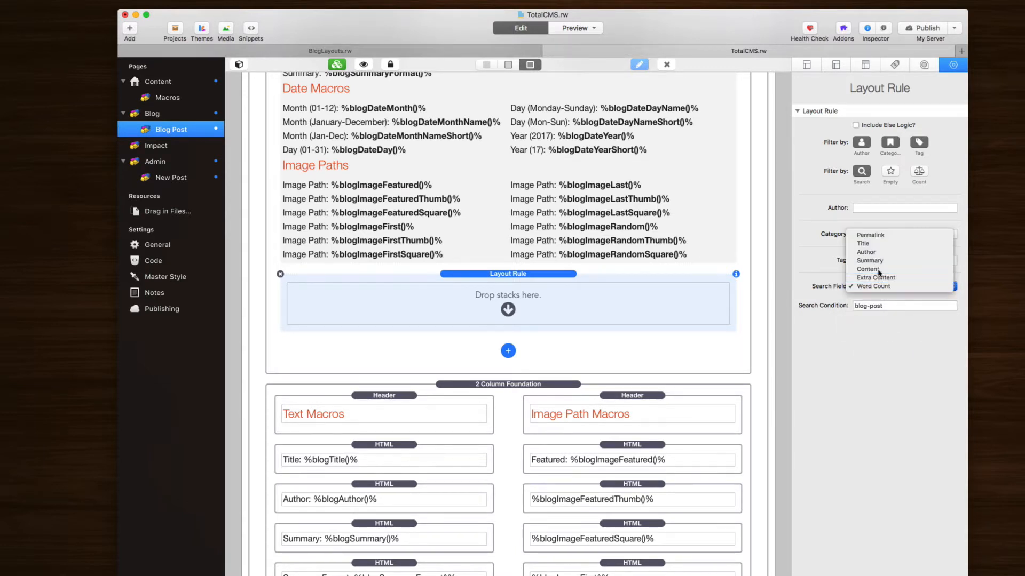
left_click(880, 278)
left_click(888, 290)
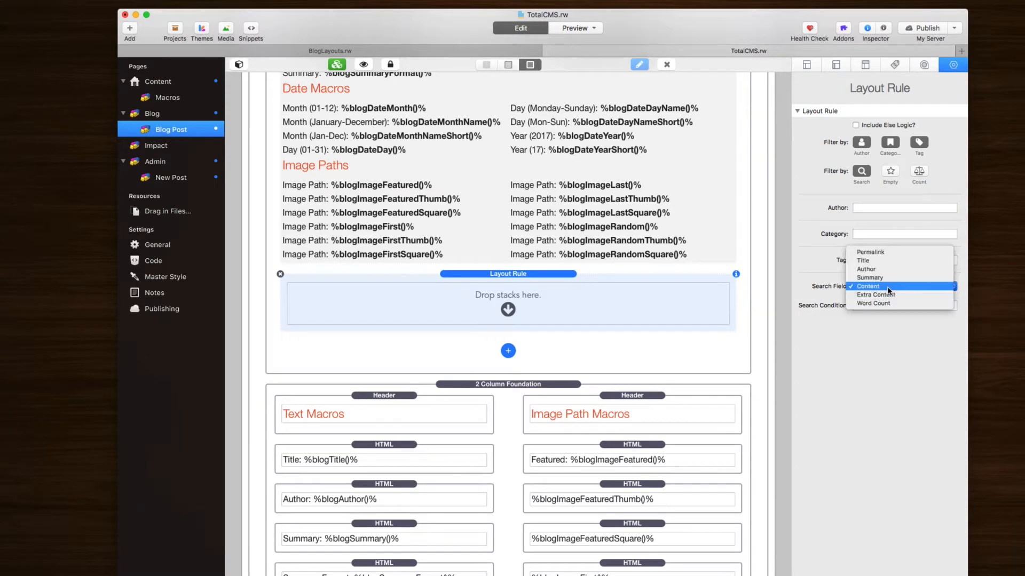
left_click(882, 252)
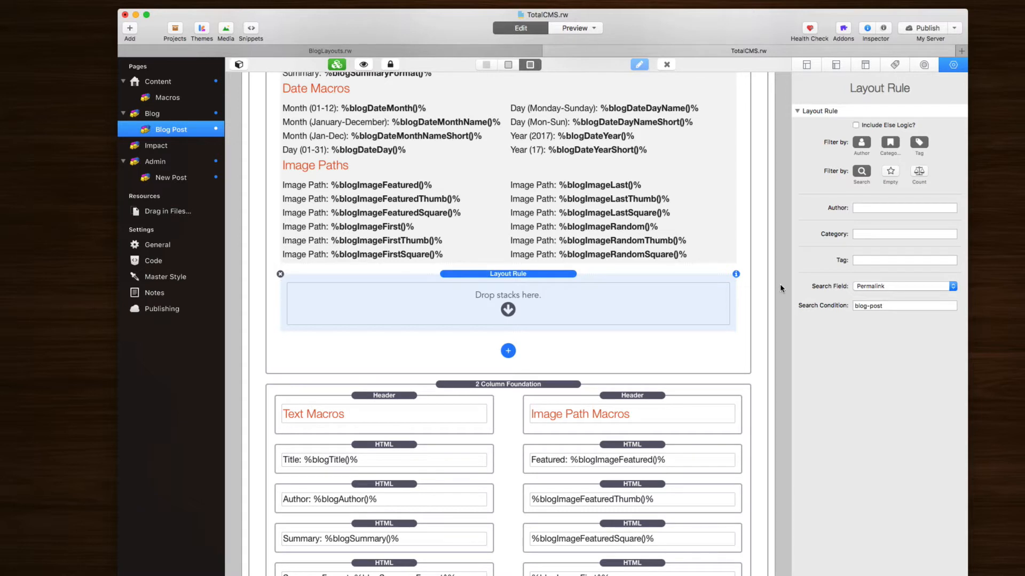
Step: Try the Empty and Word Count (Greater Than) filters, then switch all filters off
left_click(892, 172)
left_click(866, 172)
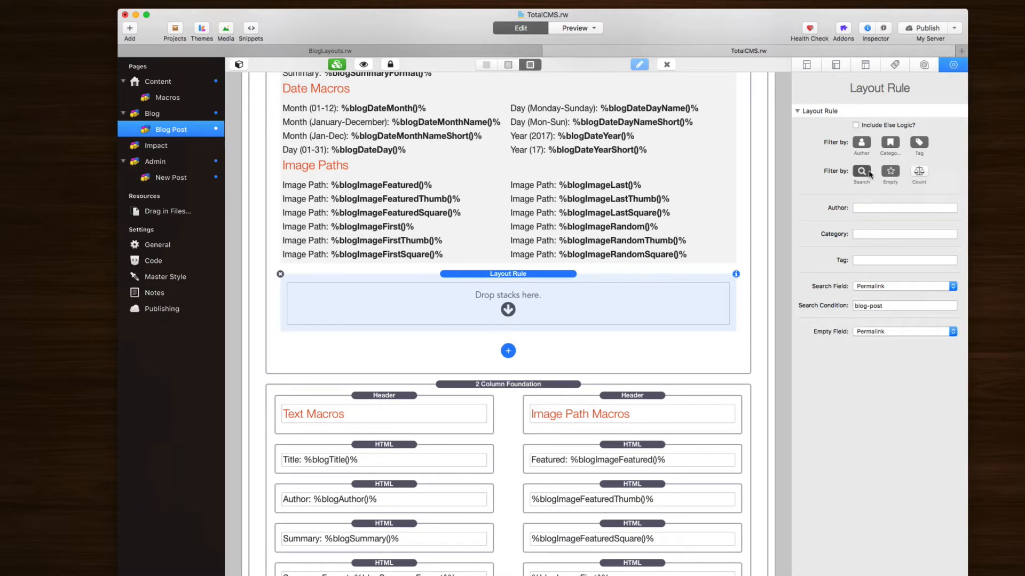
left_click(866, 145)
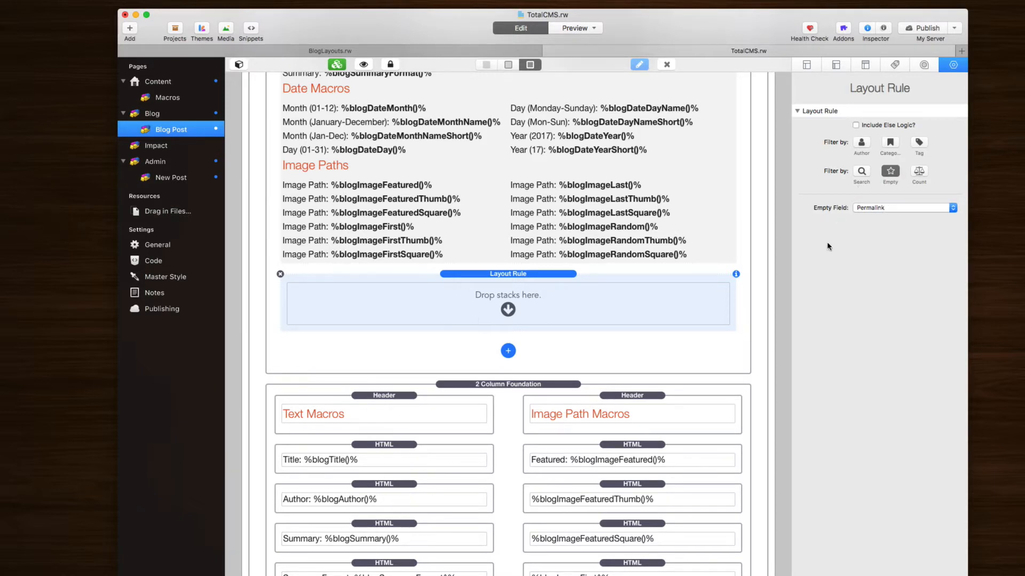
left_click(890, 171)
left_click(919, 170)
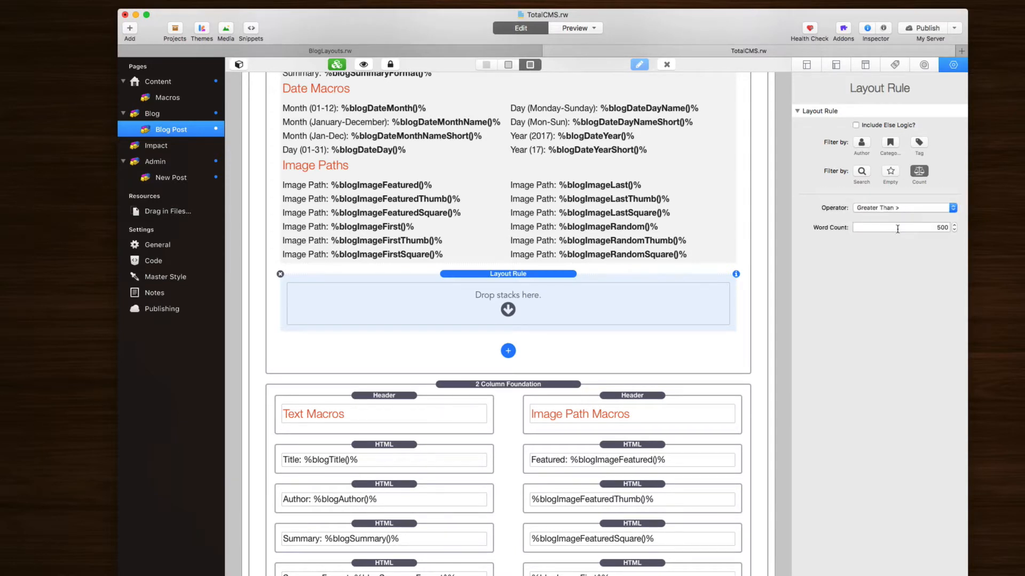
left_click(898, 206)
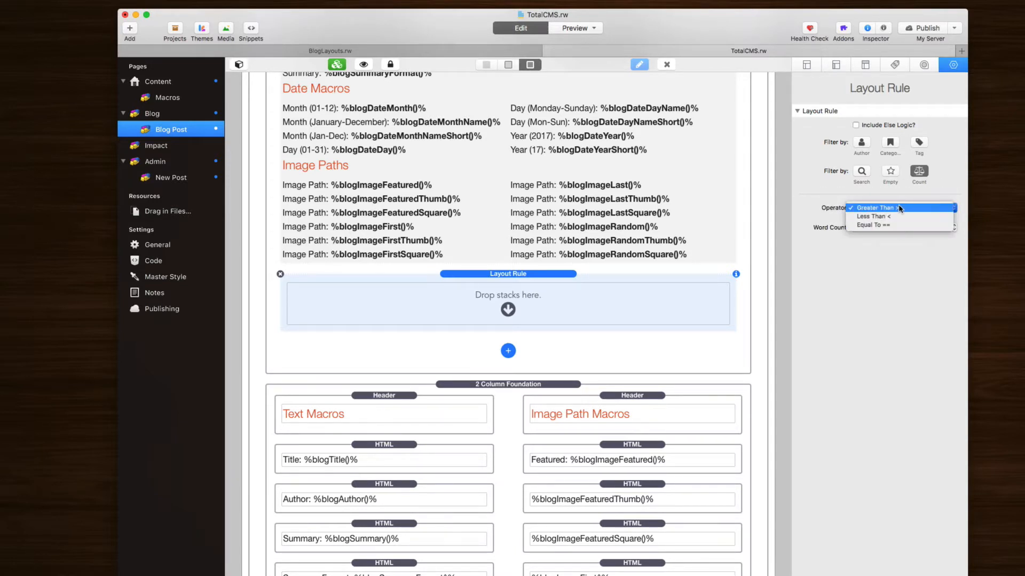
left_click(902, 208)
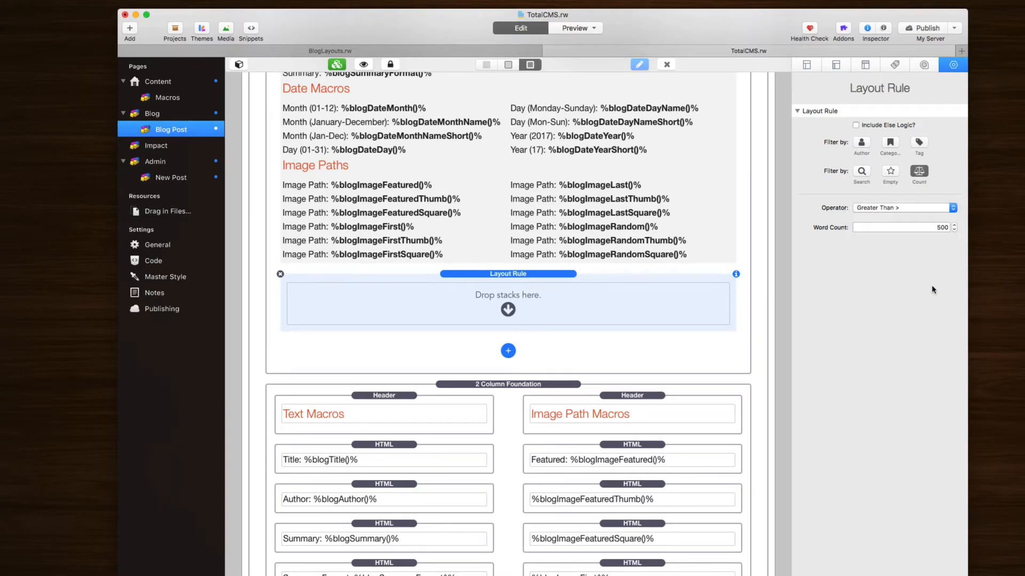
left_click(918, 171)
Step: Include else logic in the Layout Rule and enable its Author, Category and Tag filters
left_click(853, 125)
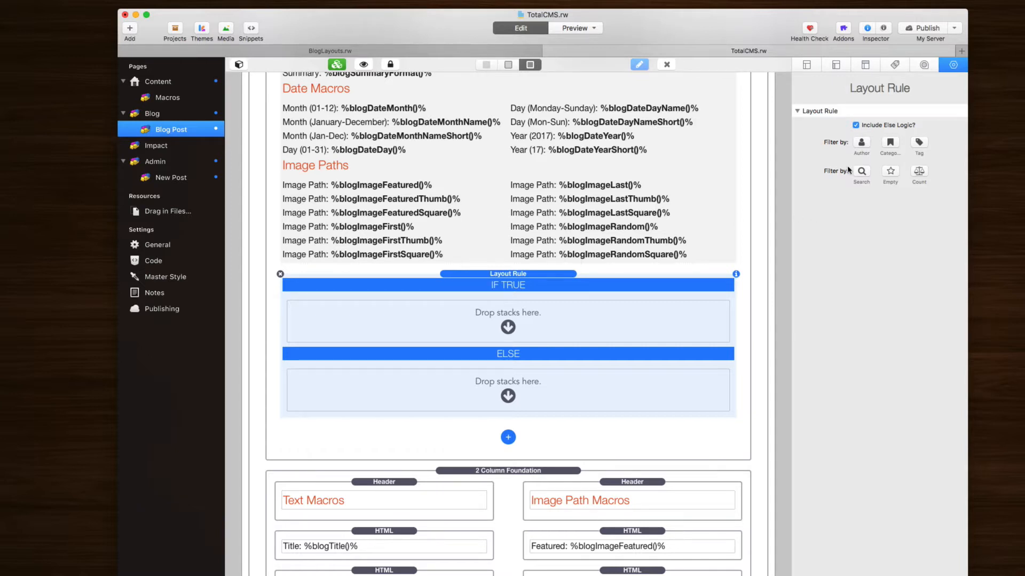
left_click(862, 143)
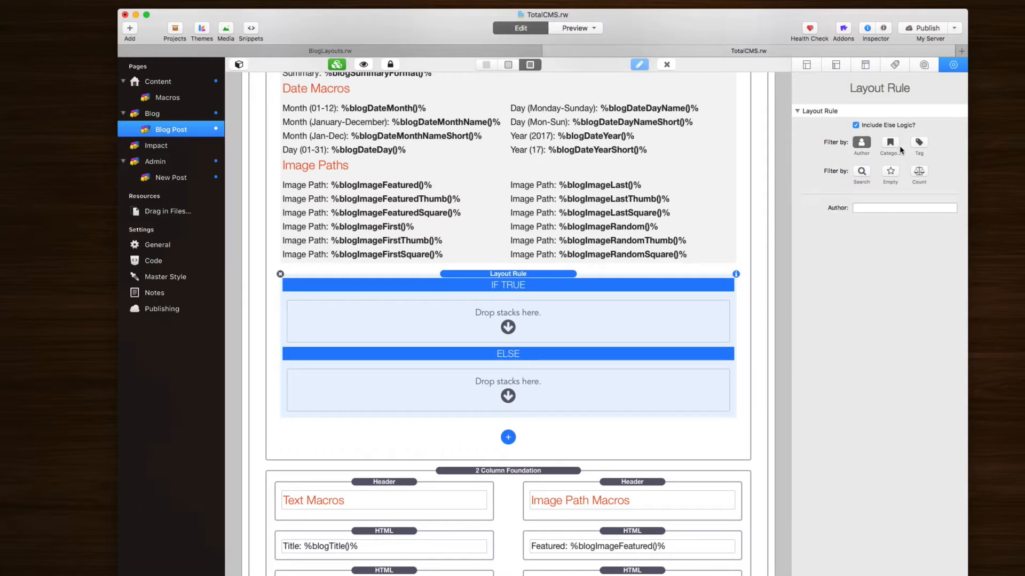
left_click(889, 142)
left_click(920, 144)
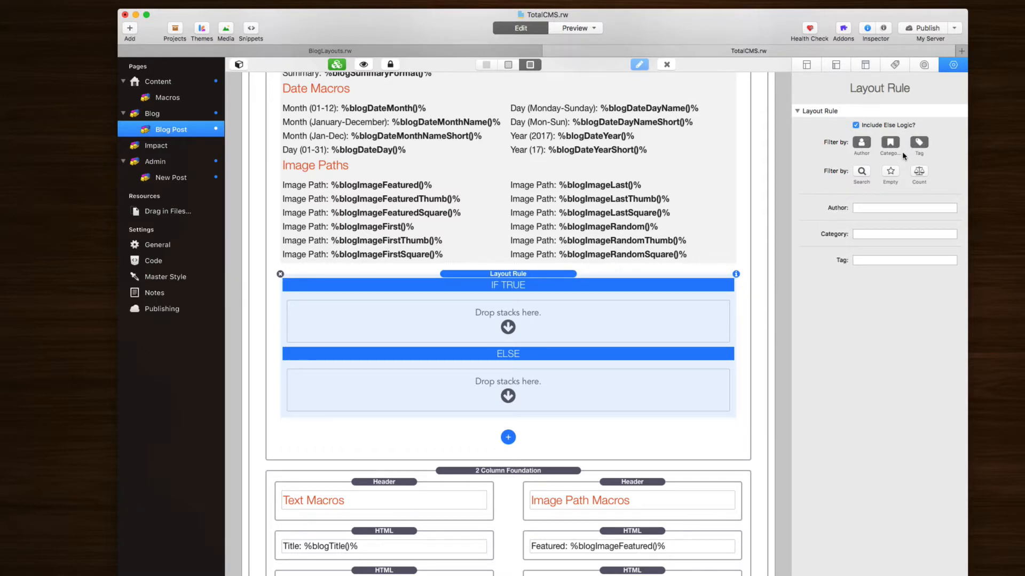
Step: Enter an author name, category 'test' and tag 'tag' as the filter values
left_click(872, 208)
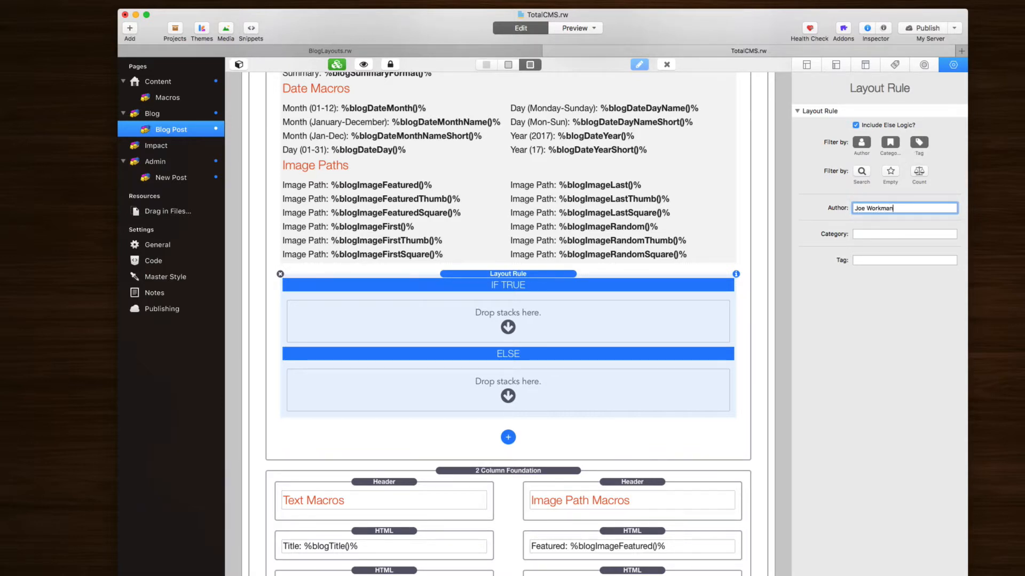
key("Tab")
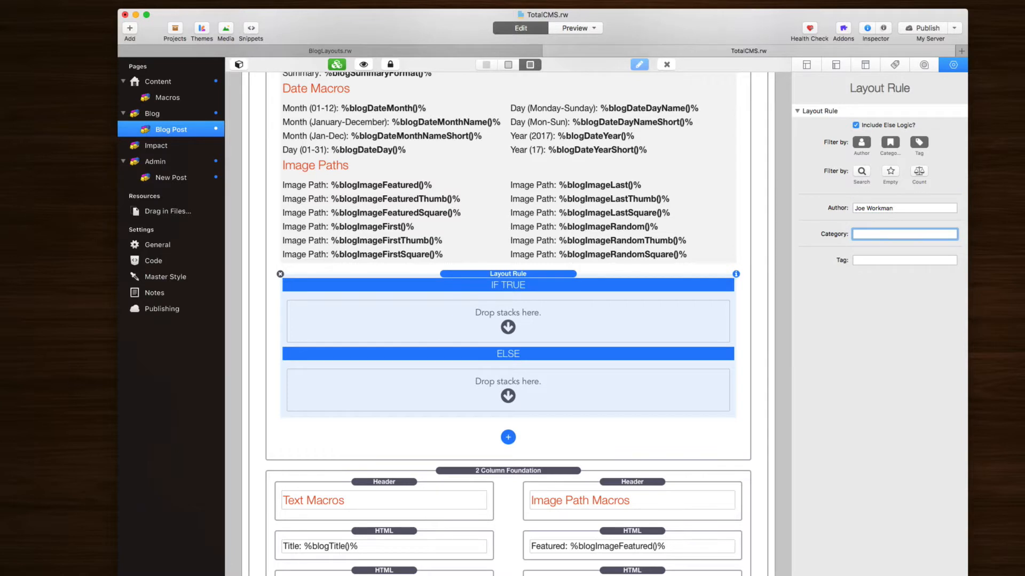
key("Tab")
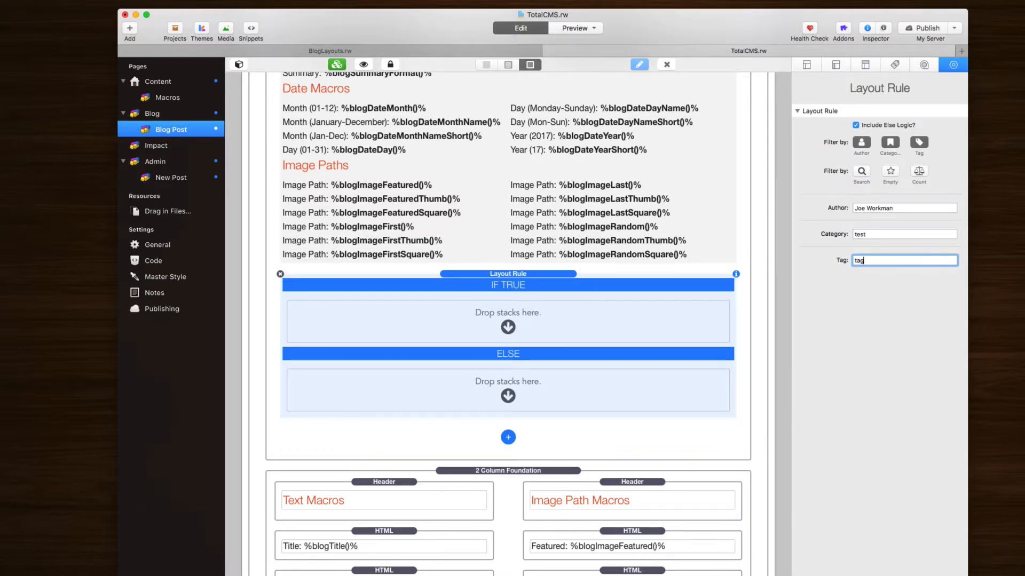
key("Return")
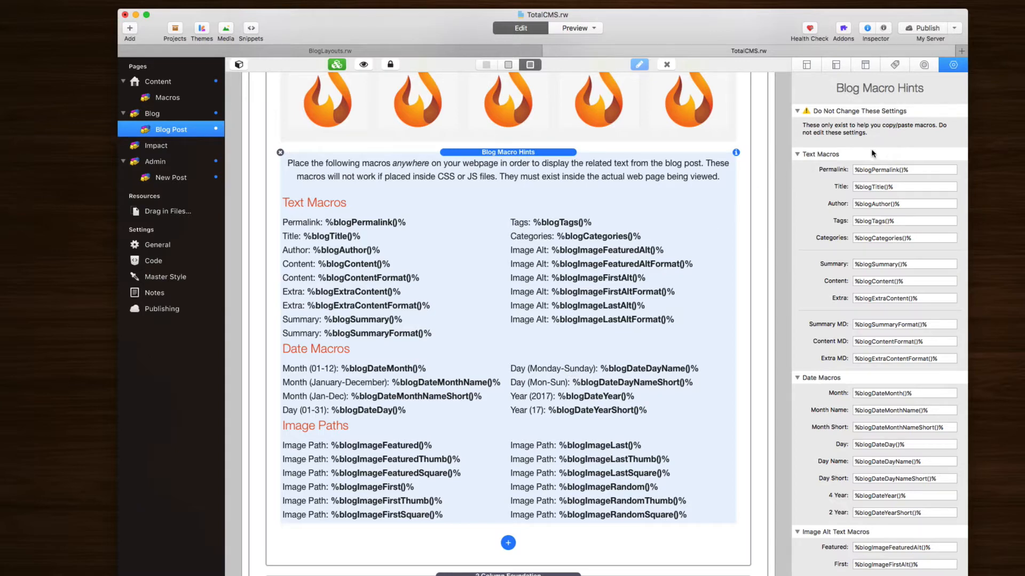
Step: Select the Tags macro in the Blog Macro Hints list for copying
scroll(822, 382, "down", 5)
scroll(822, 381, "up", 5)
left_click_drag(535, 222, 567, 229)
scroll(848, 270, "down", 5)
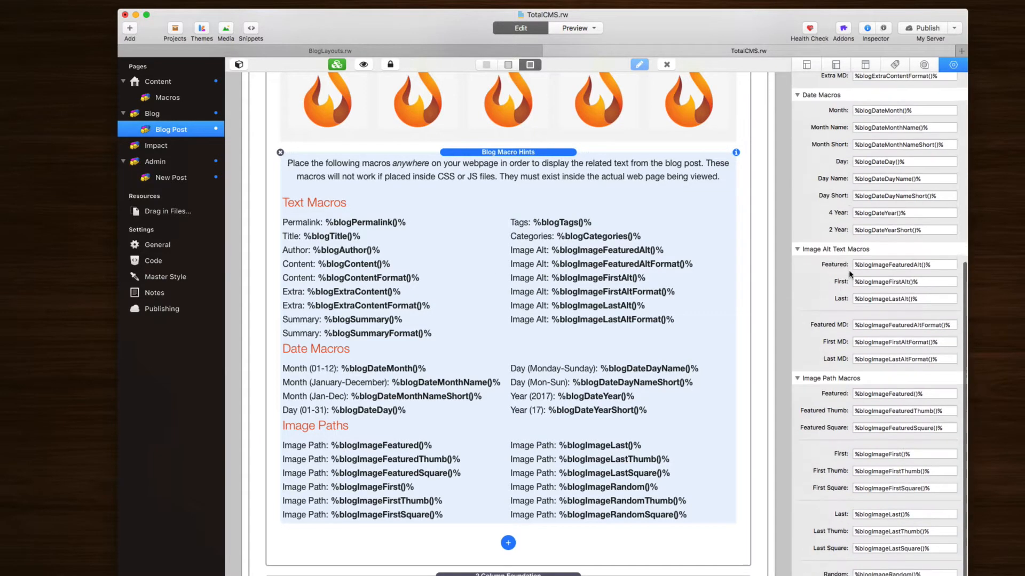
scroll(849, 270, "up", 5)
triple_click(883, 221)
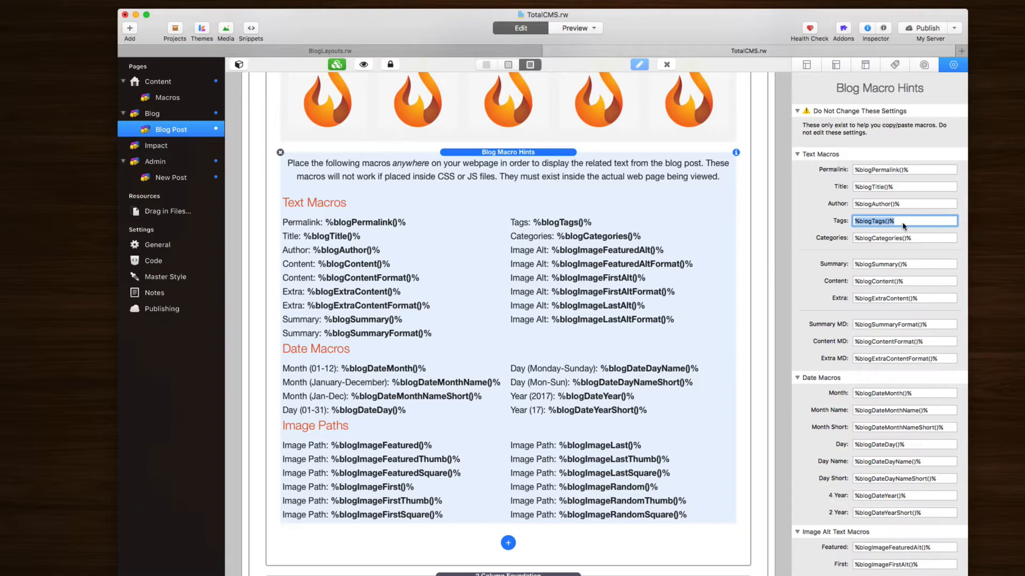
left_click(547, 233)
scroll(545, 230, "up", 15)
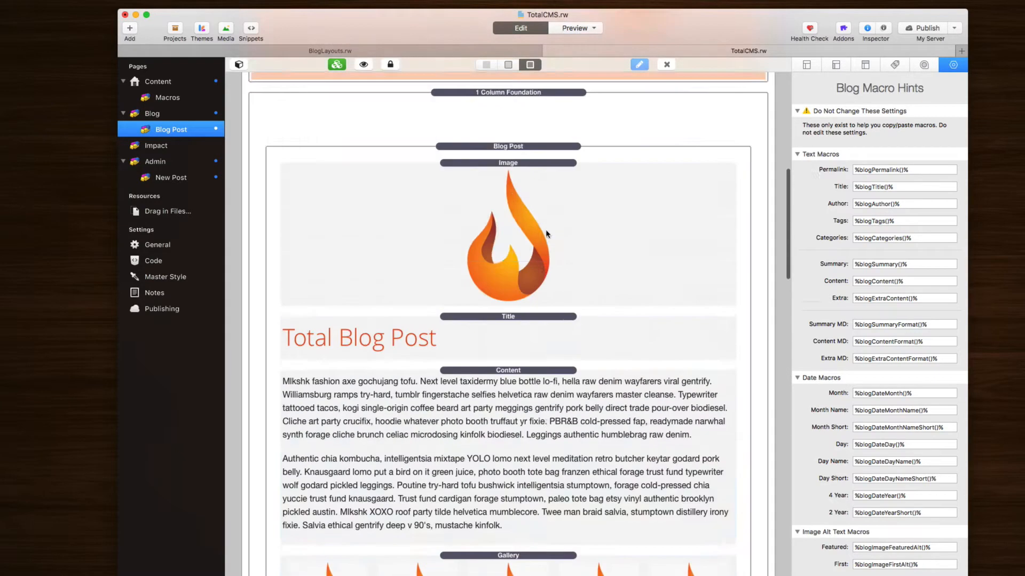
triple_click(904, 222)
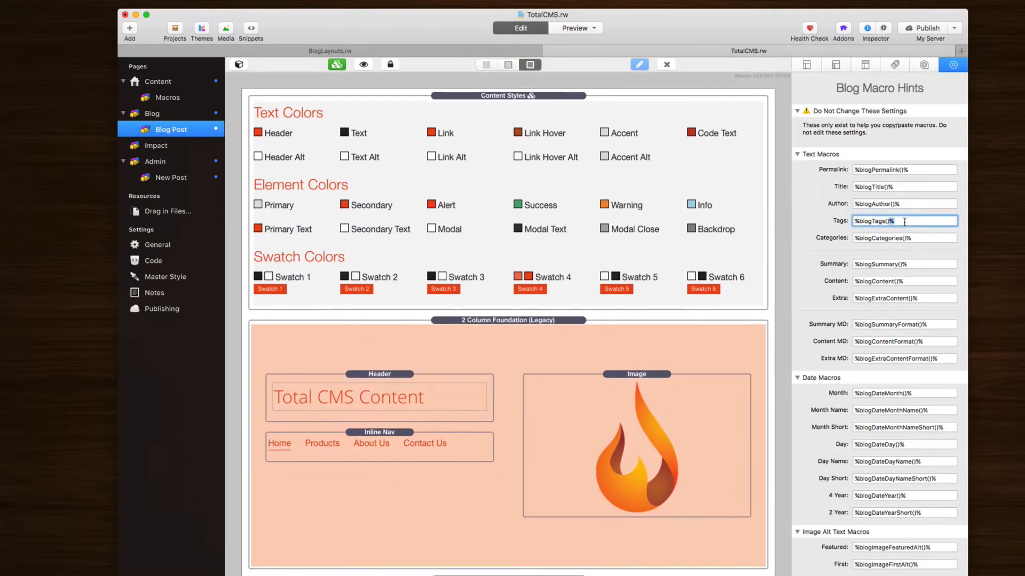
Step: Select the Summary MD macro, then the Extra content macro
scroll(705, 276, "down", 15)
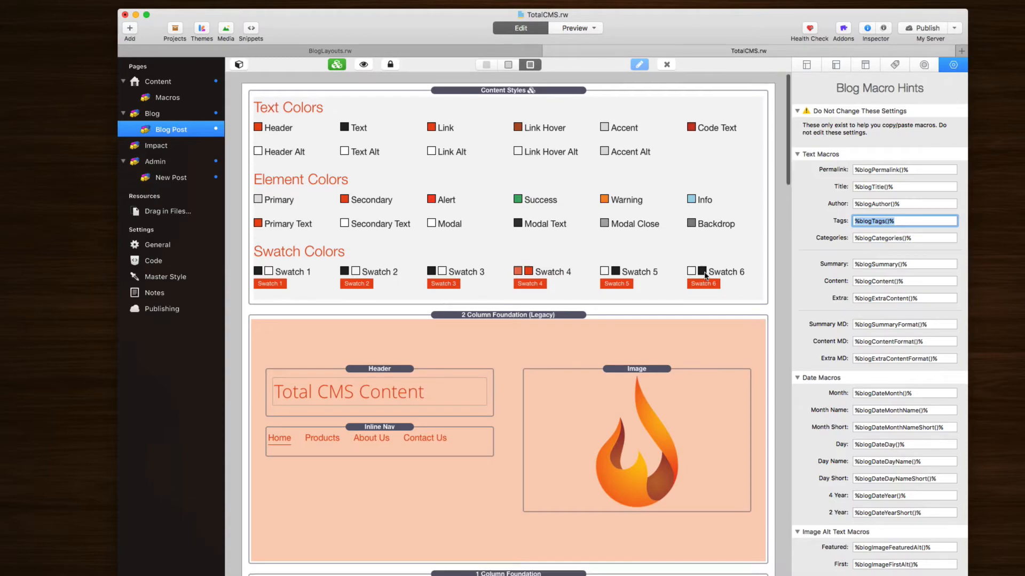
scroll(706, 276, "up", 15)
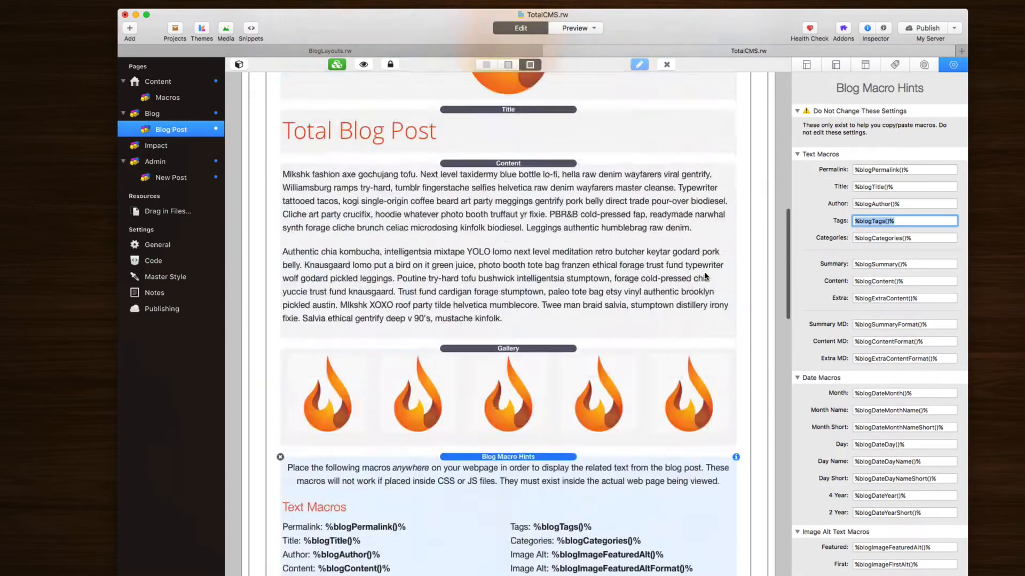
scroll(706, 276, "down", 5)
scroll(705, 276, "up", 3)
scroll(705, 275, "up", 3)
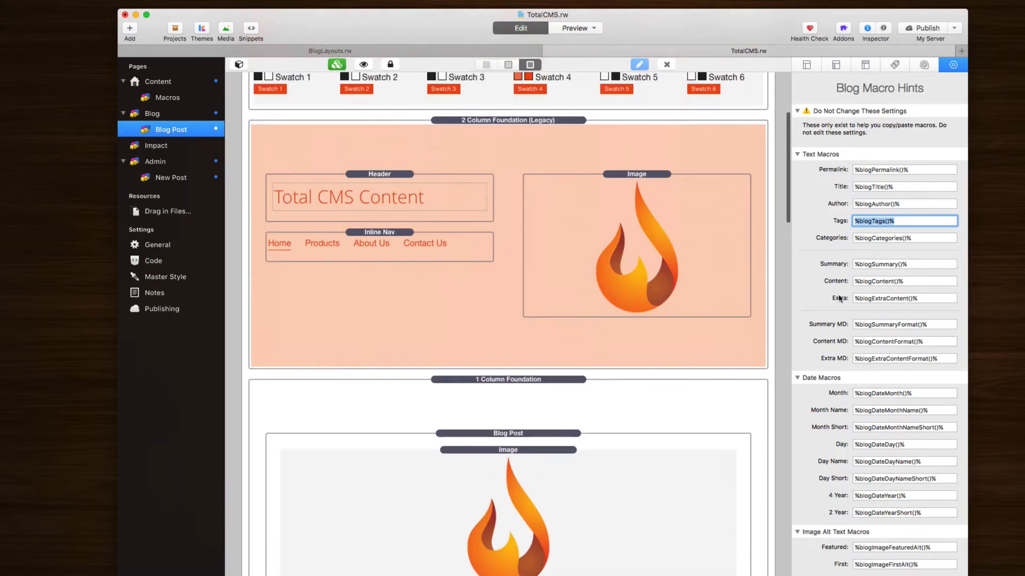
triple_click(896, 327)
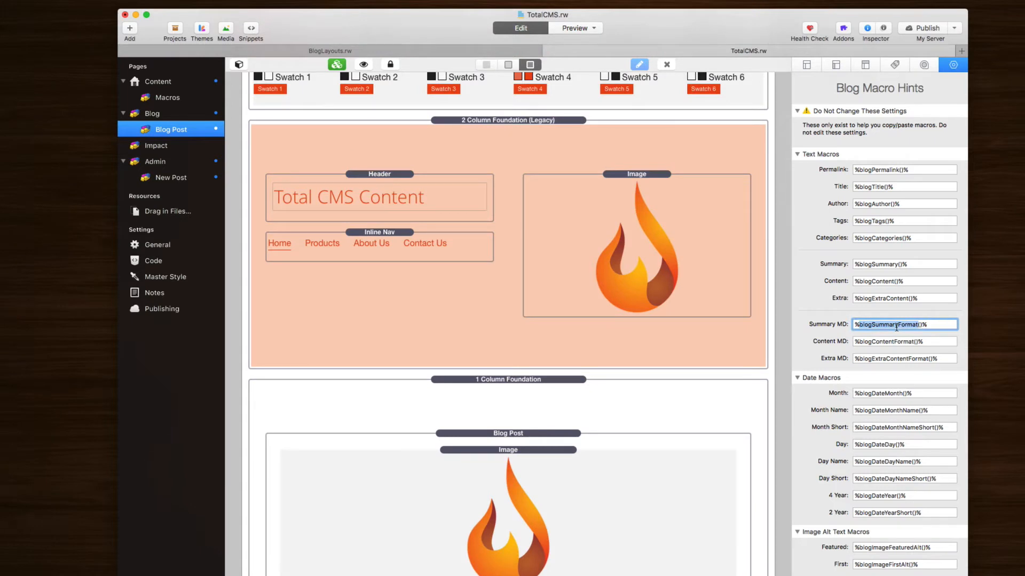
triple_click(897, 327)
left_click(935, 326)
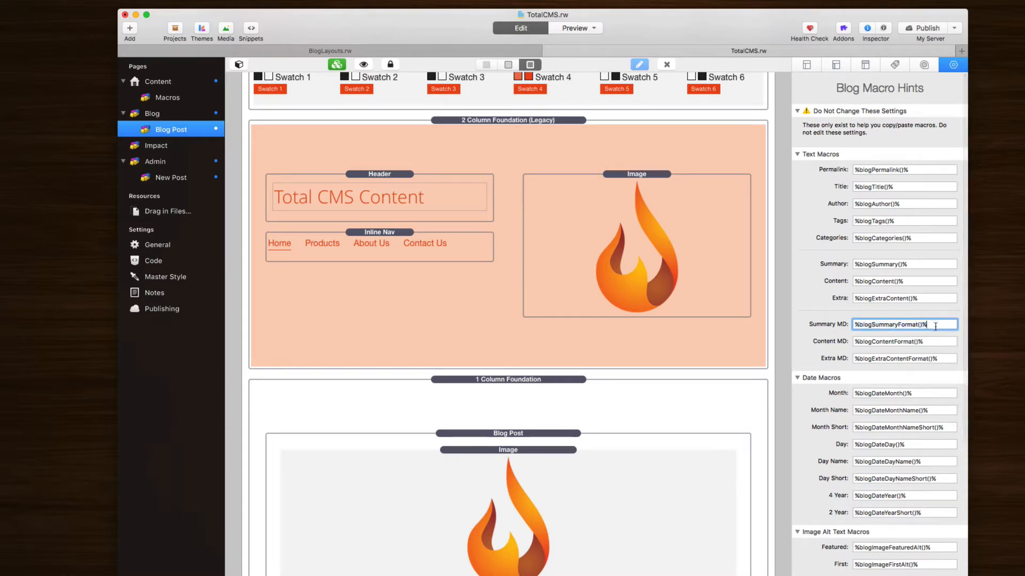
triple_click(922, 299)
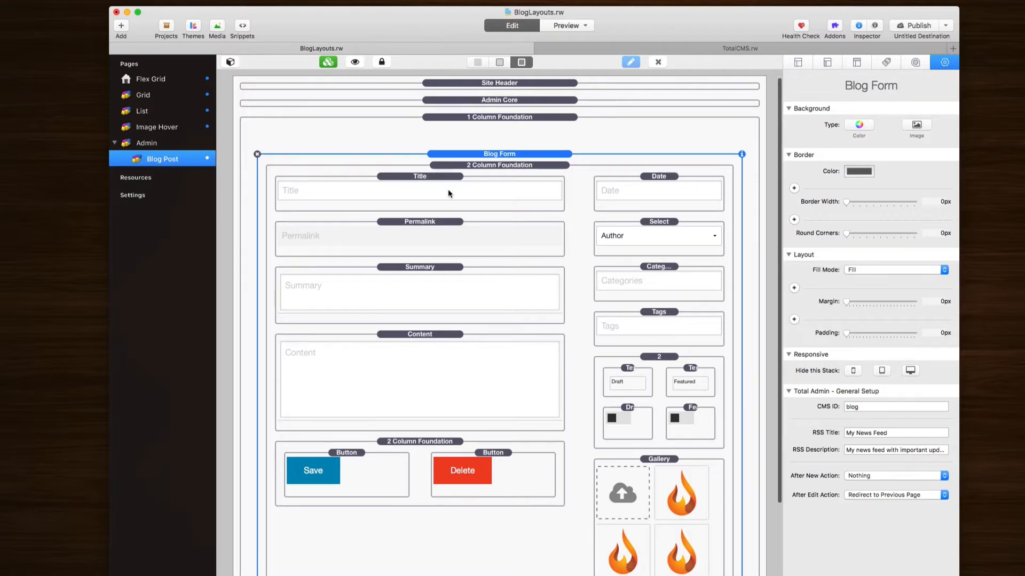
Step: Select the Blog Form's Permalink field and list its permalink generation modes
left_click(439, 230)
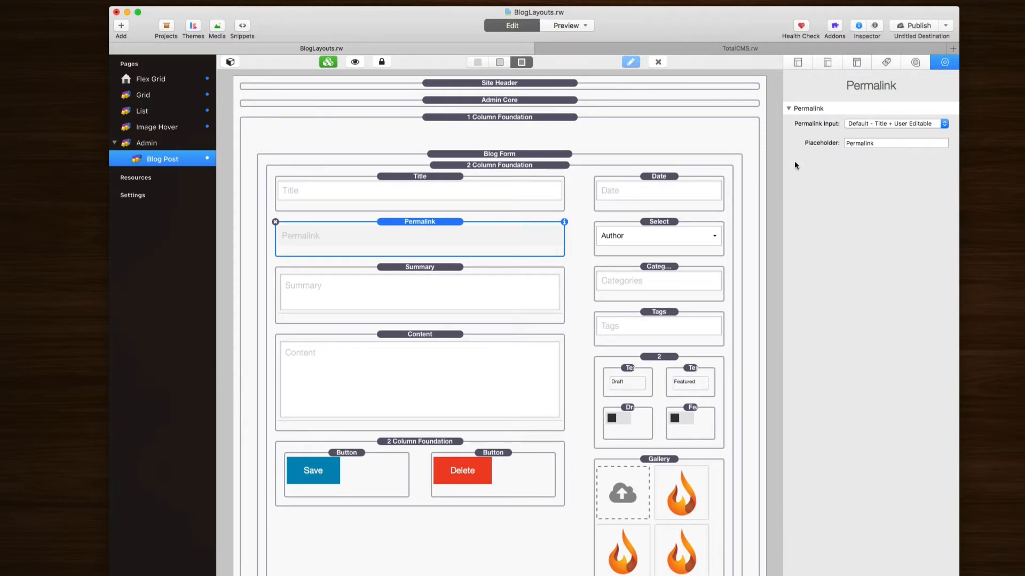
left_click(895, 124)
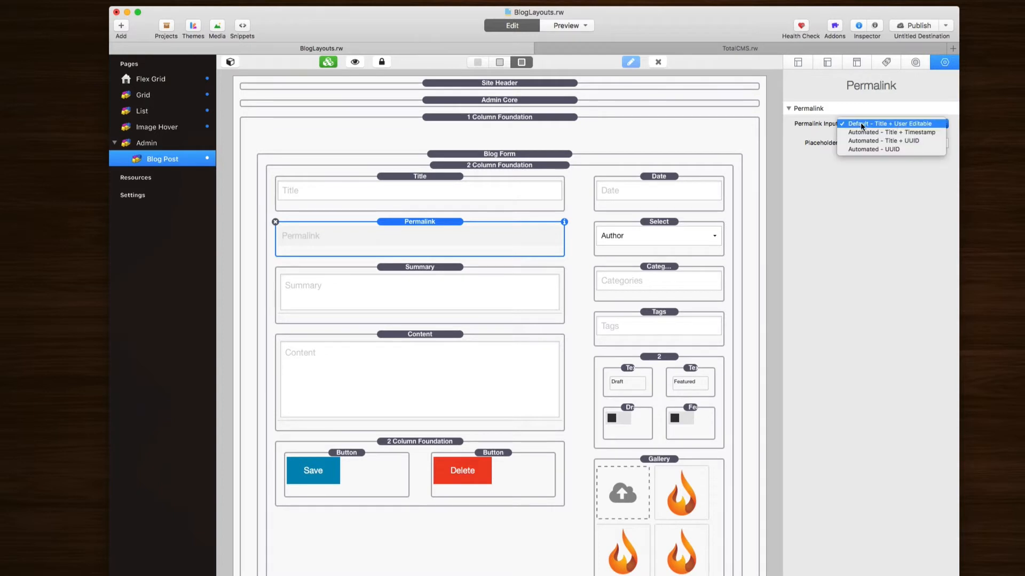
Step: Set Permalink Input to Automated - Title + Timestamp, enable Preview Permalink, and preview the form
left_click(941, 123)
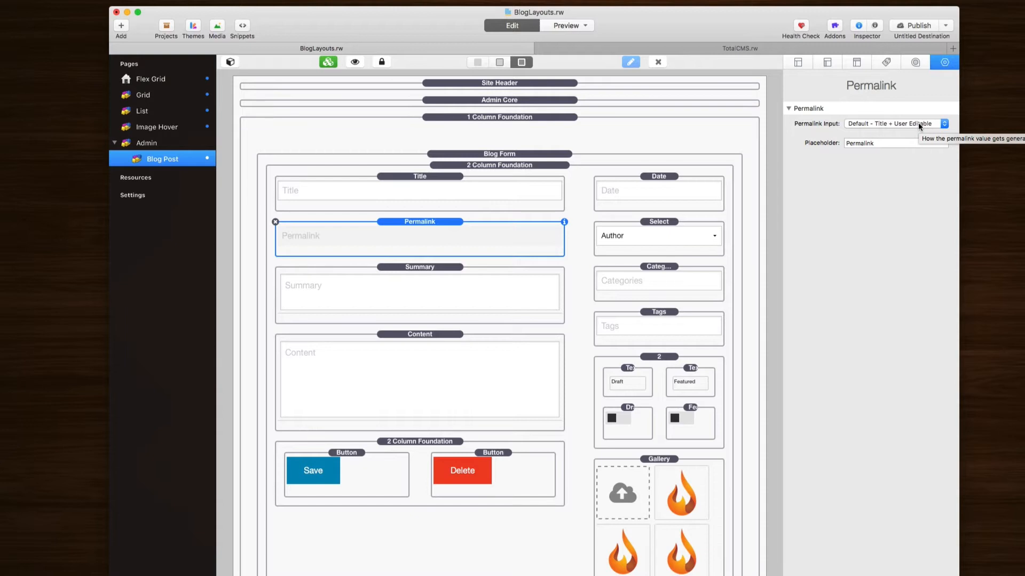
left_click(918, 122)
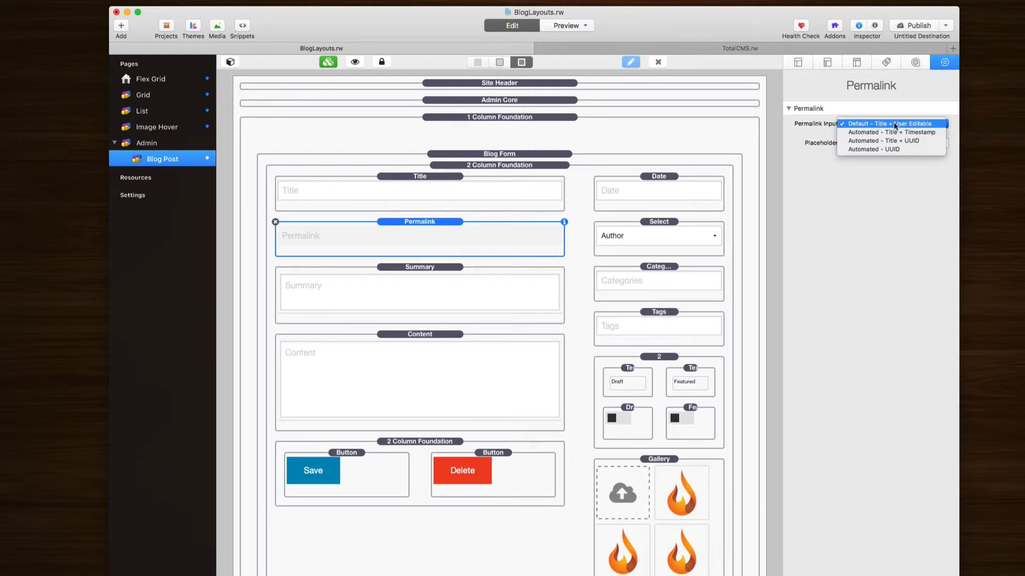
left_click(930, 131)
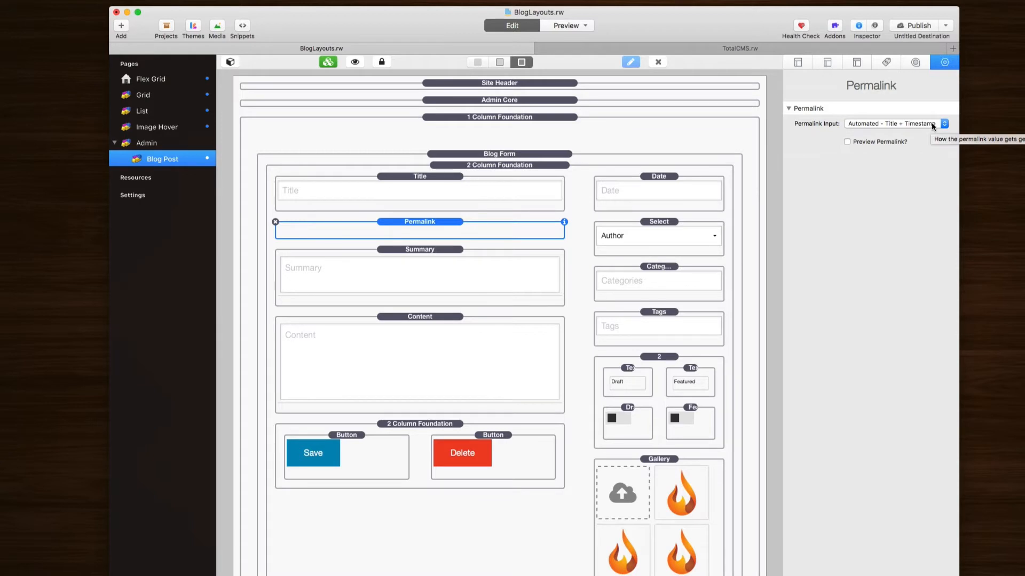
left_click(863, 123)
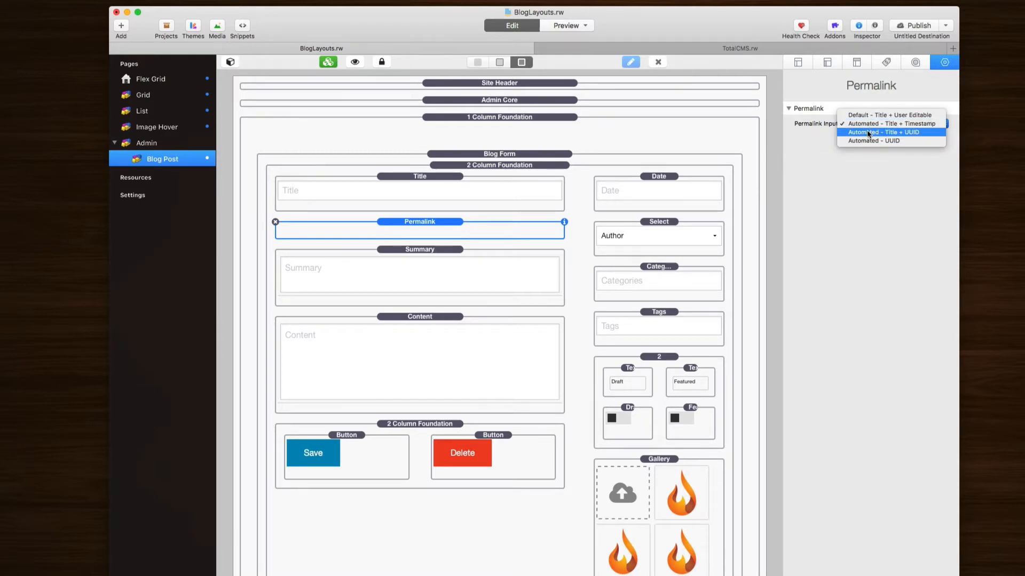
left_click(859, 160)
left_click(848, 142)
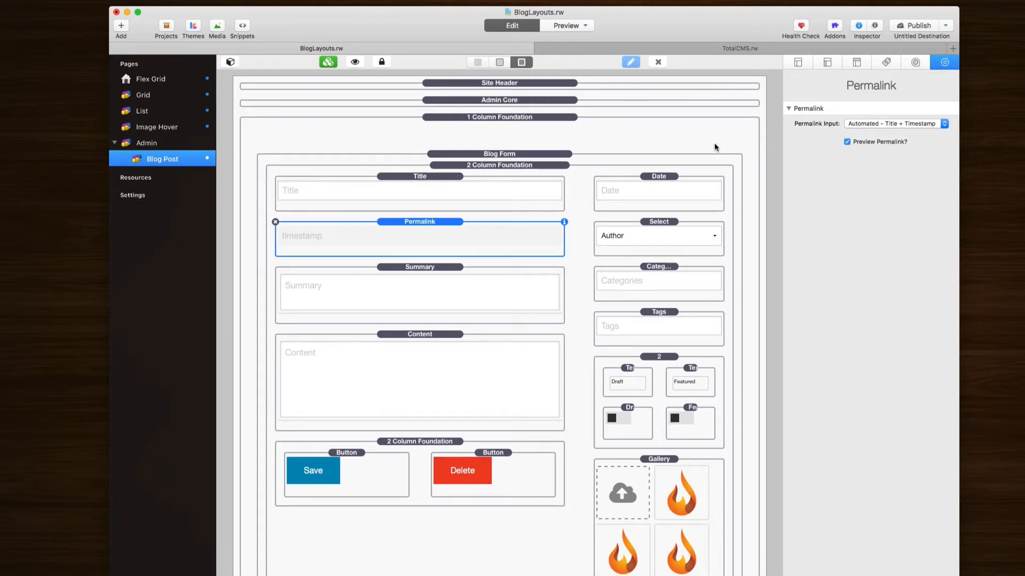
key("super+shift+p")
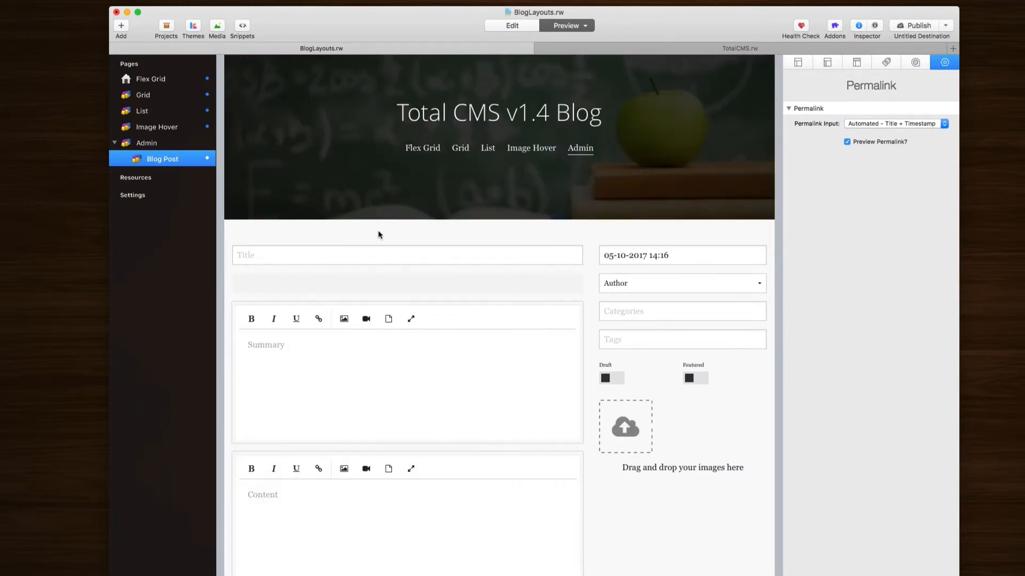
Step: Enter title 'This is a blog post' and switch permalinks to Automated - Title + UUID
left_click(337, 254)
type("This is a blog post")
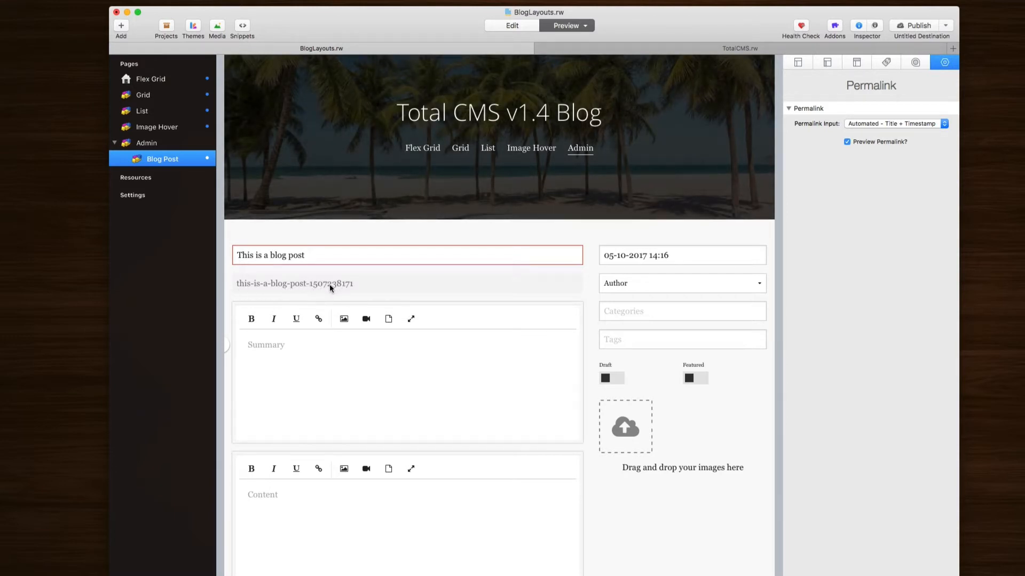
left_click(885, 124)
left_click(916, 132)
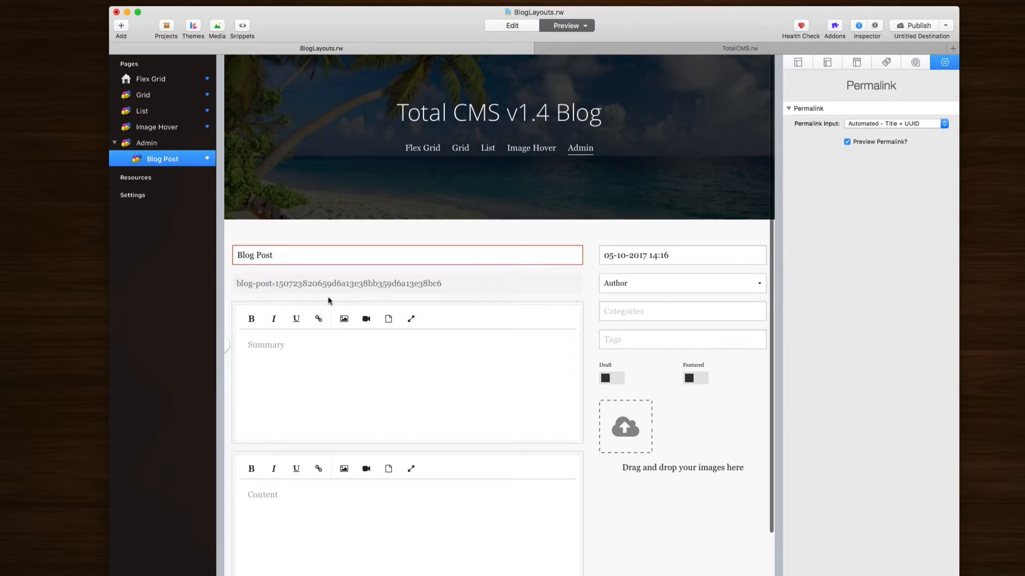
Step: Switch Permalink Input to Automated - UUID and toggle Preview Permalink off and back on
left_click(894, 124)
left_click(895, 133)
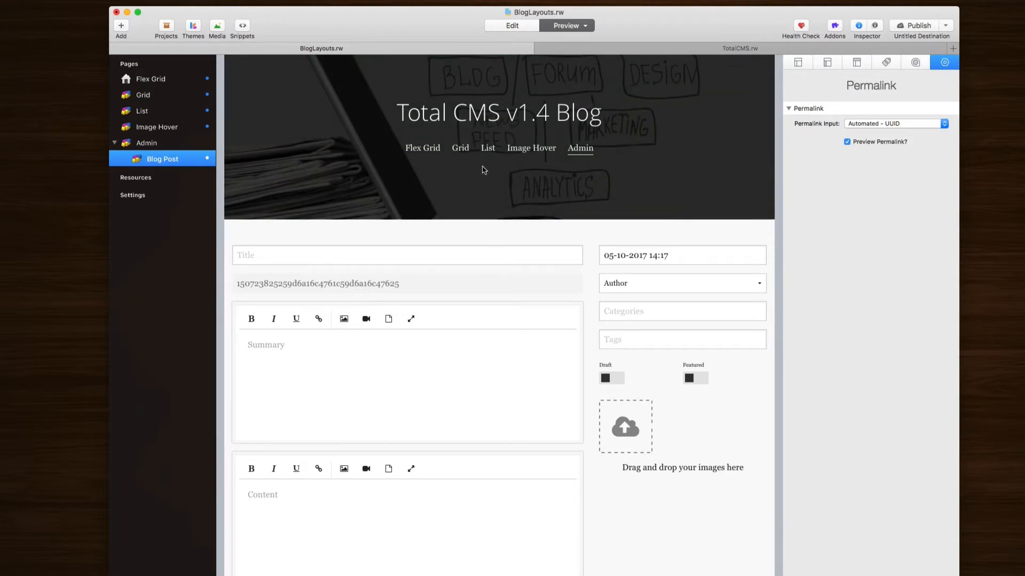
left_click(847, 142)
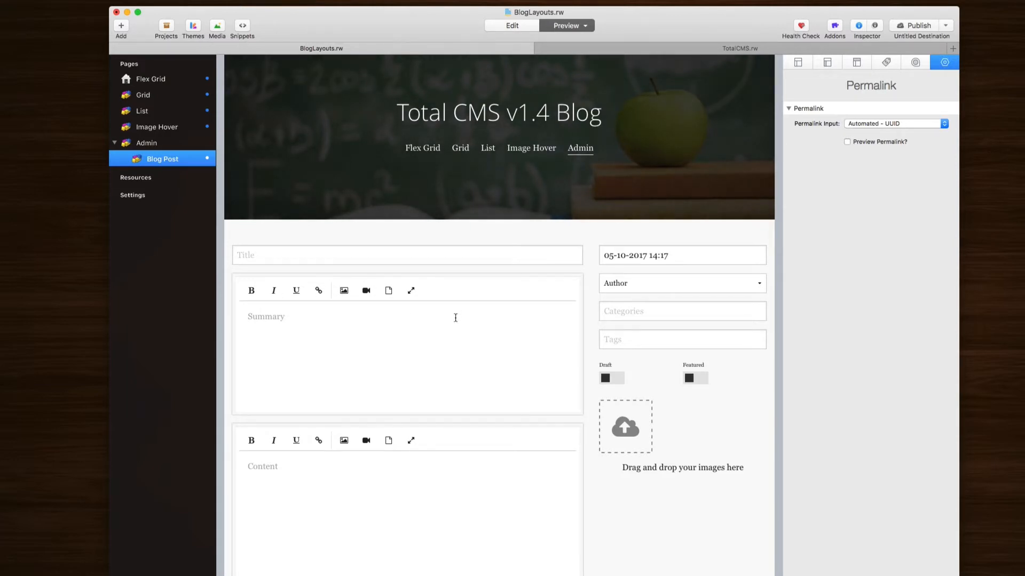
left_click(847, 142)
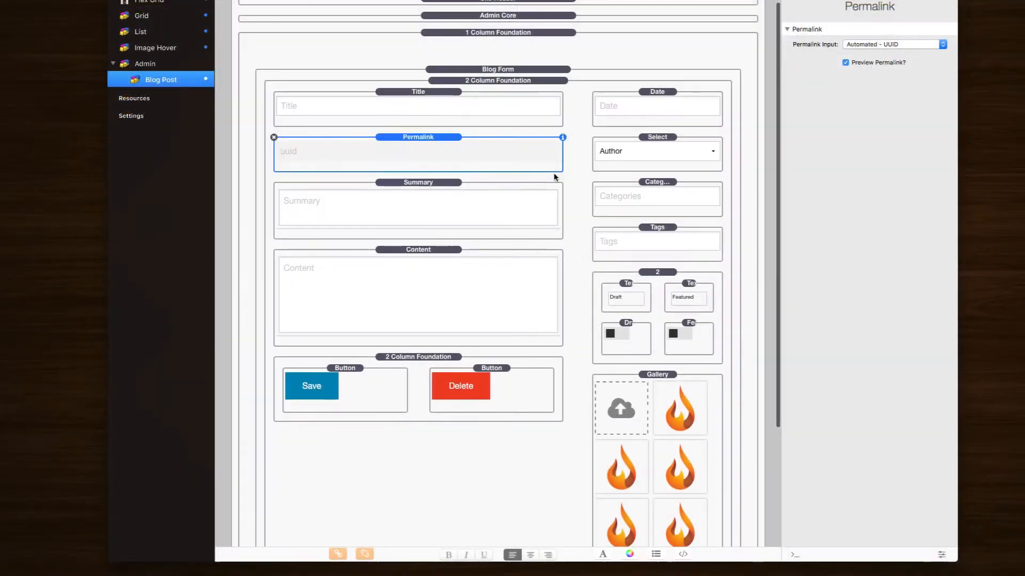
scroll(553, 174, "down", 5)
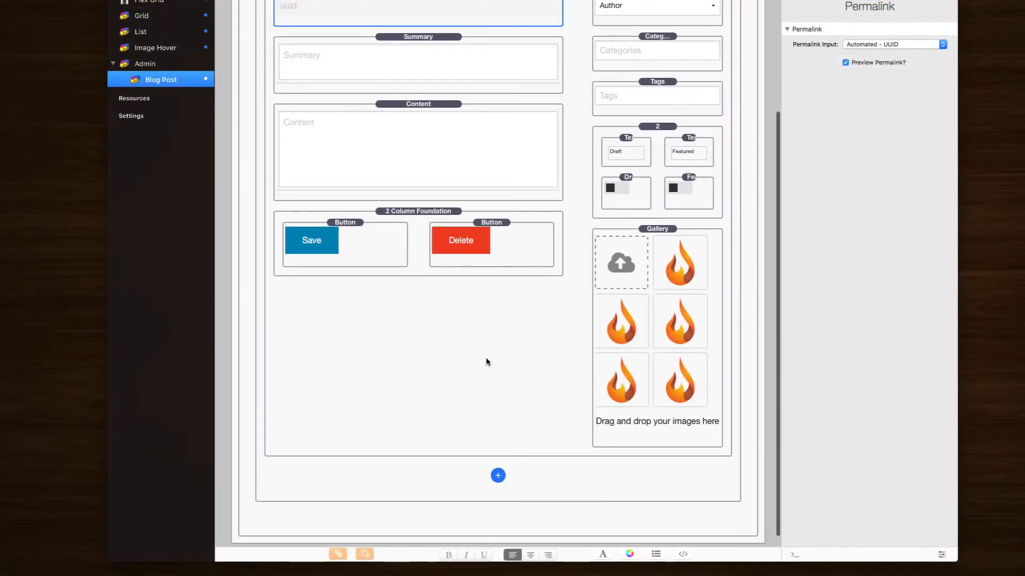
left_click(498, 476)
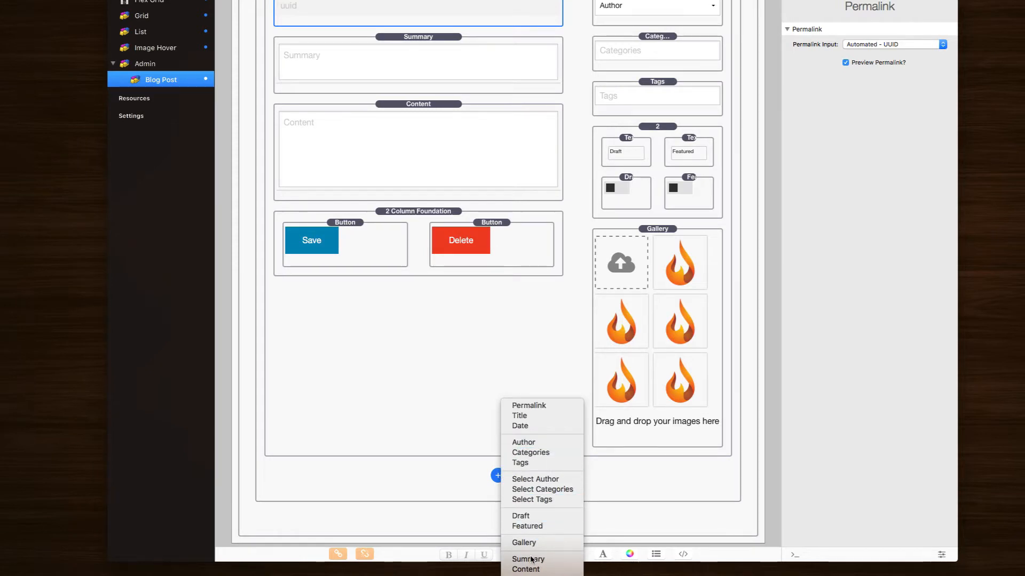
left_click(520, 575)
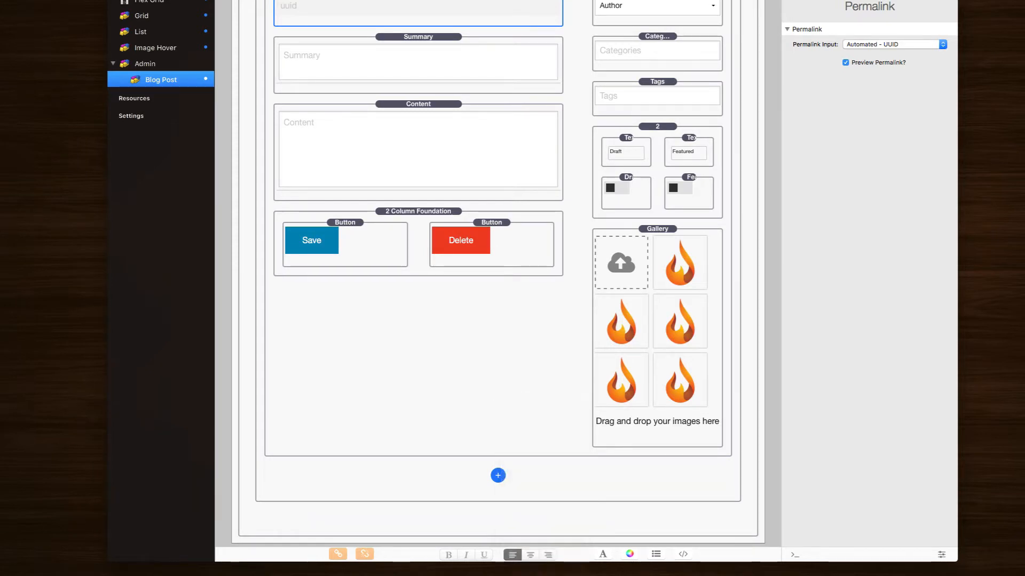
left_click(512, 244)
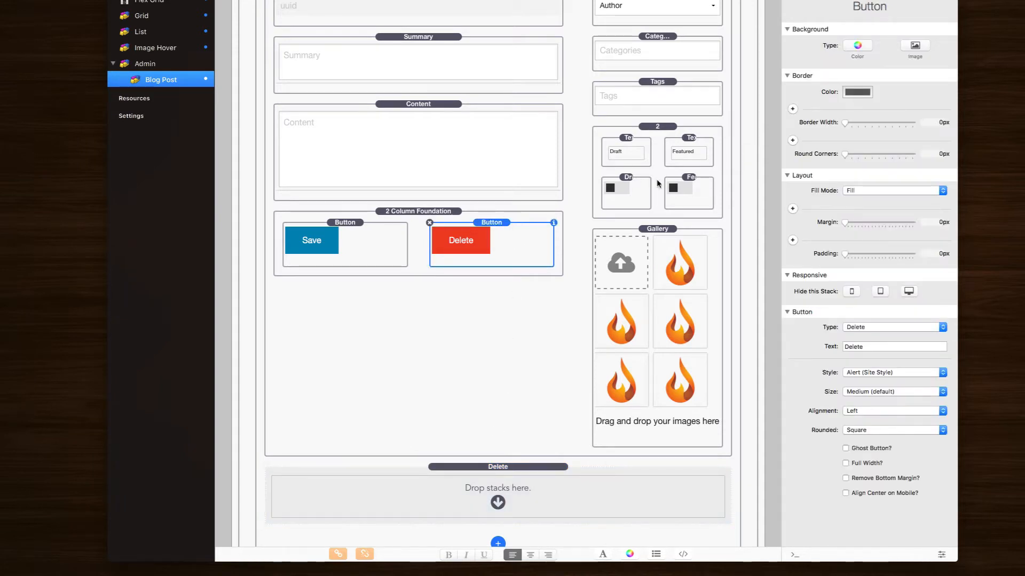
left_click(498, 467)
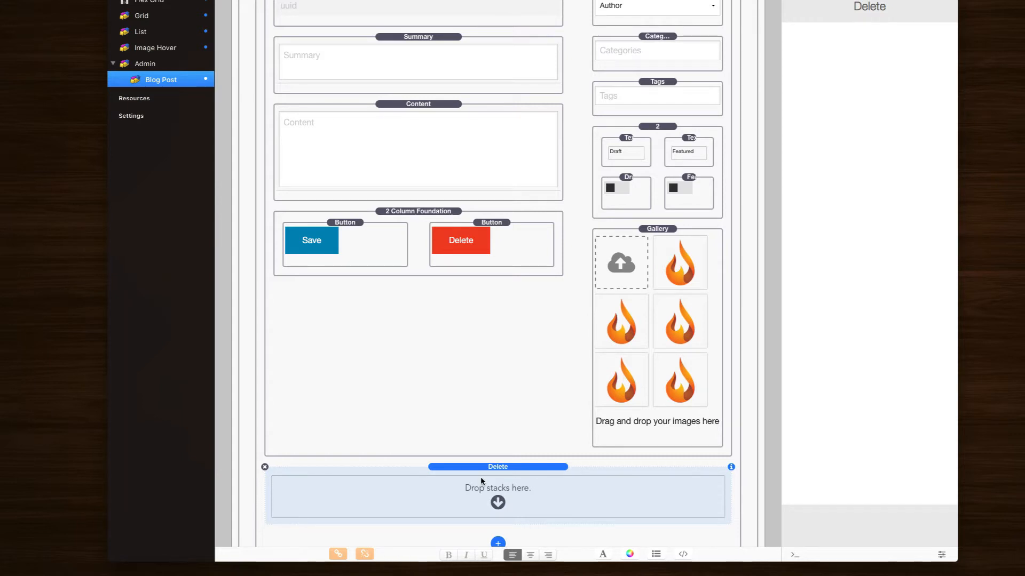
left_click(264, 468)
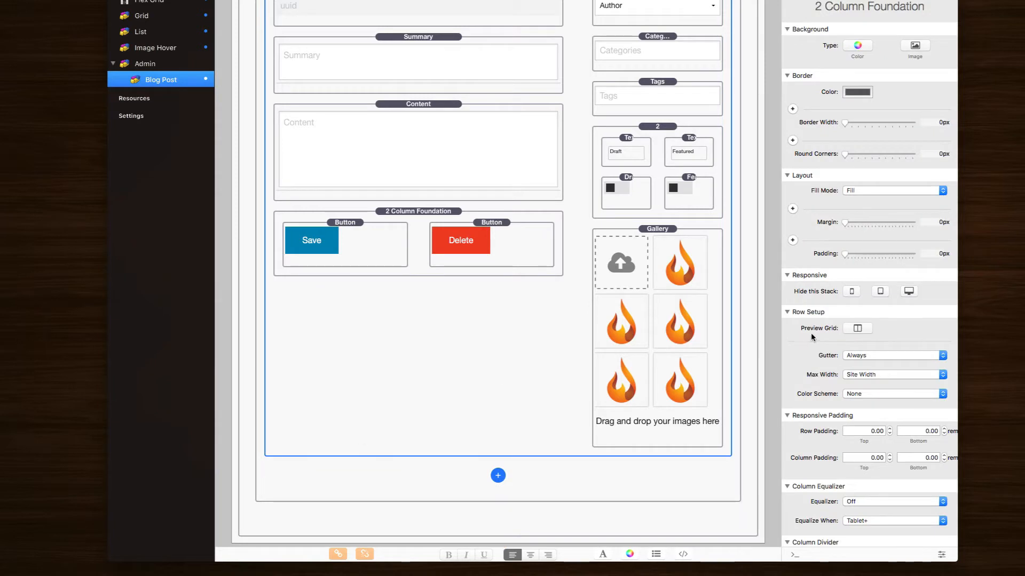
left_click(495, 479)
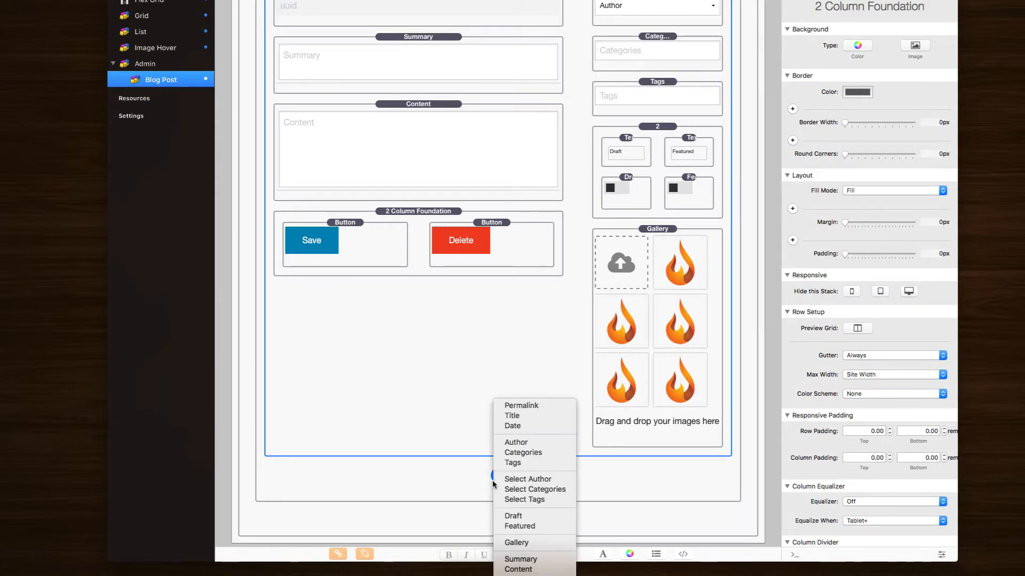
left_click(552, 489)
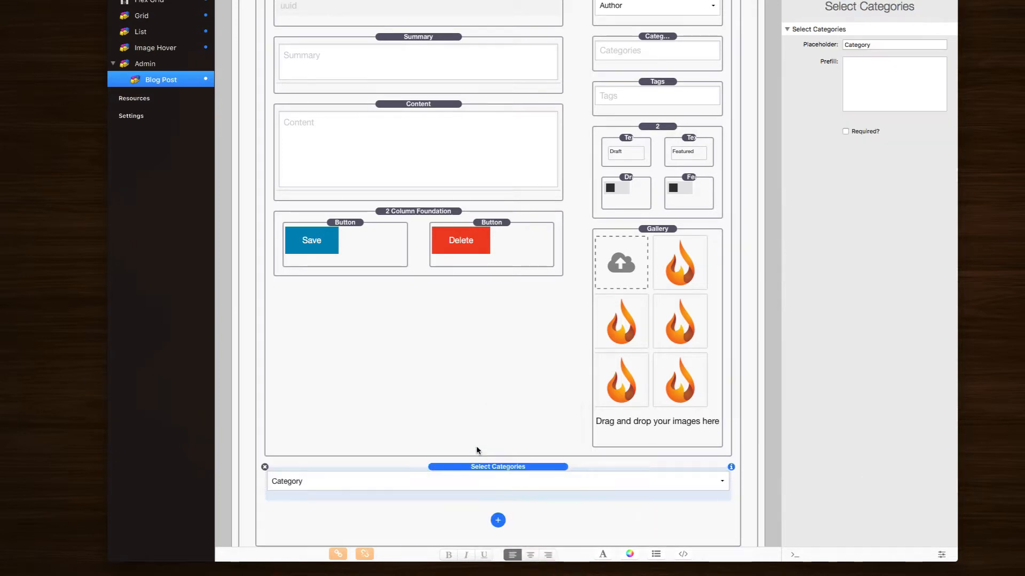
mouse_move(465, 472)
left_mouse_down()
mouse_move(667, 115)
mouse_move(667, 81)
mouse_move(413, 561)
mouse_move(476, 470)
left_mouse_up()
left_click(266, 468)
scroll(677, 62, "up", 3)
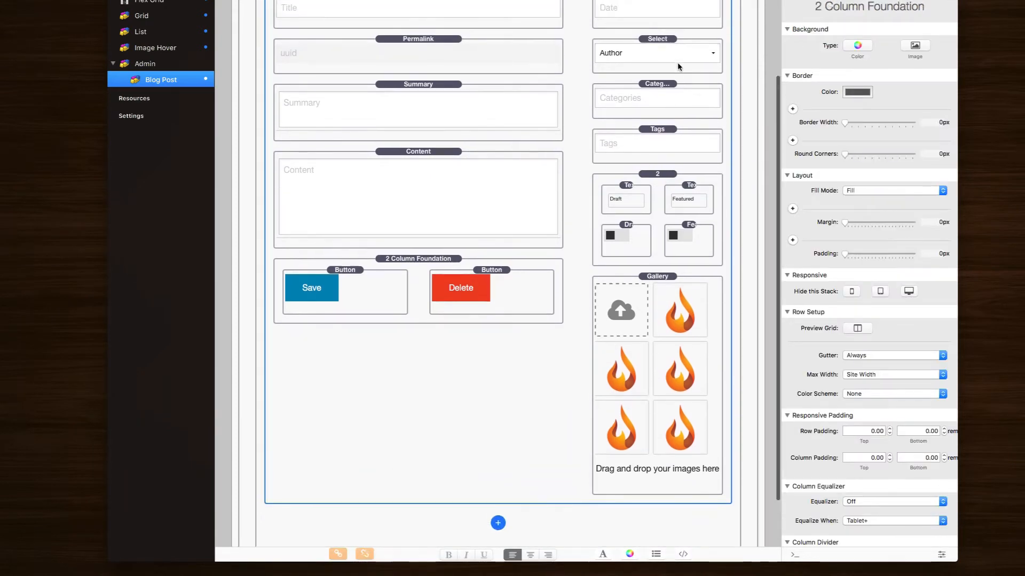
Step: Choose the first listed author in the previewed Author dropdown and check the selection
left_click(670, 68)
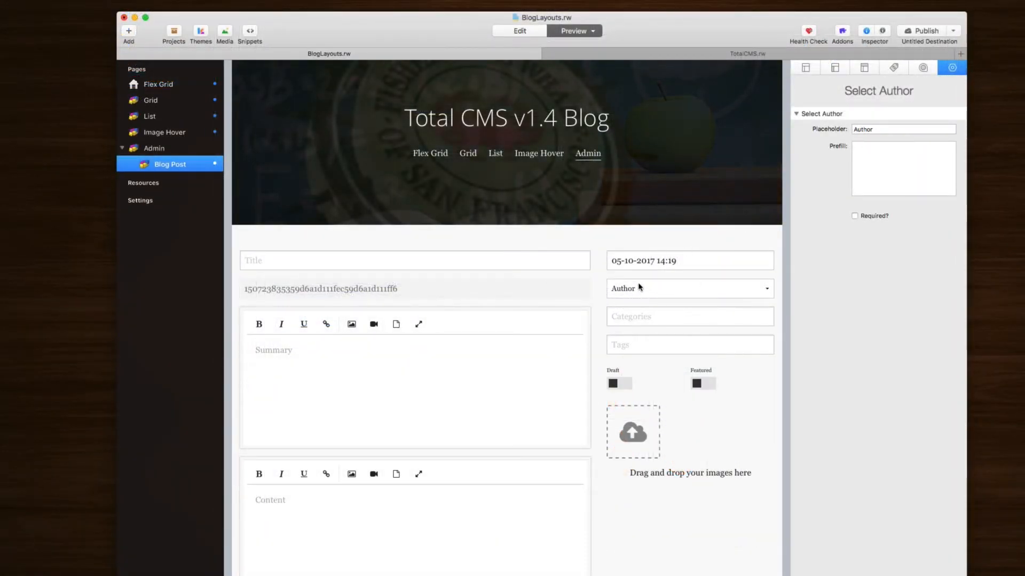
left_click(662, 289)
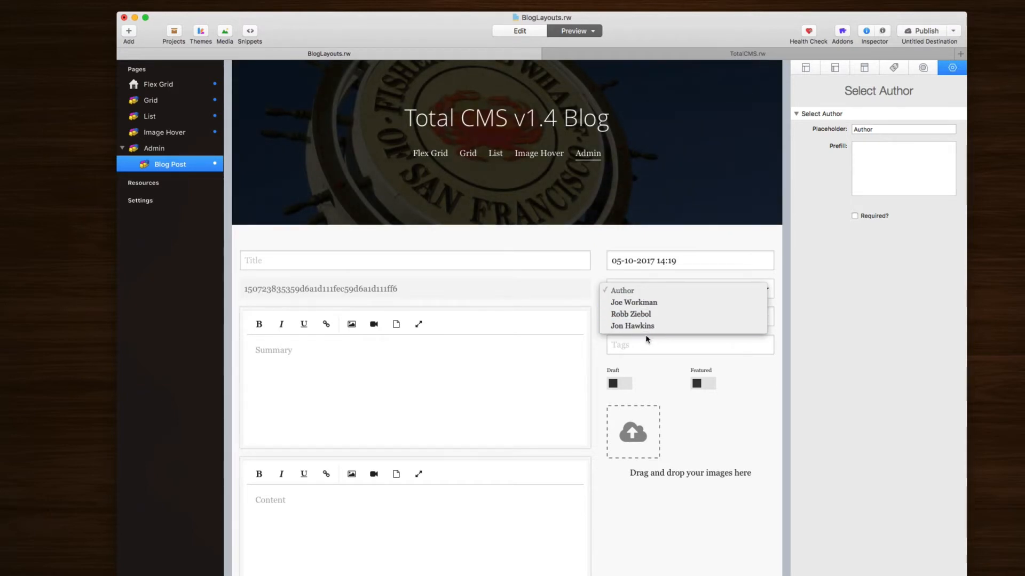
left_click(633, 301)
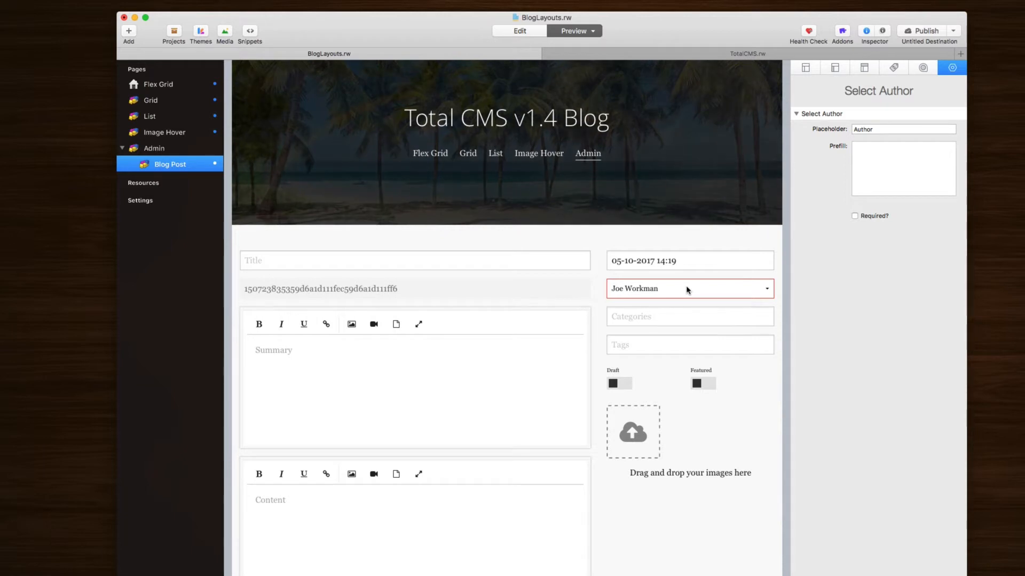
left_click(686, 289)
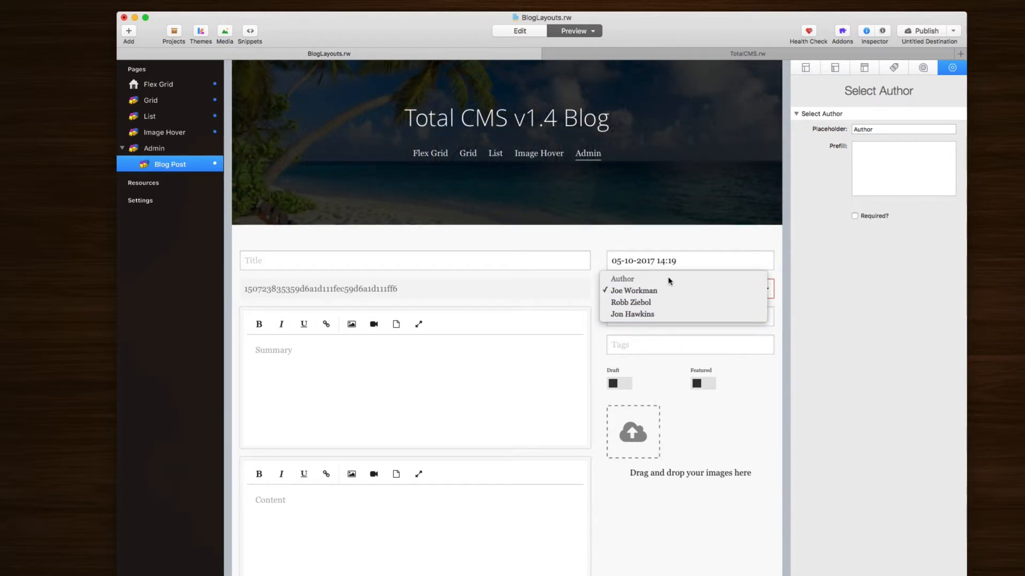
left_click(911, 180)
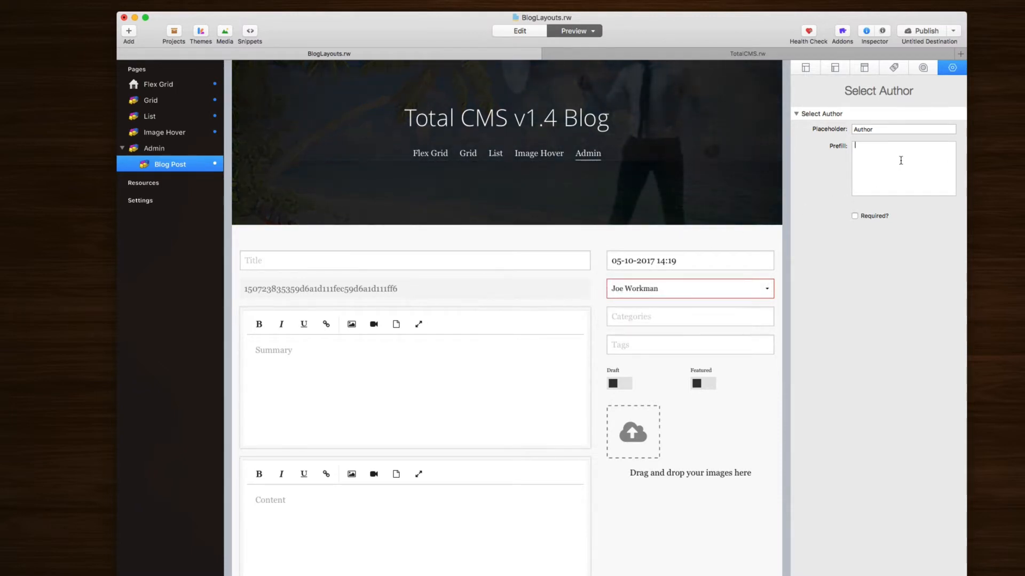
Step: Replace the Author prefill with another author's full name and confirm it appears in the dropdown
type("R")
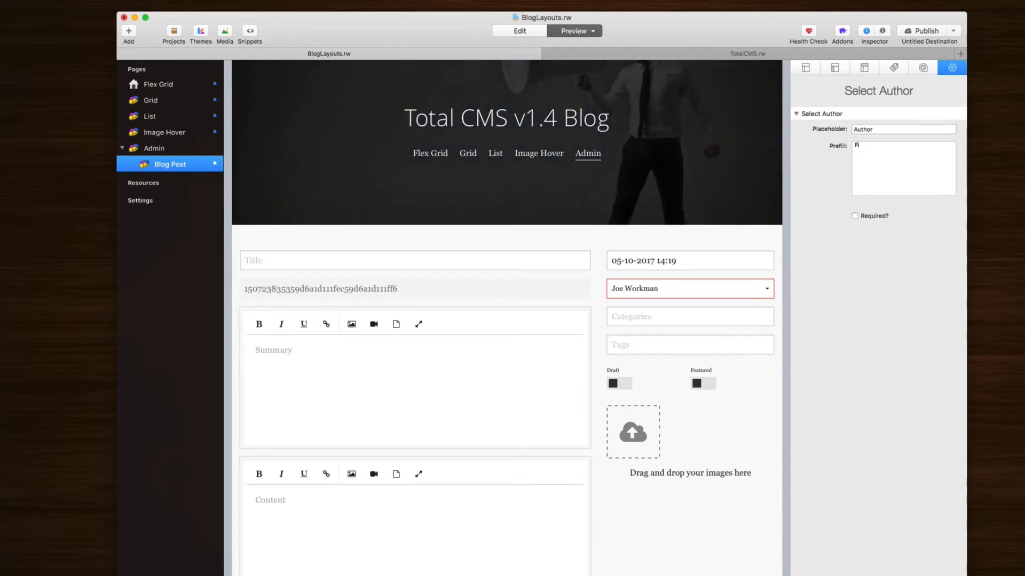
type("obb")
key("super+a")
key("BackSpace")
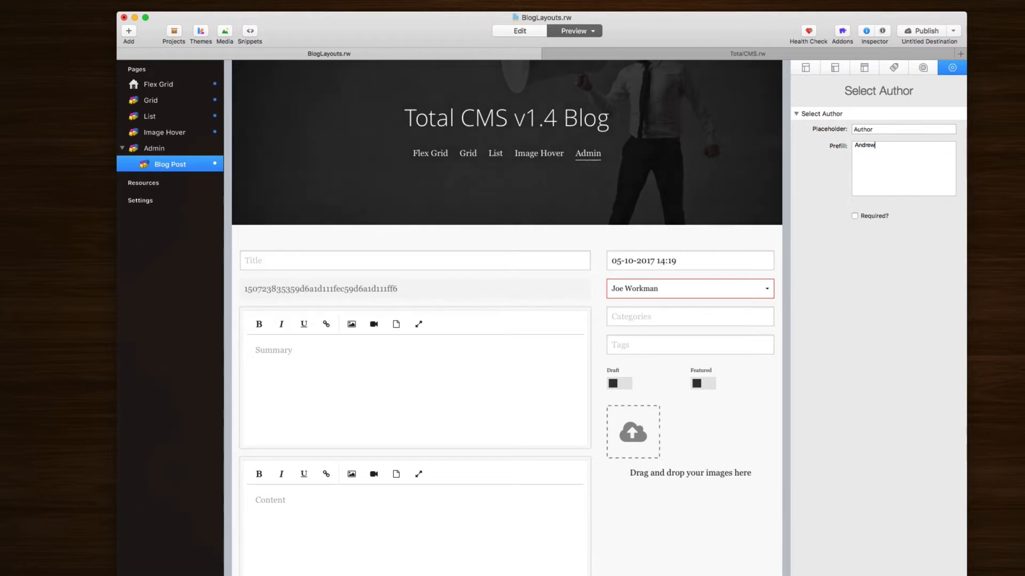
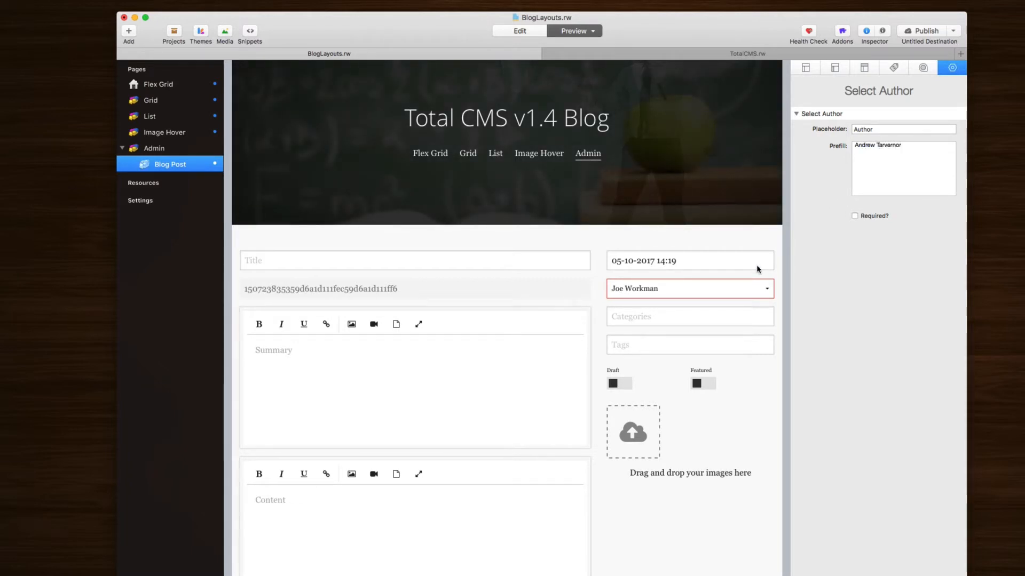
key("super+r")
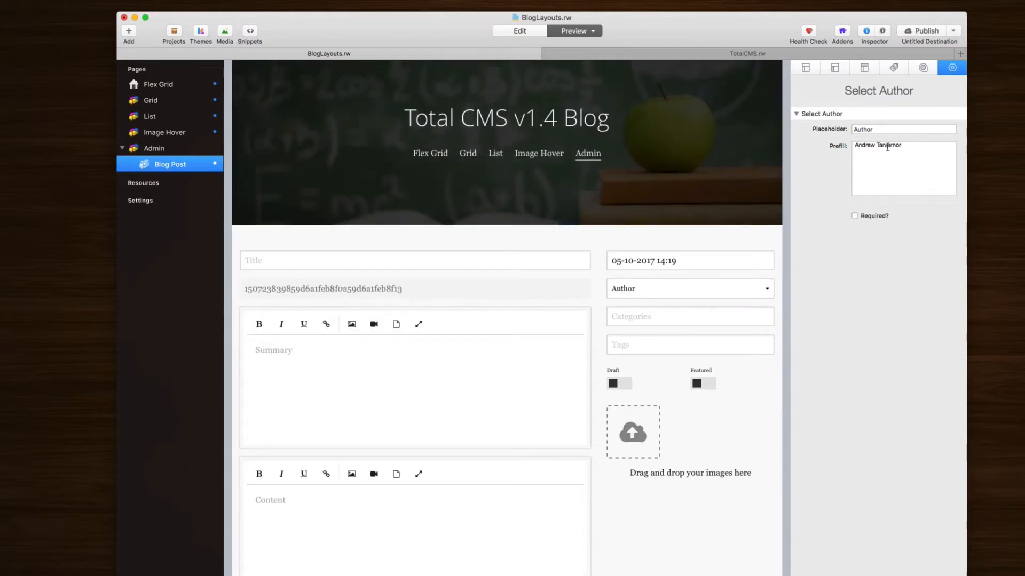
left_click(645, 289)
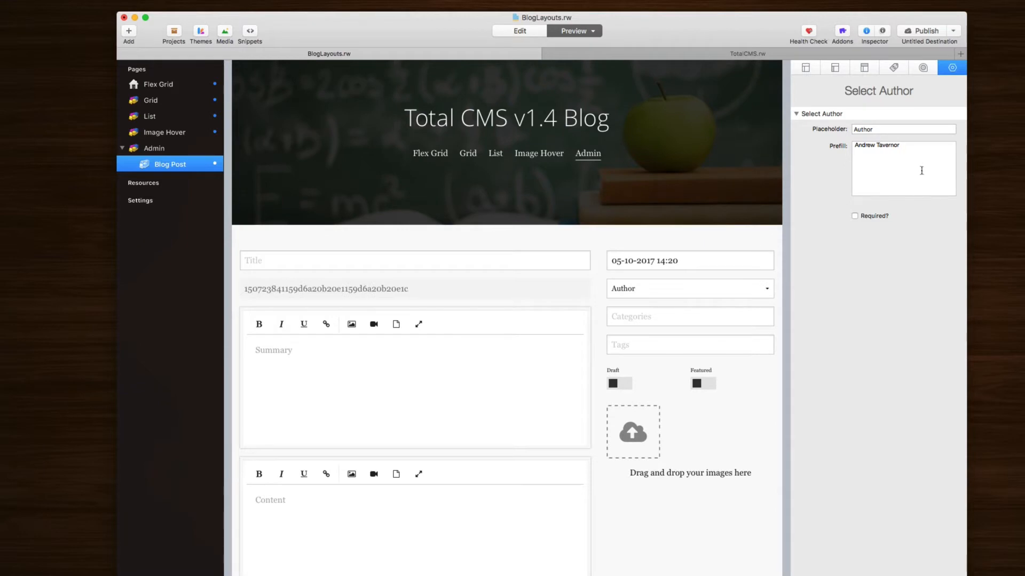
Step: Remove the trailing comma from the prefill text and return to Edit mode
left_click(916, 153)
type(",")
key("BackSpace")
key("BackSpace")
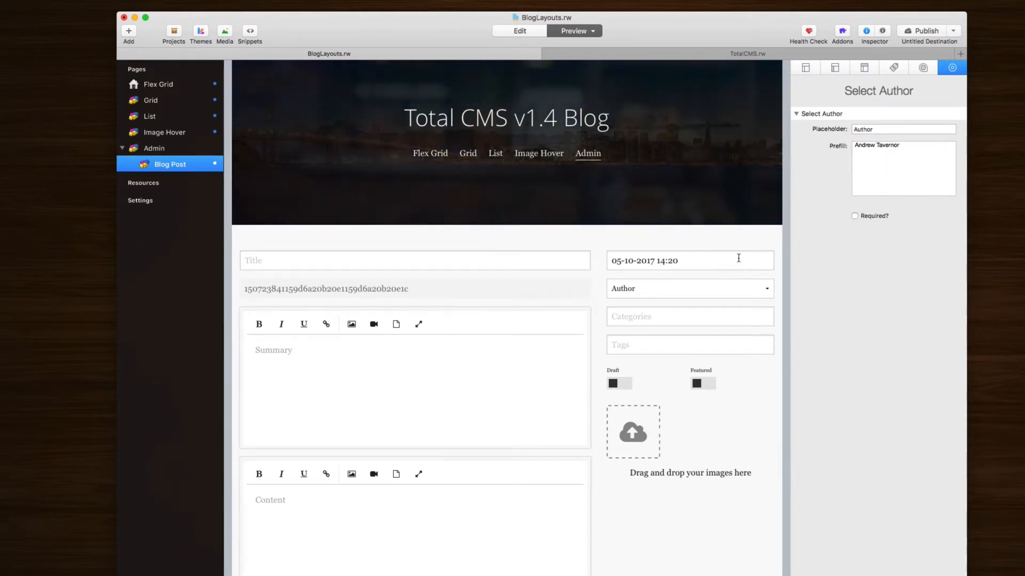
key("super+shift+p")
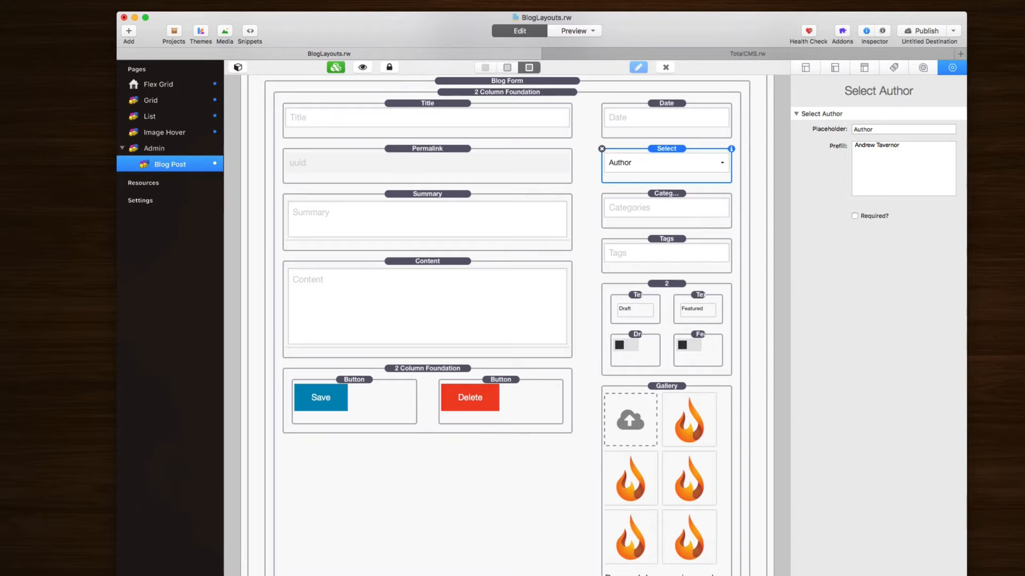
scroll(667, 202, "up", 3)
left_click(667, 202)
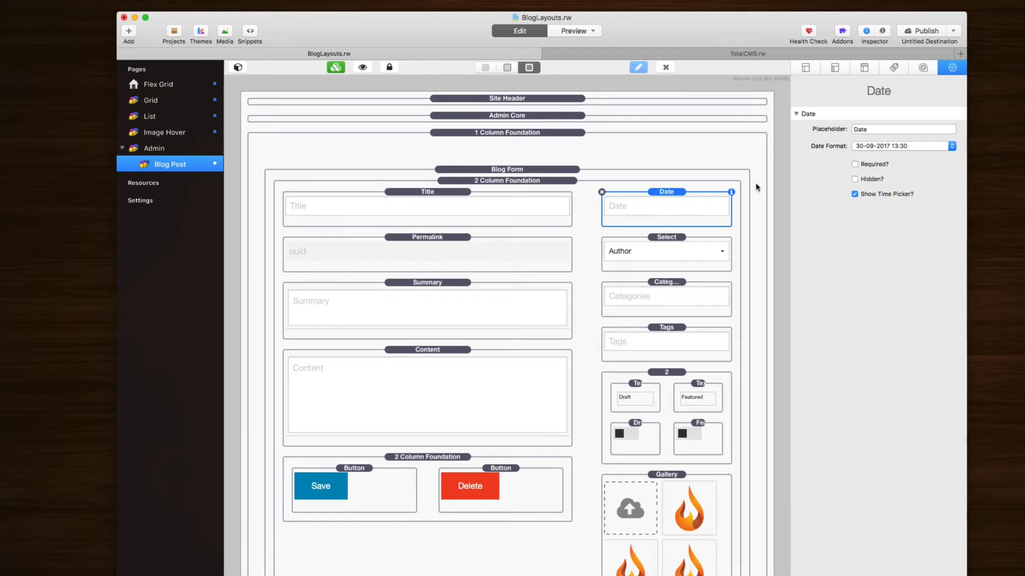
left_click(854, 179)
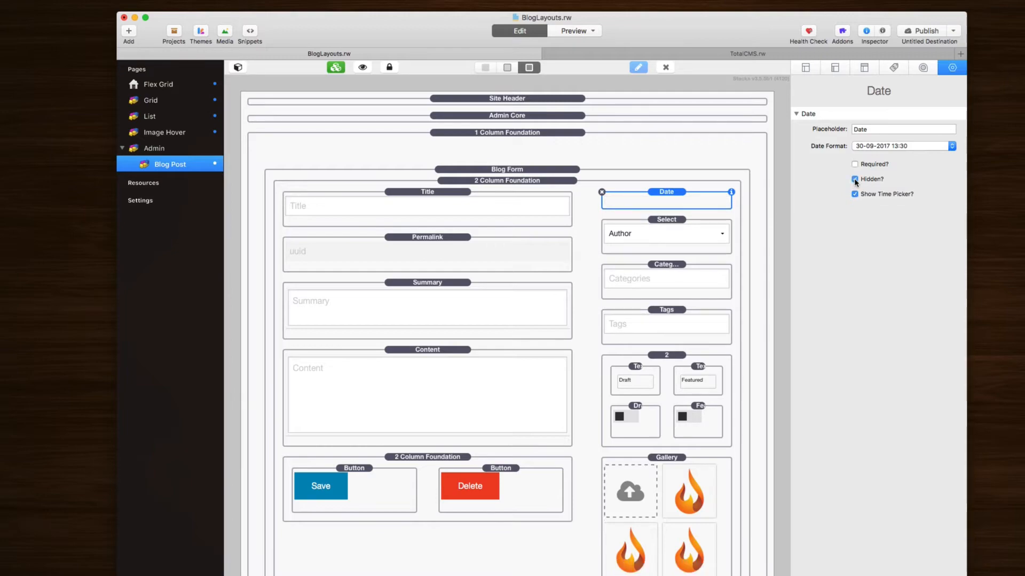
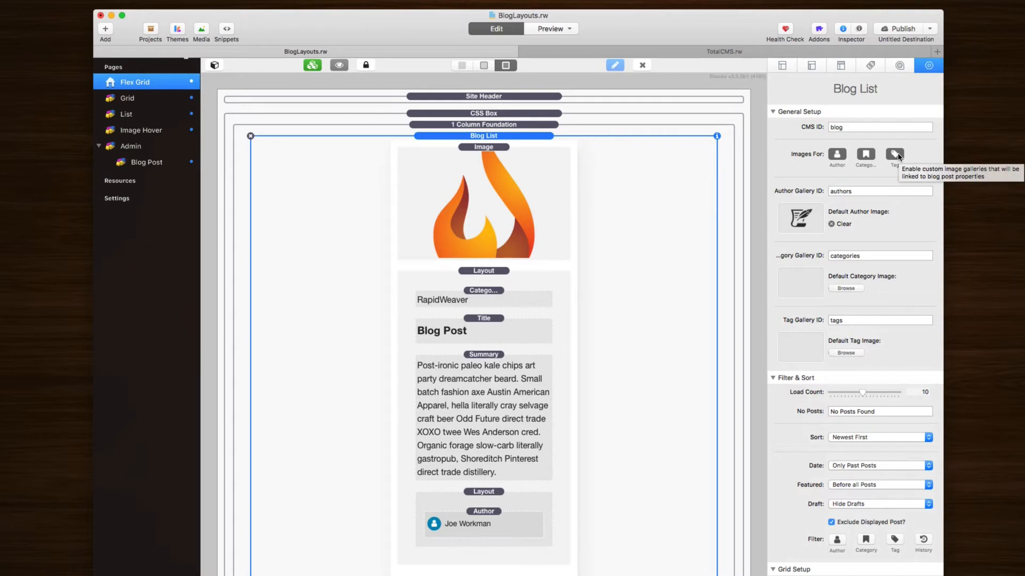
Step: Turn off Tag and Category images, keeping Author images with gallery ID 'authors'
left_click(895, 155)
left_click(866, 155)
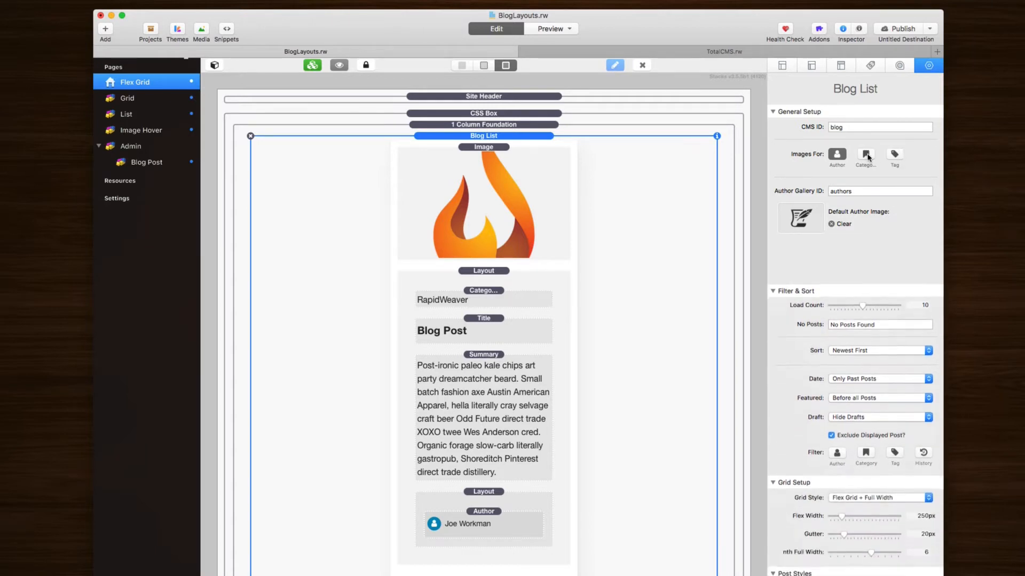
left_click(870, 191)
double_click(844, 190)
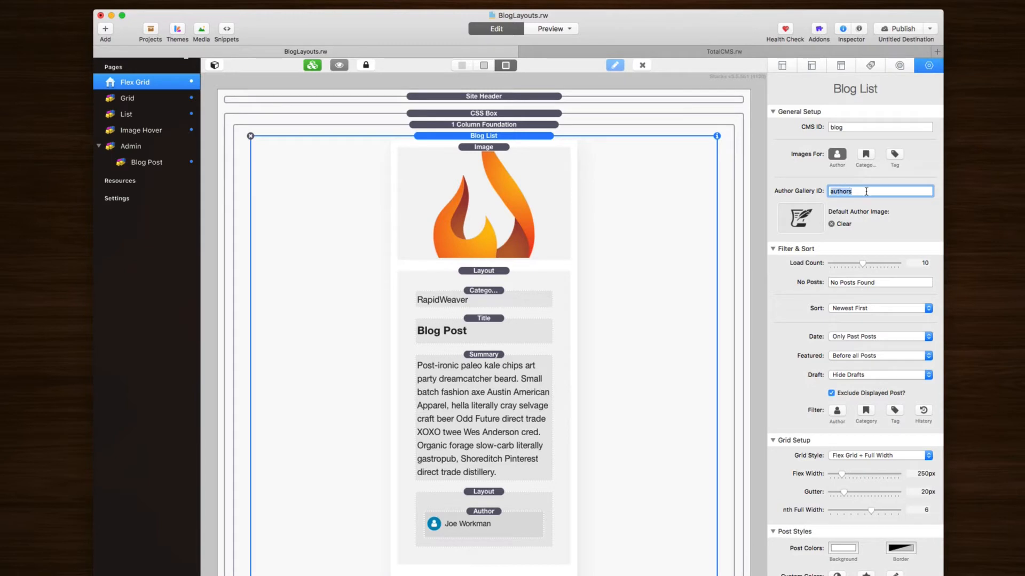
left_click(867, 191)
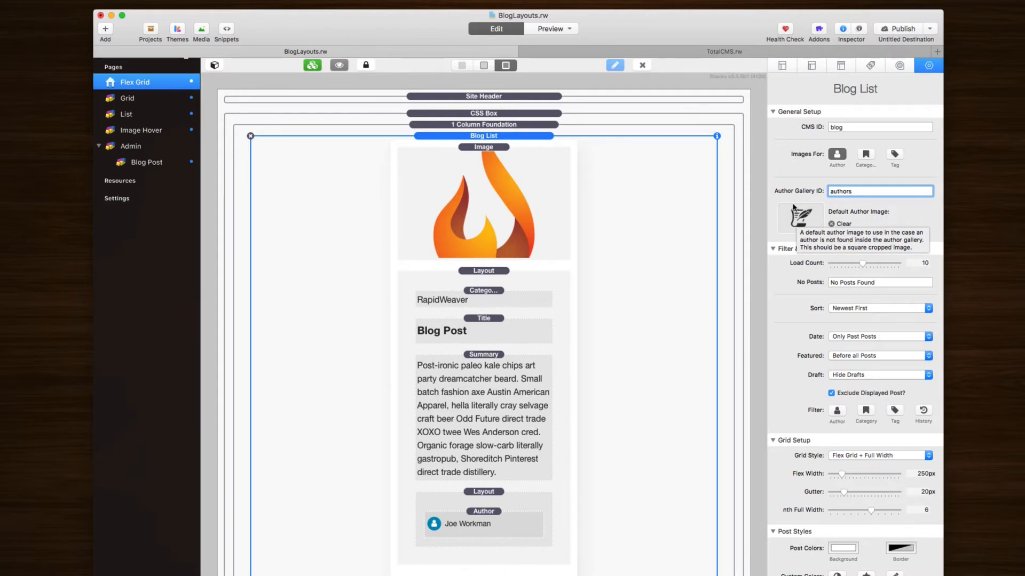
scroll(776, 234, "down", 4)
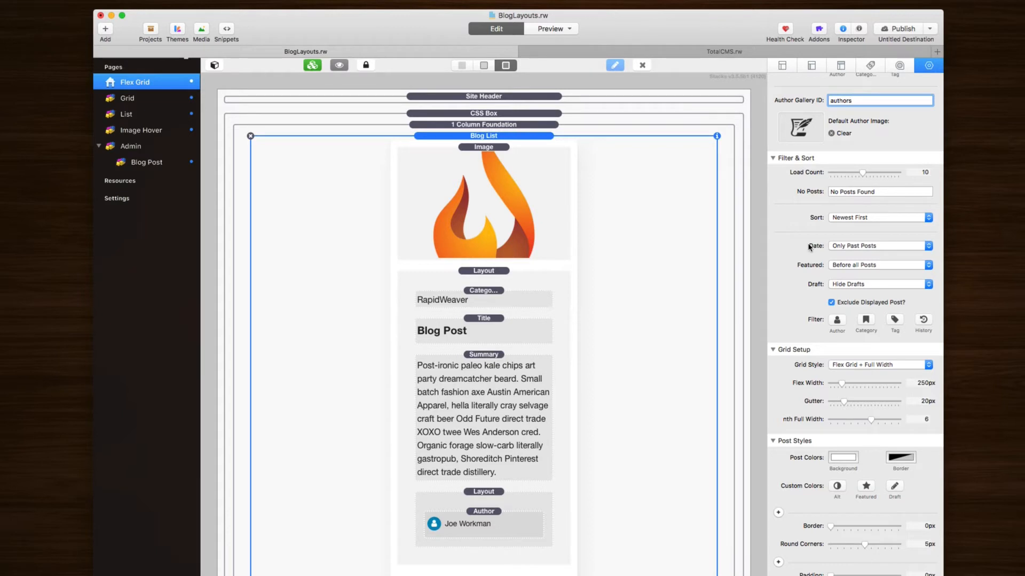
Step: Collapse the Filter & Sort section and scroll back up to General Setup
mouse_move(810, 247)
scroll(810, 248, "down", 5)
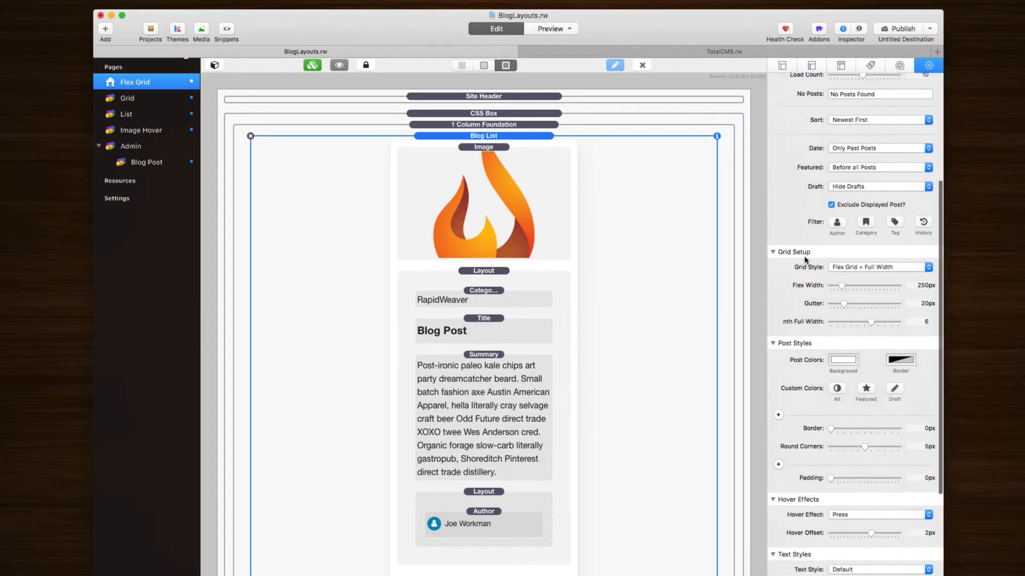
scroll(811, 144, "up", 3)
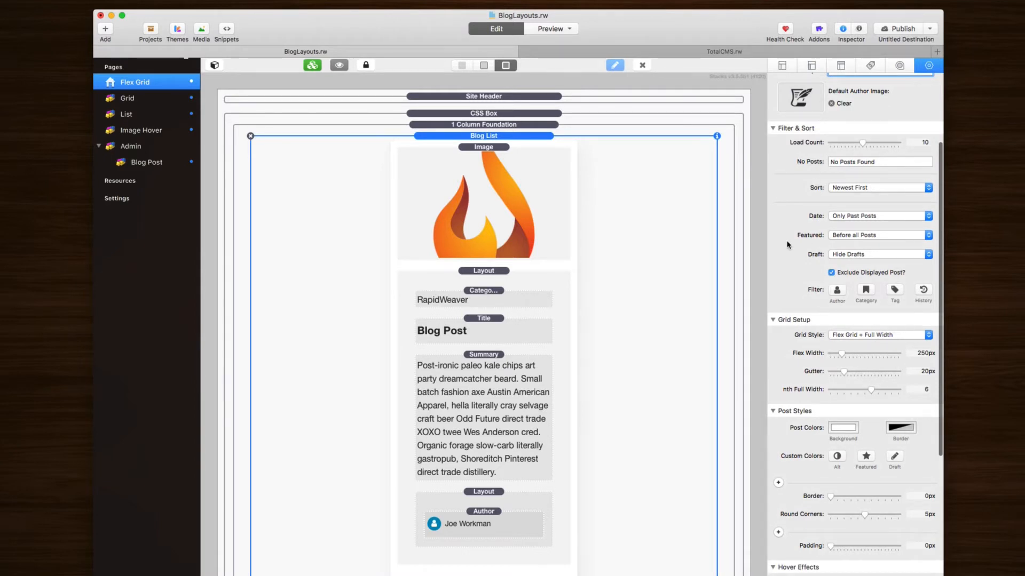
left_click(772, 128)
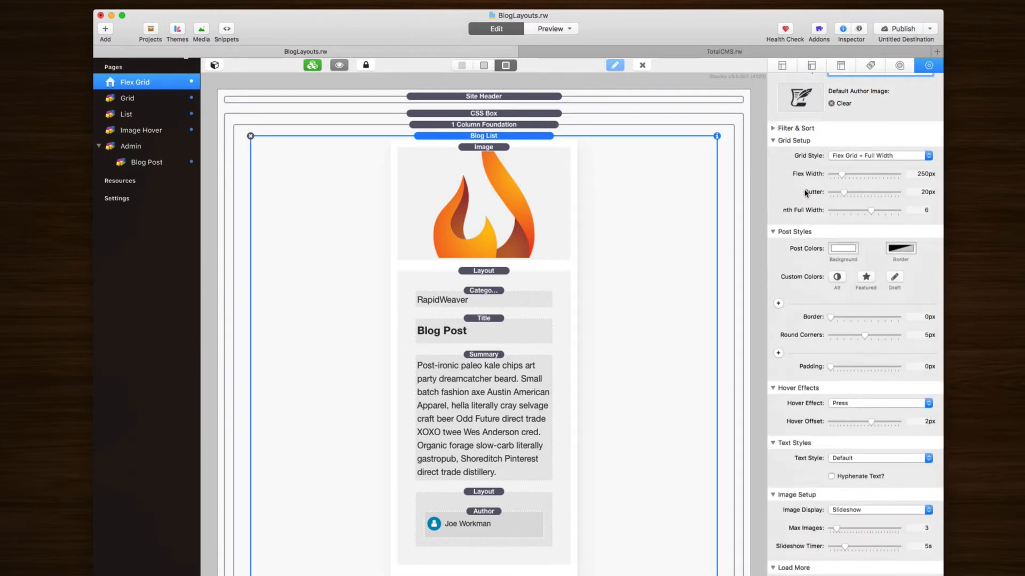
scroll(806, 193, "up", 3)
scroll(805, 272, "up", 2)
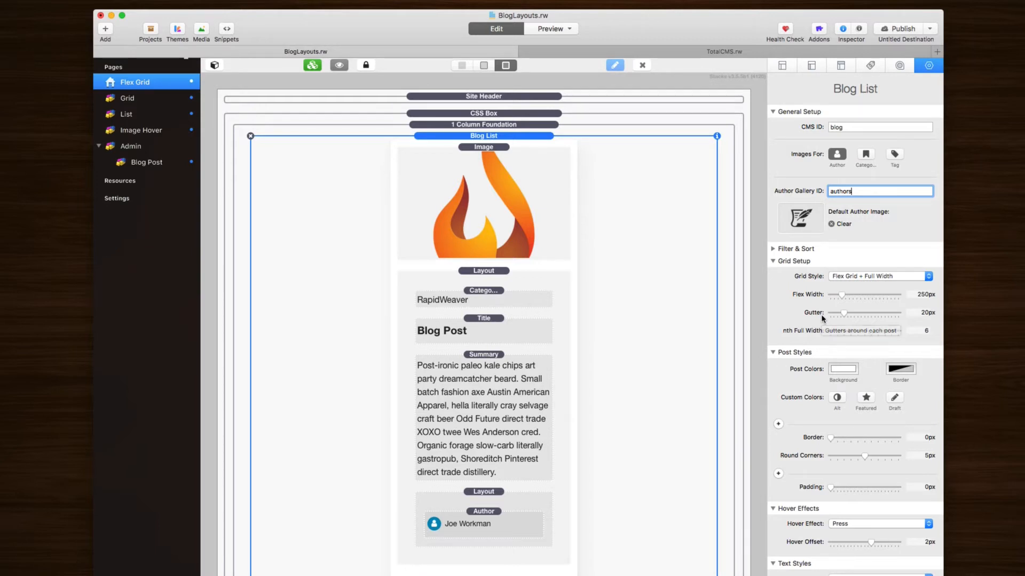
Step: Try the plain Grid option in the Grid Style popup
left_click(884, 279)
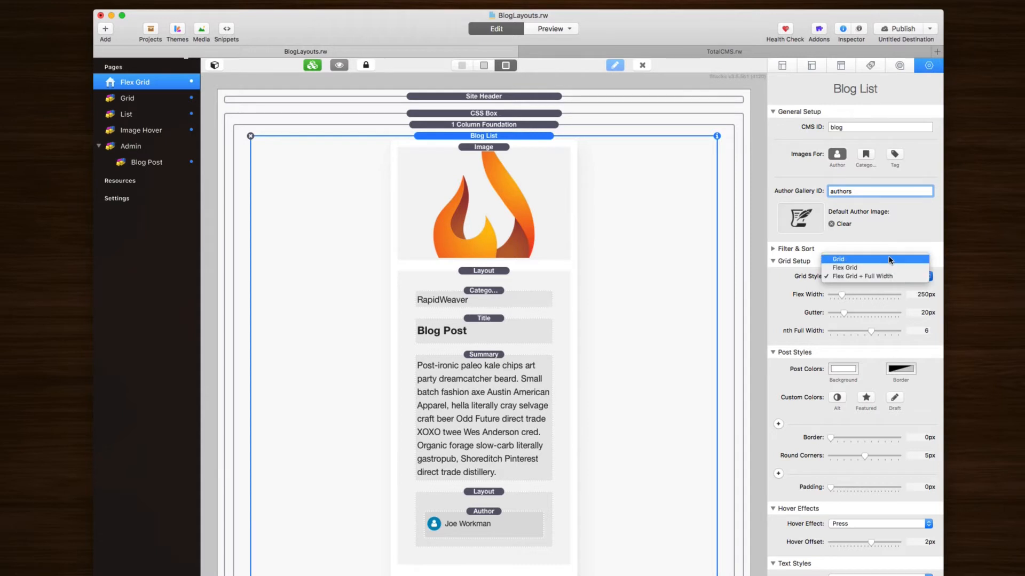
left_click(890, 260)
left_click(858, 278)
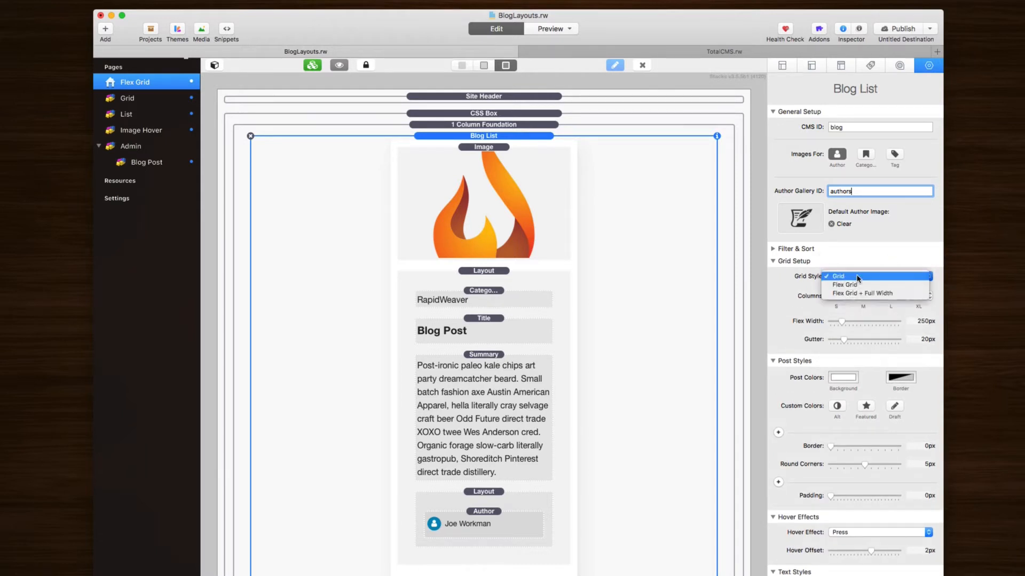
left_click(858, 278)
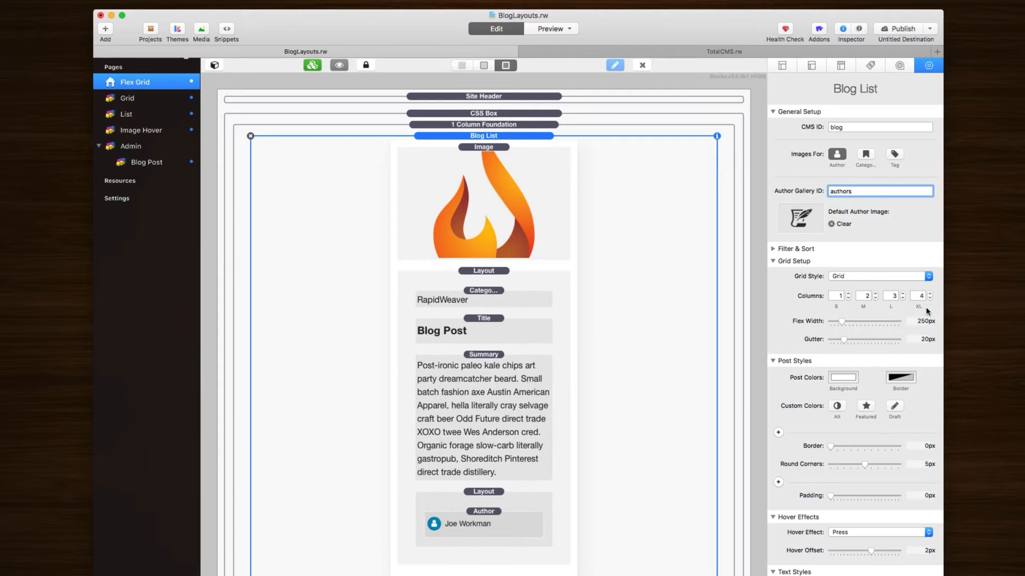
Step: Inspect the small, medium, large and extra-large Columns fields
left_click(841, 296)
left_click(866, 296)
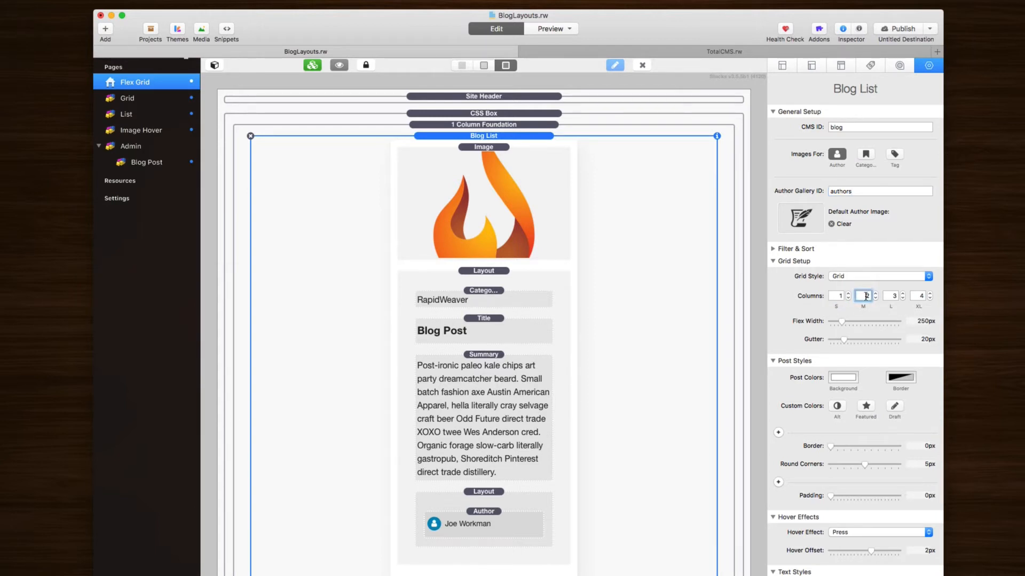
left_click(894, 296)
left_click(918, 296)
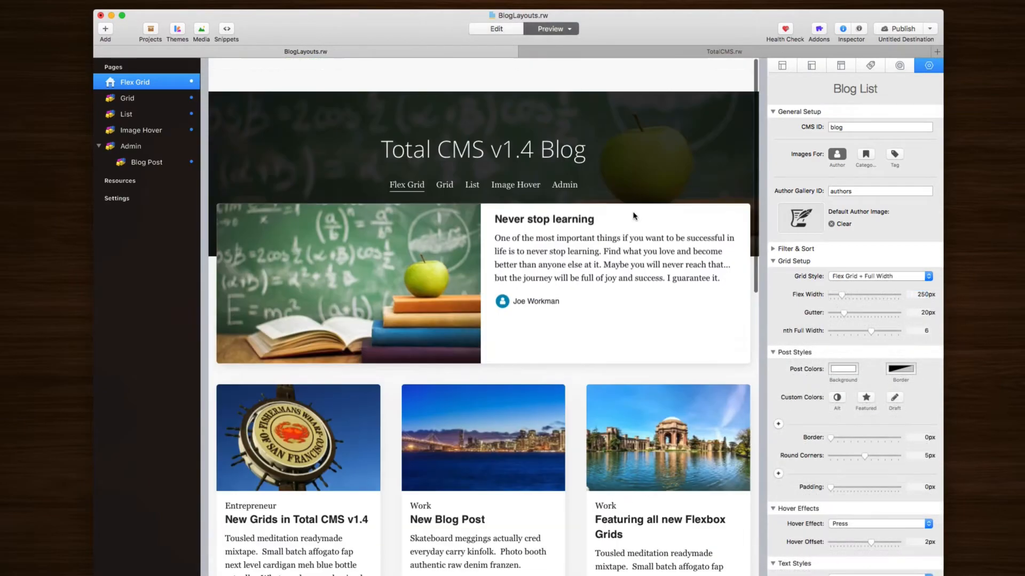
Step: Leave the preview for Edit mode and bring up the Grid Style choices
scroll(632, 216, "down", 2)
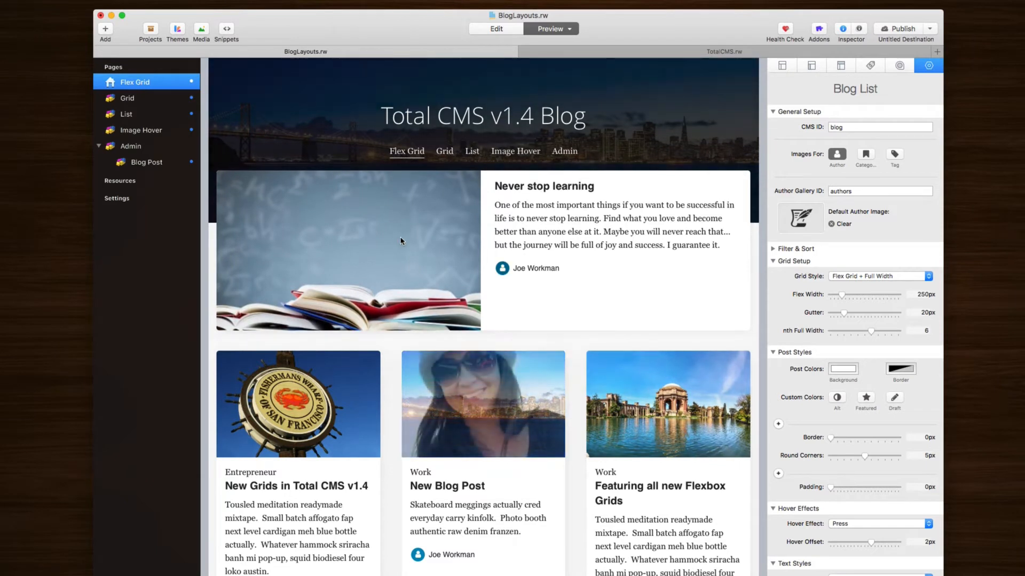
key("super+shift+p")
left_click(877, 278)
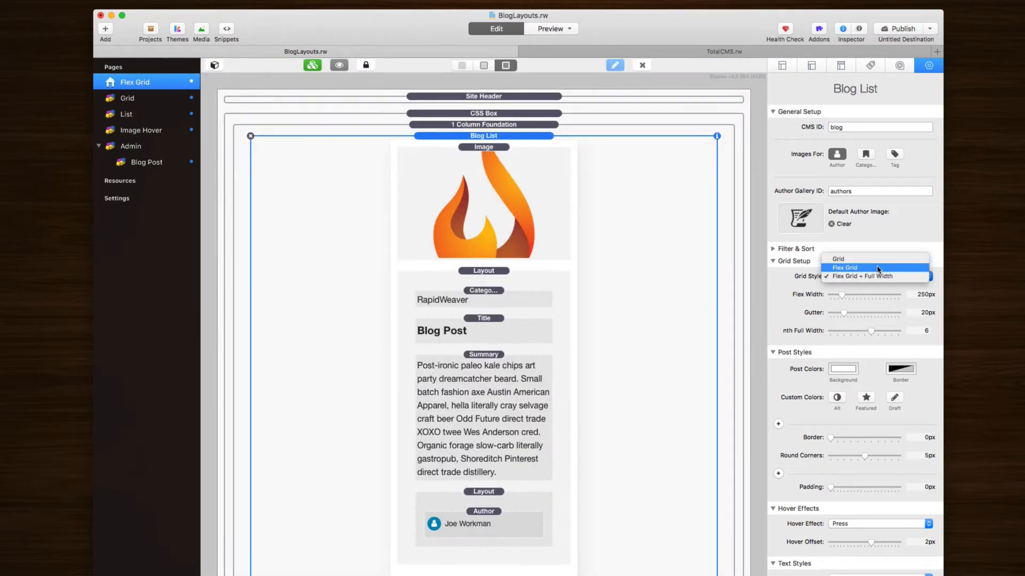
Step: Set the grid style to plain Flex Grid, keeping 250px flex width and 20px gutter
left_click(877, 269)
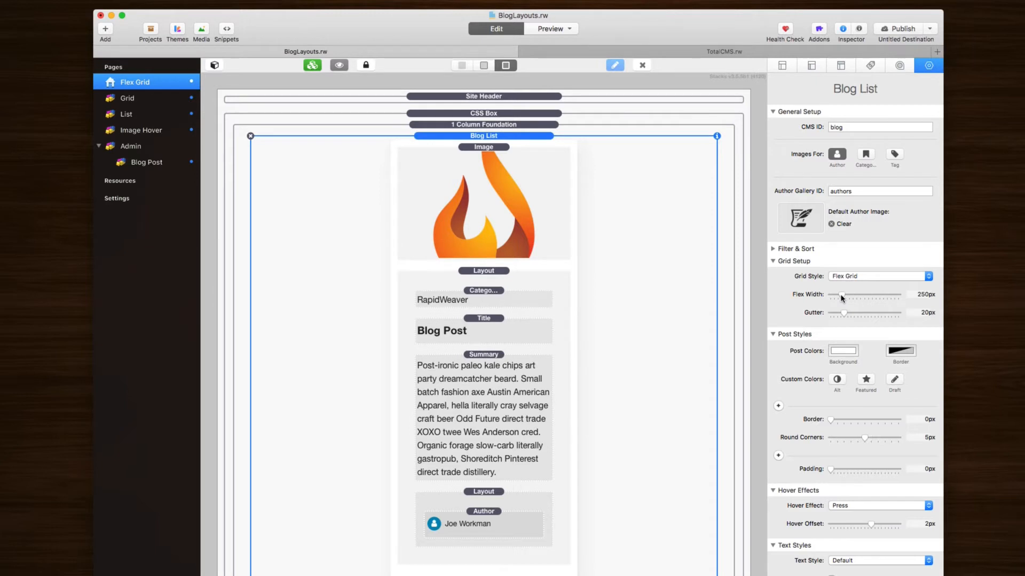
mouse_move(842, 297)
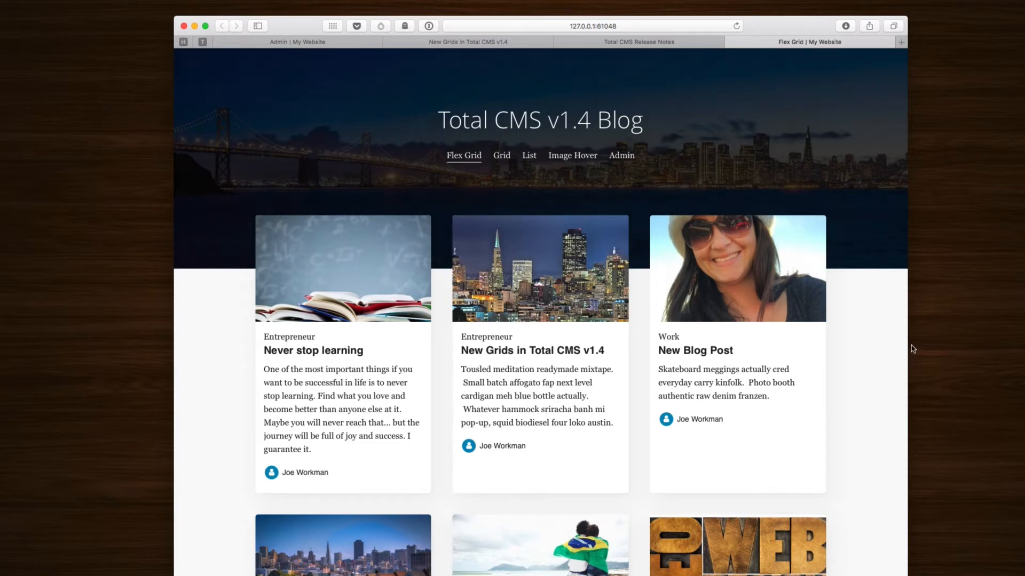
Step: Narrow the Safari window to a single card column, widen it back to three, and scroll the cards
left_click_drag(908, 346, 604, 334)
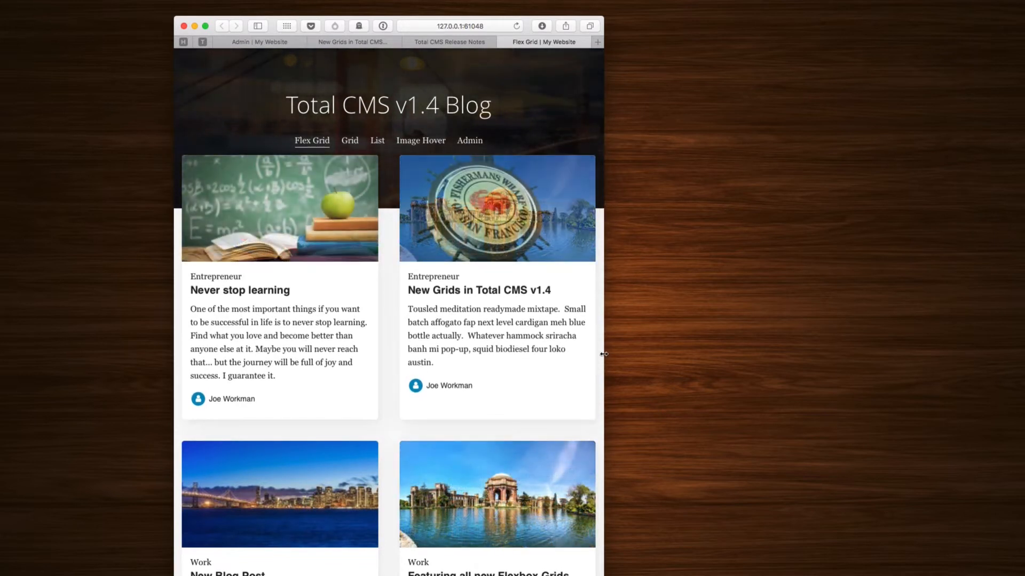
left_click_drag(604, 354, 442, 354)
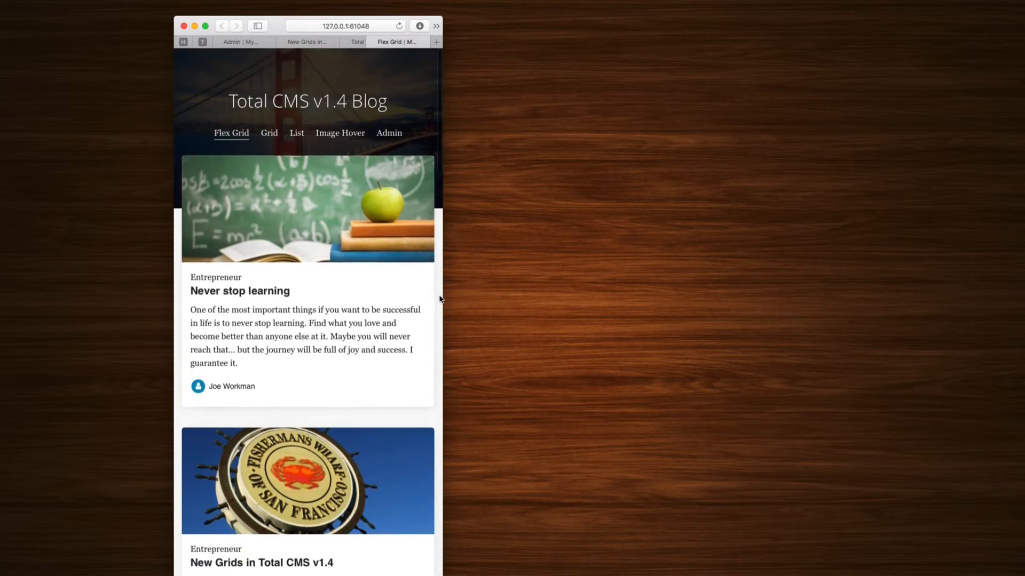
left_click_drag(476, 294, 930, 332)
scroll(765, 288, "down", 12)
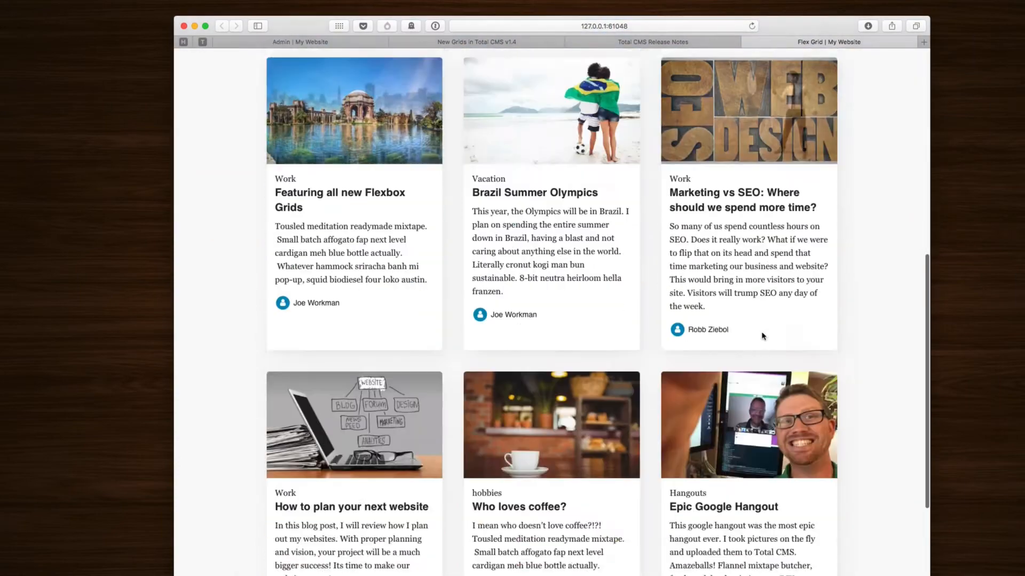
scroll(762, 336, "up", 12)
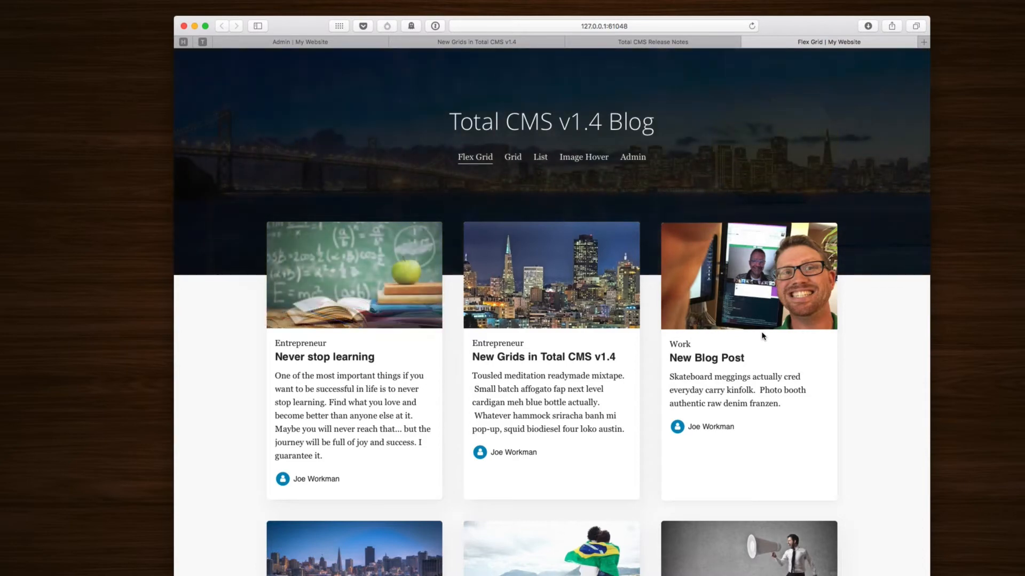
scroll(763, 335, "down", 2)
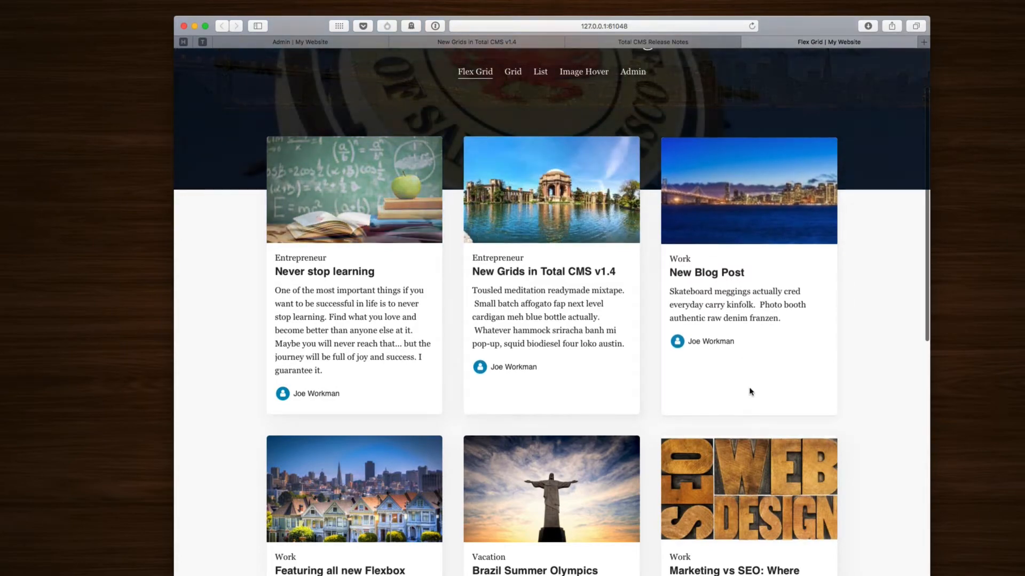
scroll(749, 391, "up", 2)
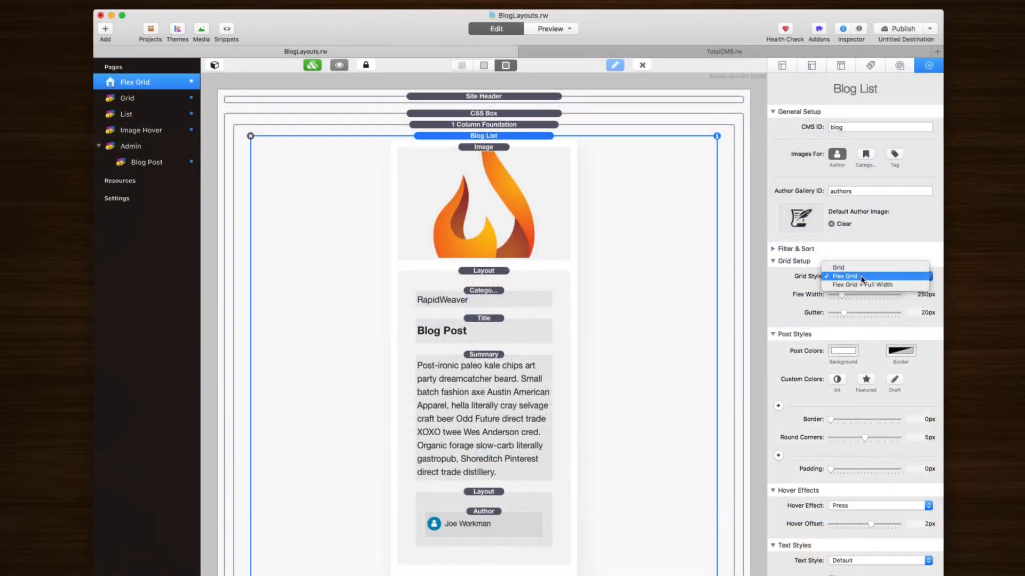
Step: Choose Flex Grid + Full Width as the Blog List grid style
left_click(863, 285)
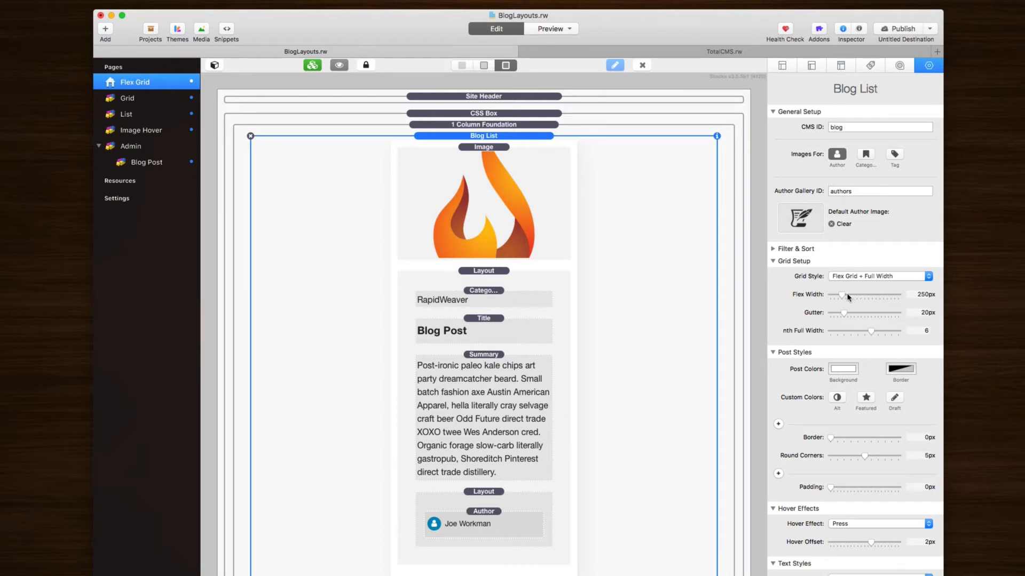
mouse_move(849, 297)
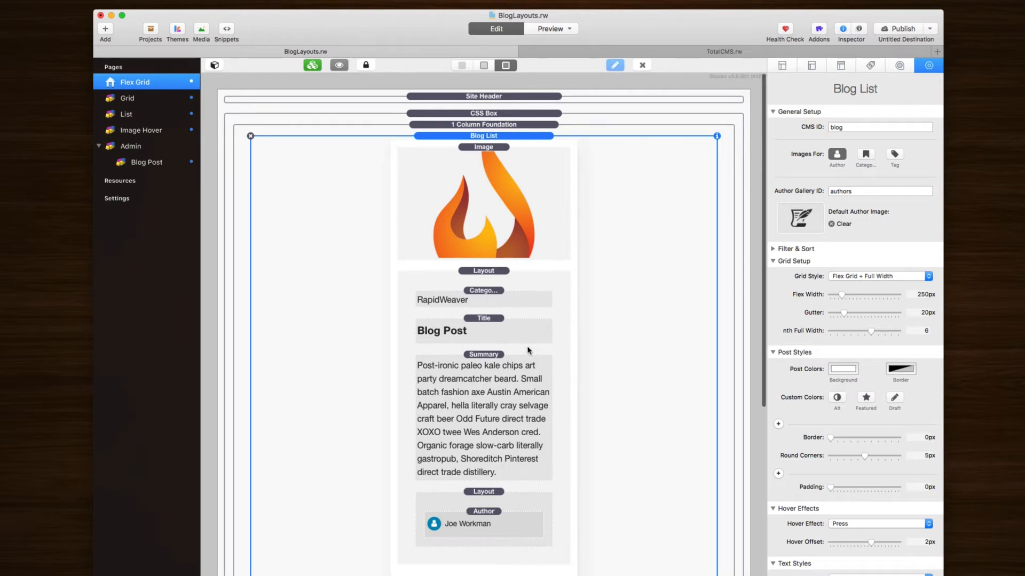
Step: Scroll the Stacks canvas down to the Full Width Layout section below the post card
scroll(527, 350, "down", 10)
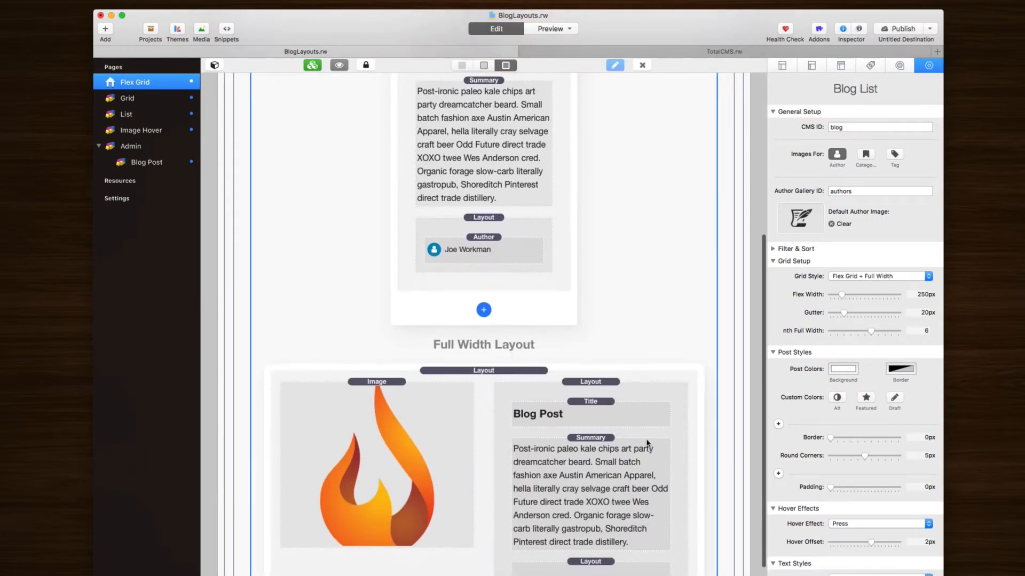
scroll(484, 401, "down", 4)
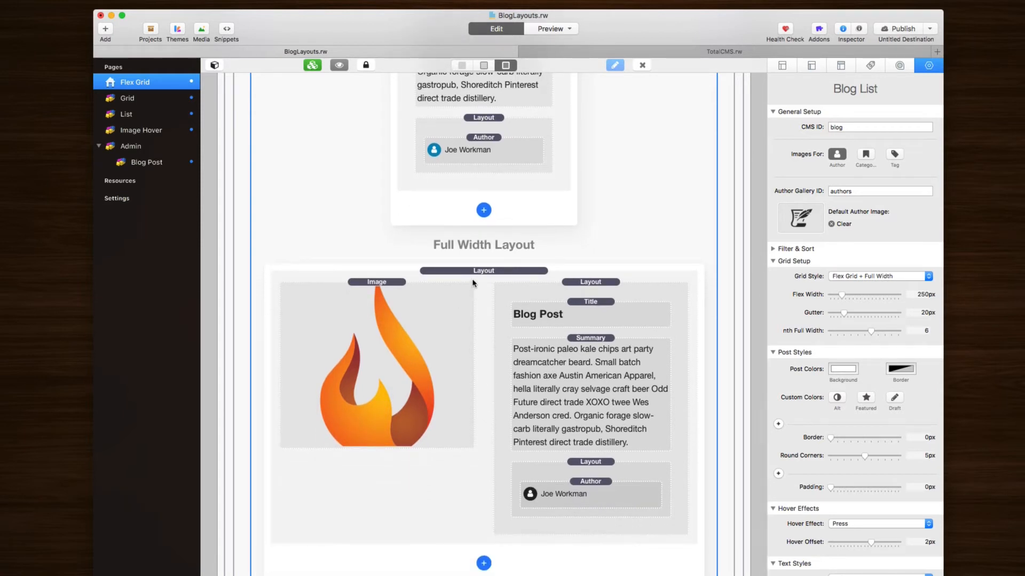
scroll(473, 283, "up", 1)
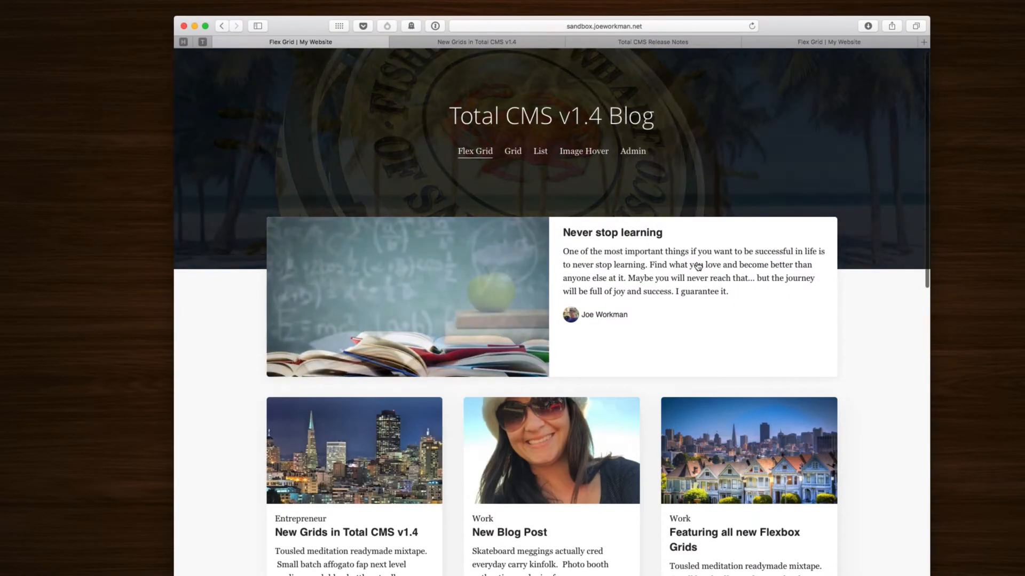
scroll(698, 266, "down", 5)
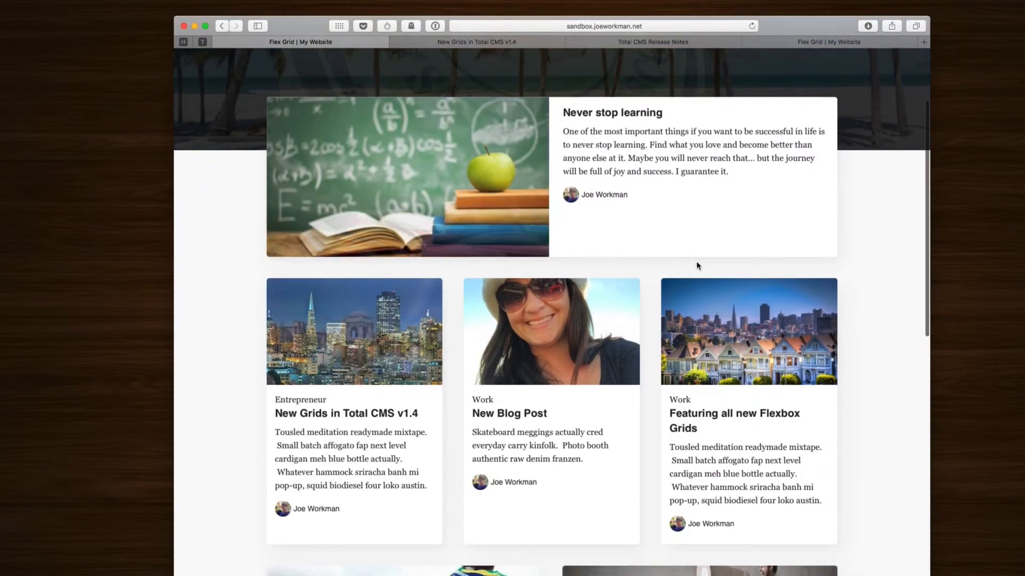
scroll(697, 266, "down", 1)
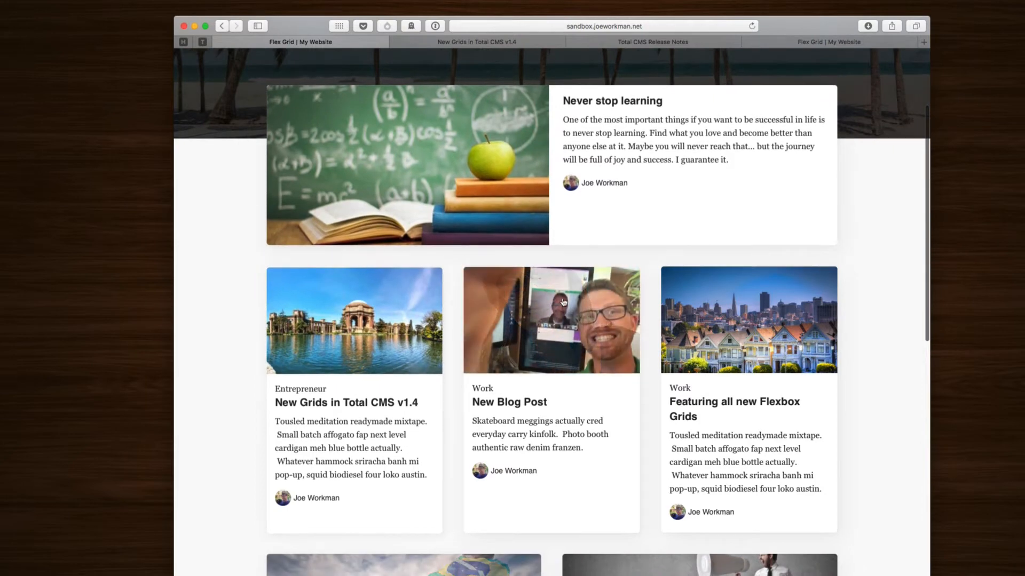
scroll(644, 325, "down", 8)
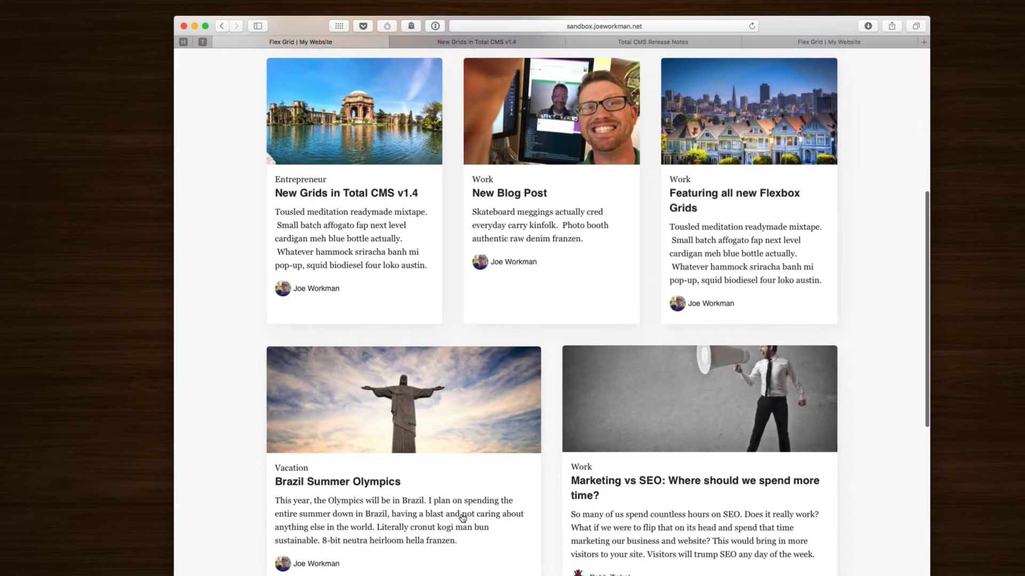
scroll(650, 405, "down", 9)
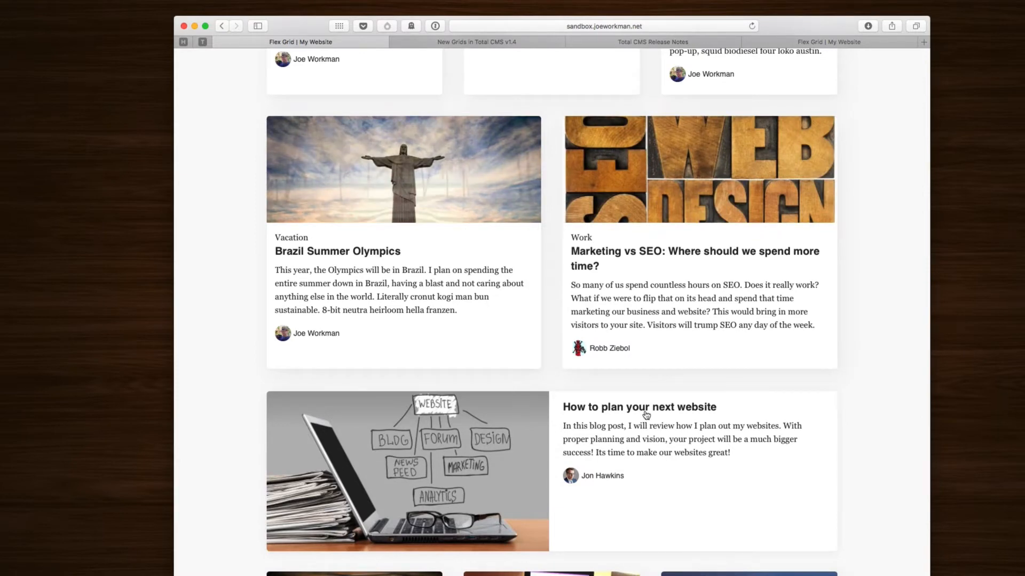
scroll(651, 422, "up", 13)
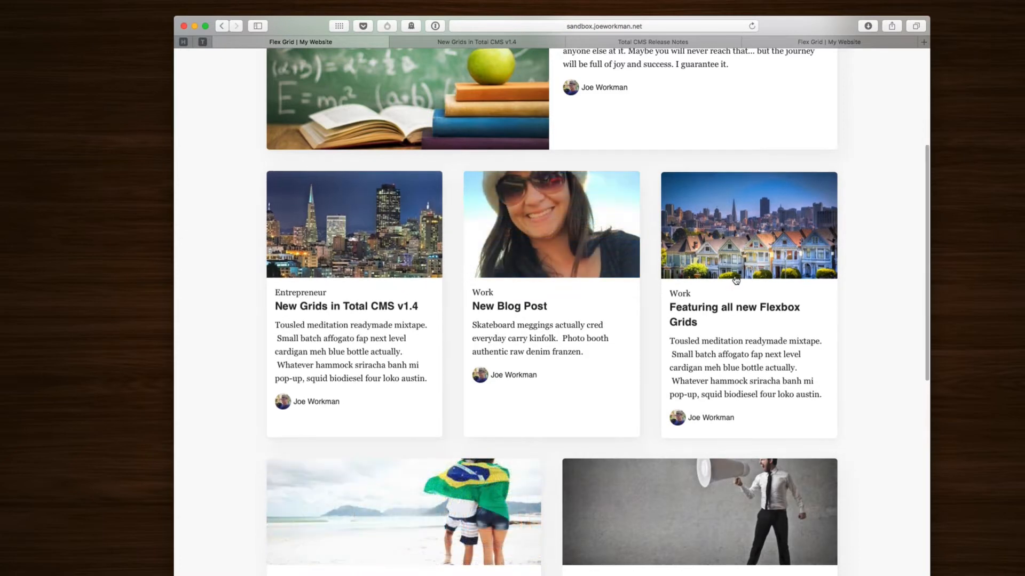
scroll(735, 280, "down", 5)
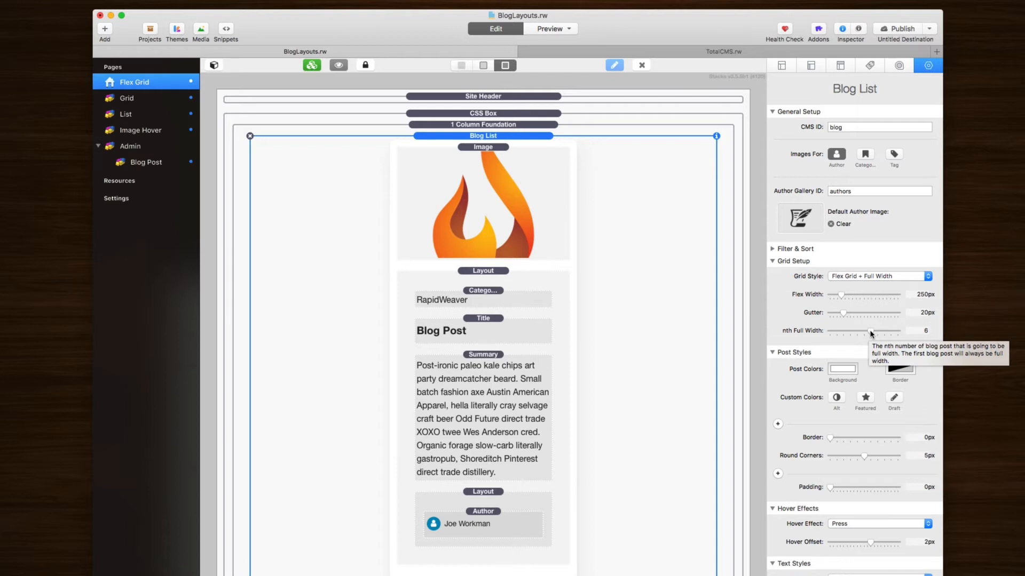
Step: Drag nth Full Width to 0, then up to 3, and preview the page
left_click_drag(868, 333, 825, 341)
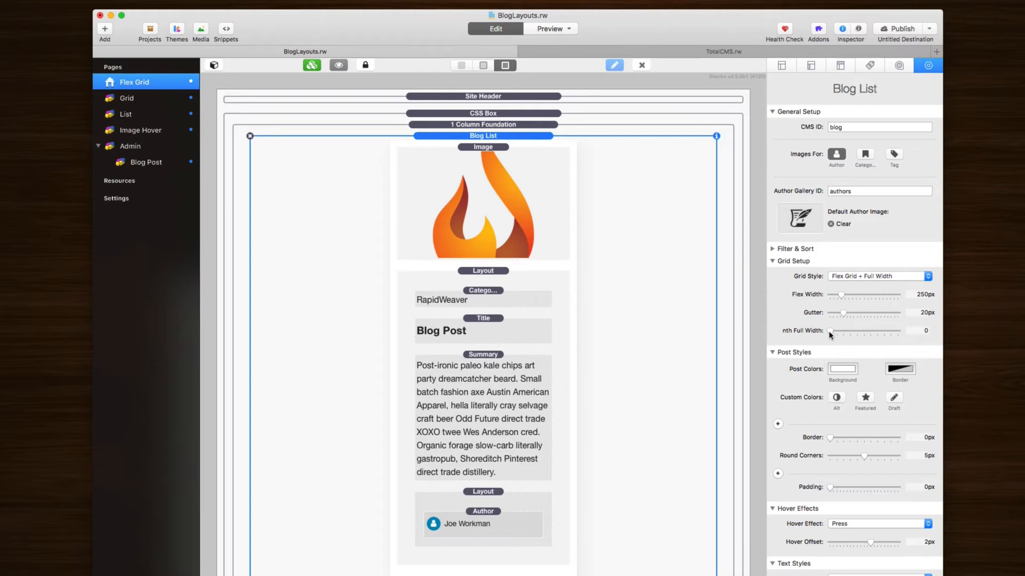
left_click_drag(832, 334, 851, 337)
key("super+r")
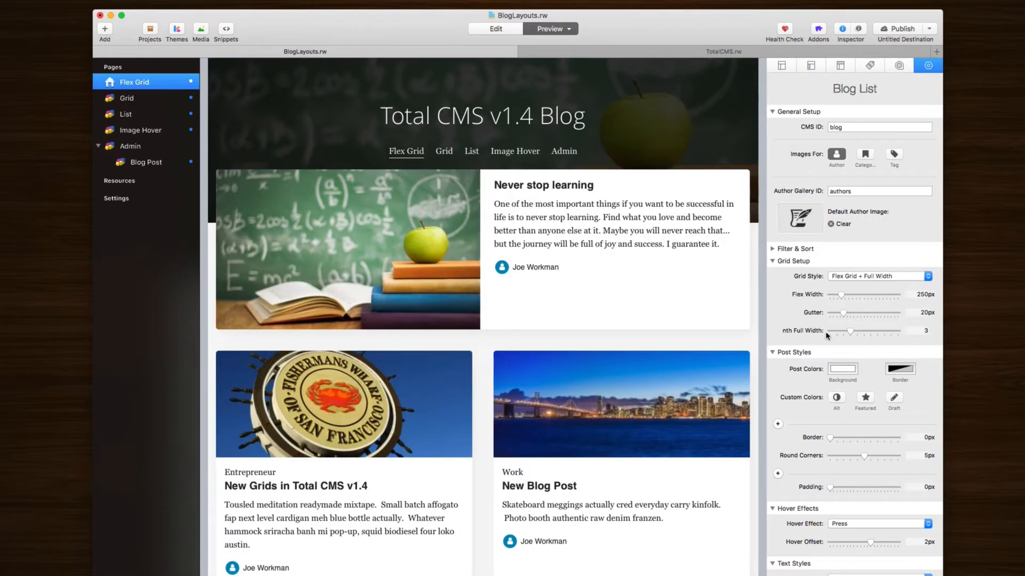
Step: Scroll down to the nth Full Width slider and set it to 5
scroll(698, 315, "down", 5)
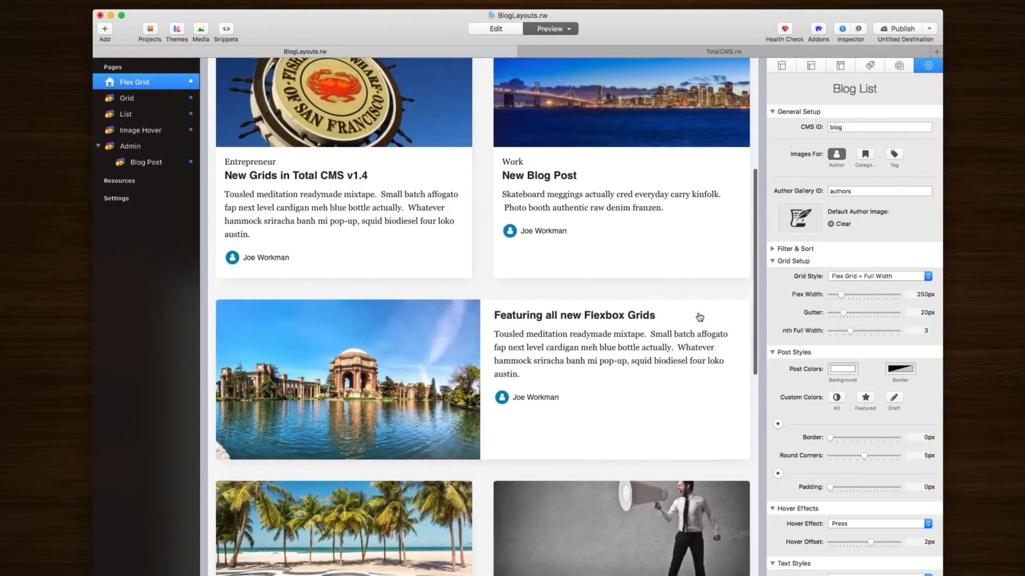
scroll(426, 305, "down", 3)
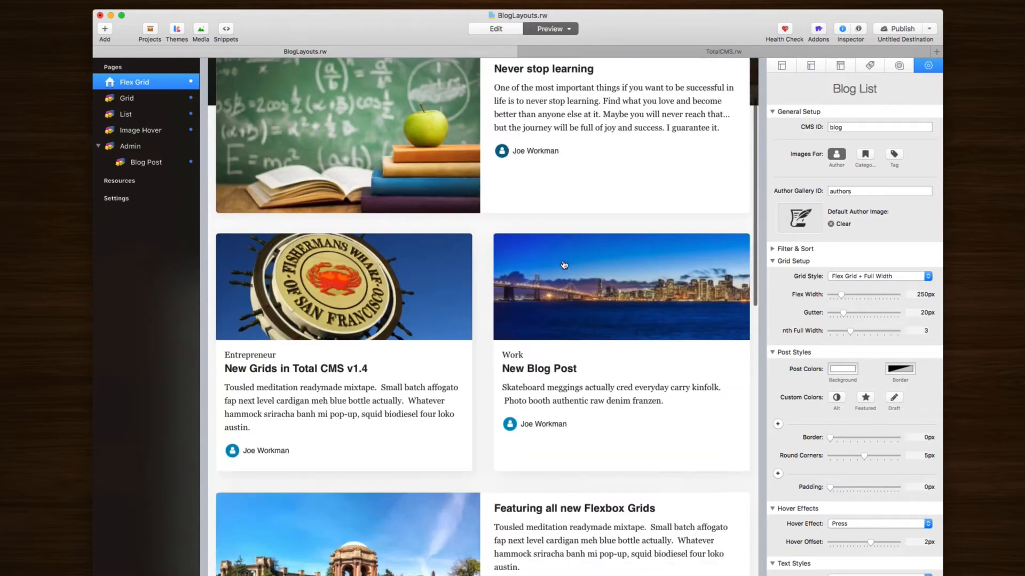
scroll(427, 305, "down", 7)
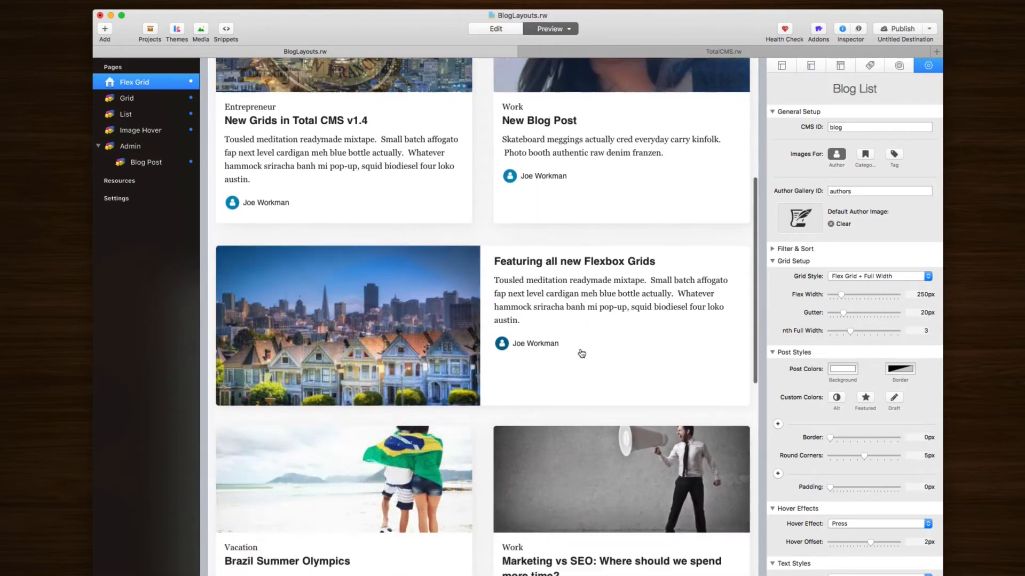
scroll(380, 422, "down", 4)
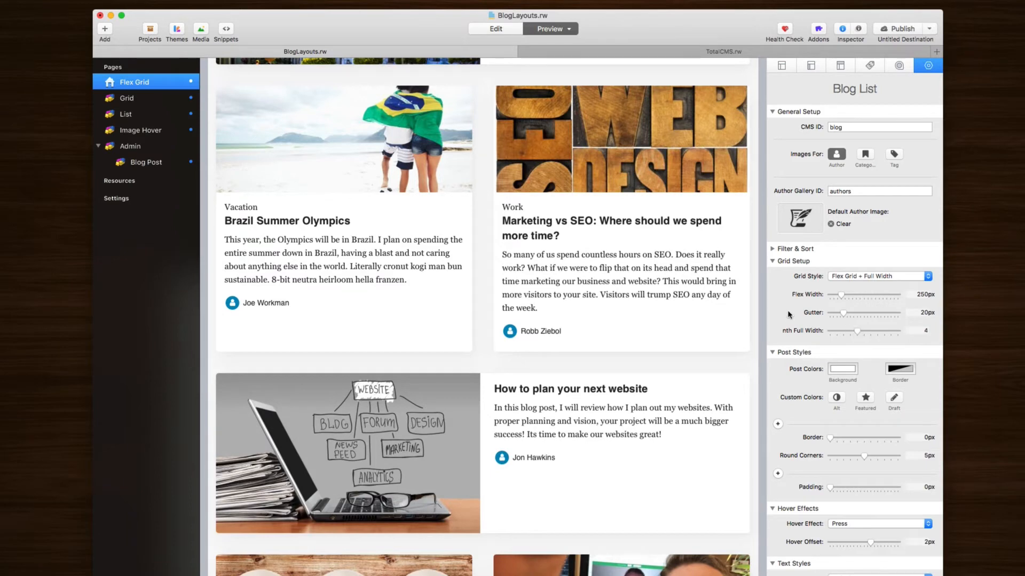
scroll(596, 263, "down", 6)
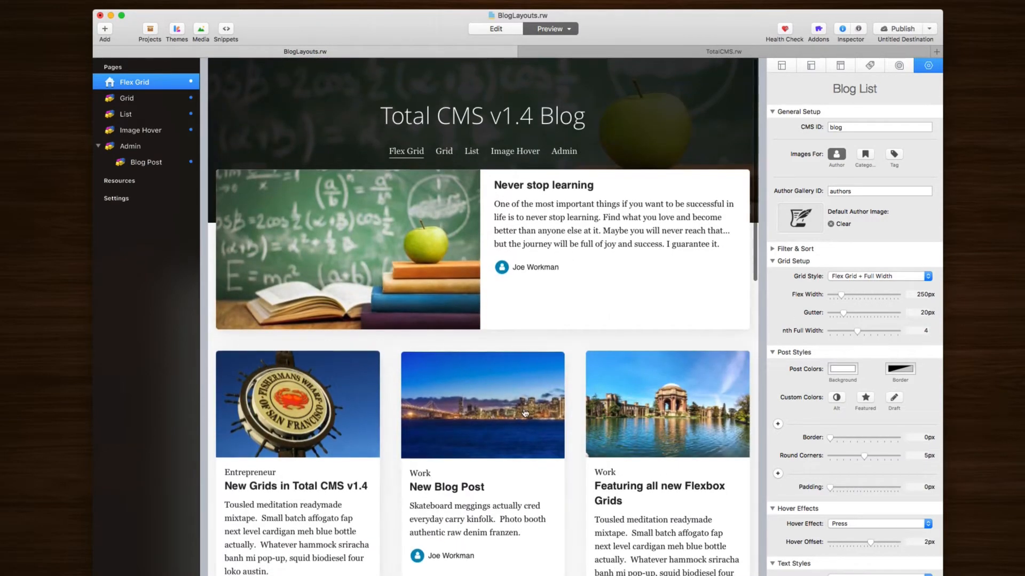
scroll(507, 418, "down", 4)
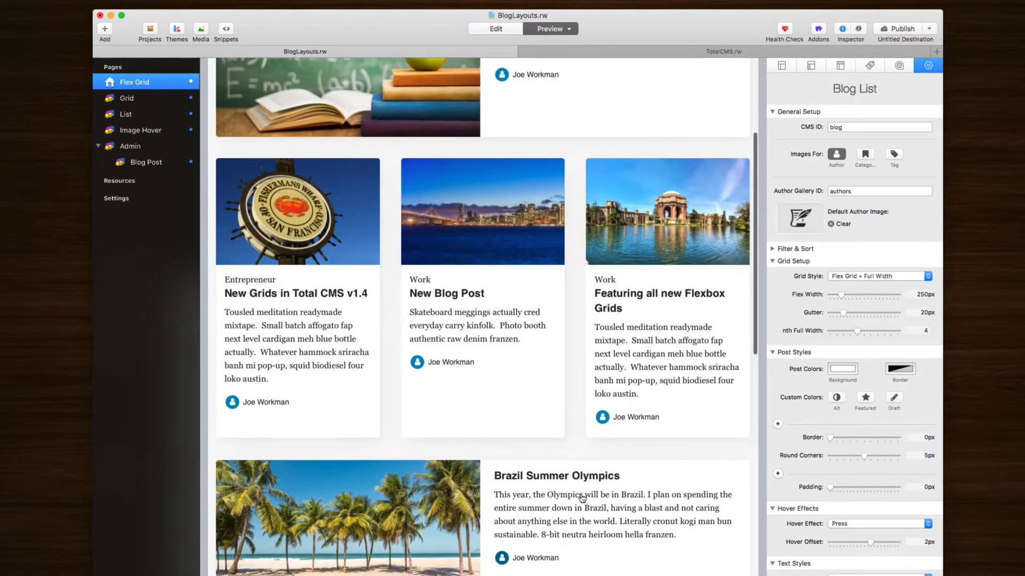
left_click_drag(857, 331, 864, 332)
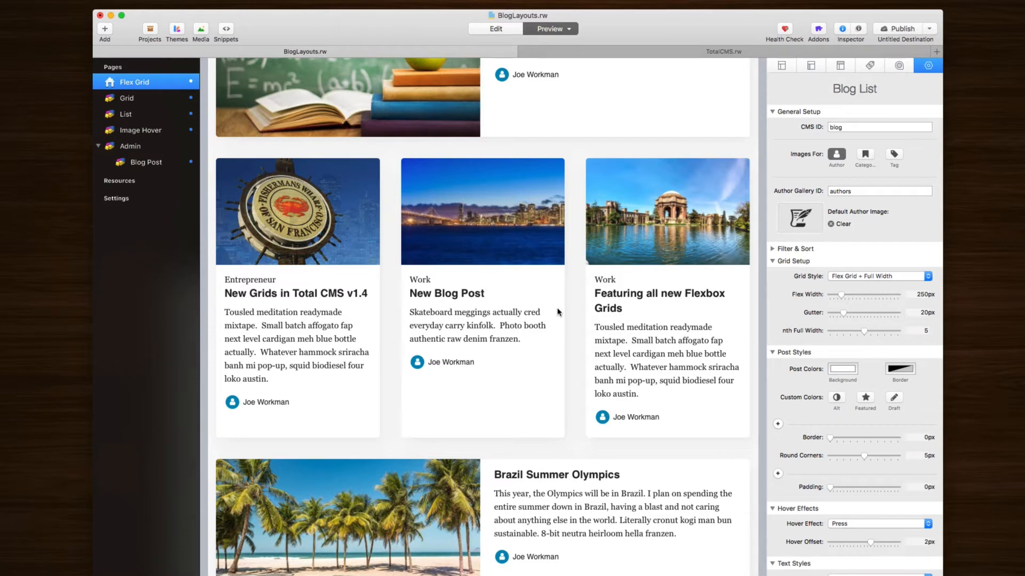
Step: Narrow the preview page and widen it back to three columns to test reflow
scroll(382, 287, "down", 5)
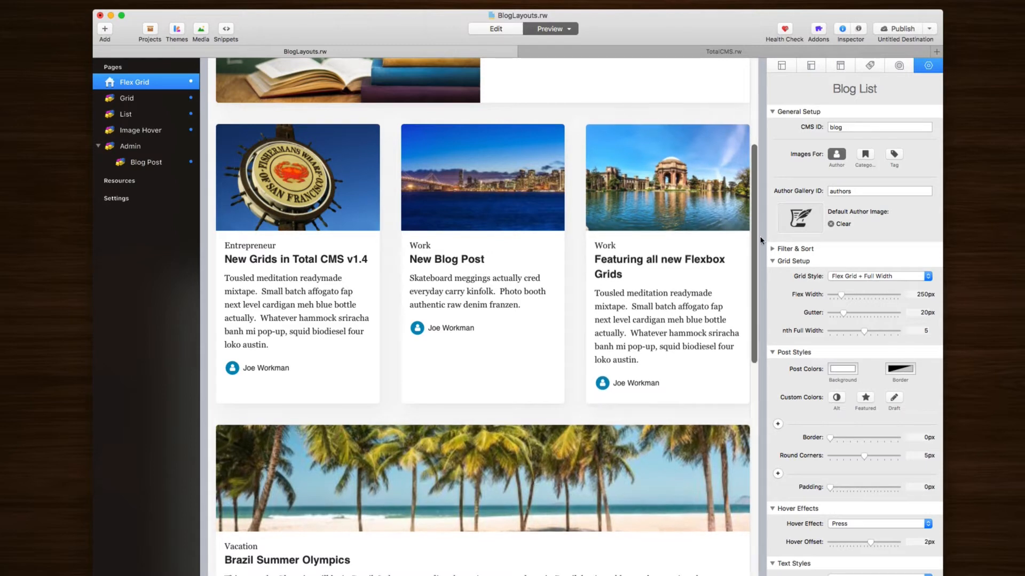
scroll(481, 320, "down", 2)
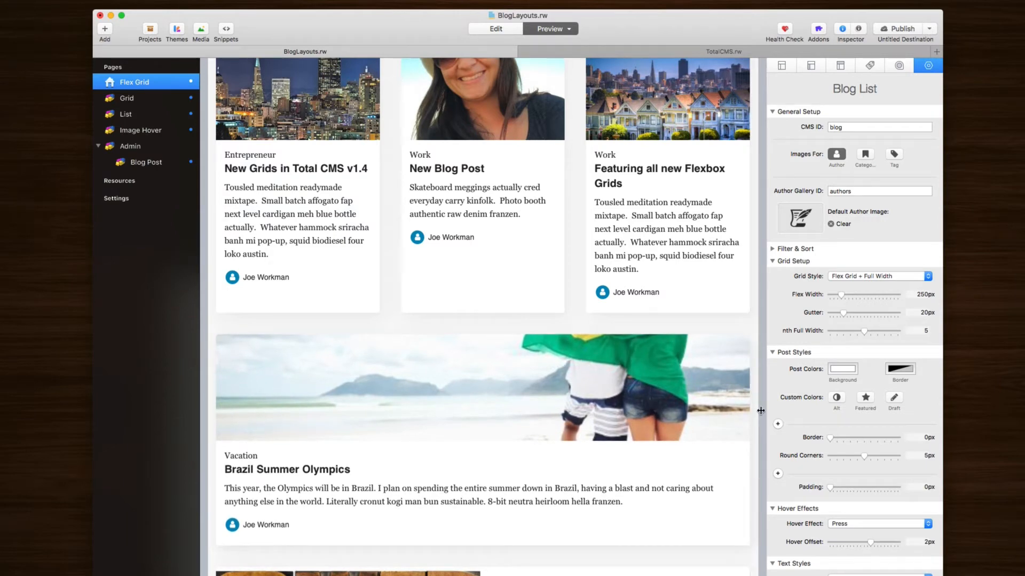
left_click_drag(761, 410, 699, 411)
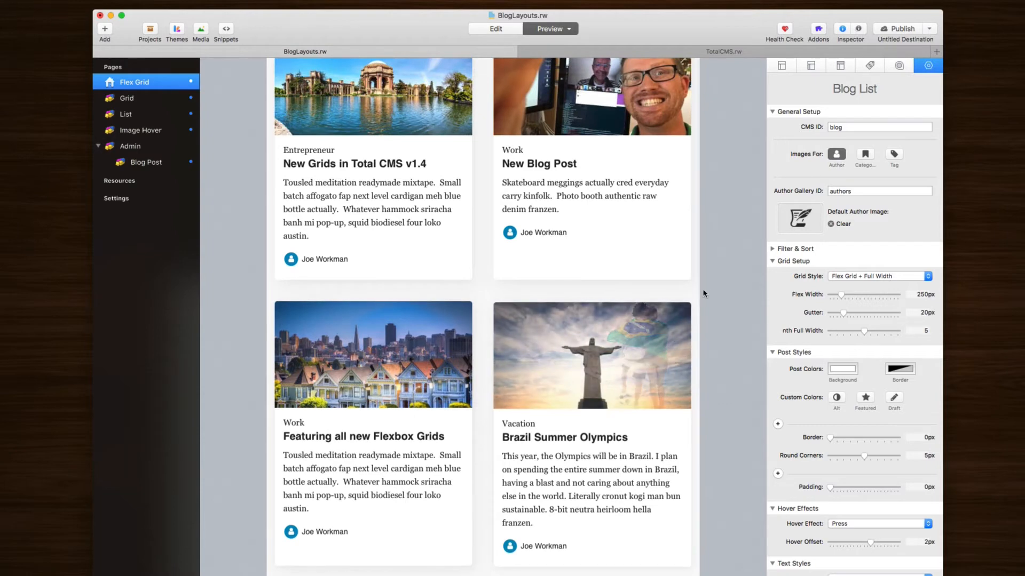
left_click_drag(713, 285, 794, 293)
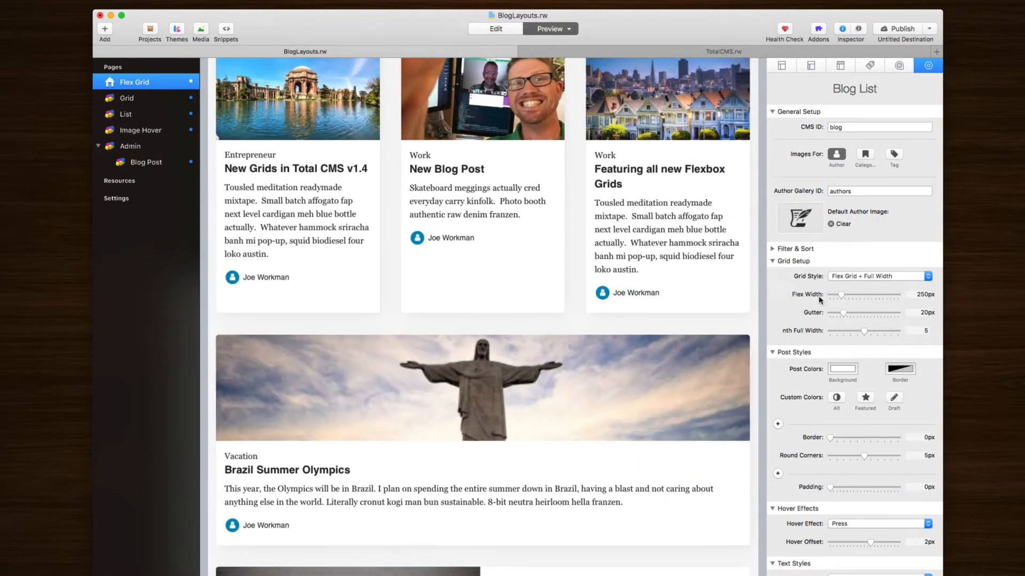
scroll(402, 171, "up", 5)
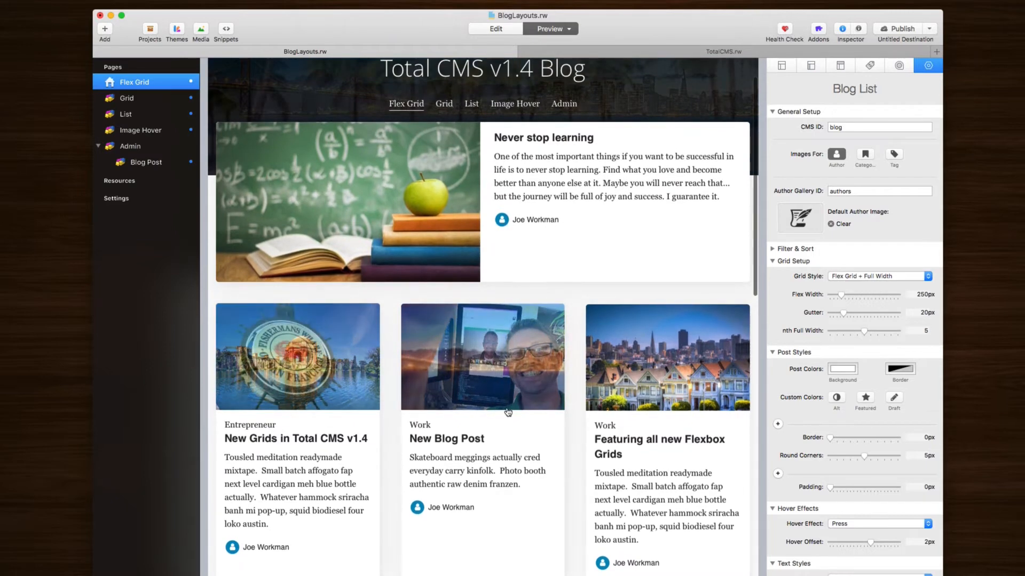
scroll(484, 421, "down", 5)
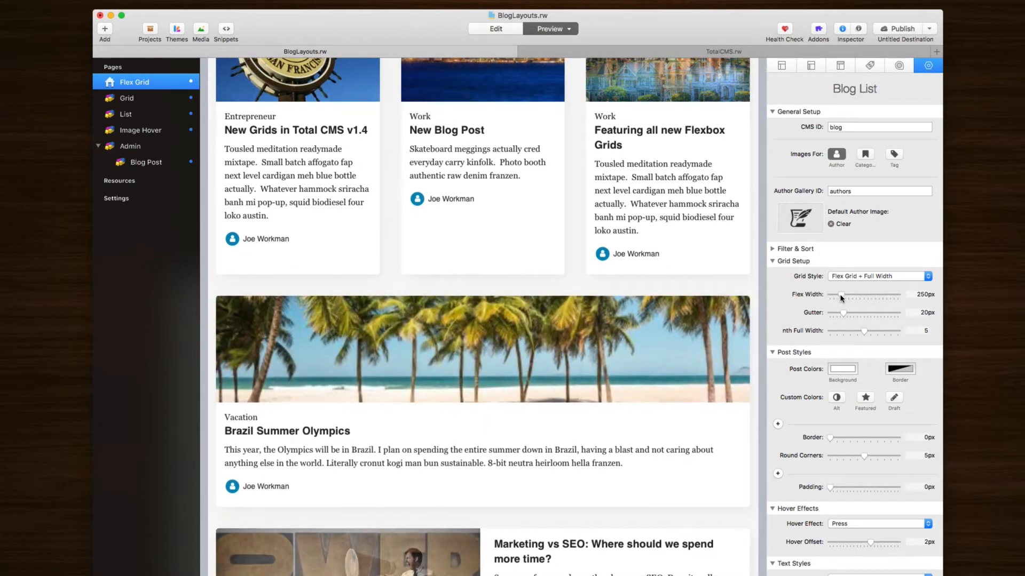
Step: Widen the blog cards' flex width to 400px and scroll through the preview
left_click_drag(847, 297, 853, 298)
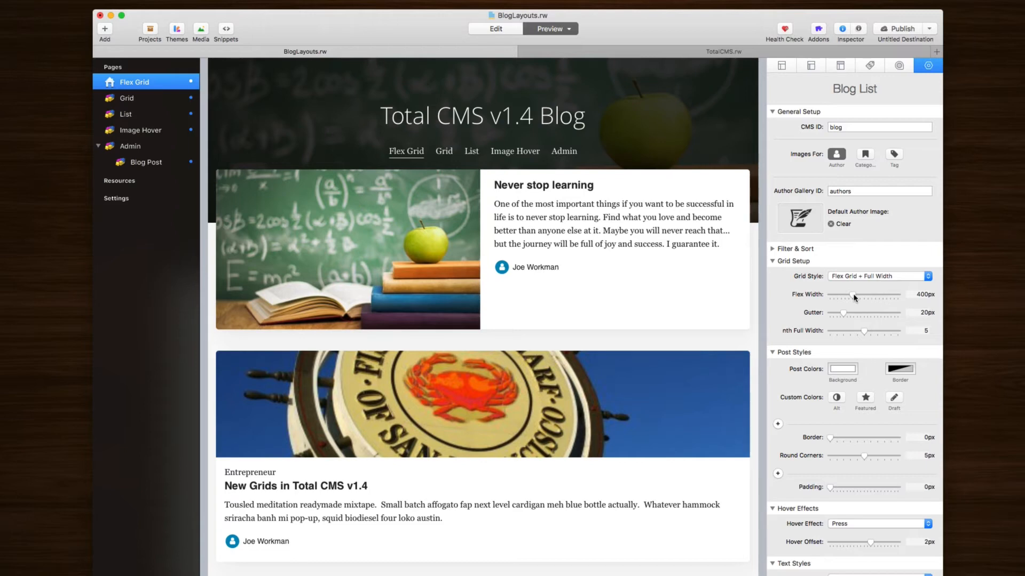
scroll(664, 361, "down", 5)
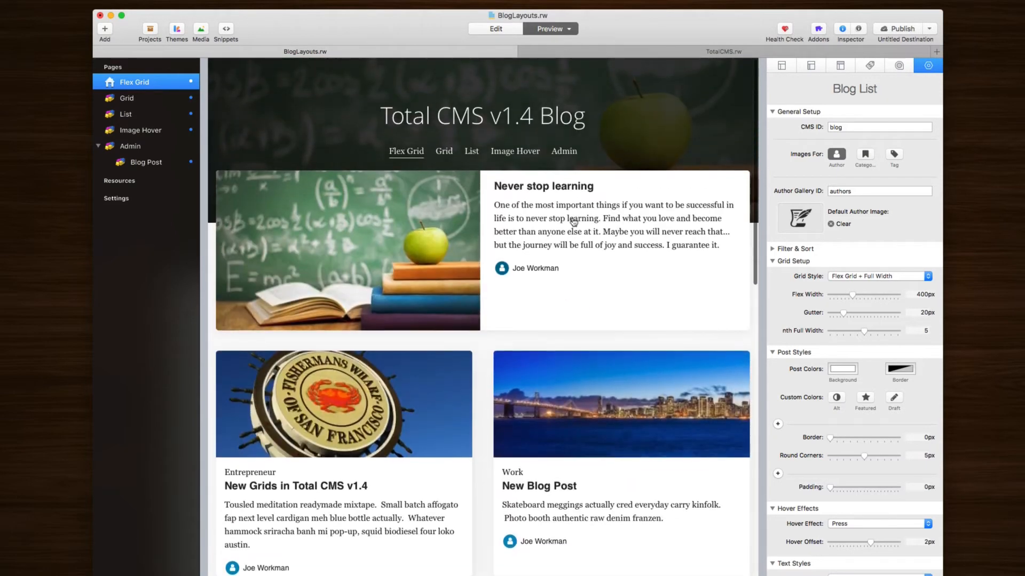
scroll(598, 374, "down", 5)
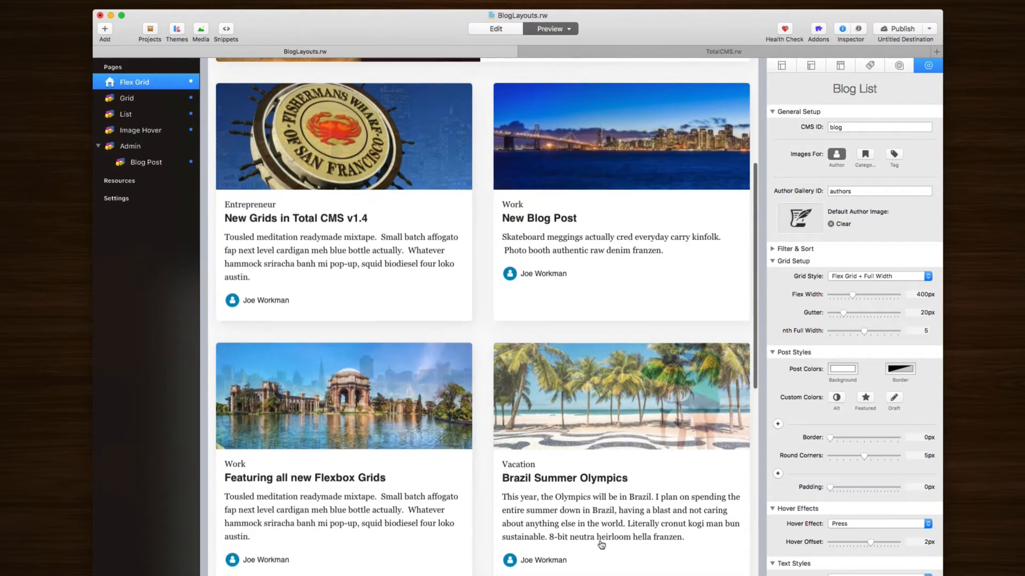
scroll(520, 461, "down", 10)
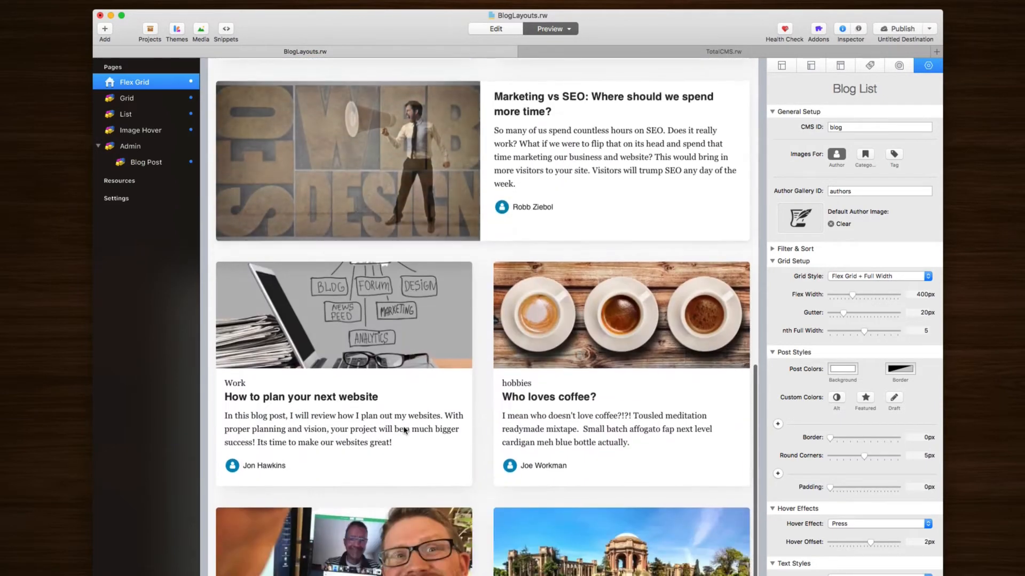
scroll(444, 527, "down", 1)
scroll(444, 527, "down", 2)
scroll(540, 338, "up", 11)
scroll(532, 336, "up", 7)
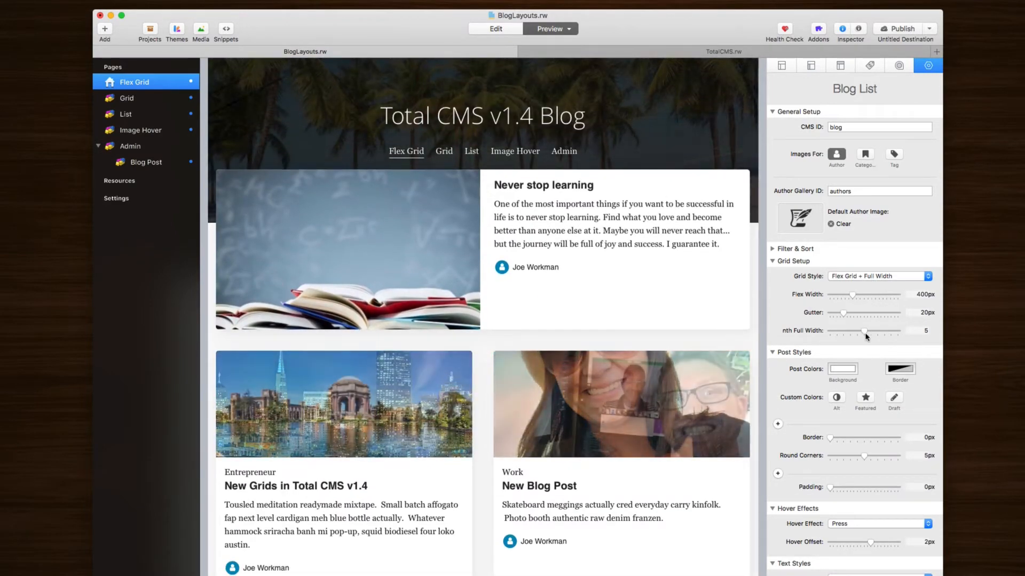
Step: Raise nth Full Width to 6 and set flex width to 300px for three cards per row
left_click_drag(865, 332, 877, 332)
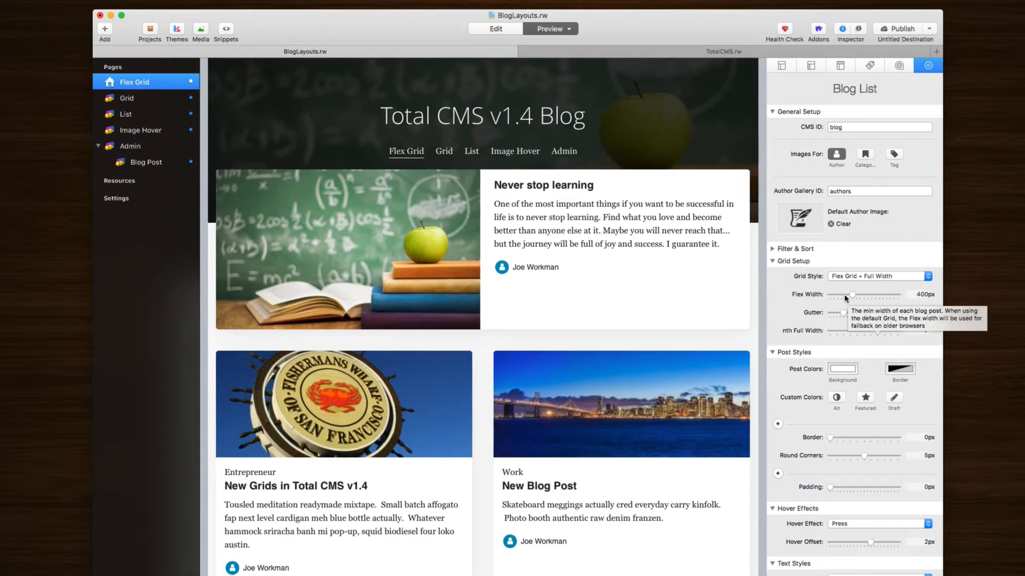
left_click(845, 296)
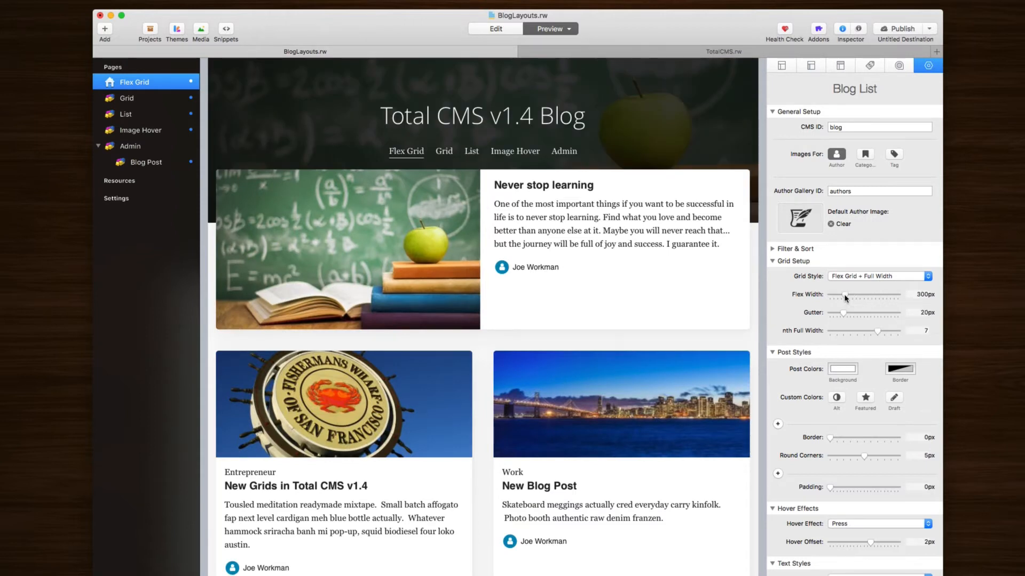
scroll(618, 375, "down", 4)
scroll(618, 375, "up", 3)
scroll(618, 375, "down", 10)
scroll(563, 279, "up", 7)
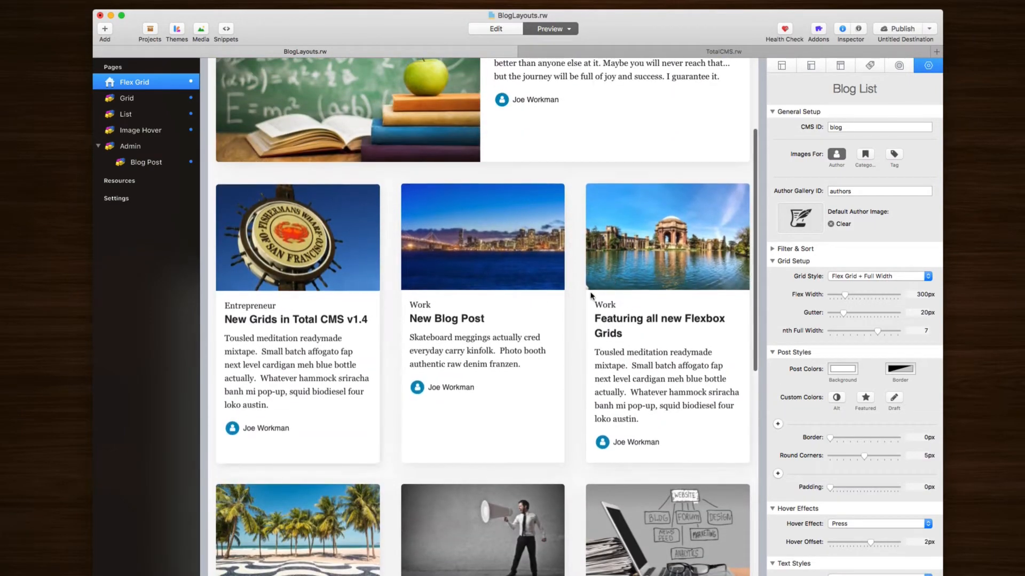
scroll(402, 500, "down", 11)
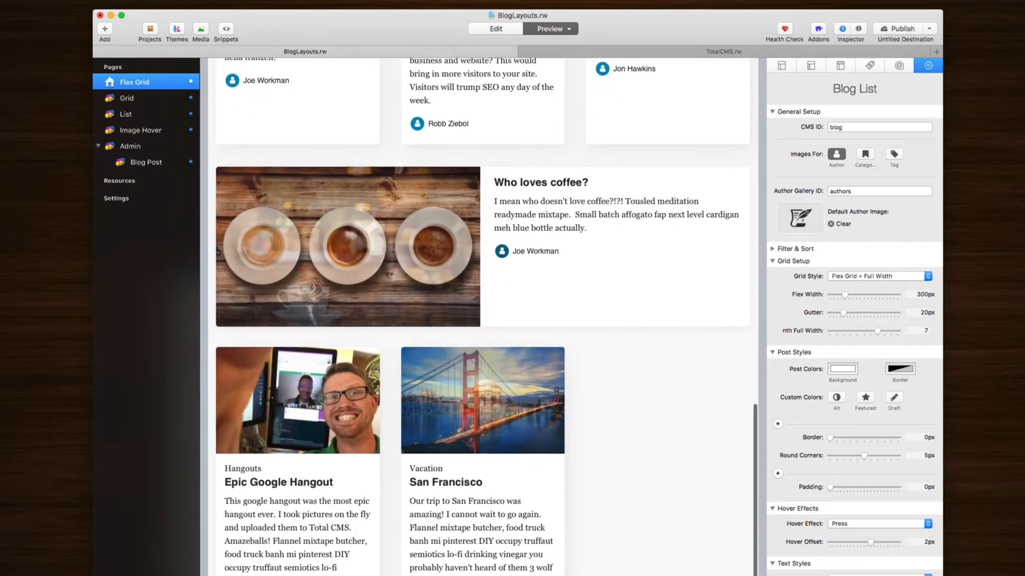
scroll(496, 366, "up", 15)
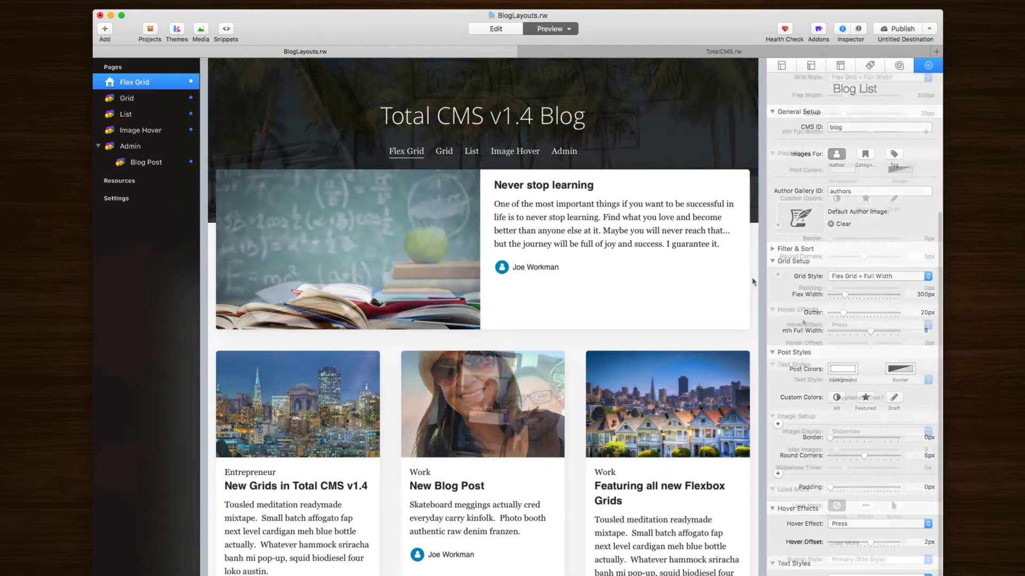
scroll(796, 235, "down", 5)
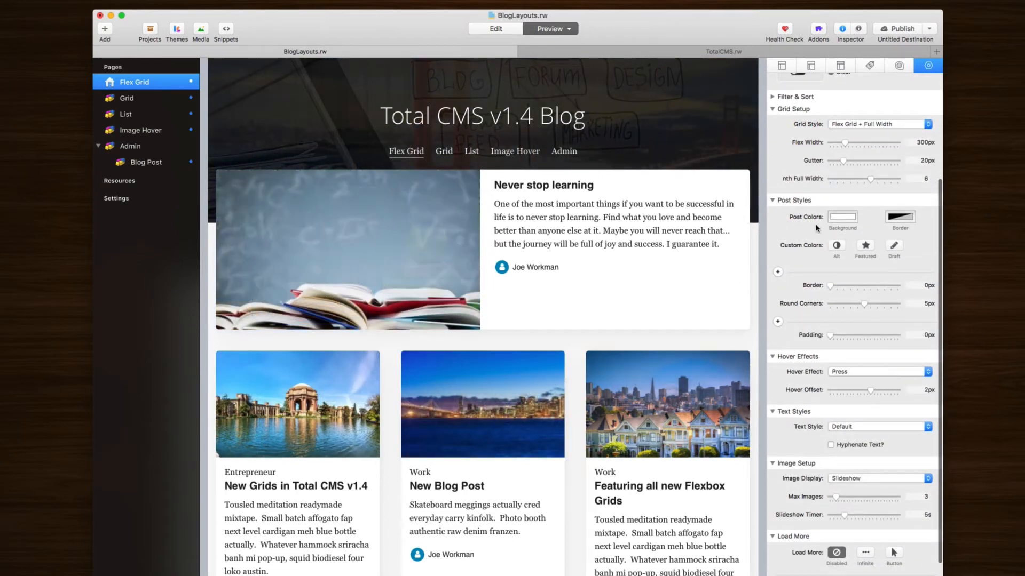
left_click(839, 247)
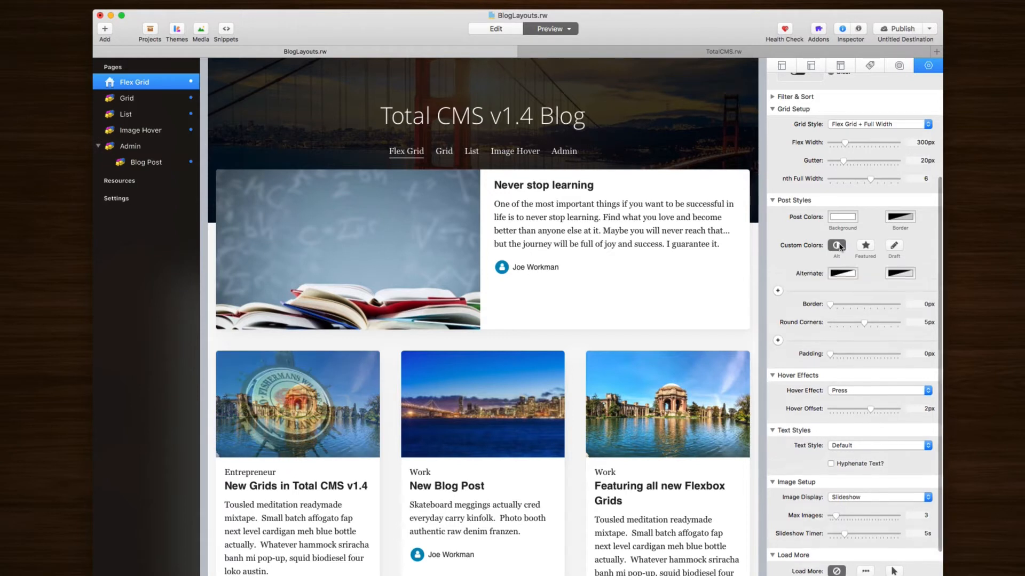
left_click(839, 247)
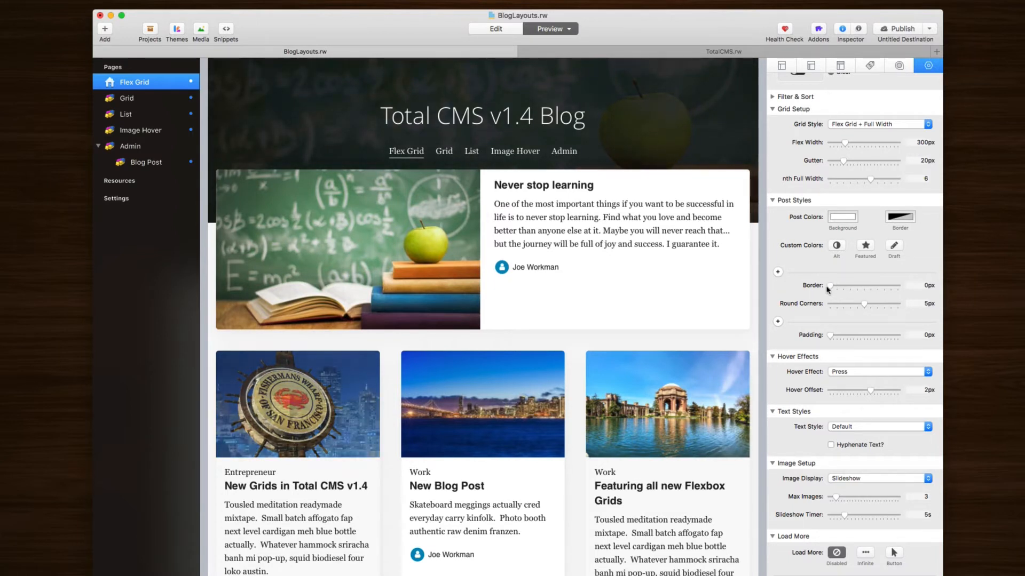
mouse_move(830, 286)
left_mouse_down()
mouse_move(852, 291)
mouse_move(822, 292)
left_mouse_up()
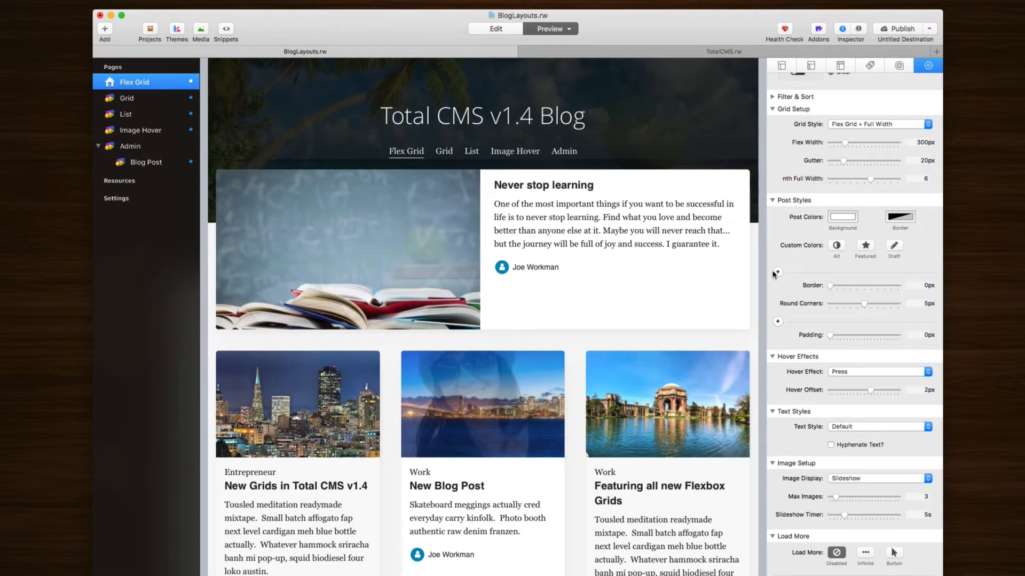
left_click(777, 273)
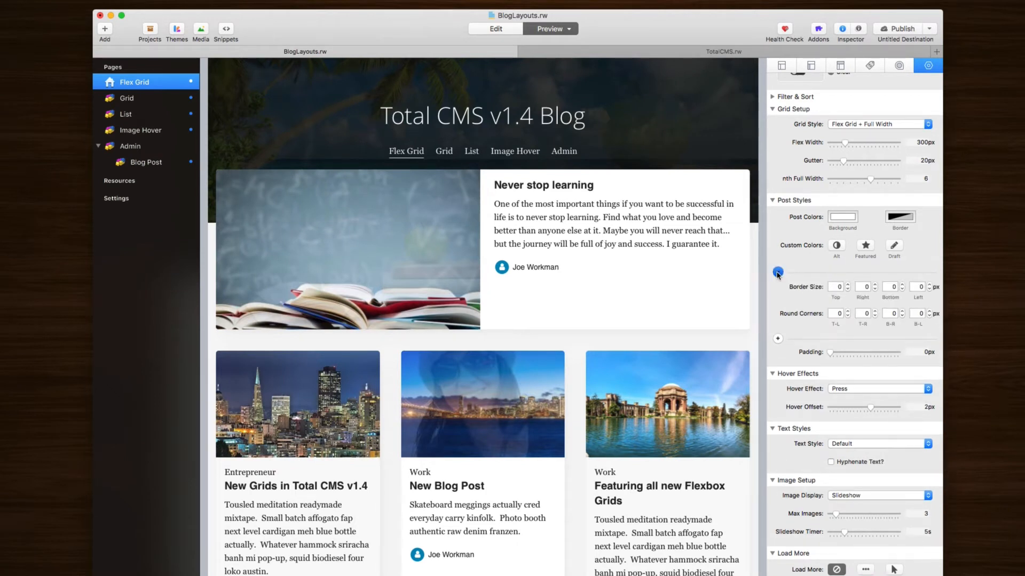
left_click(777, 273)
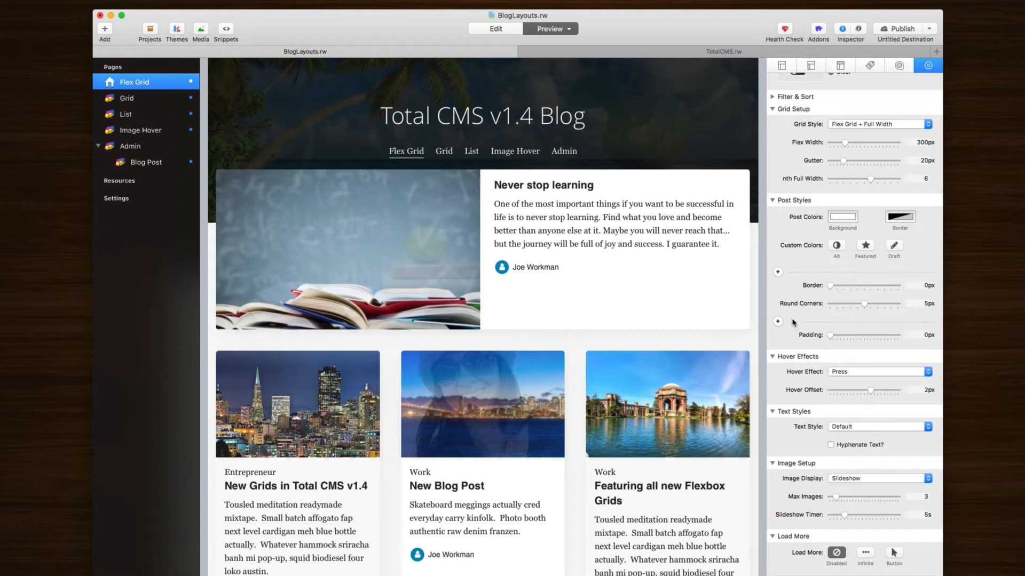
scroll(803, 296, "down", 3)
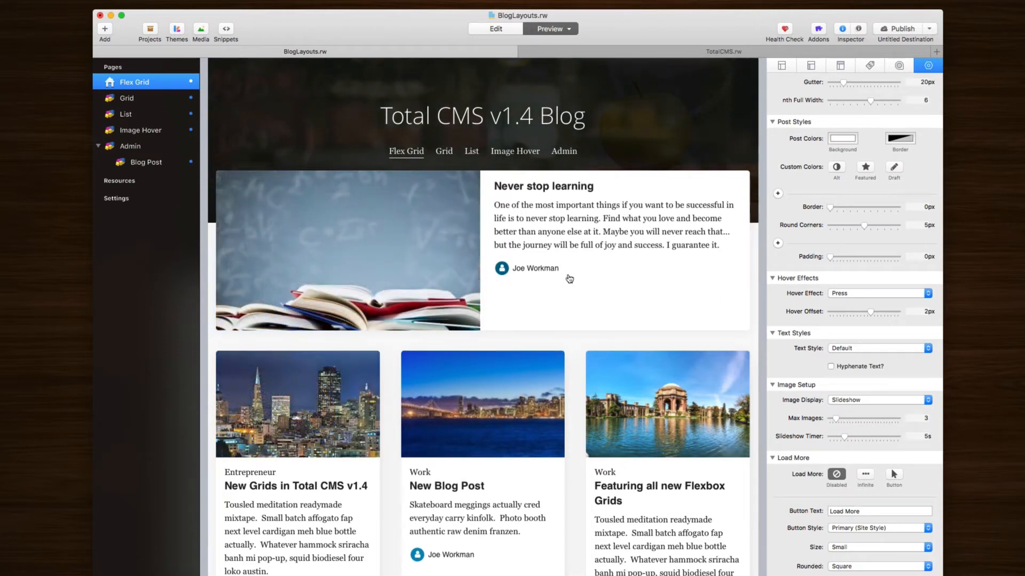
left_click(878, 293)
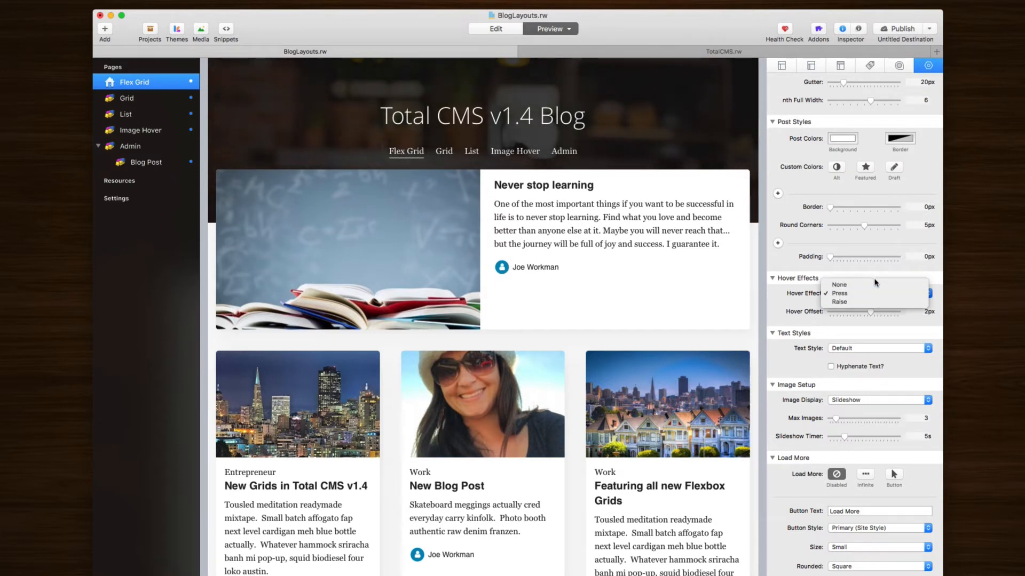
left_click(871, 302)
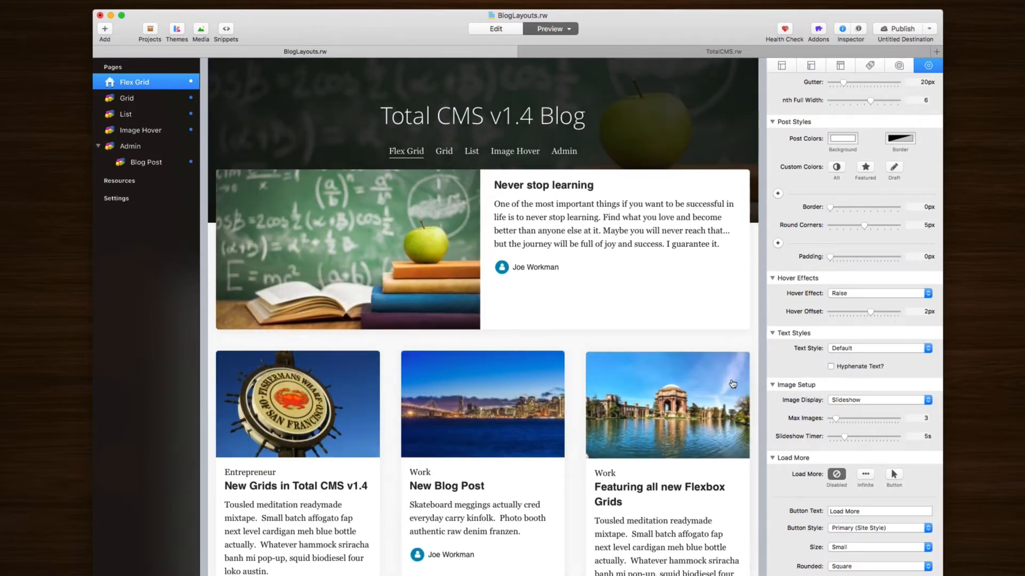
left_click(849, 293)
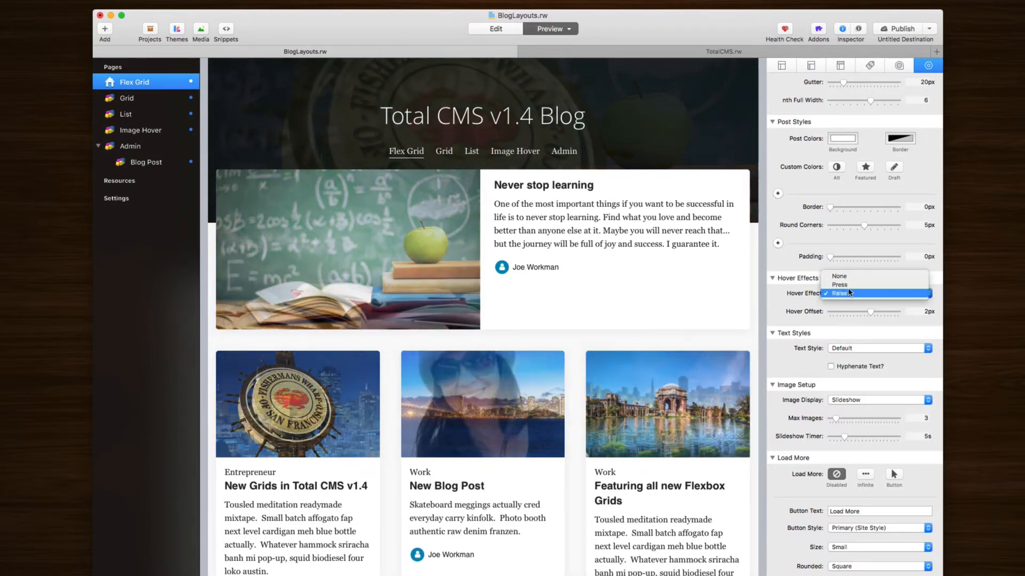
left_click(848, 285)
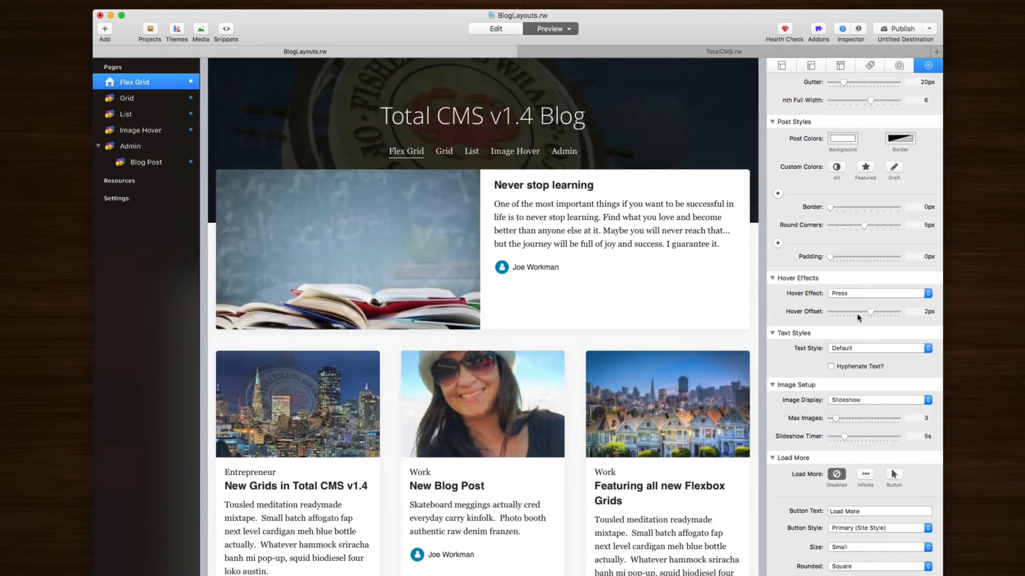
left_click(845, 294)
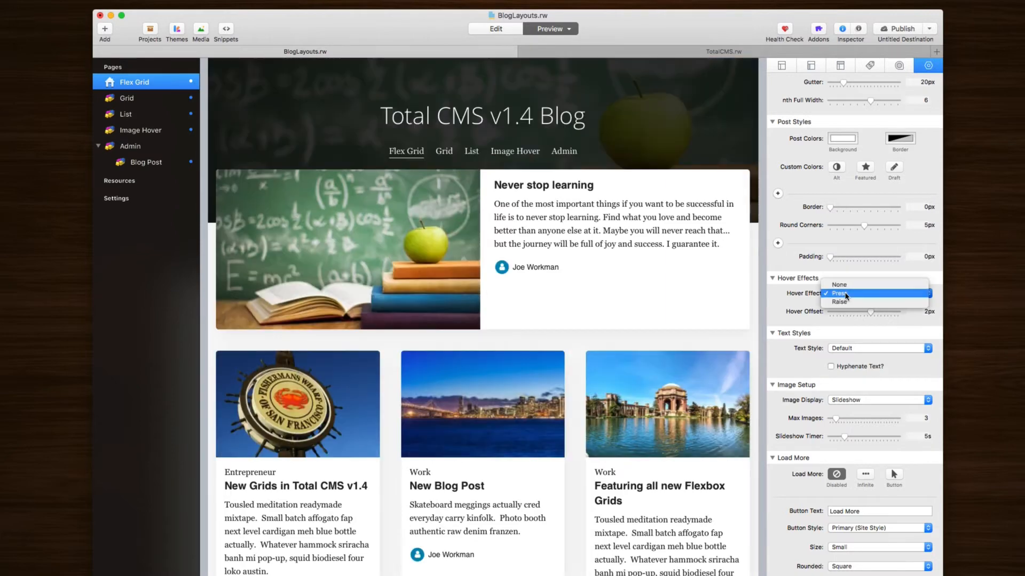
left_click(842, 303)
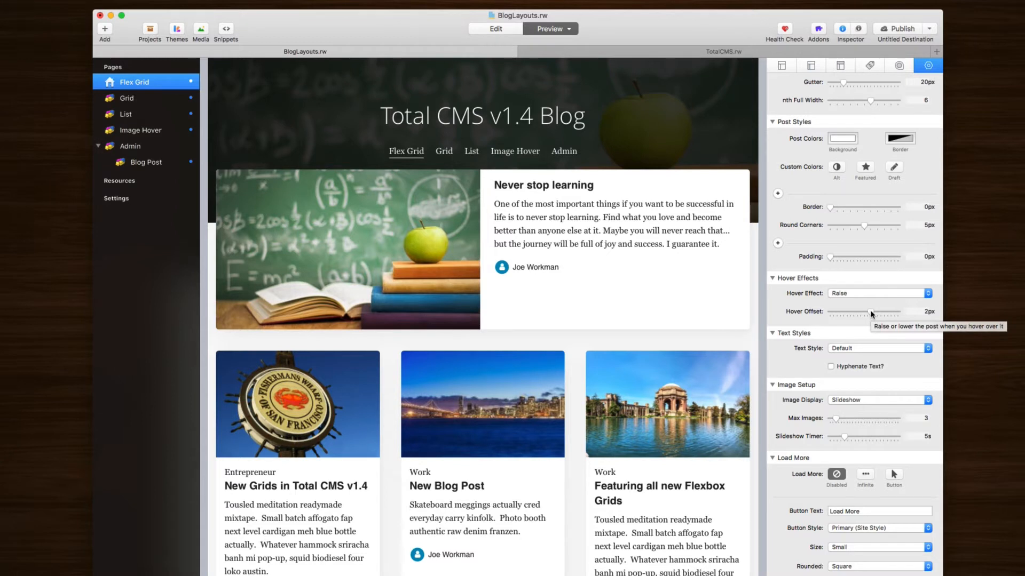
left_click_drag(871, 313, 857, 314)
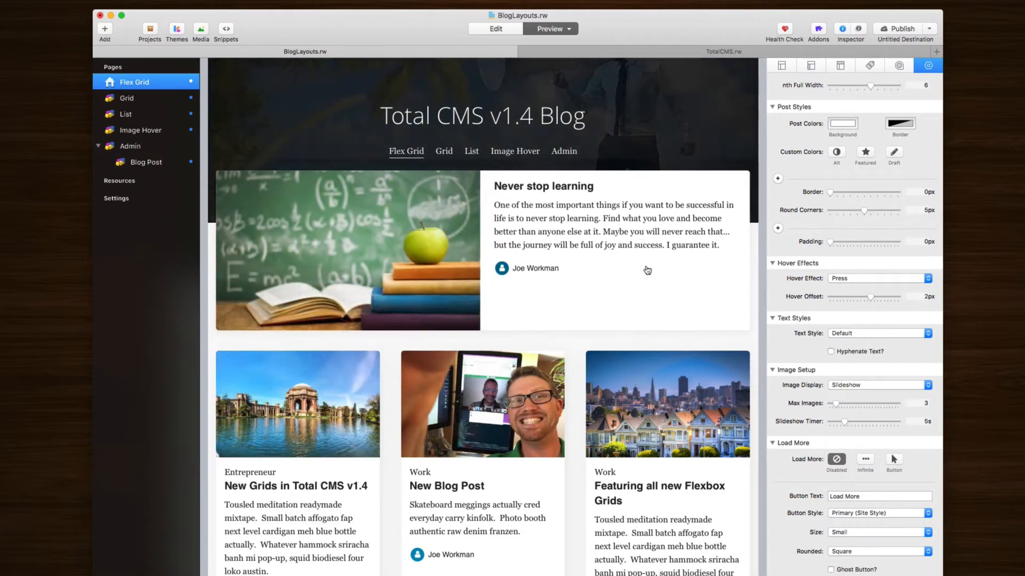
Step: In edit mode, add a Words & Read Time element under the Title, then delete it
key("super+r")
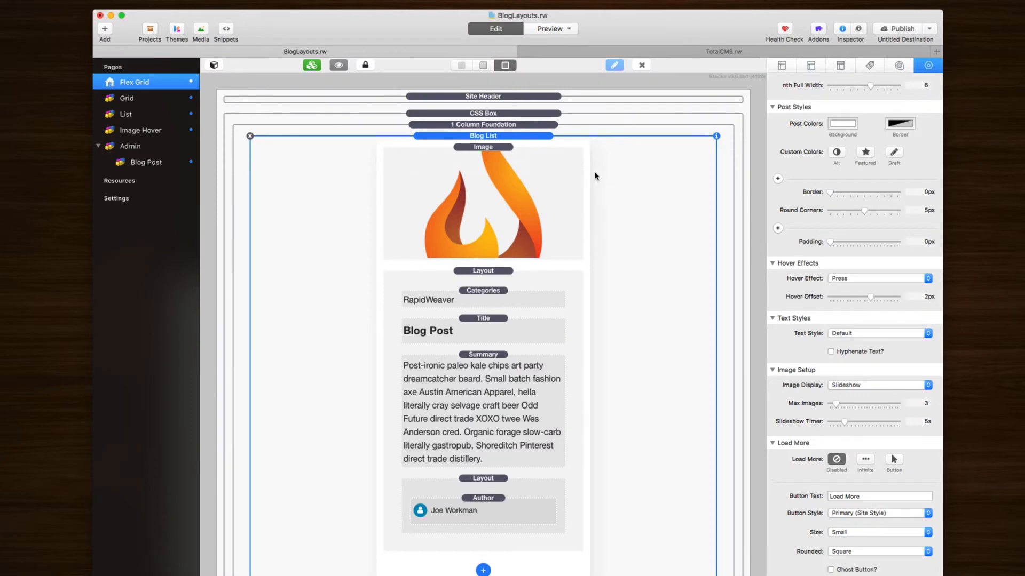
left_click(537, 171)
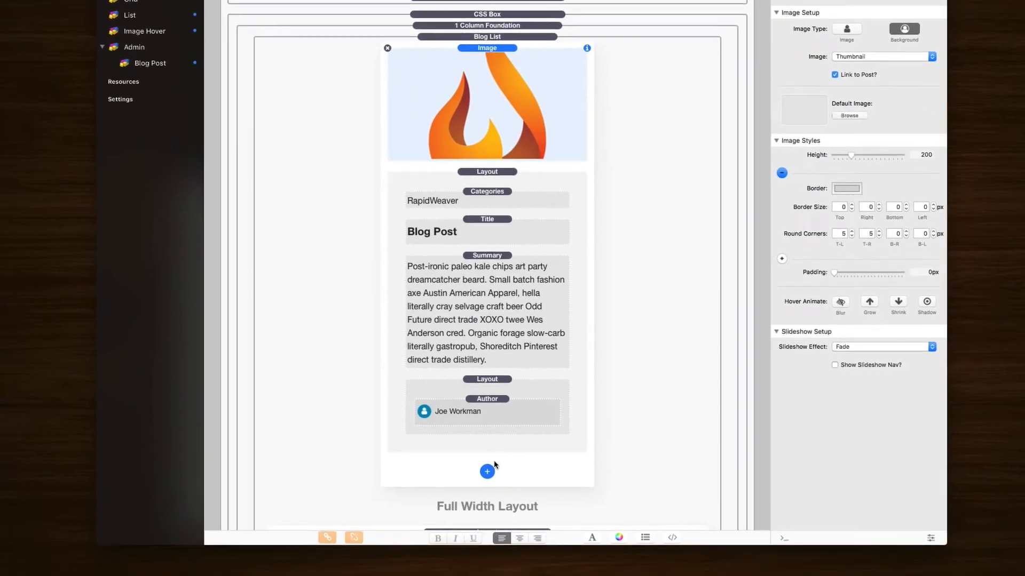
left_click(487, 470)
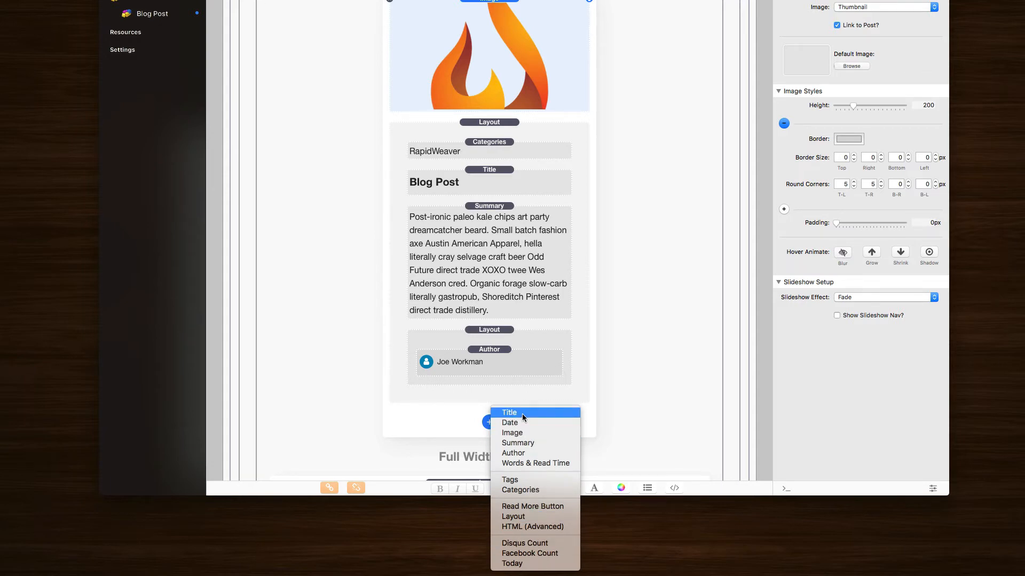
left_click(562, 463)
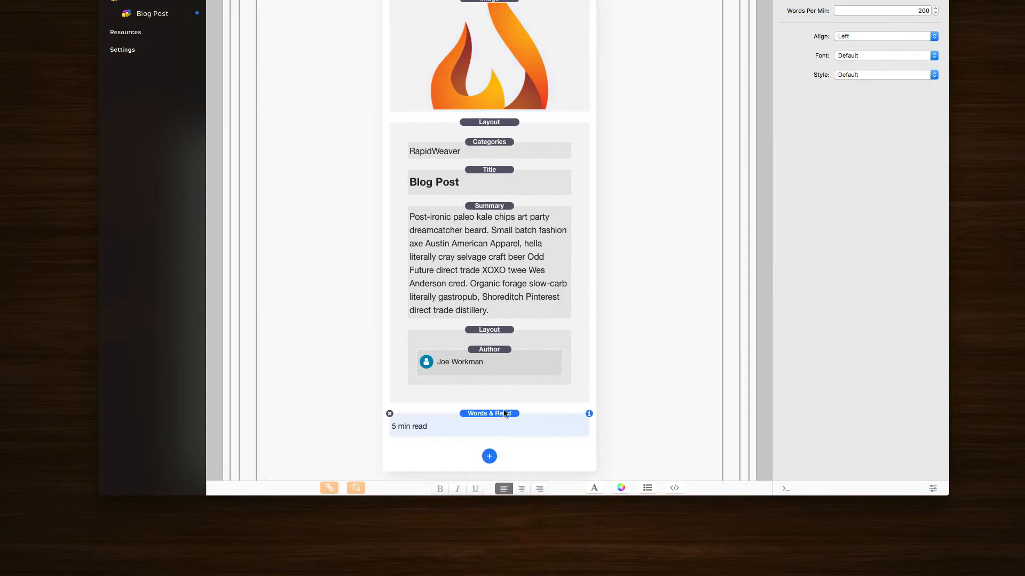
left_click_drag(488, 414, 493, 208)
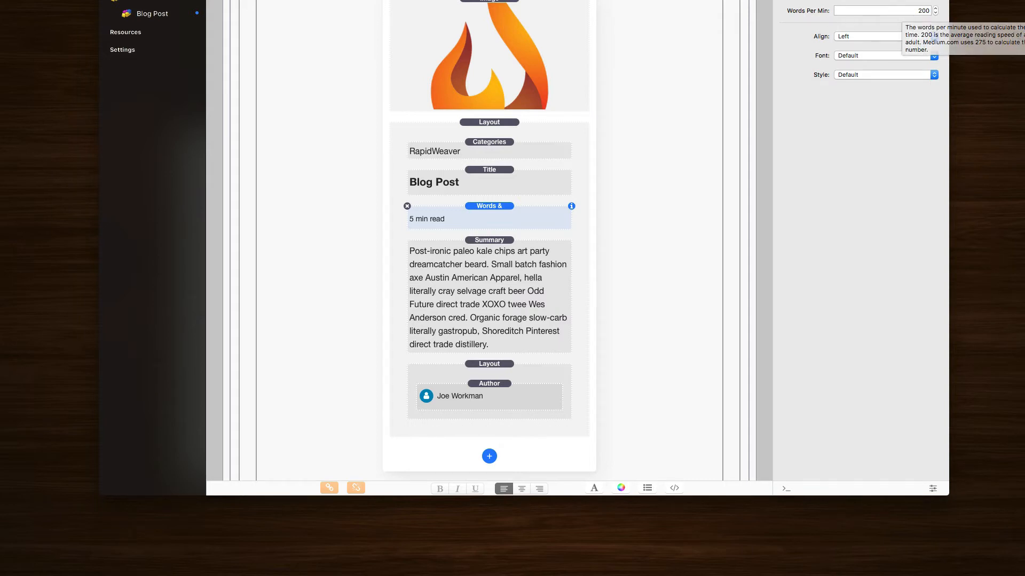
left_click(407, 207)
left_click(527, 37)
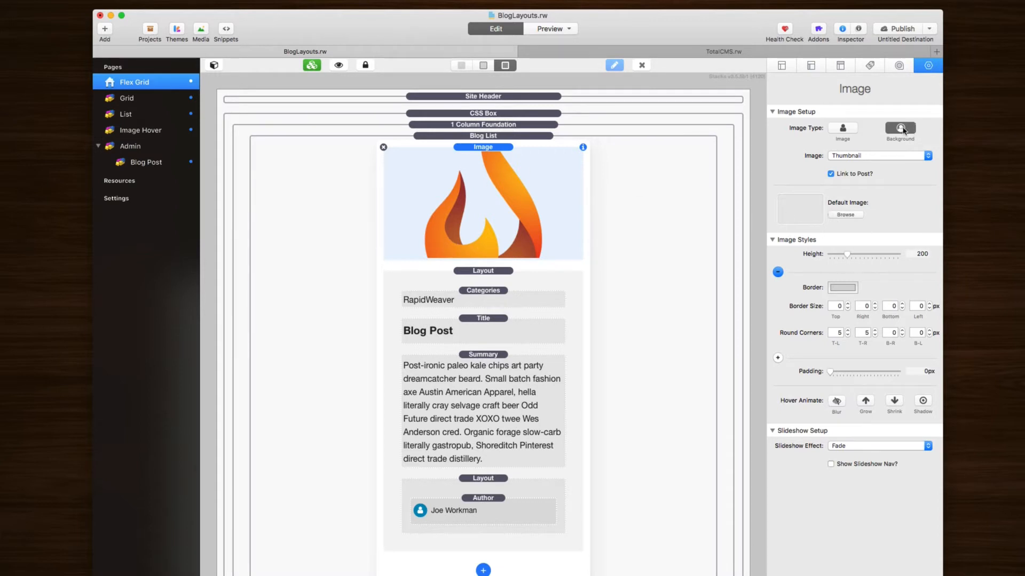
left_click(871, 156)
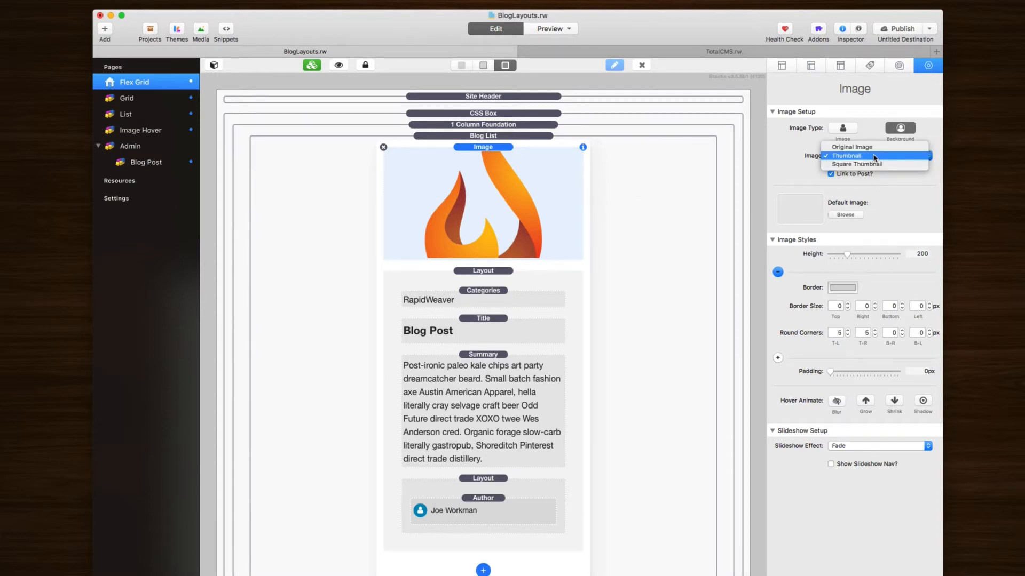
left_click(873, 156)
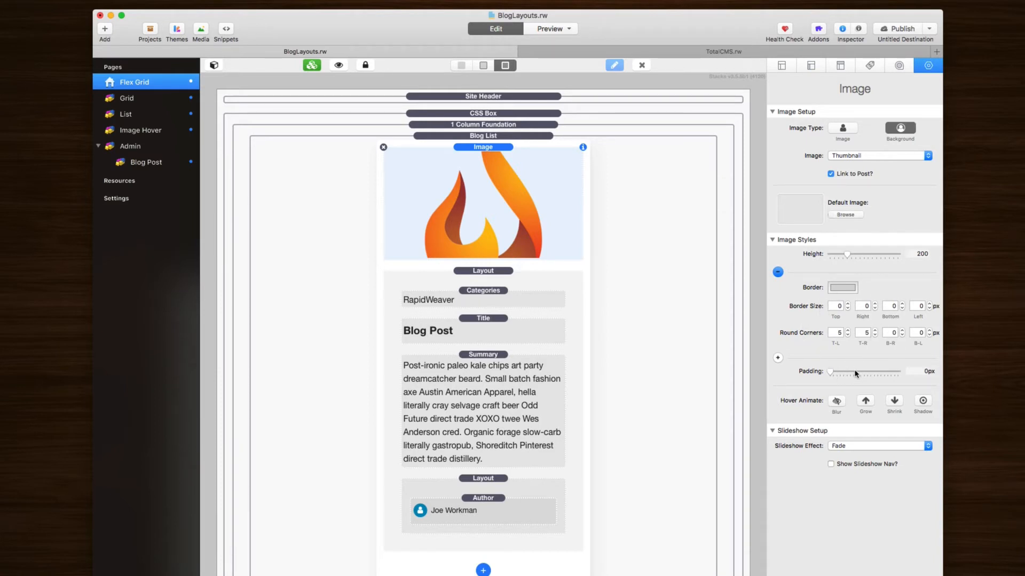
left_click(837, 401)
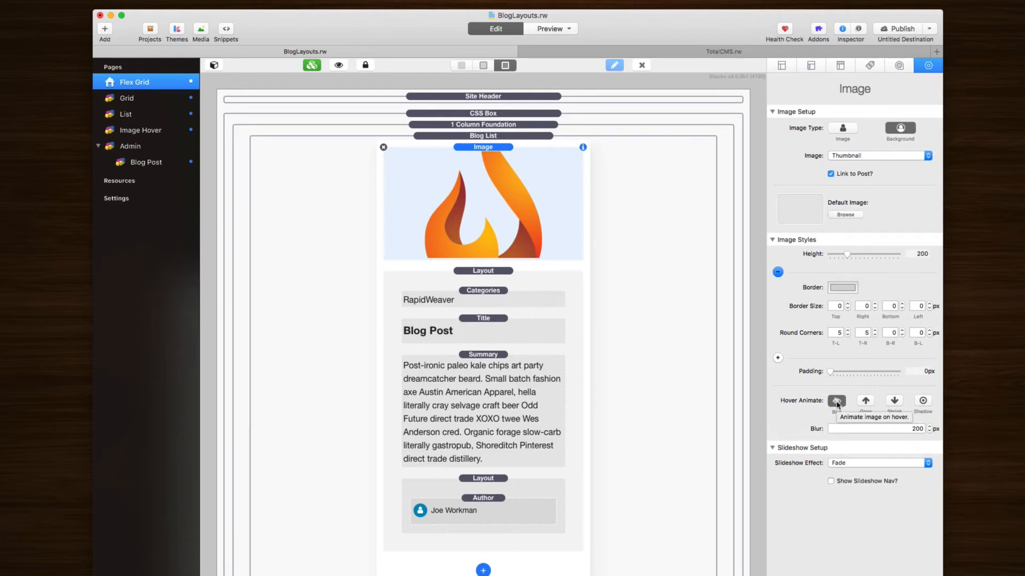
left_click(865, 400)
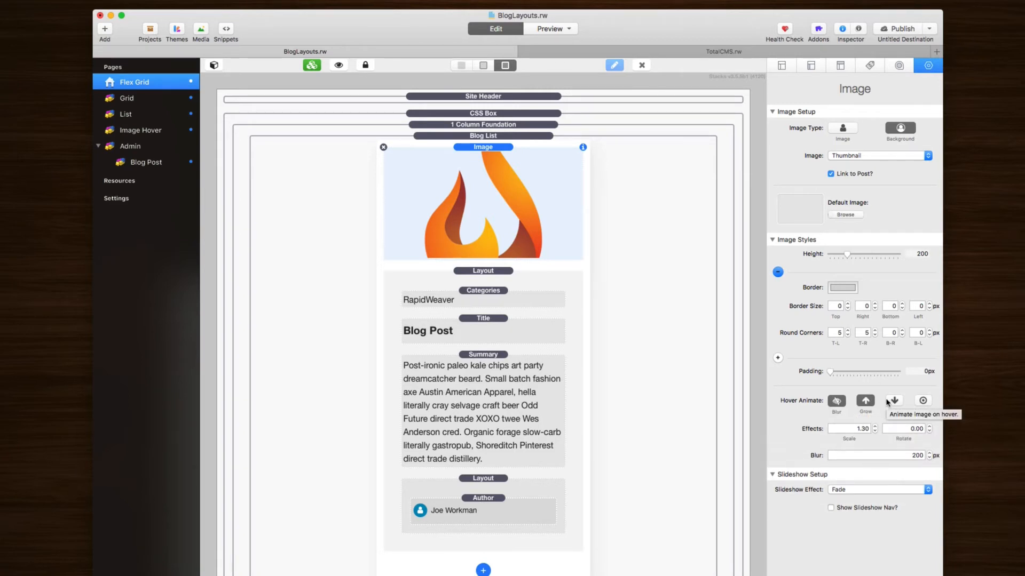
left_click(888, 402)
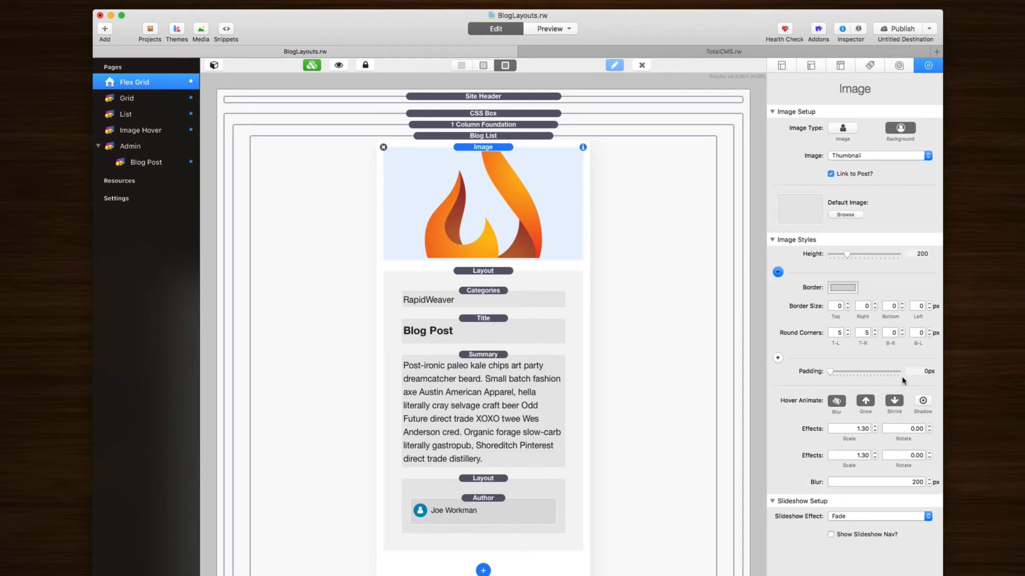
left_click(923, 401)
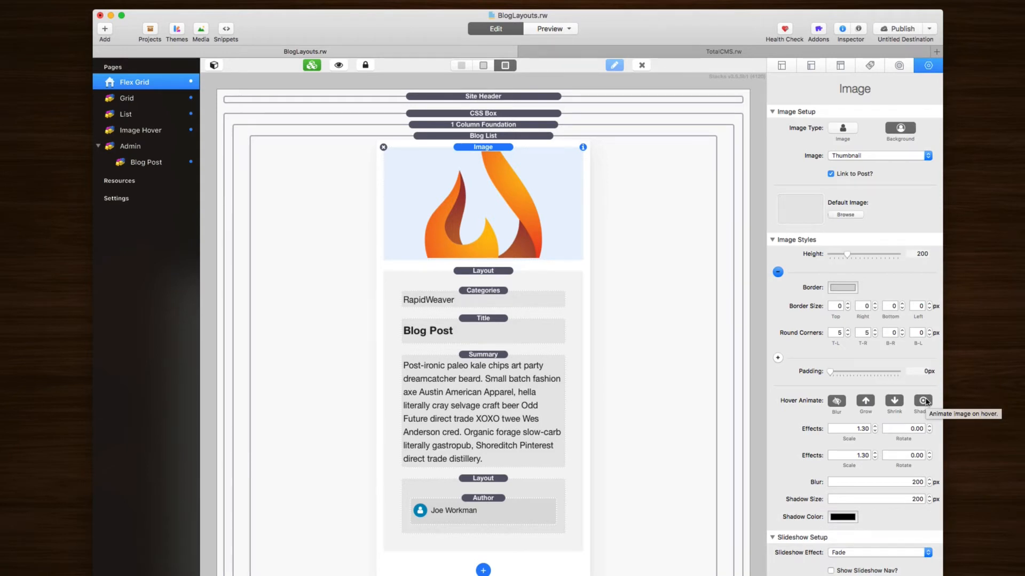
left_click(923, 401)
left_click(895, 401)
left_click(866, 401)
left_click(839, 401)
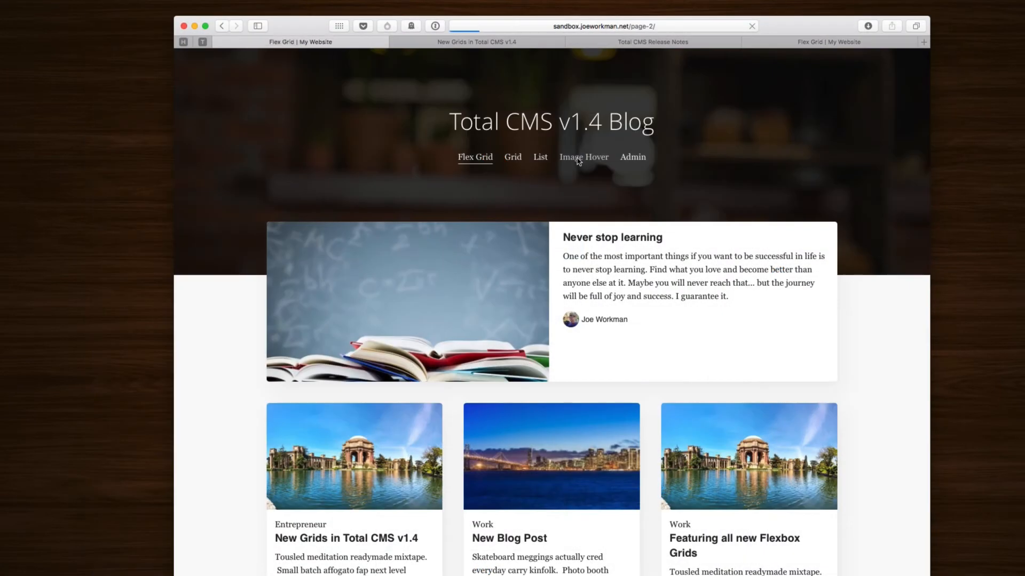
Step: Open the blog's Image Hover page and reveal the tiles' title and date overlays
left_click(580, 157)
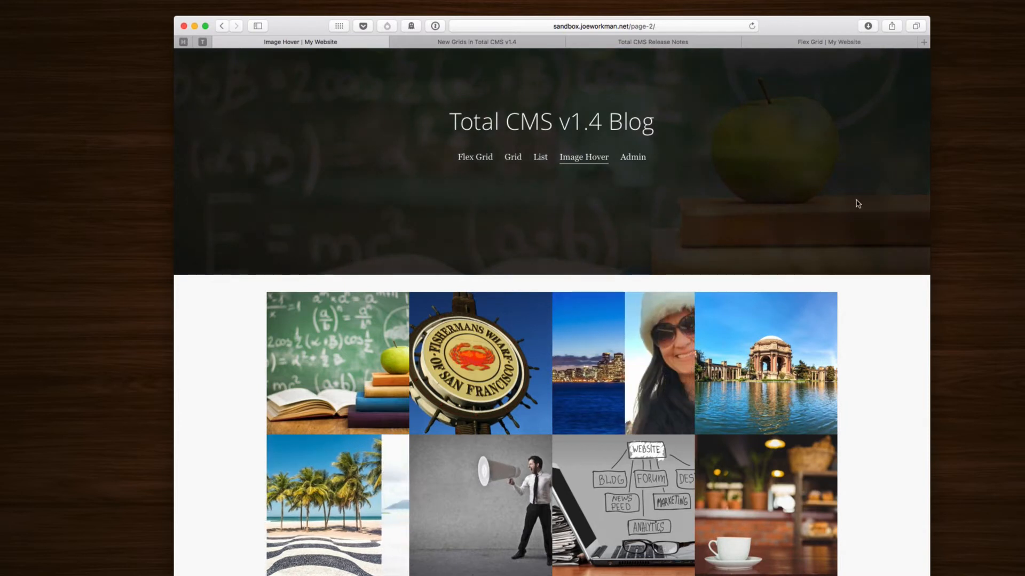
mouse_move(620, 357)
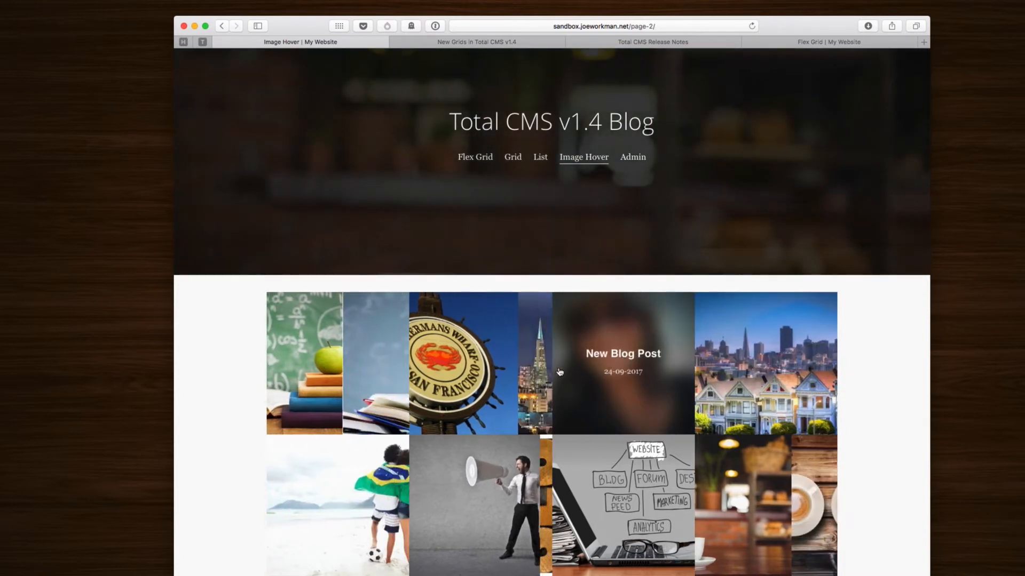
mouse_move(487, 380)
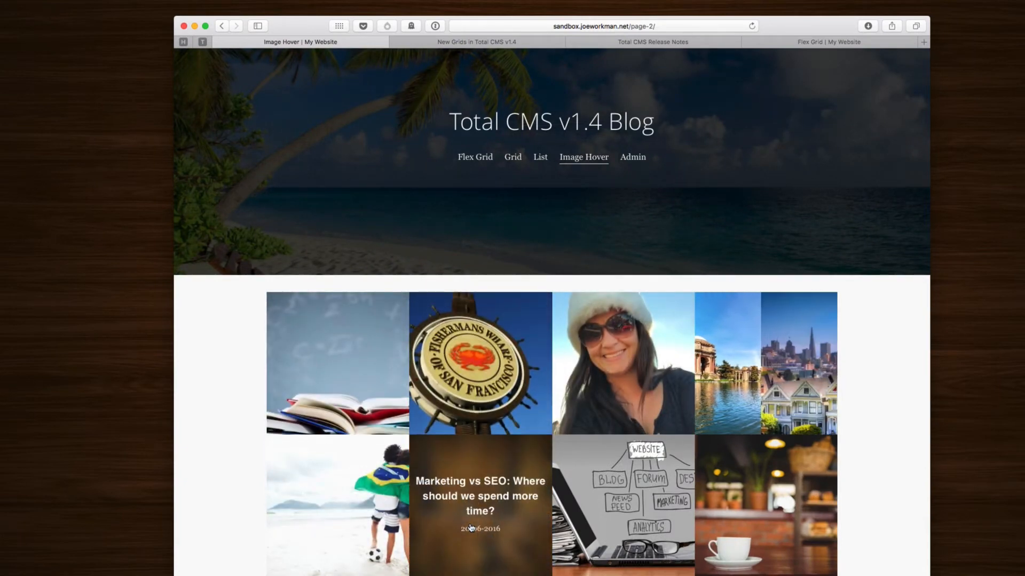
scroll(471, 529, "down", 3)
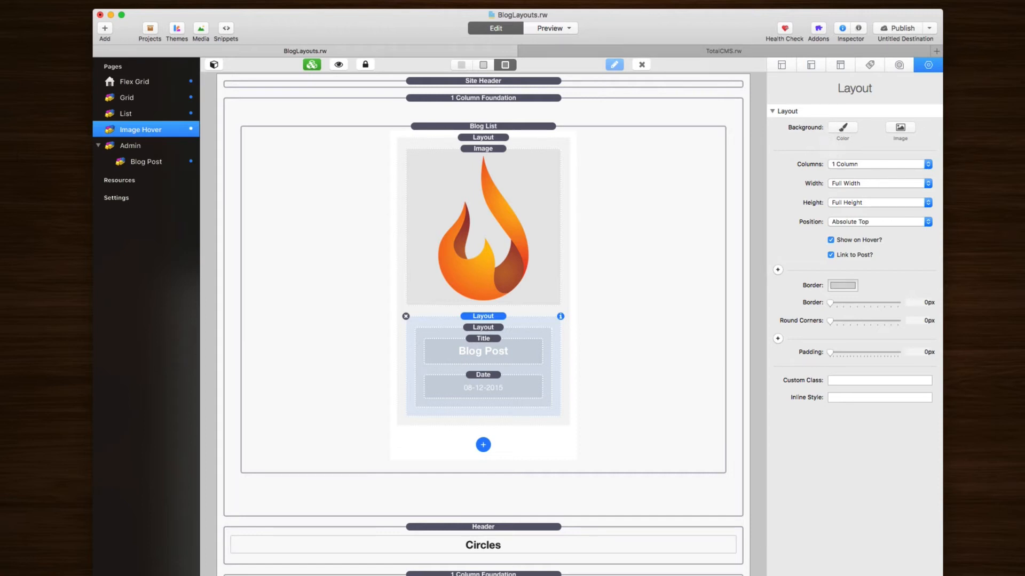
left_click(865, 165)
left_click(870, 165)
left_click(865, 203)
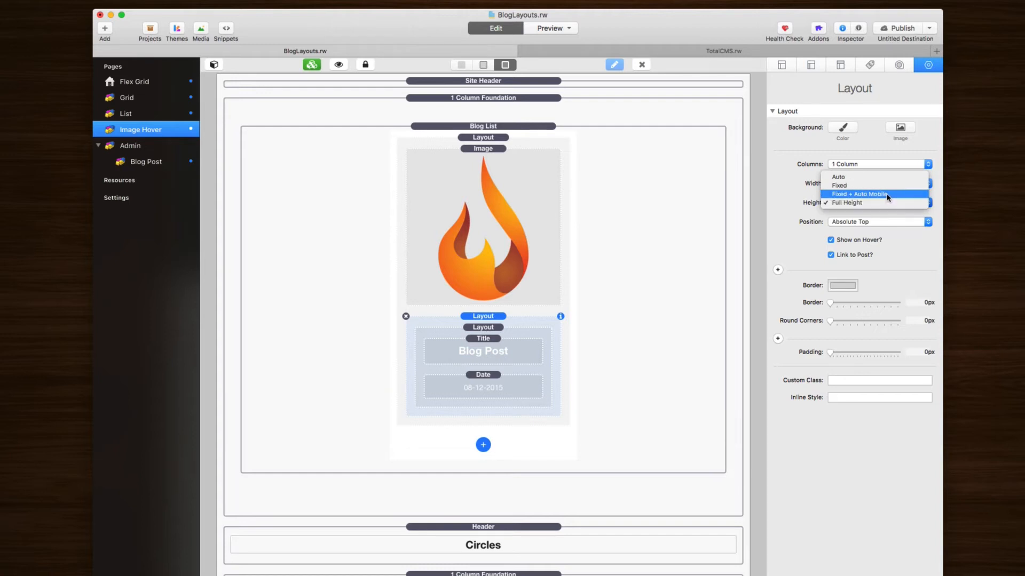
left_click(869, 203)
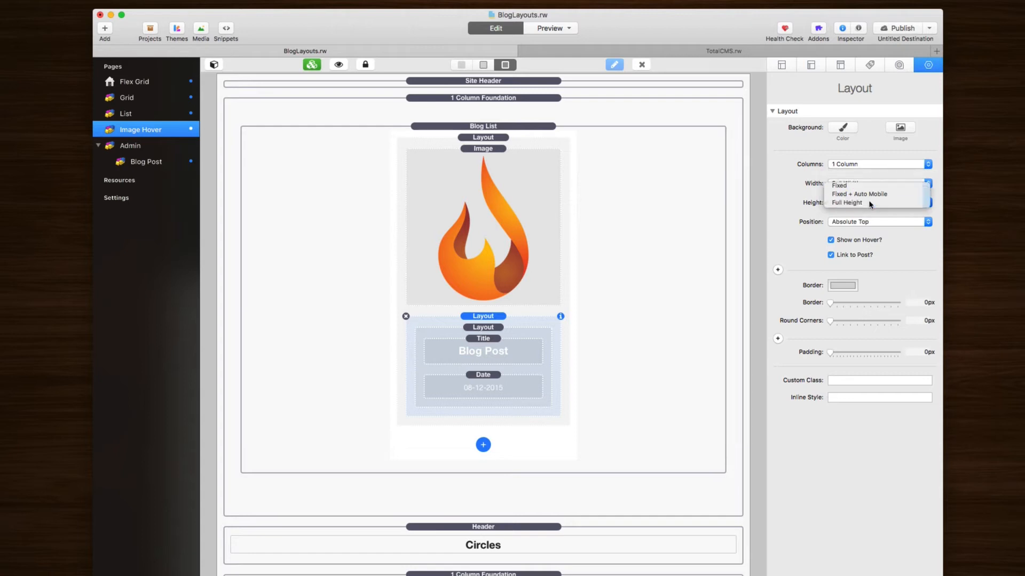
left_click(848, 223)
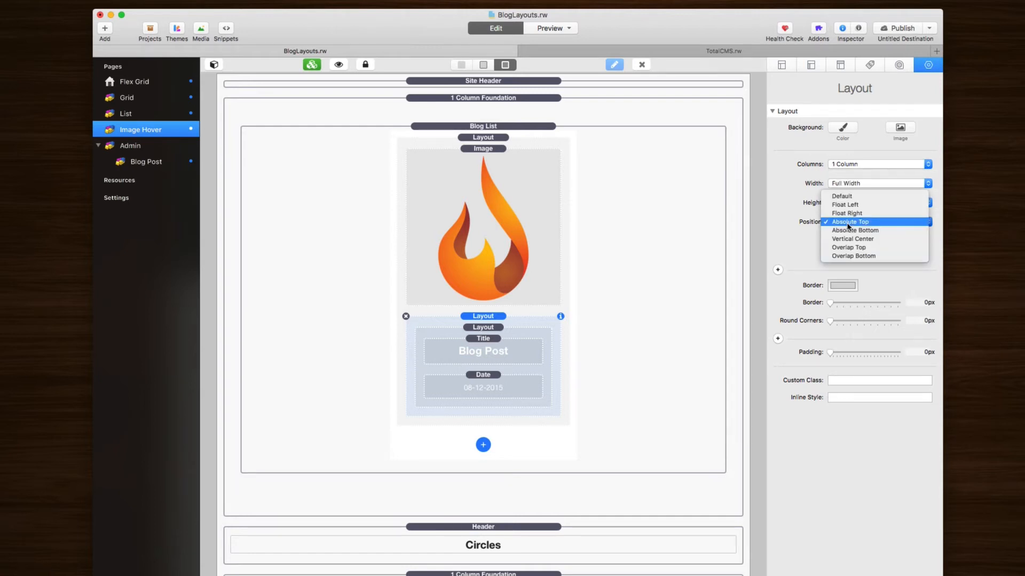
left_click(848, 226)
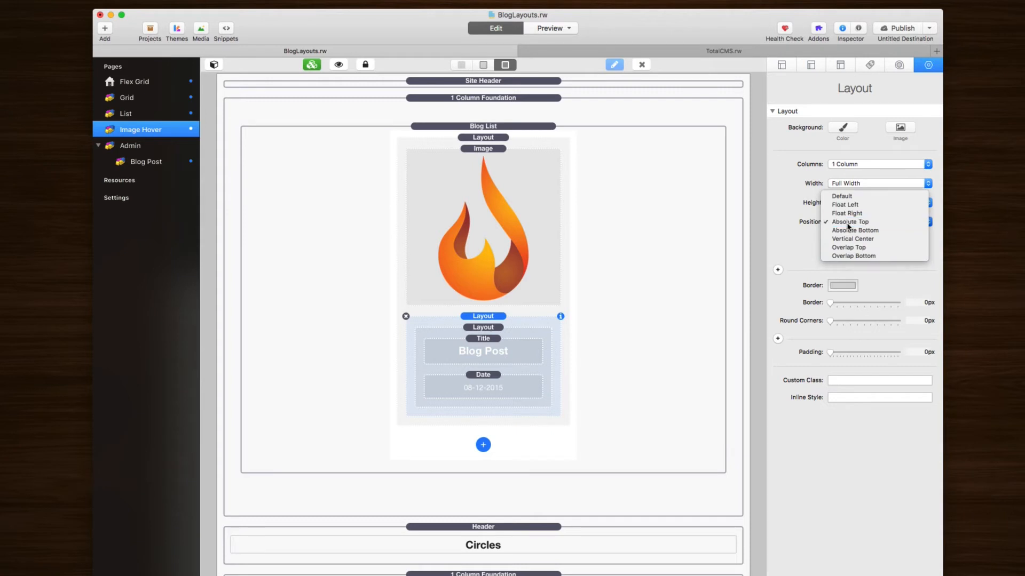
left_click(848, 224)
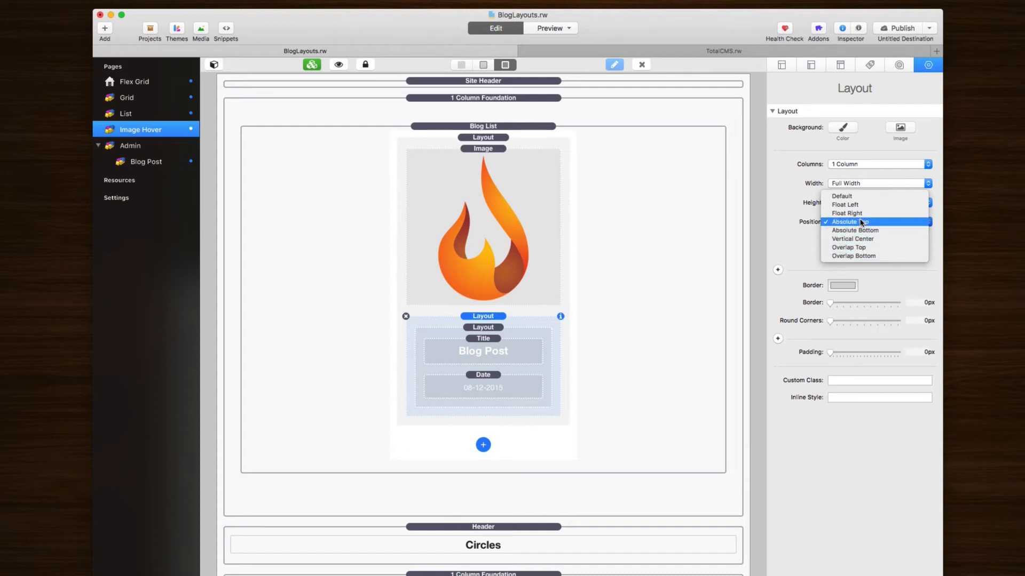
left_click(786, 234)
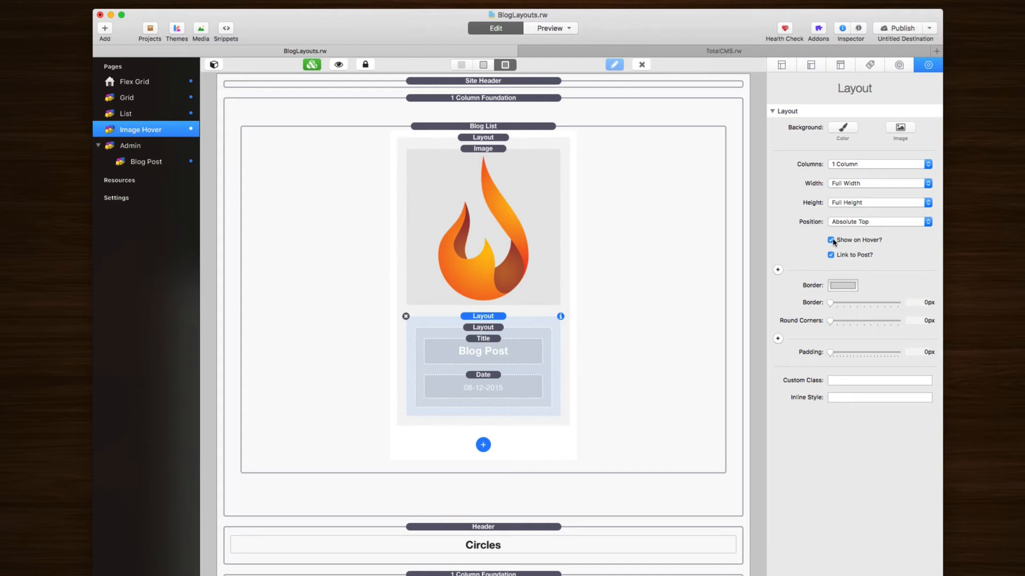
left_click(495, 345)
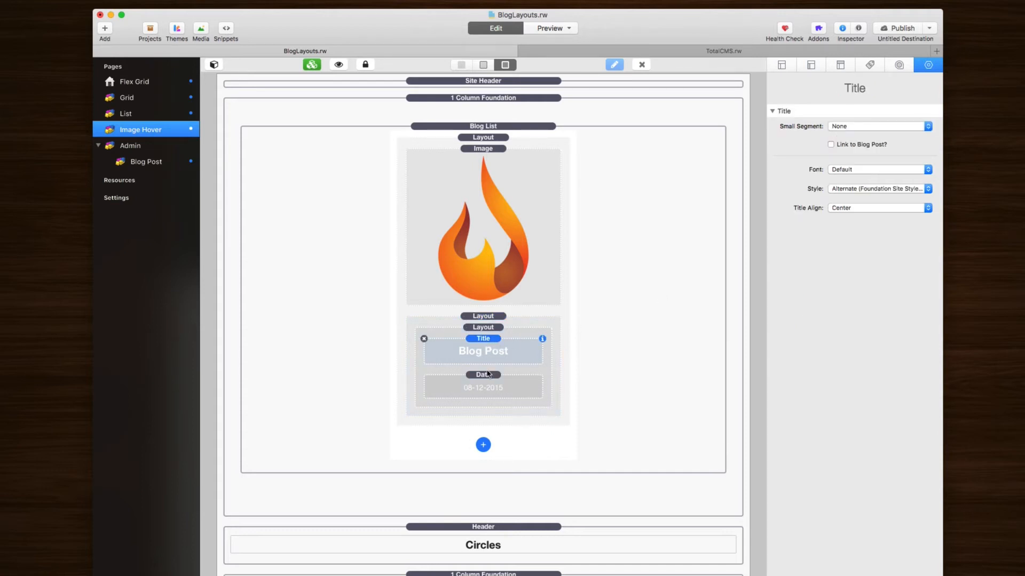
left_click(485, 388)
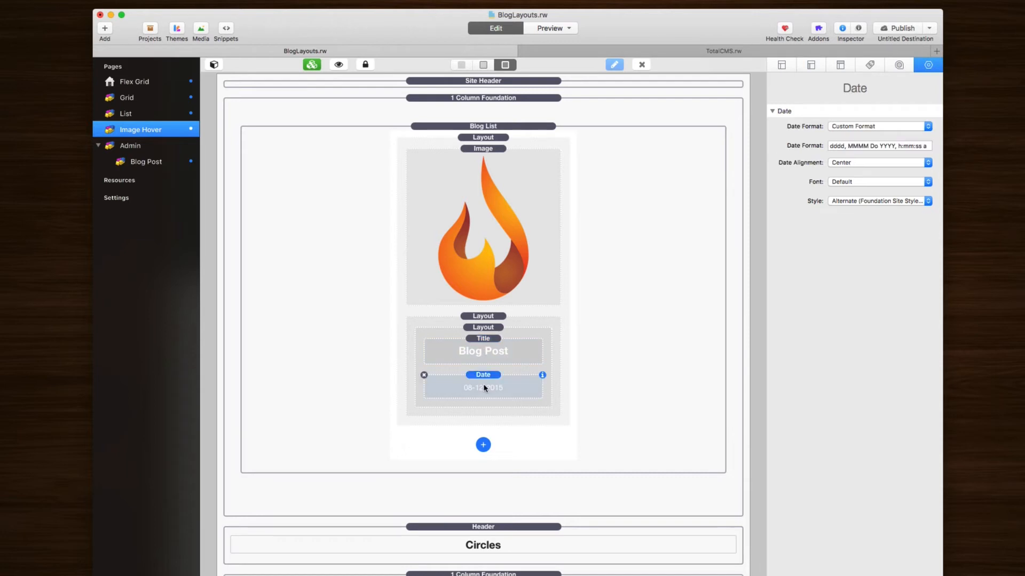
left_click(483, 317)
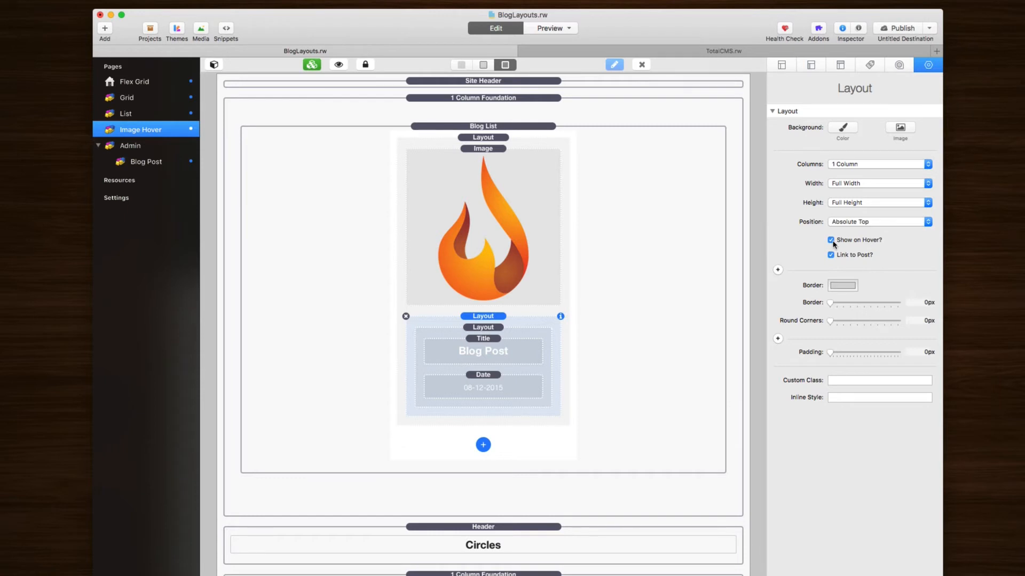
left_click(483, 137)
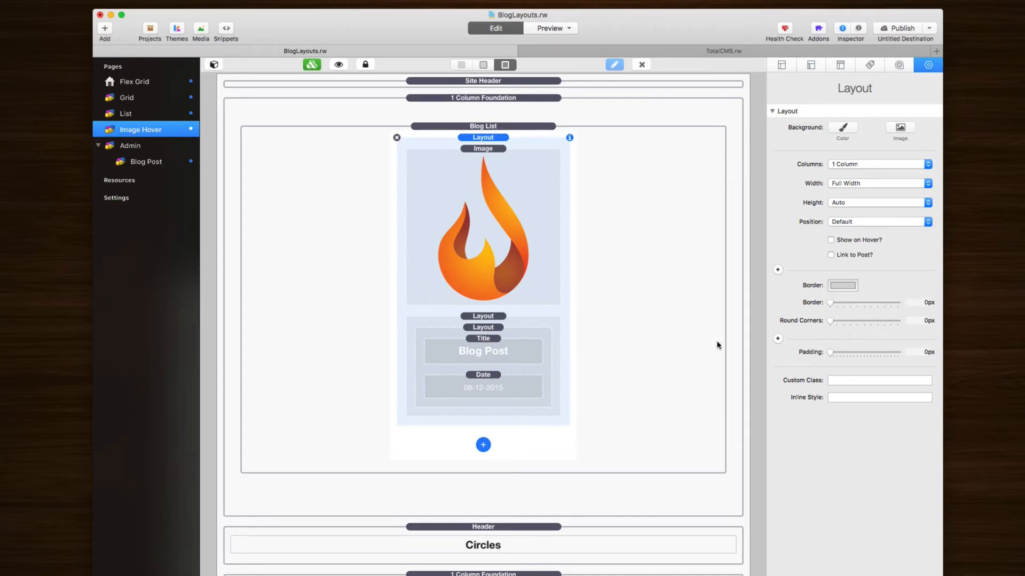
left_click(525, 156)
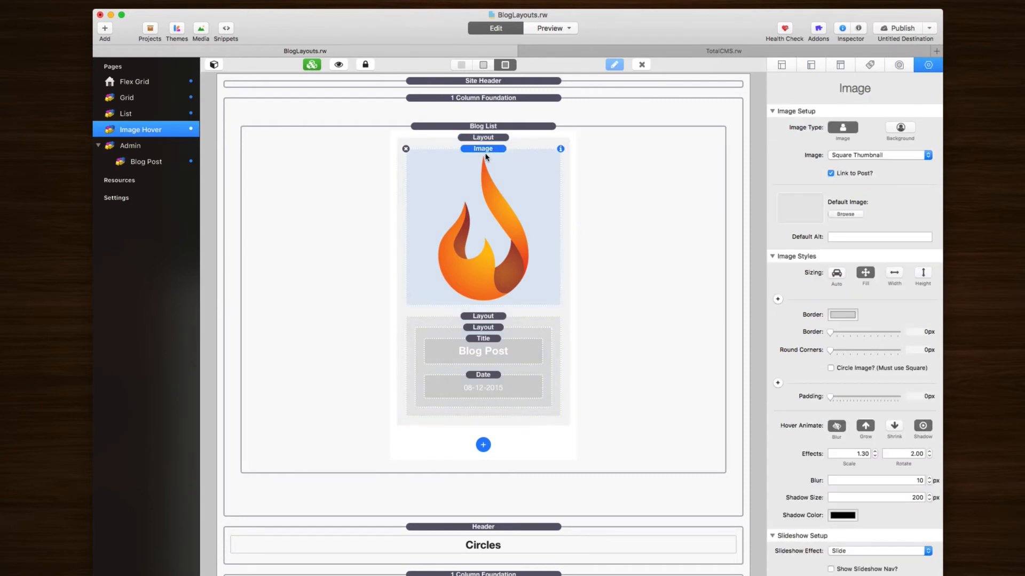
left_click(484, 317)
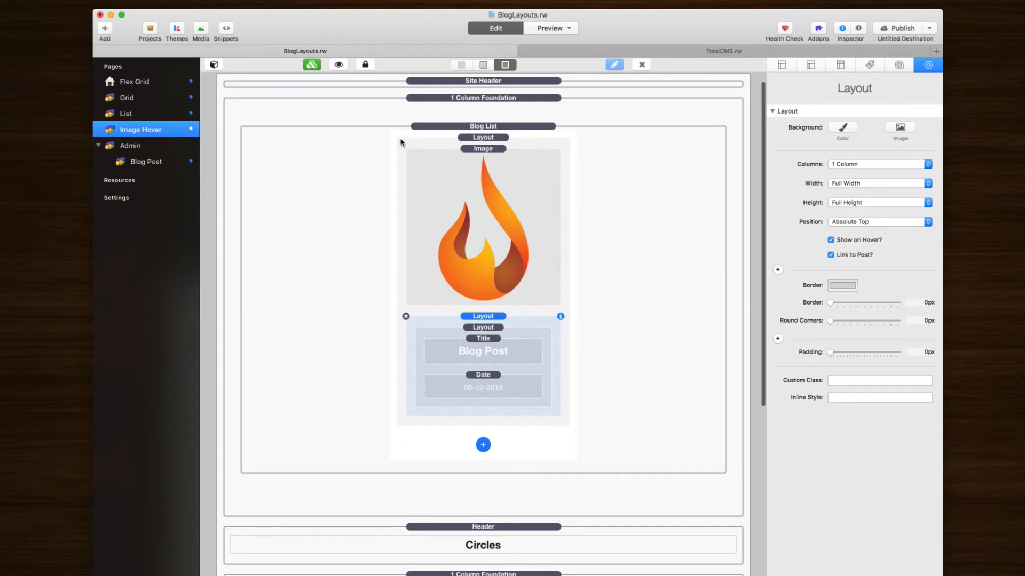
left_click(469, 144)
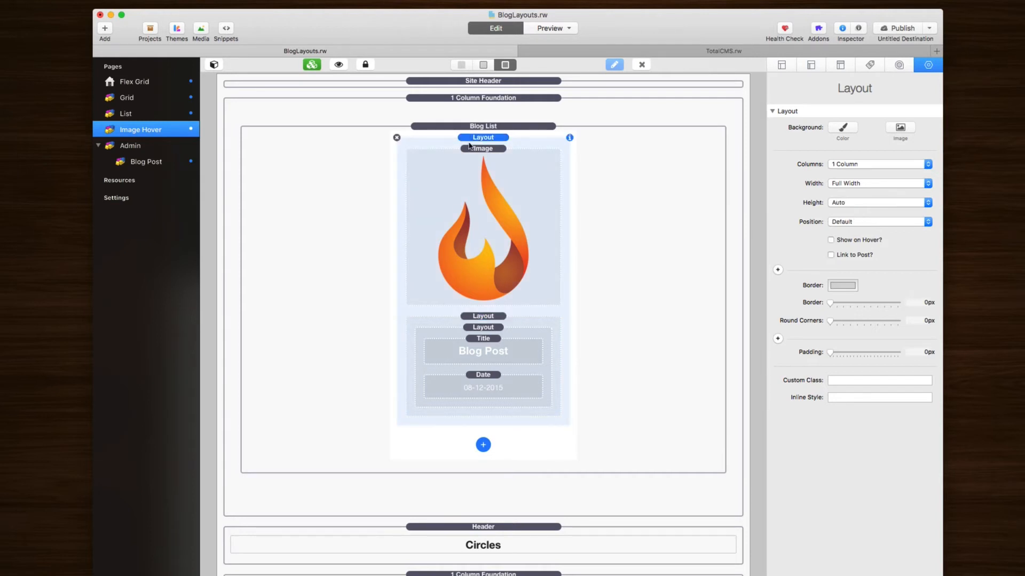
left_click(458, 314)
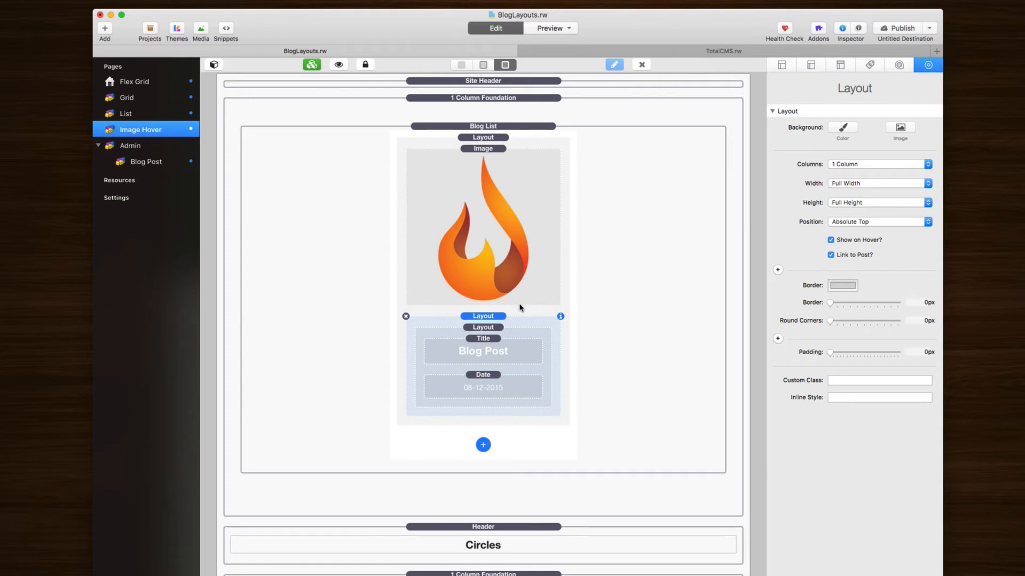
left_click(495, 330)
left_click(487, 318)
left_click(487, 331)
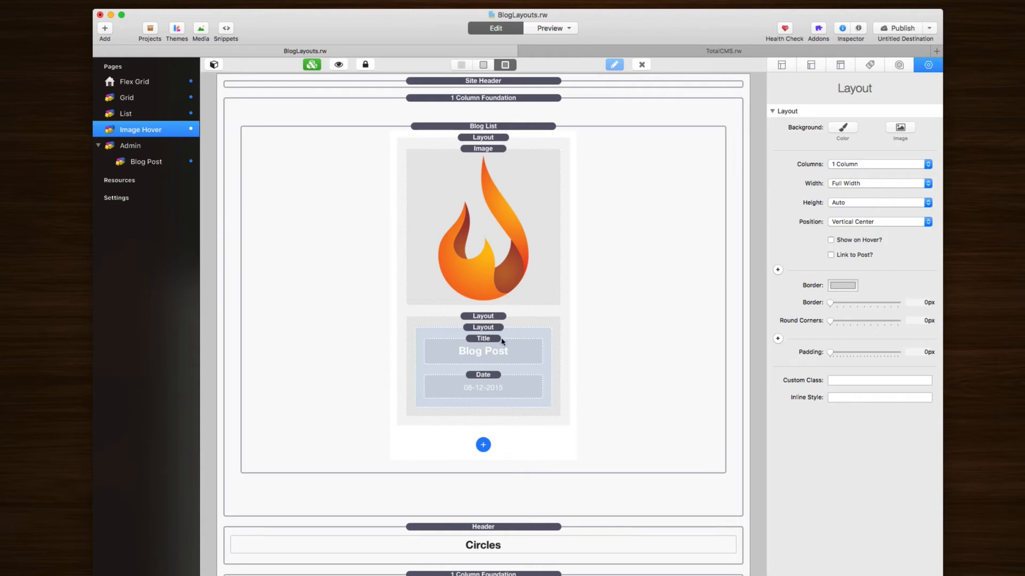
left_click(489, 353)
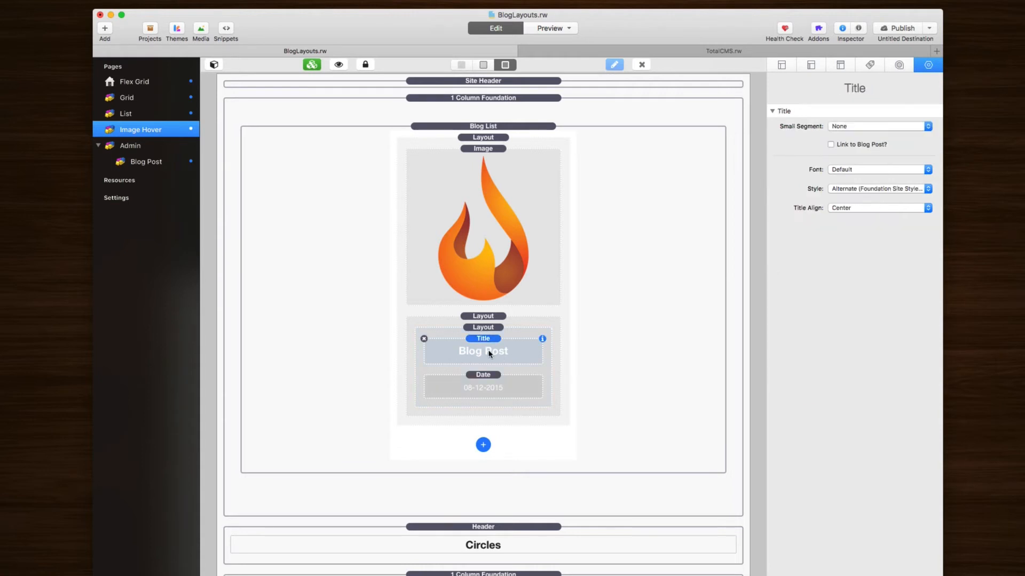
left_click(489, 382)
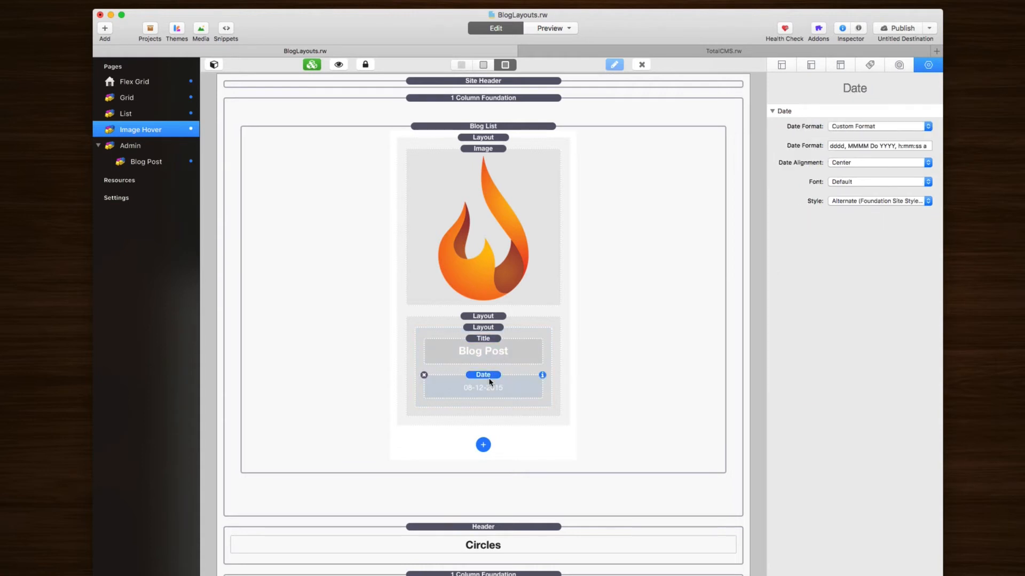
left_click(486, 330)
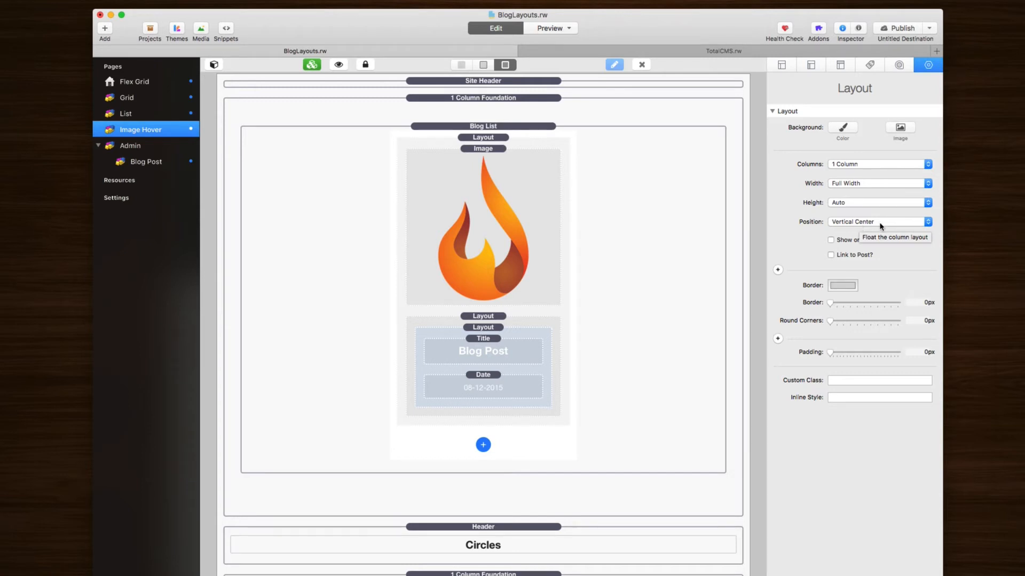
left_click(483, 342)
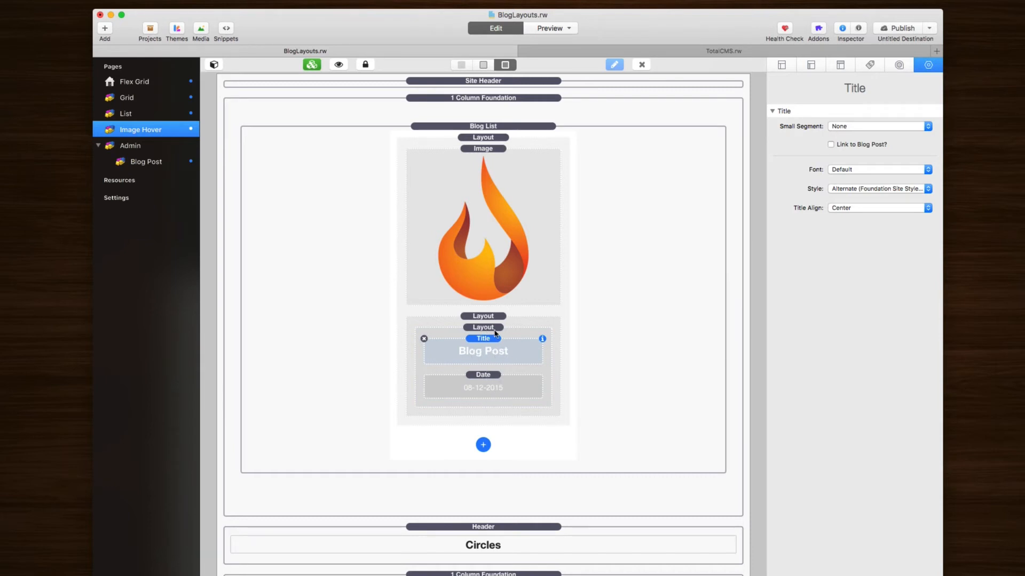
left_click(489, 328)
left_click(489, 316)
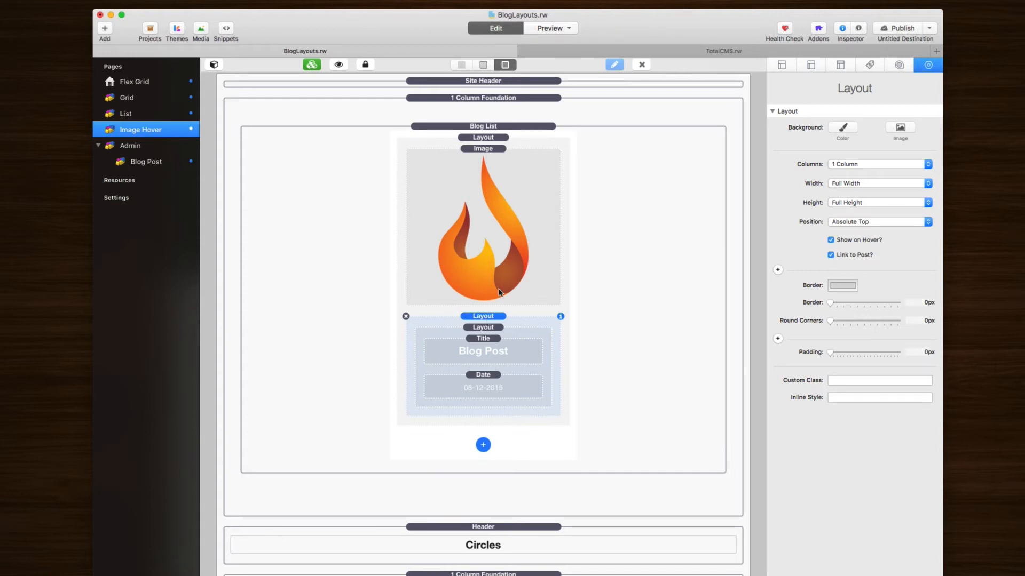
key("super+r")
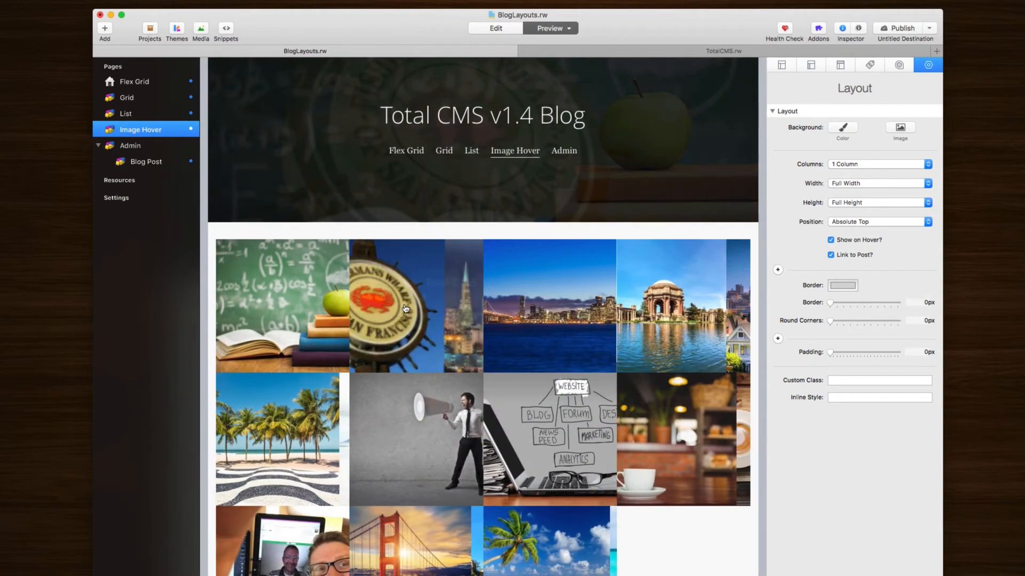
mouse_move(406, 338)
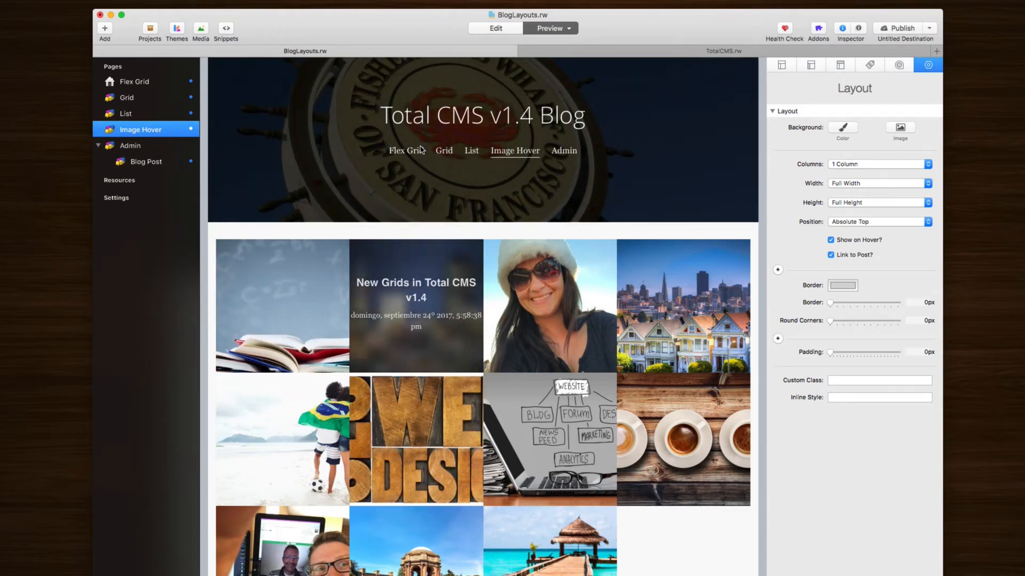
mouse_move(413, 321)
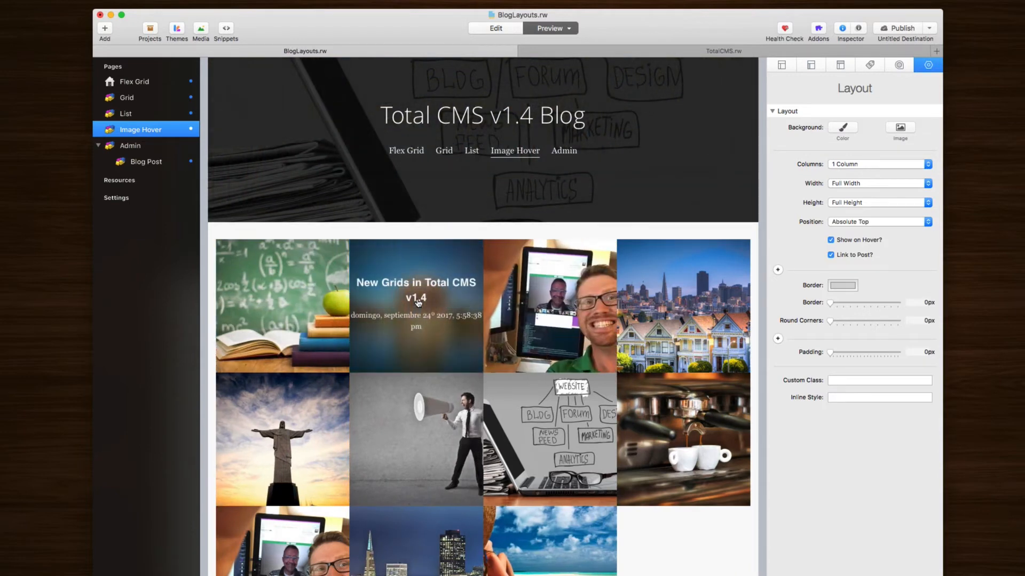
mouse_move(554, 304)
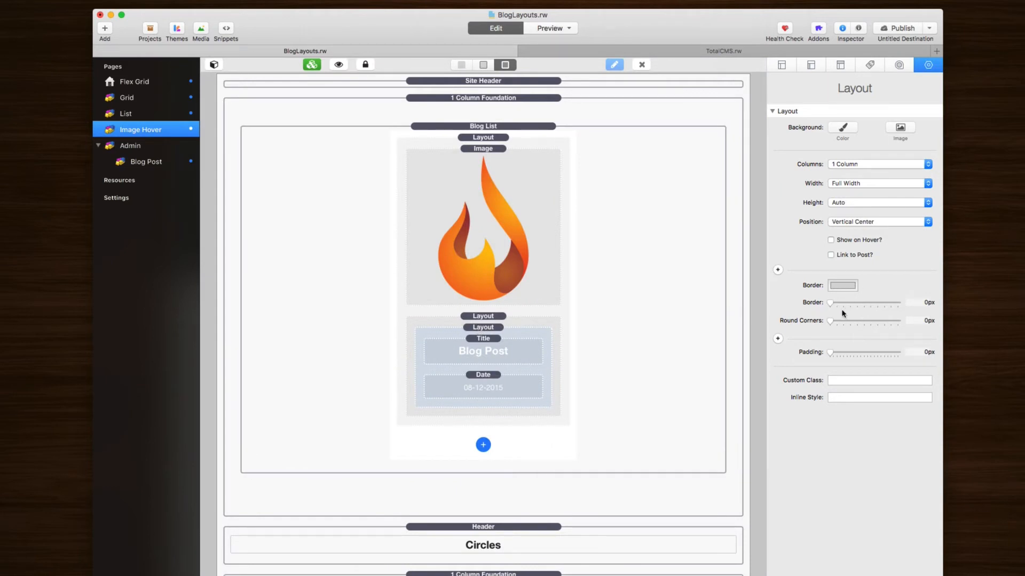
Step: Select the Inline Style field and show the inner text layer's Position options
left_click(842, 397)
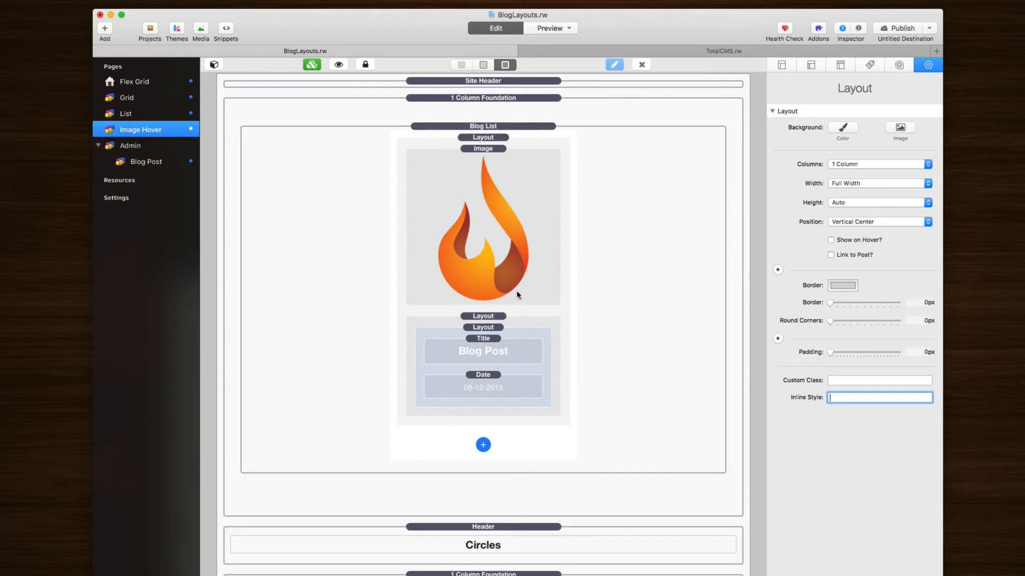
left_click(832, 225)
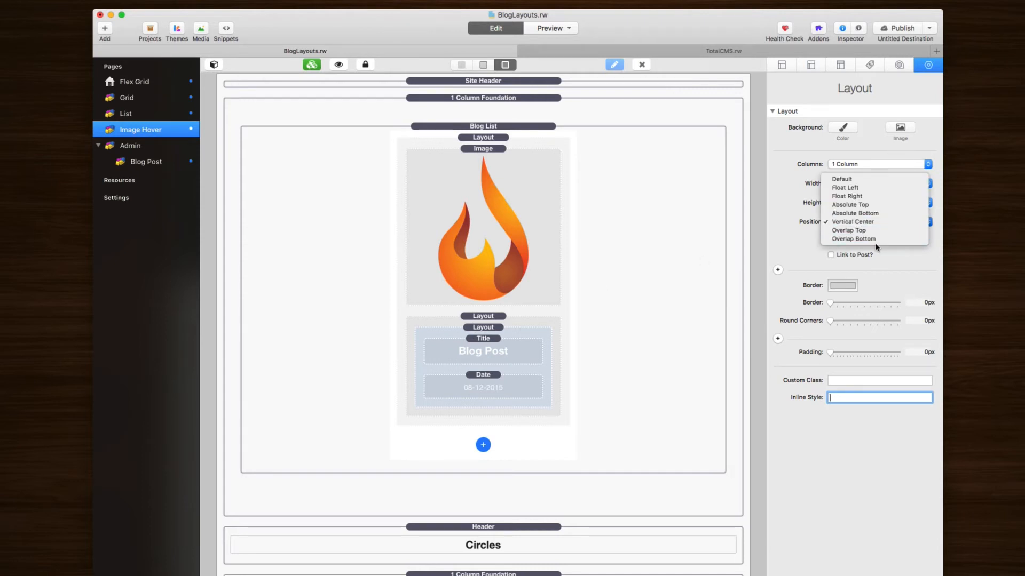
Step: Open the Grid page, expand the card text layer's Layout settings, and preview the page
left_click(129, 101)
left_click(129, 102)
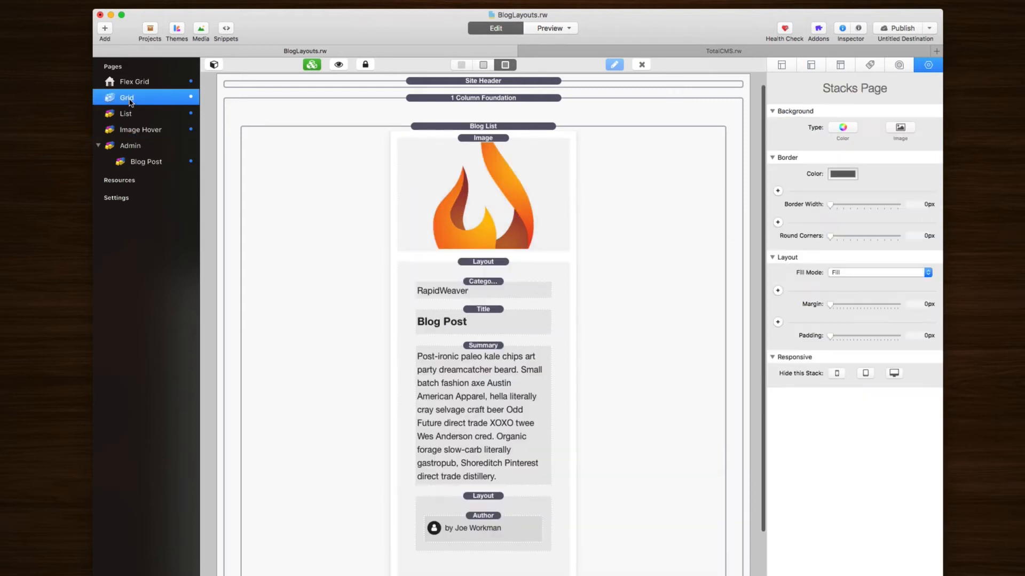
left_click(478, 262)
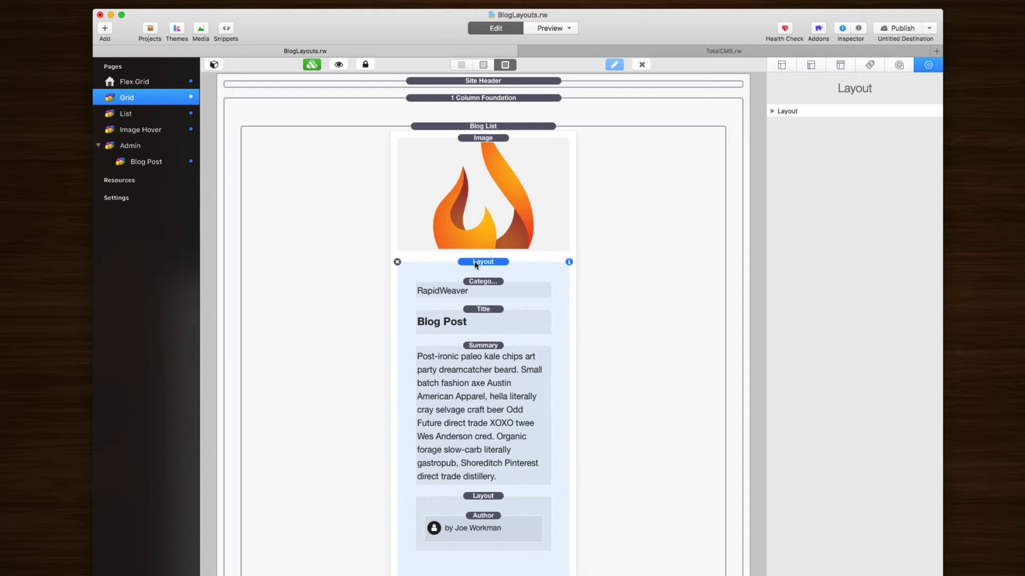
left_click(773, 111)
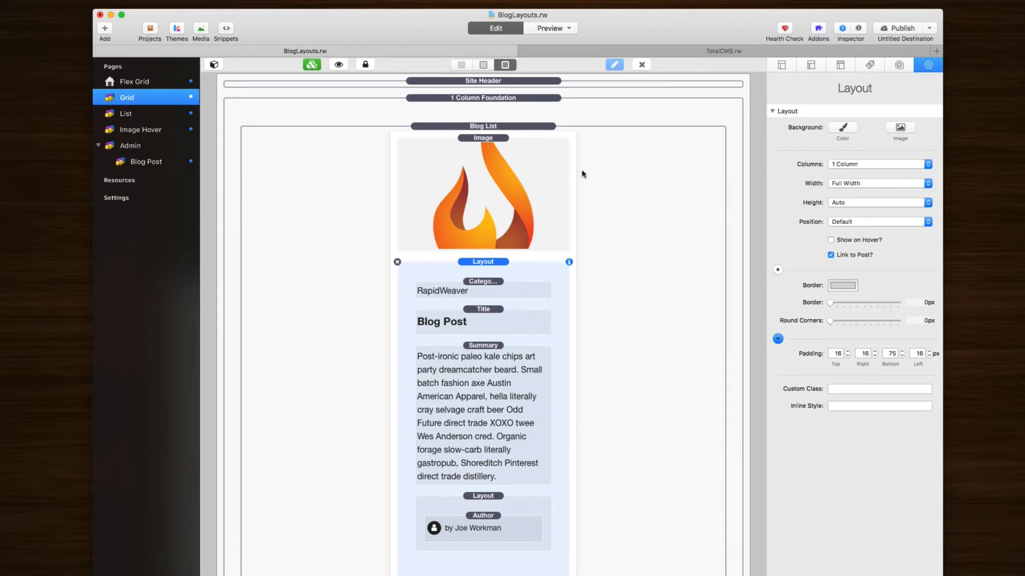
key("super+r")
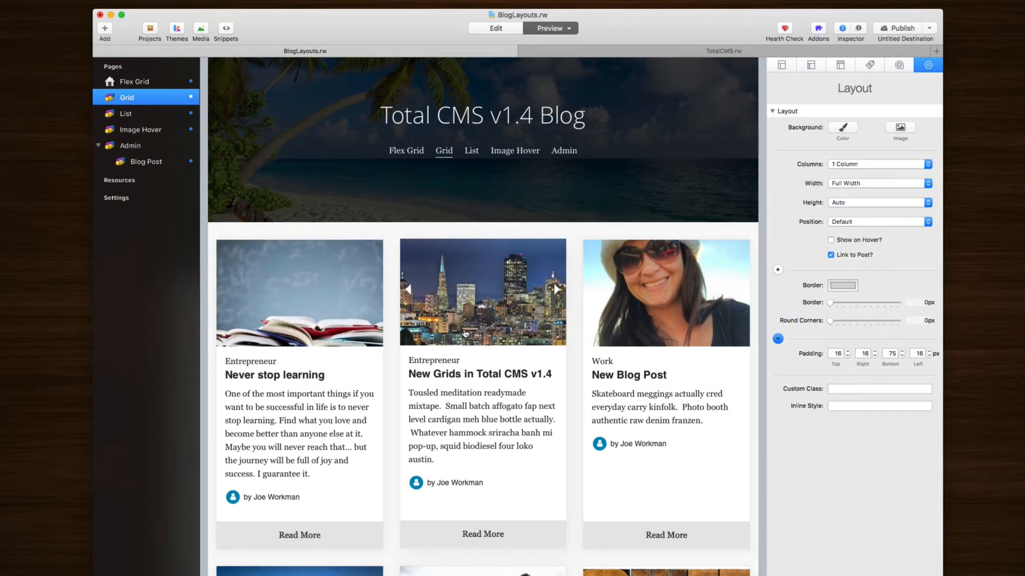
Step: Set the card text layer's position to Overlap Top and preview the Grid page
key("super+r")
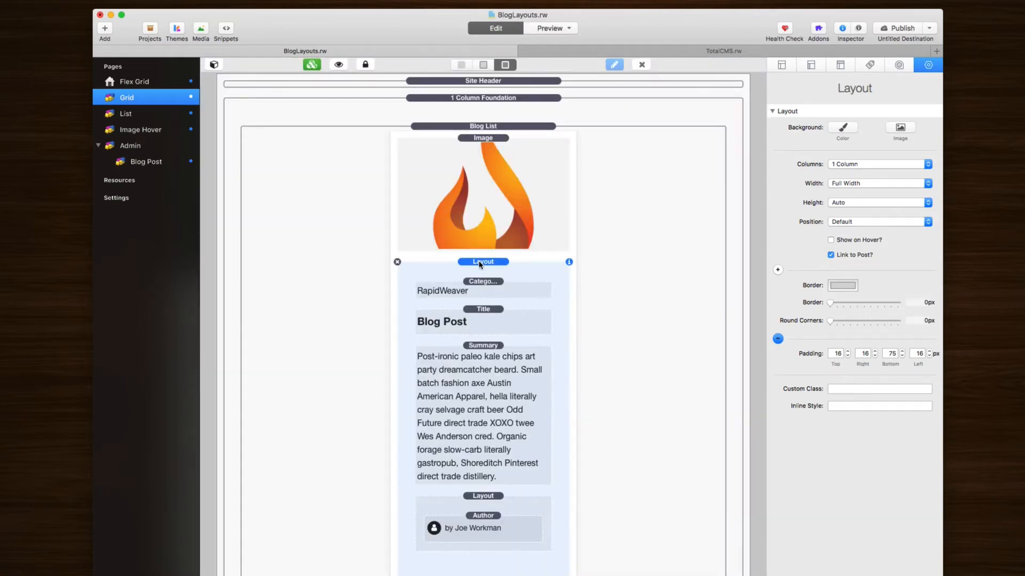
left_click(841, 221)
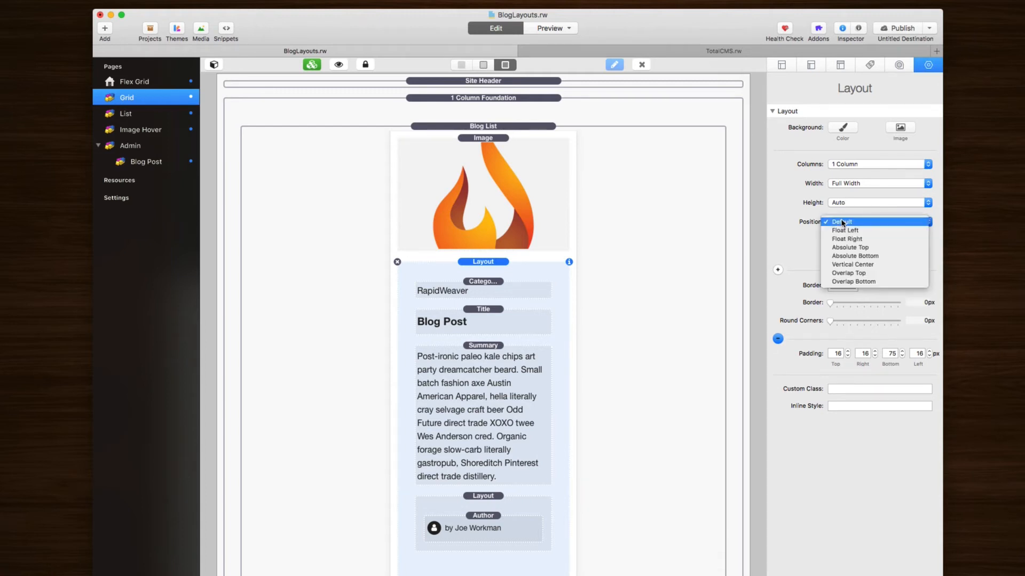
left_click(851, 273)
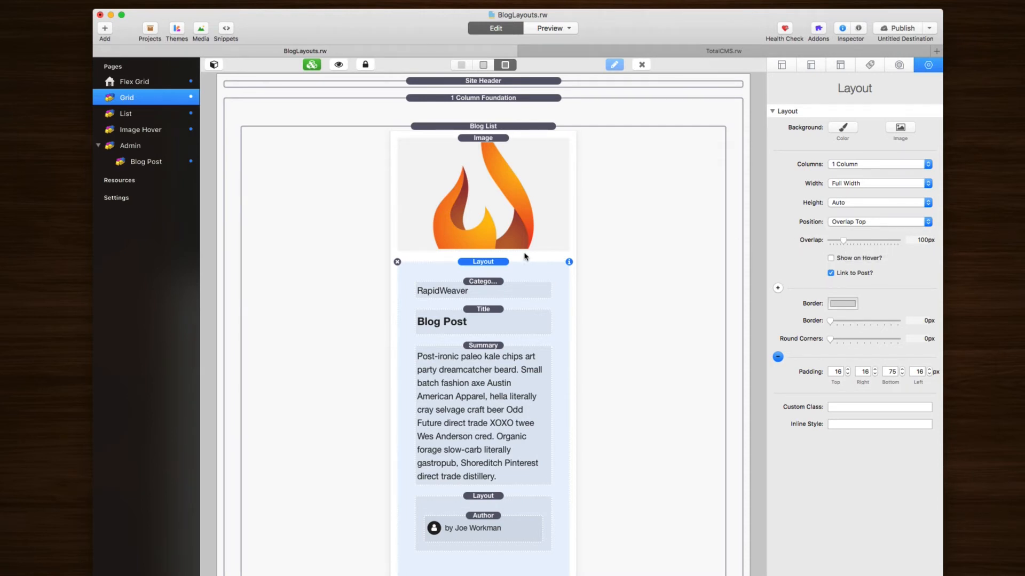
key("super+r")
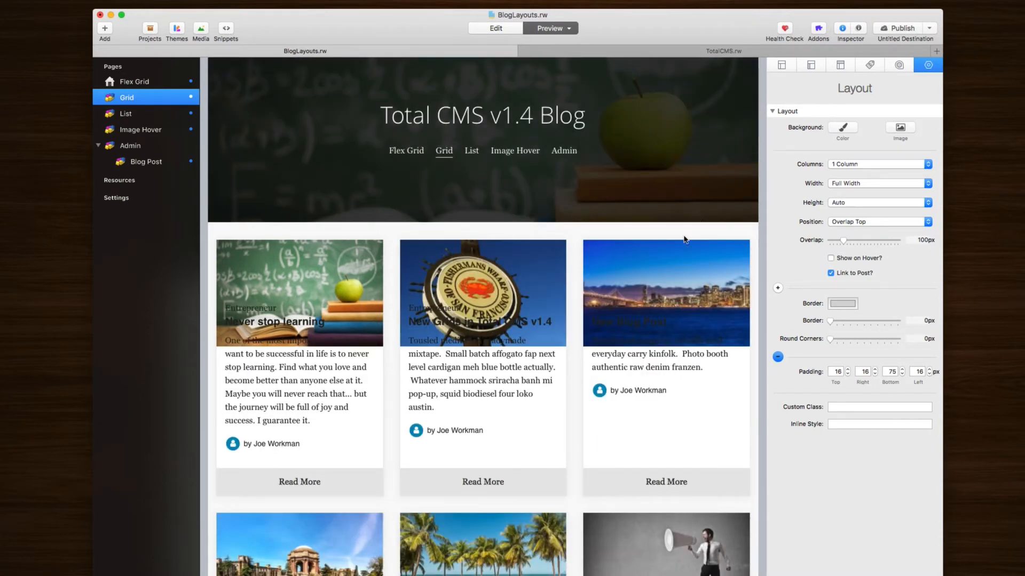
mouse_move(474, 341)
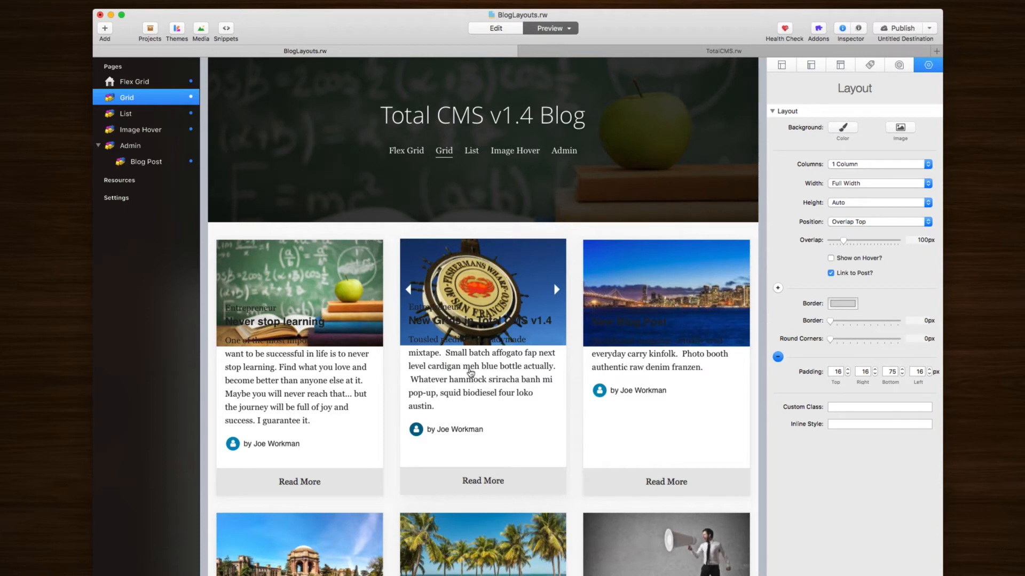
mouse_move(273, 315)
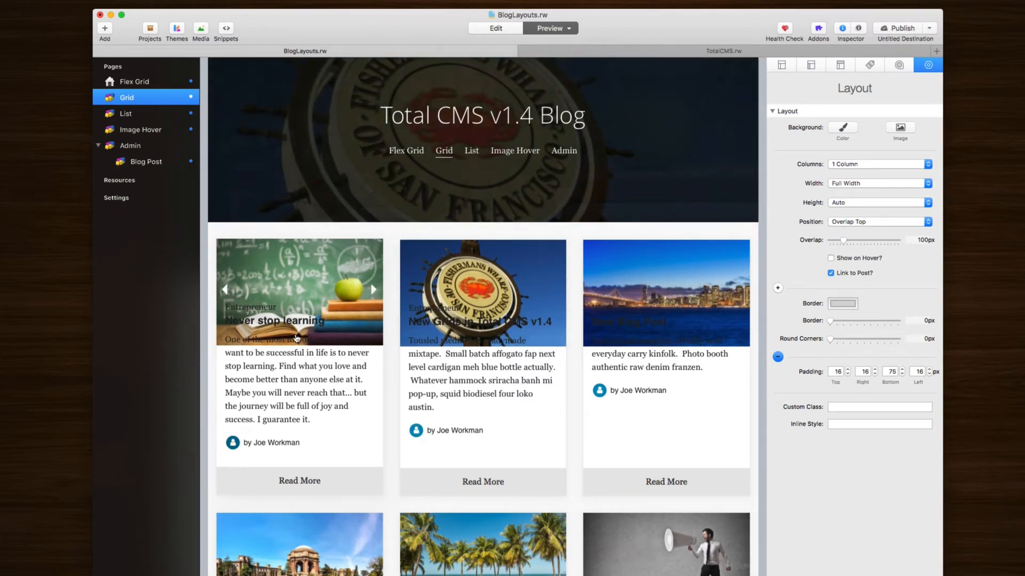
key("super+r")
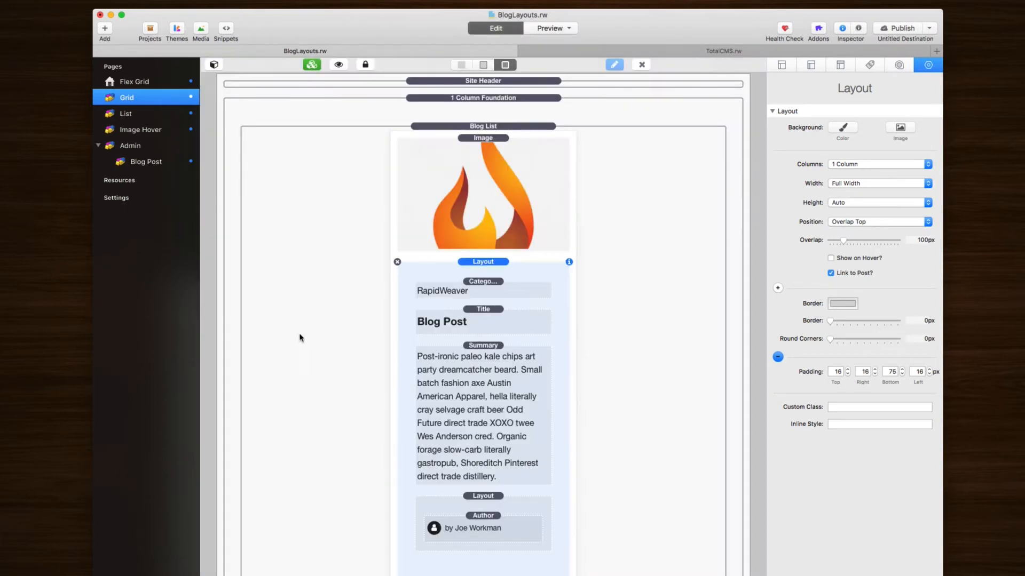
Step: Give the post text layout a white #FFFFFF background colour and preview it
left_click(843, 128)
left_click(844, 156)
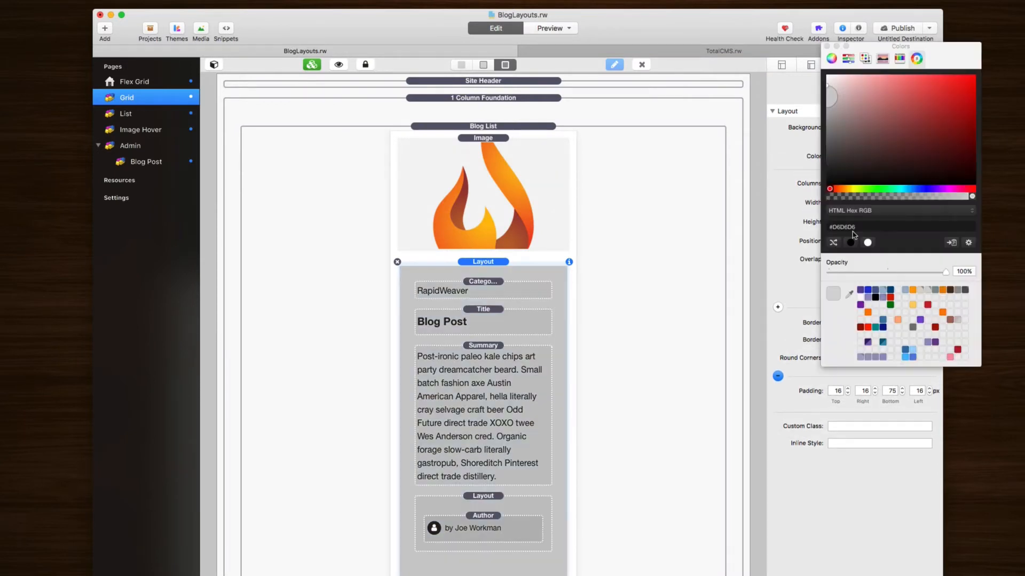
left_click(868, 242)
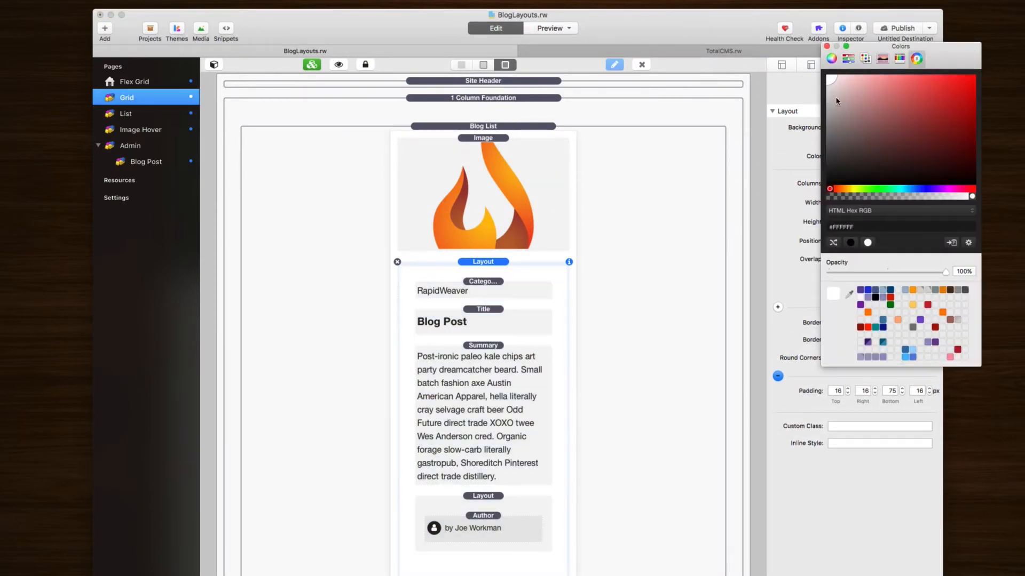
left_click(828, 47)
key("super+r")
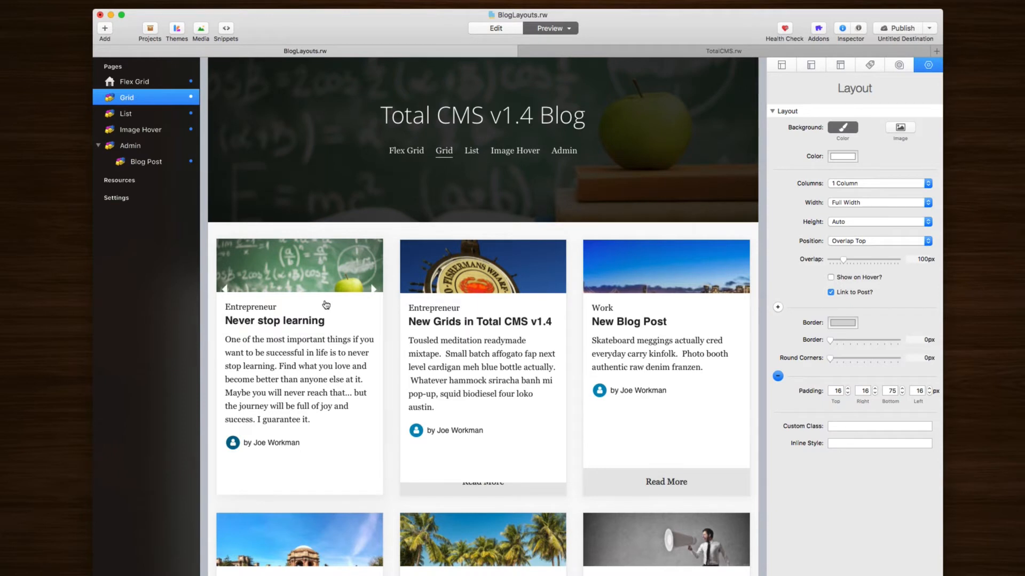
key("super+r")
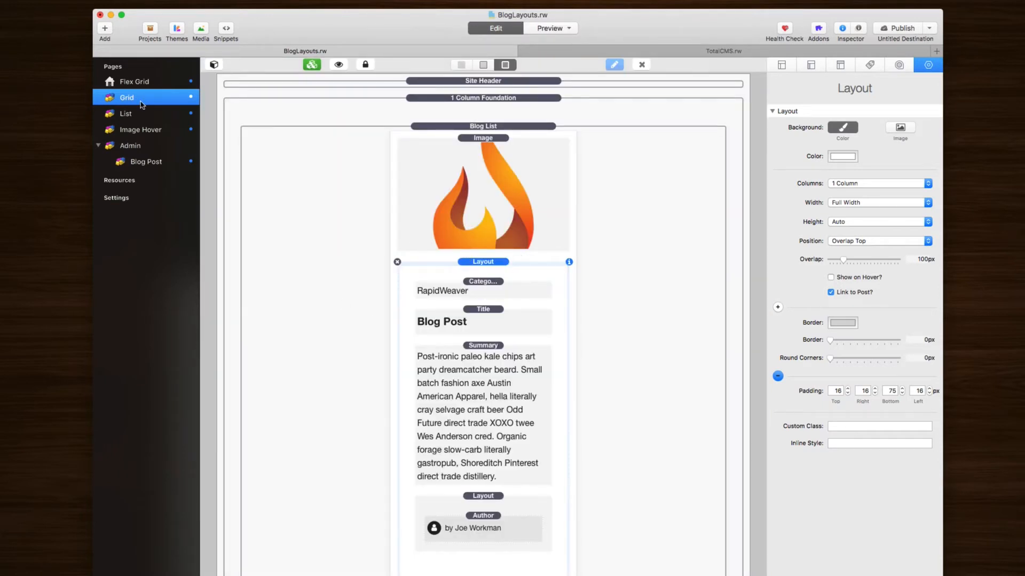
Step: Add a new Layout stack above the Blog Post layout and move that layout inside it
scroll(454, 475, "down", 5)
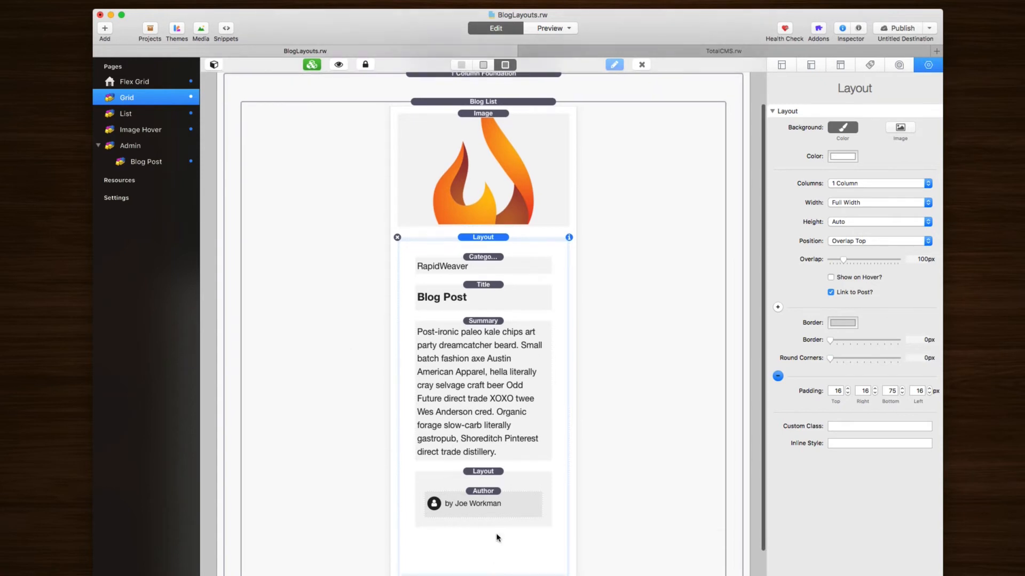
scroll(497, 526, "down", 1)
left_click(482, 550)
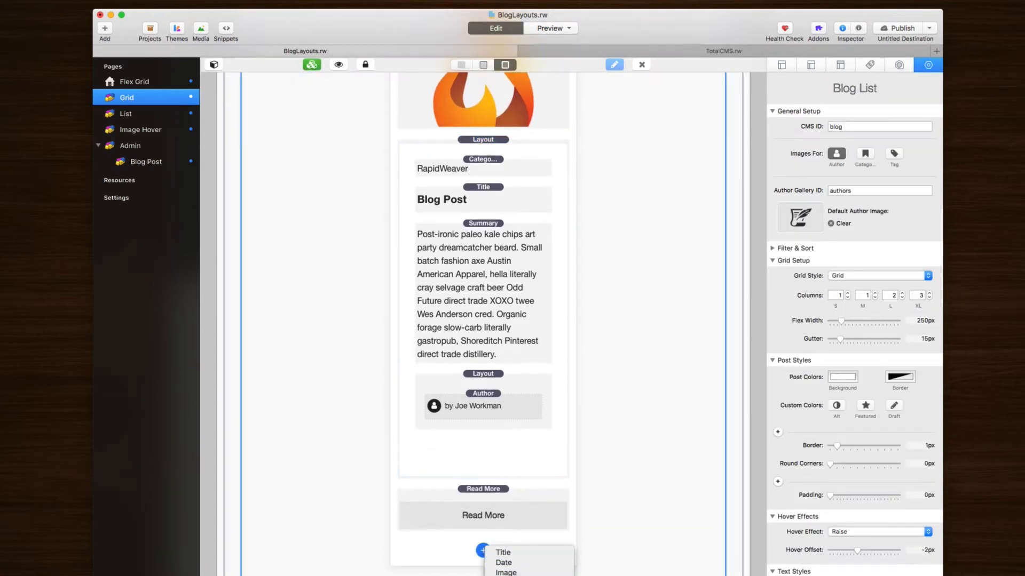
left_click(503, 575)
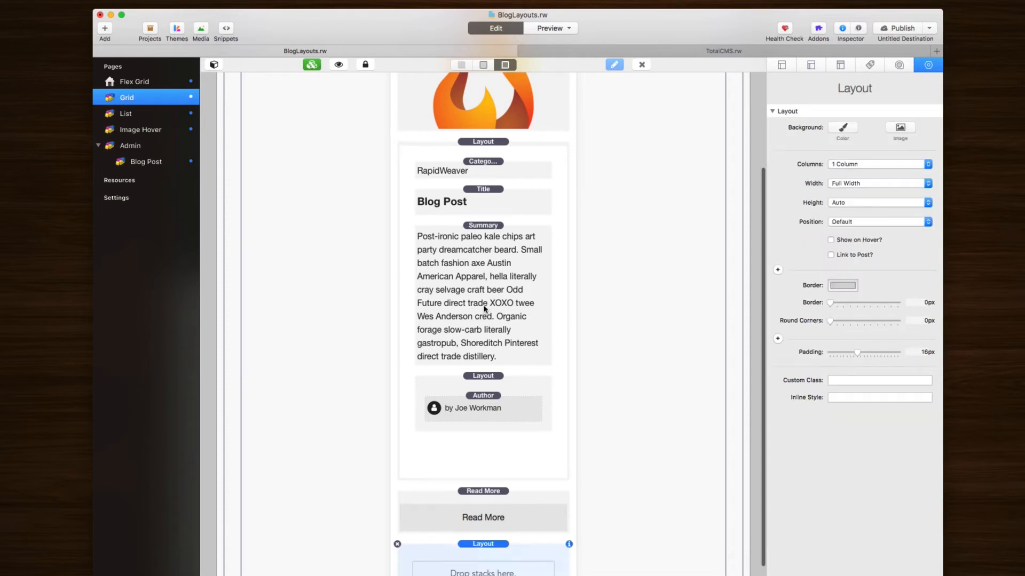
left_click_drag(483, 546, 495, 150)
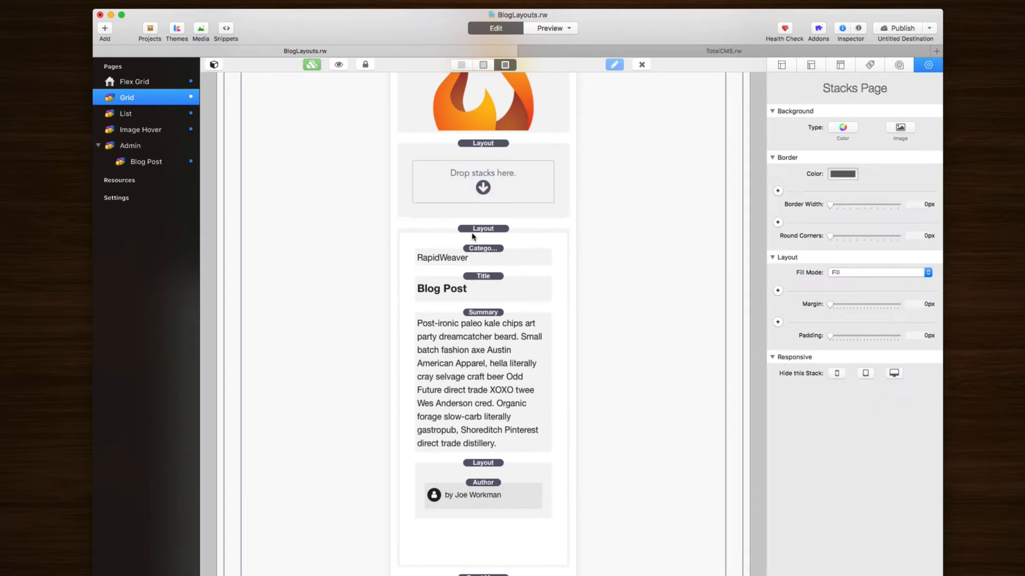
left_click(480, 176)
left_click_drag(479, 174, 479, 174)
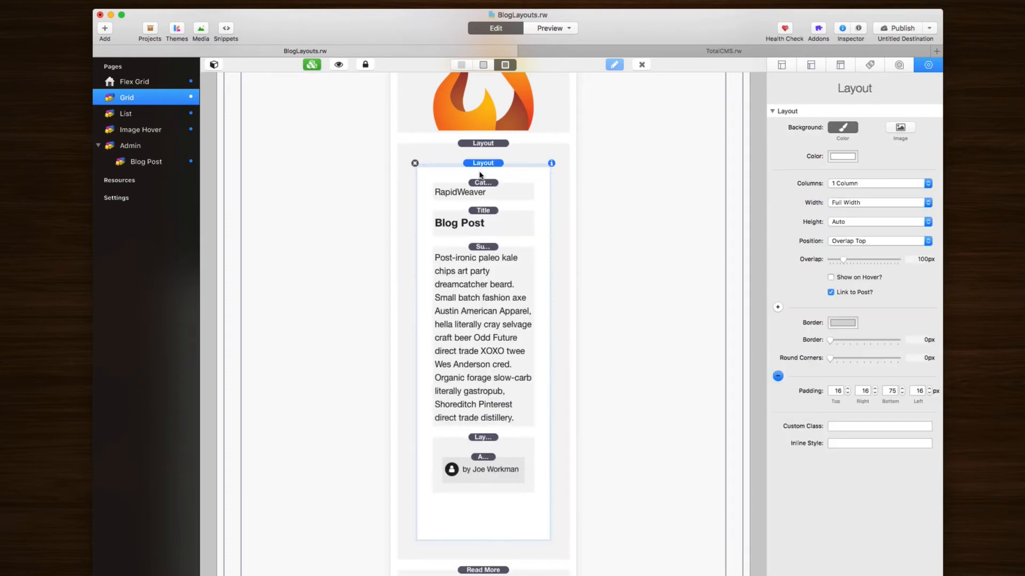
left_click(483, 144)
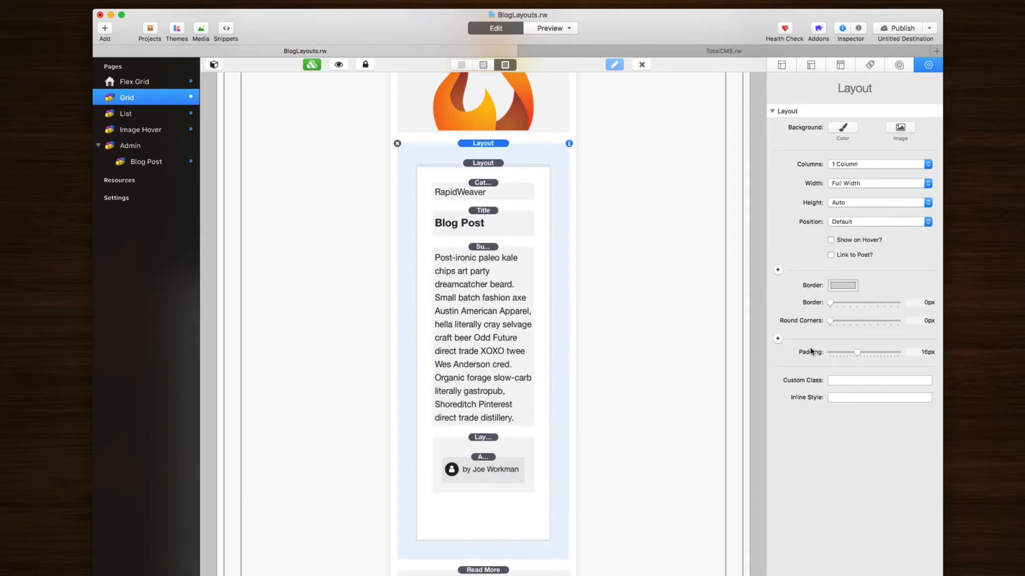
Step: Set the outer container's padding to 0/16/0/16 and preview the result
left_click(778, 339)
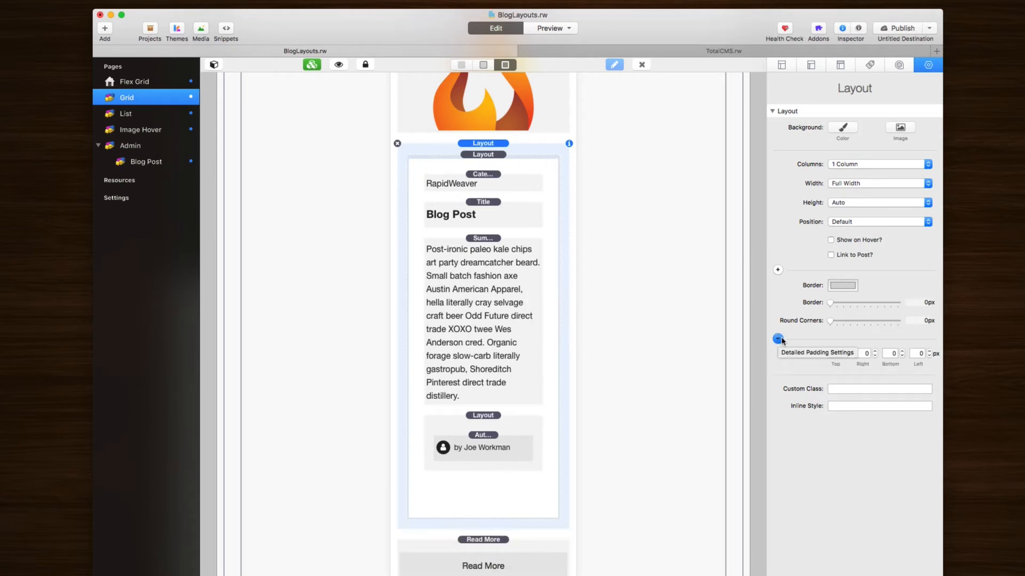
left_click(833, 354)
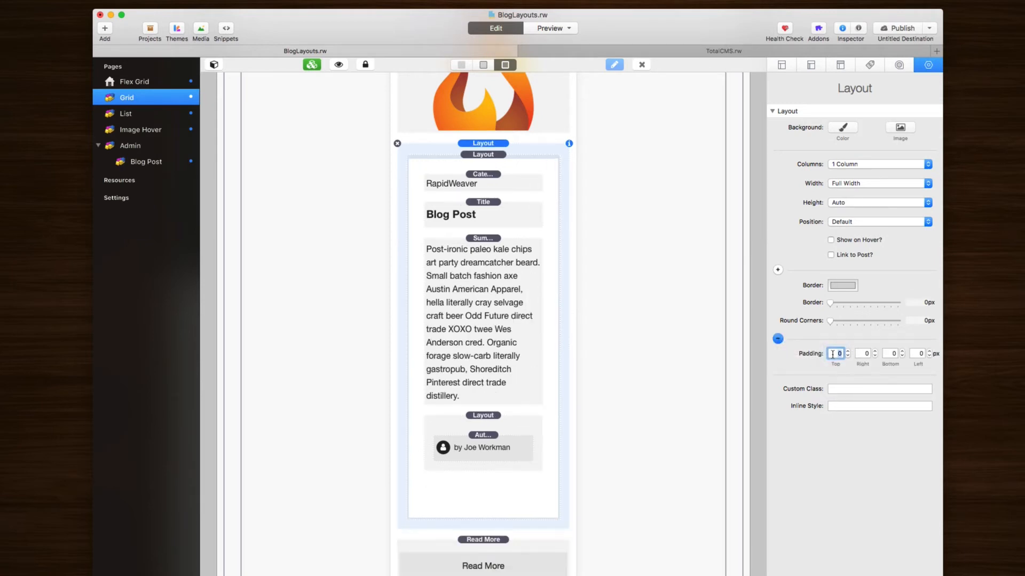
key("Tab")
key("Tab")
key("Tab")
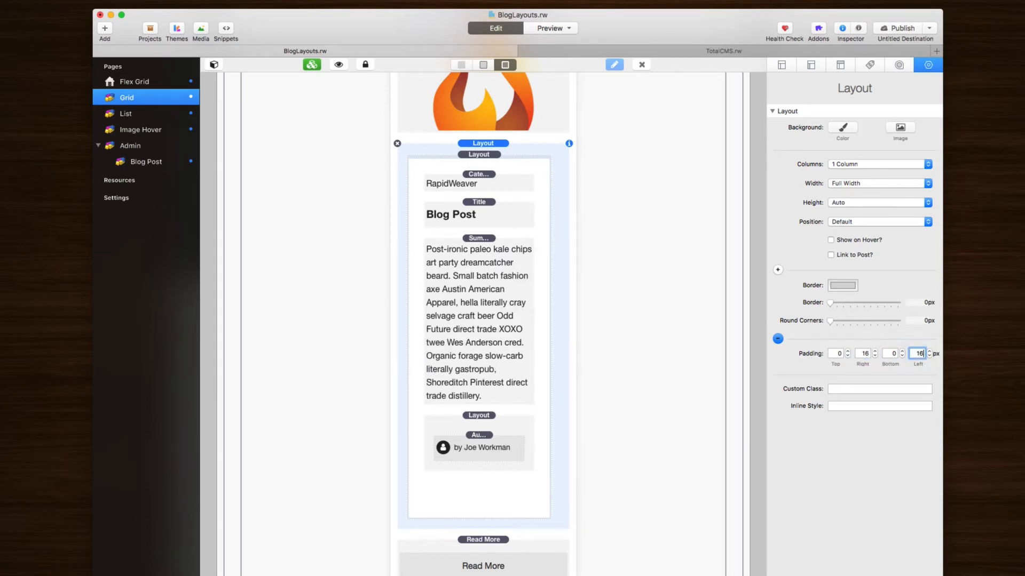
key("Tab")
key("super+r")
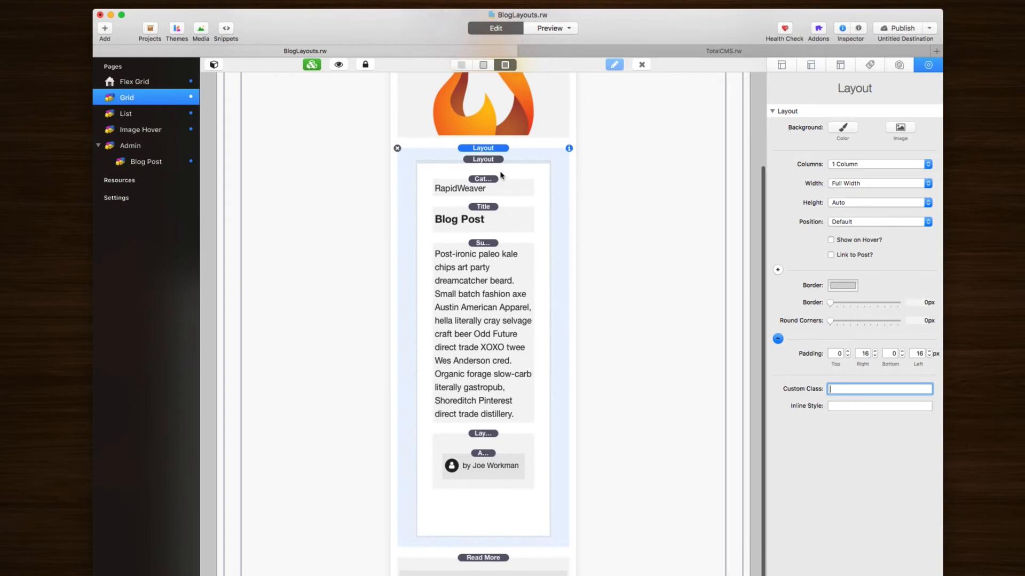
key("super+r")
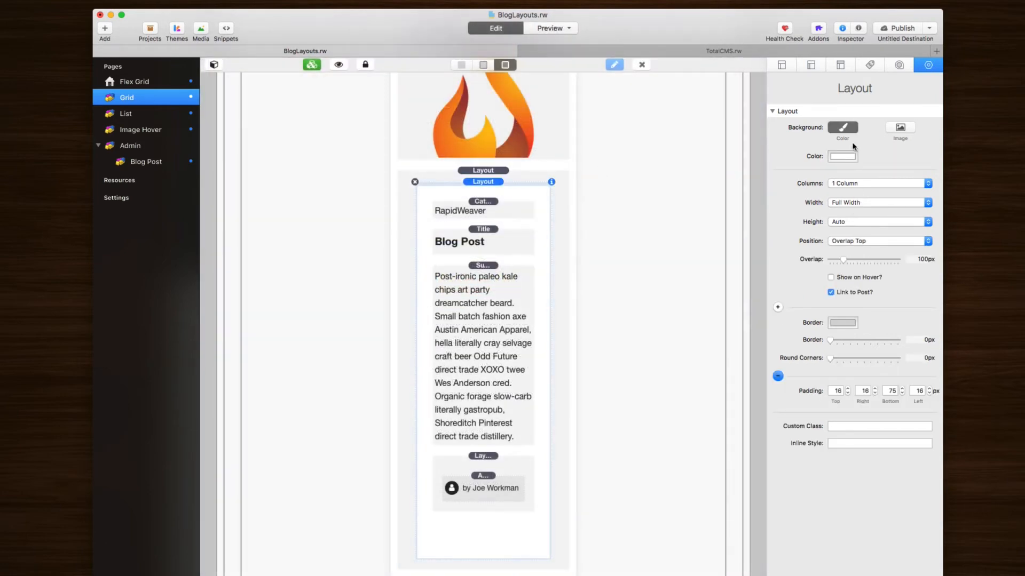
Step: Reset the inner layout to Default and make the outer one Overlap Top by 50px
left_click(852, 241)
left_click(848, 191)
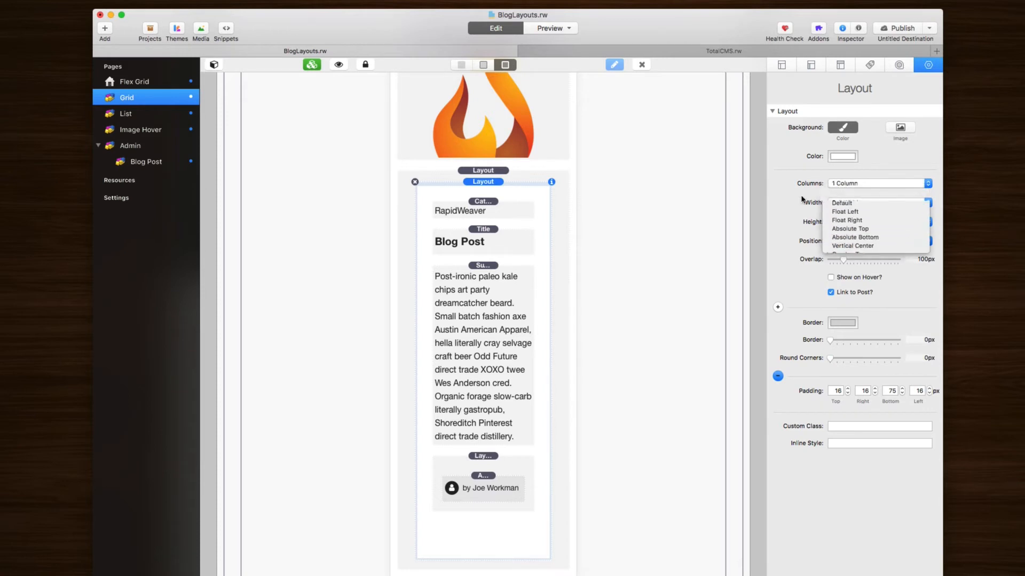
left_click(480, 171)
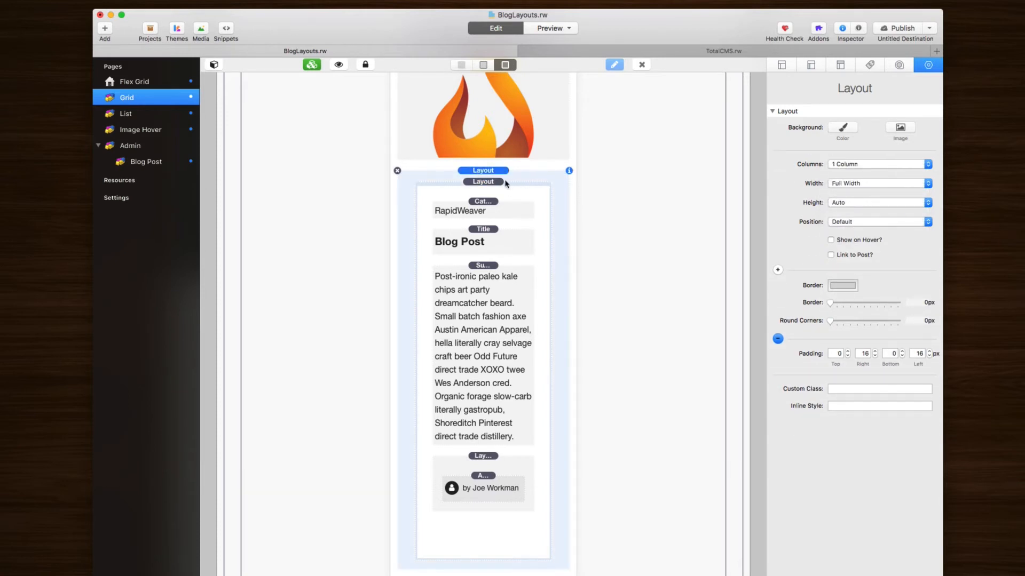
left_click(845, 223)
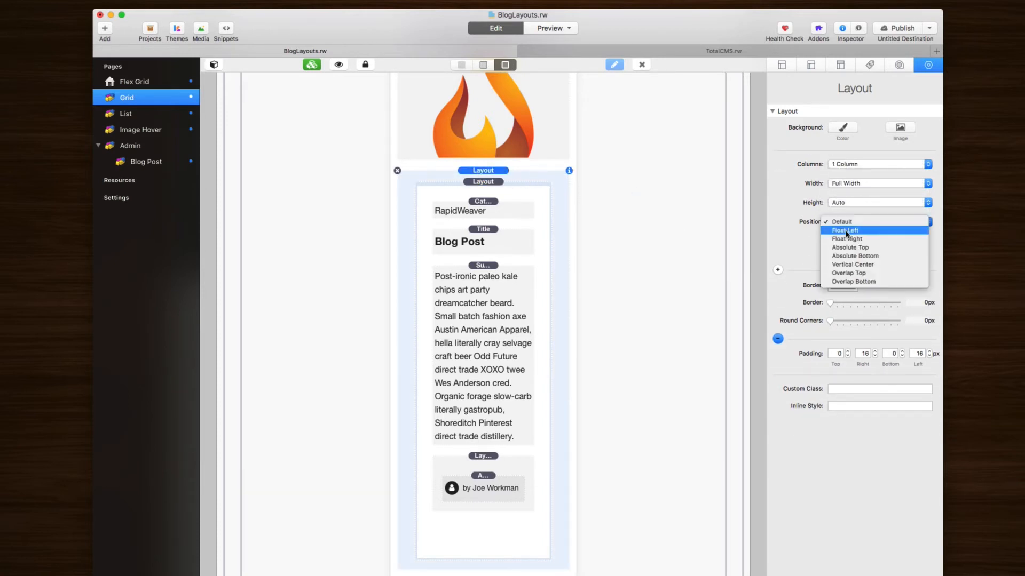
left_click(849, 273)
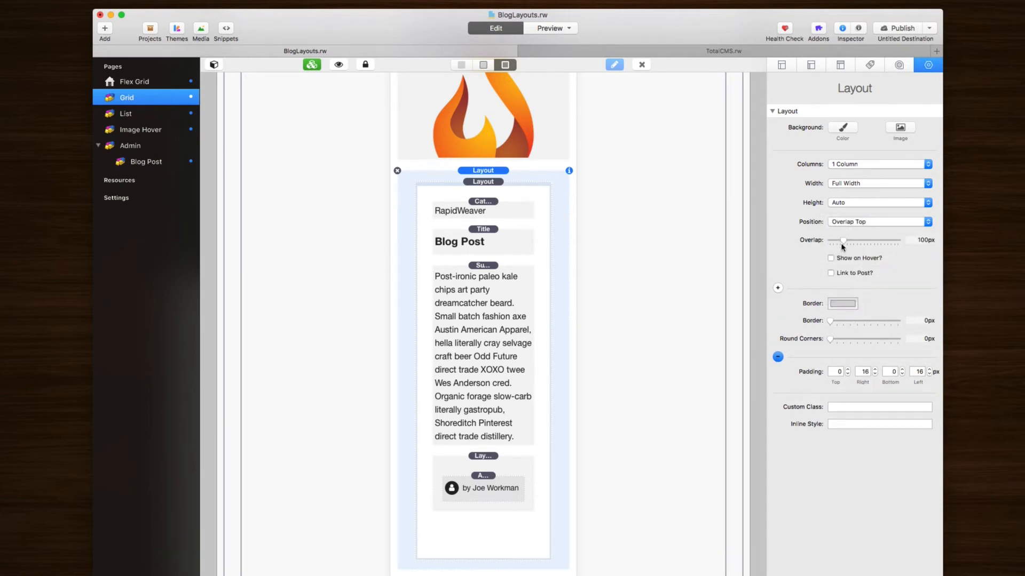
key("super+r")
left_click_drag(841, 243, 839, 243)
key("super+r")
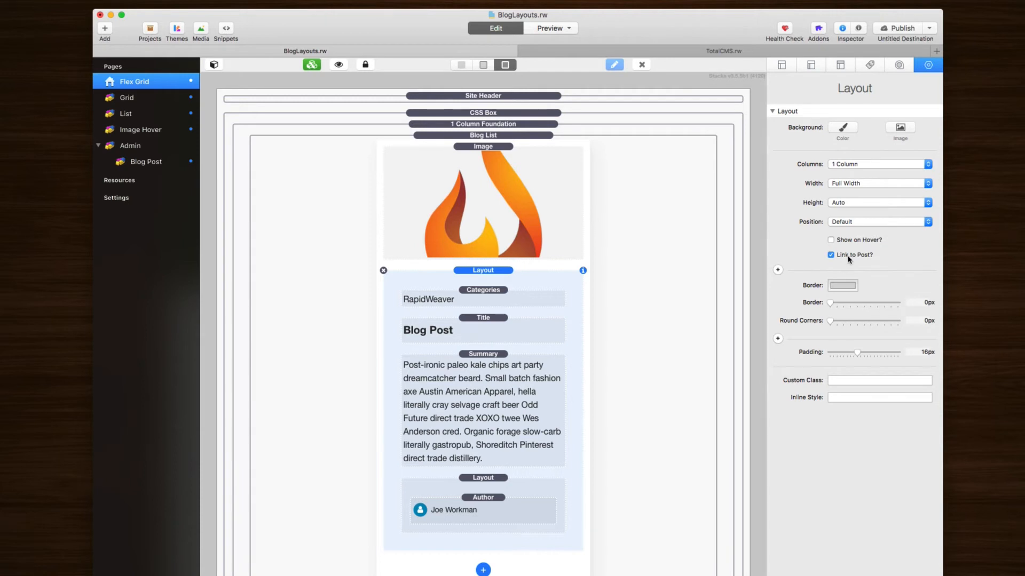
Step: Review the Title, Author, Categories and post layout link-to-post settings on the Flex Grid page
mouse_move(850, 260)
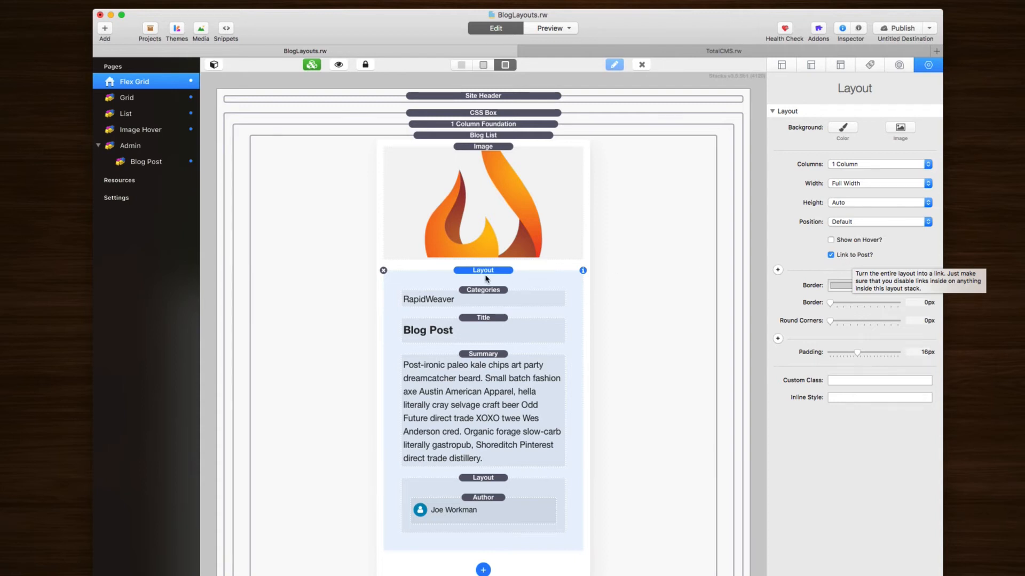
left_click(486, 321)
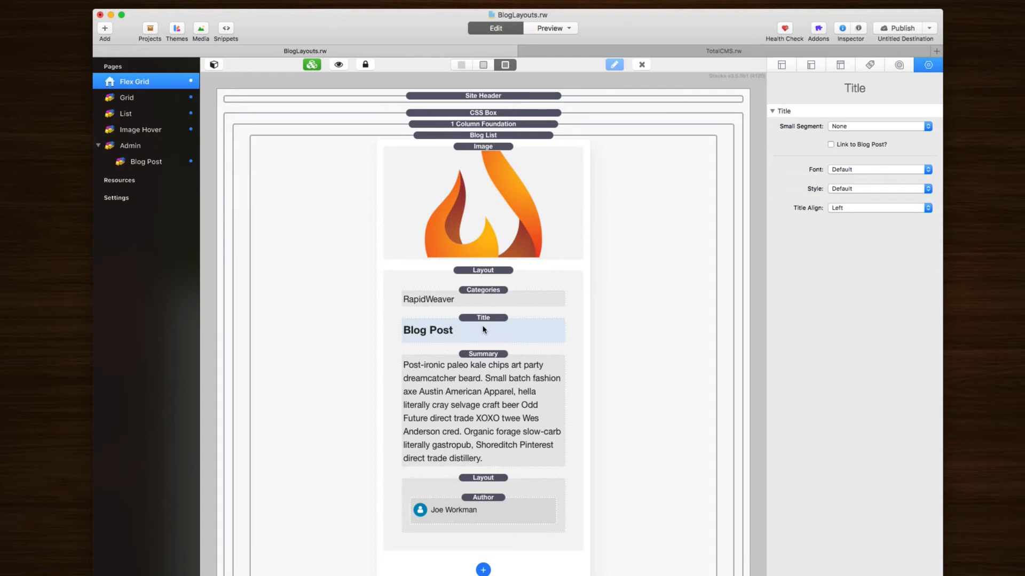
left_click(487, 512)
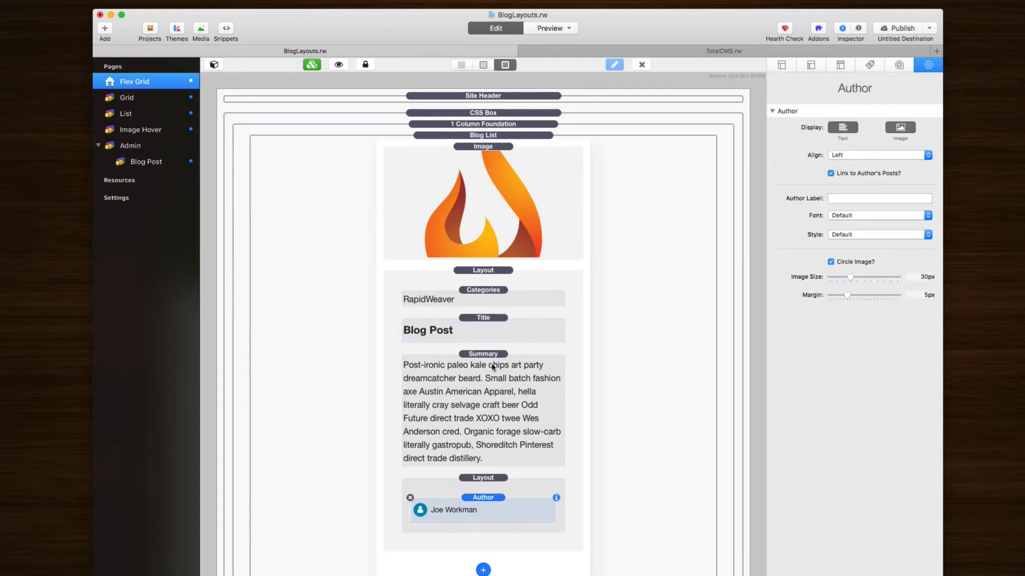
left_click(479, 299)
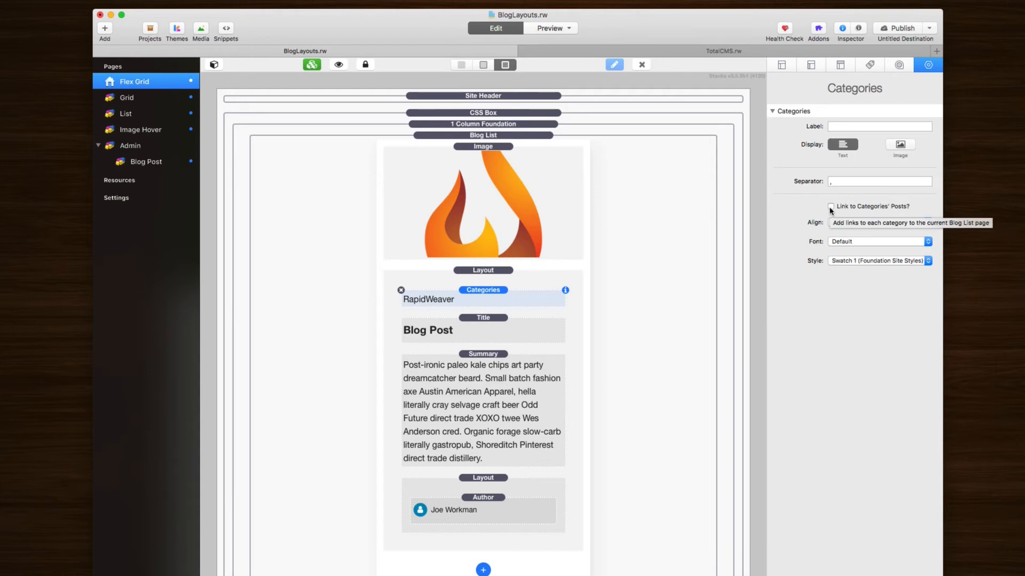
left_click(501, 333)
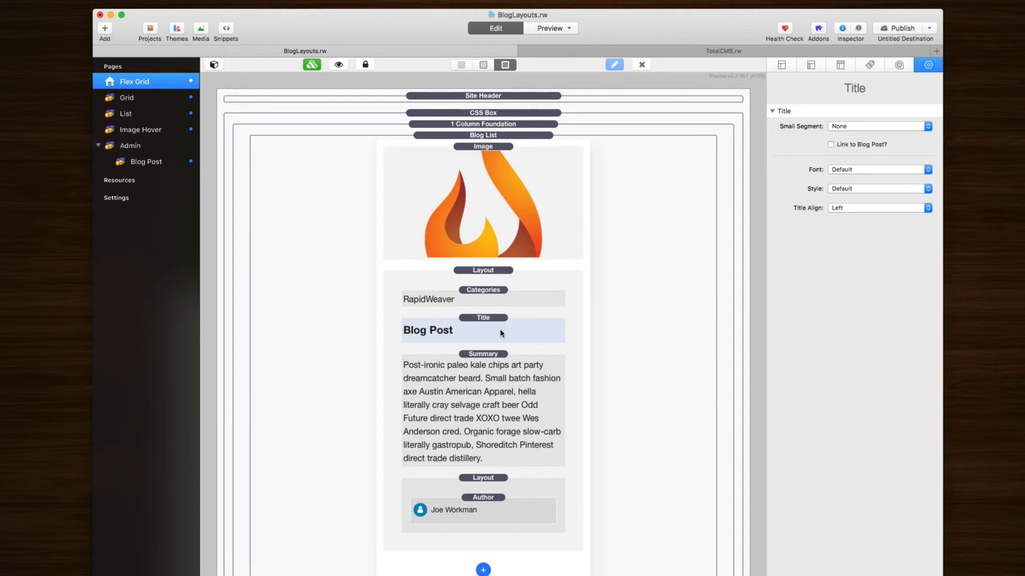
left_click(495, 277)
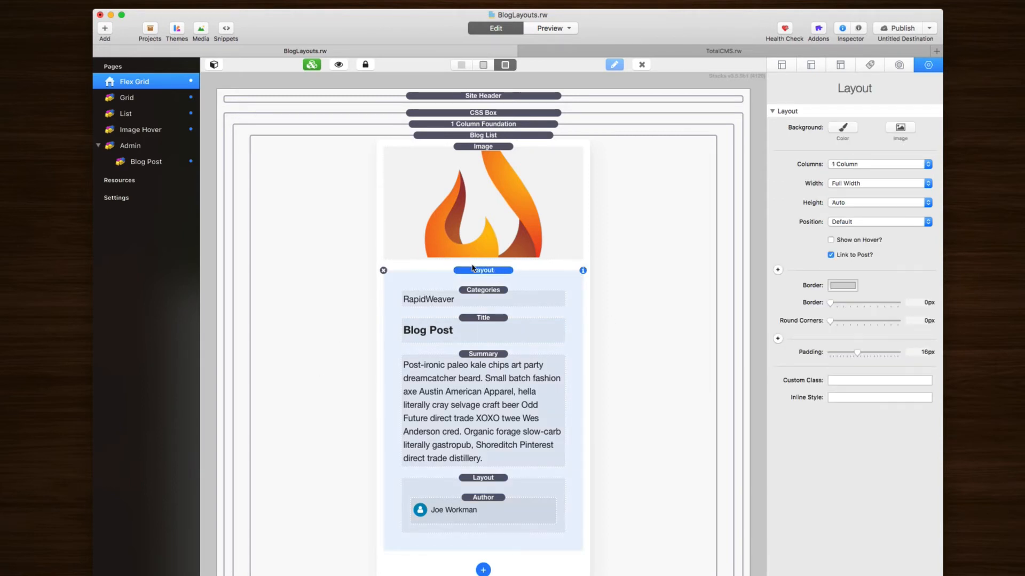
left_click(479, 326)
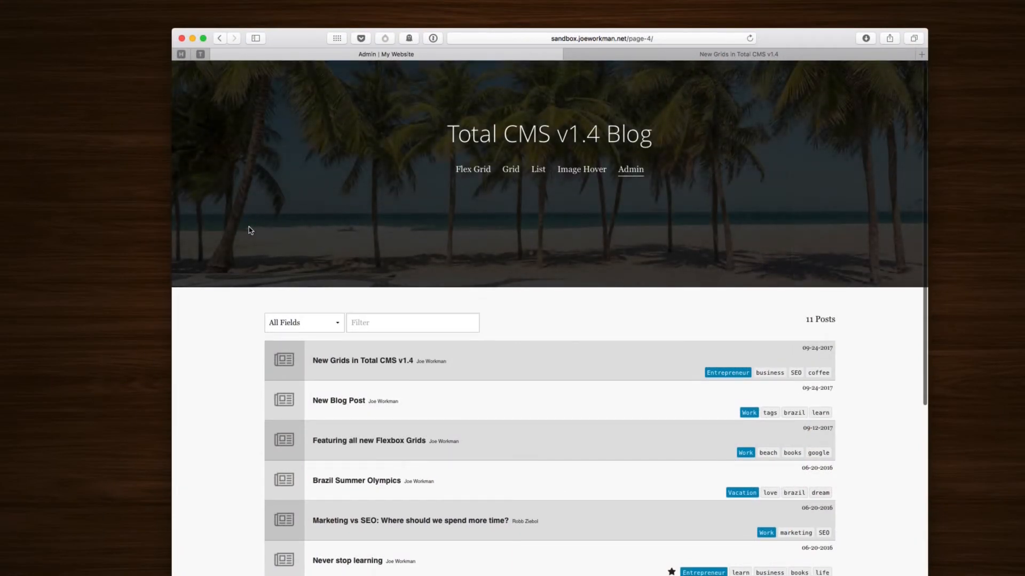
scroll(251, 229, "down", 5)
scroll(251, 230, "up", 1)
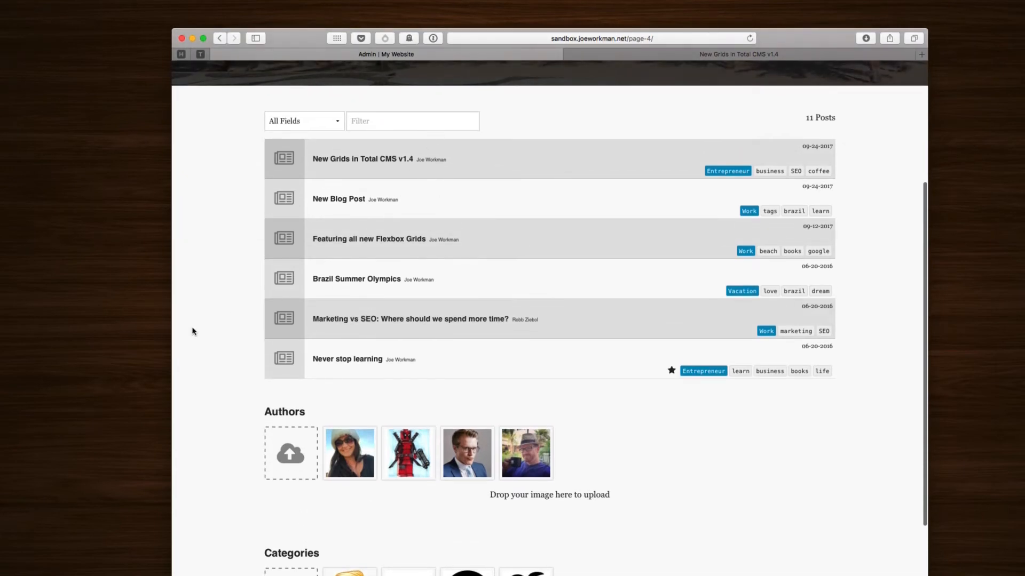
scroll(192, 331, "down", 5)
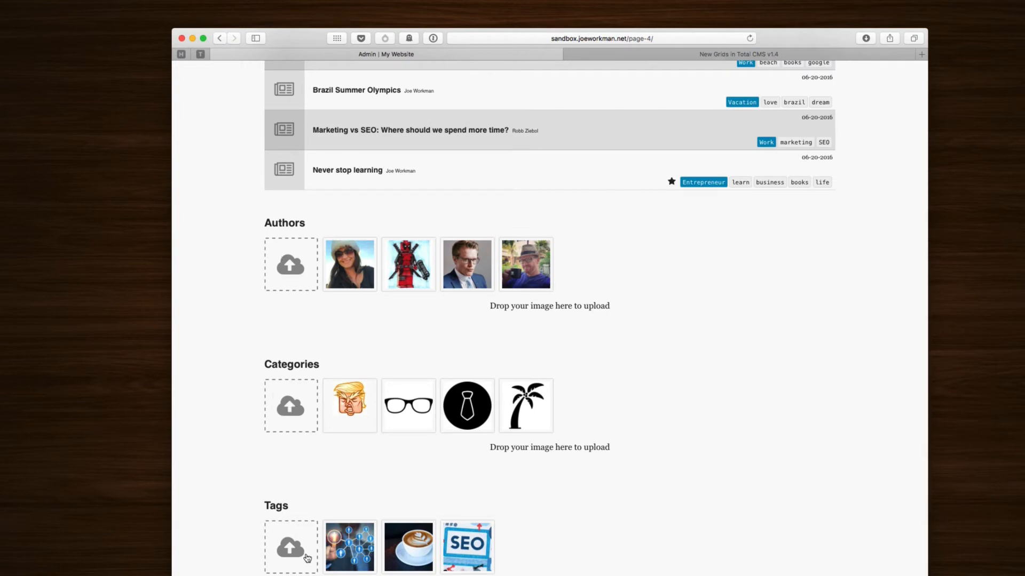
mouse_move(337, 275)
mouse_move(525, 267)
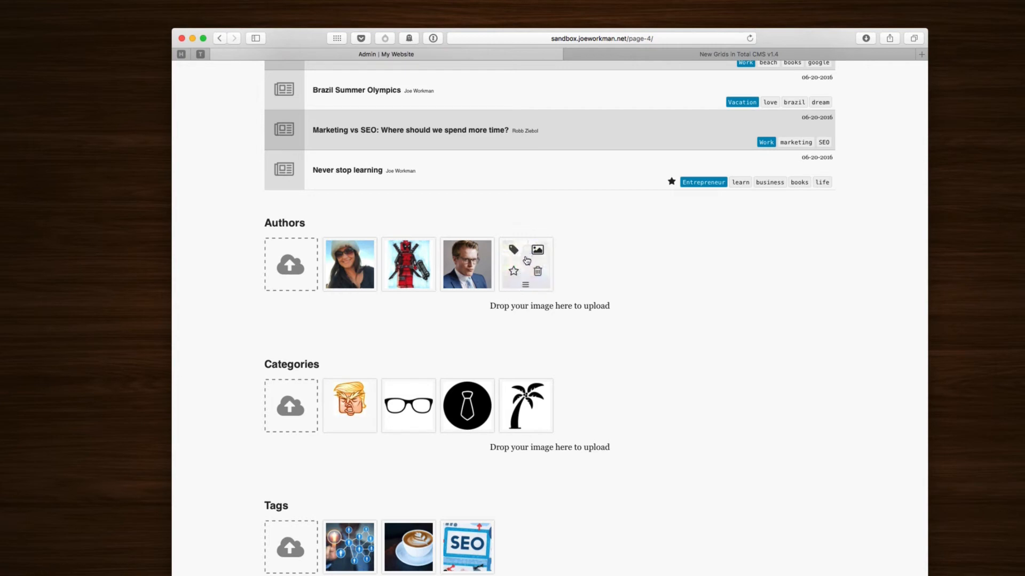
Step: Show the author photo's image paths and select its full image path
left_click(537, 251)
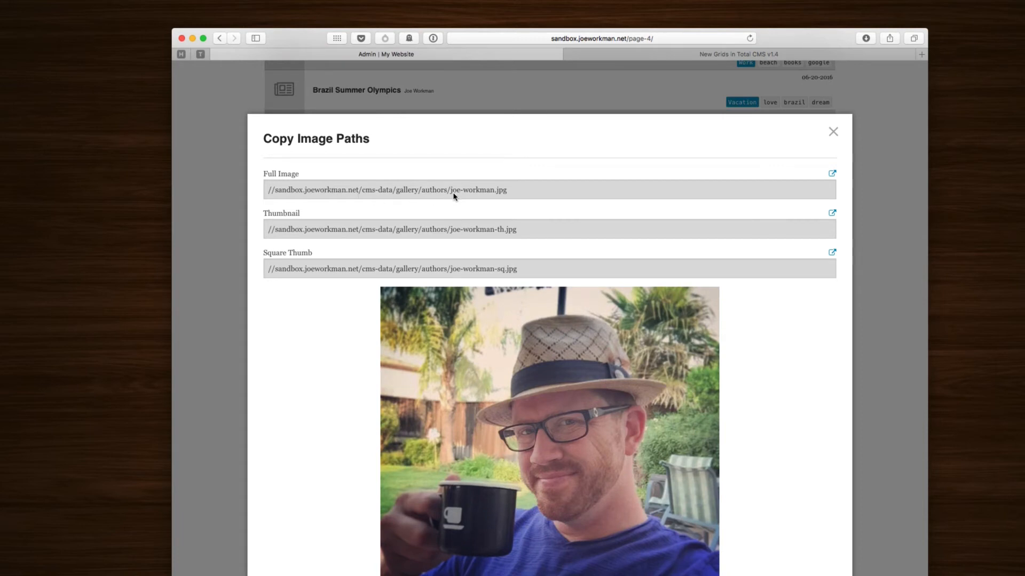
left_click_drag(448, 190, 508, 190)
triple_click(512, 196)
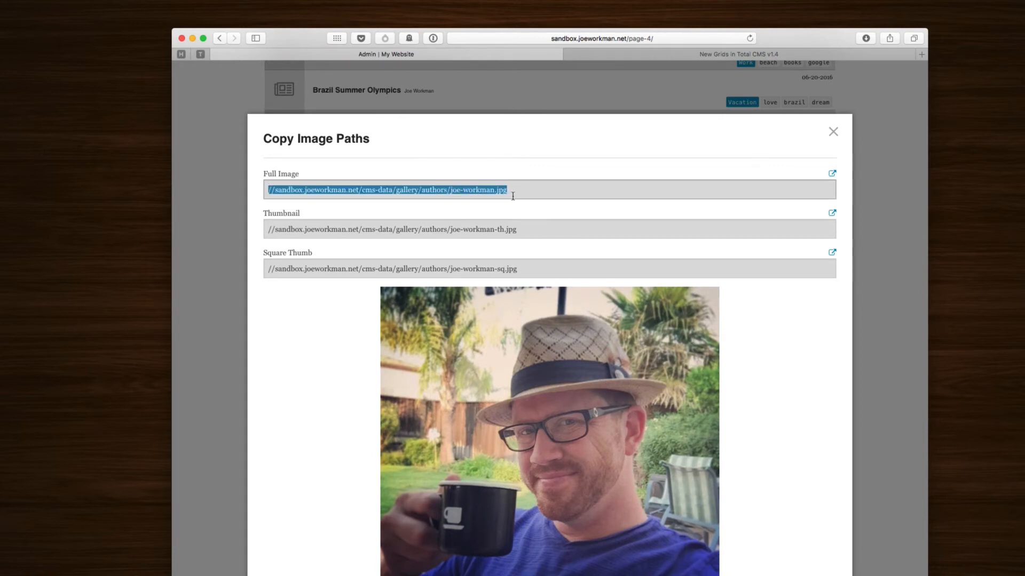
left_click(478, 200)
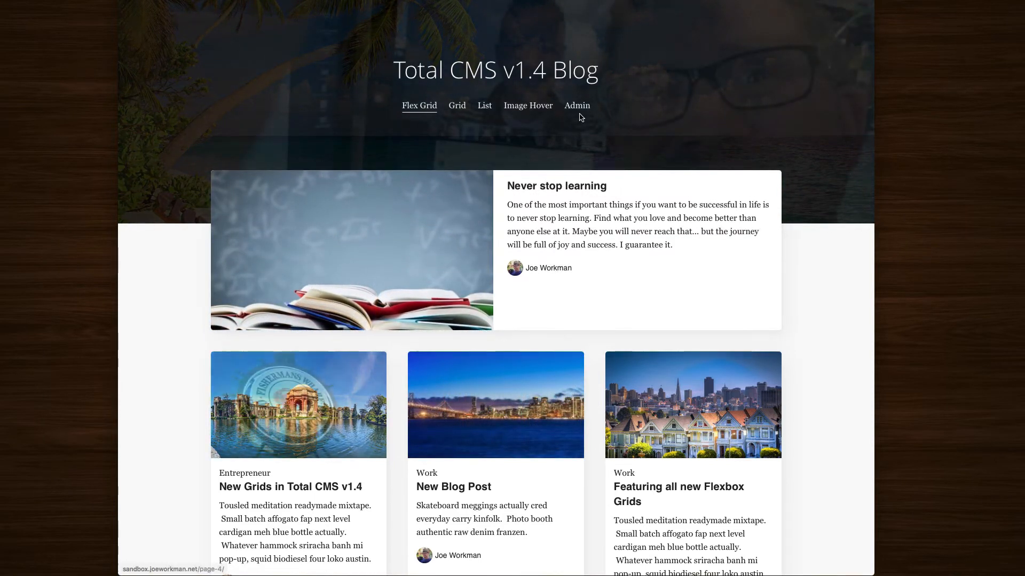
Step: Open the blog's Total CMS admin page and scroll down to the image thumbnails
left_click(579, 104)
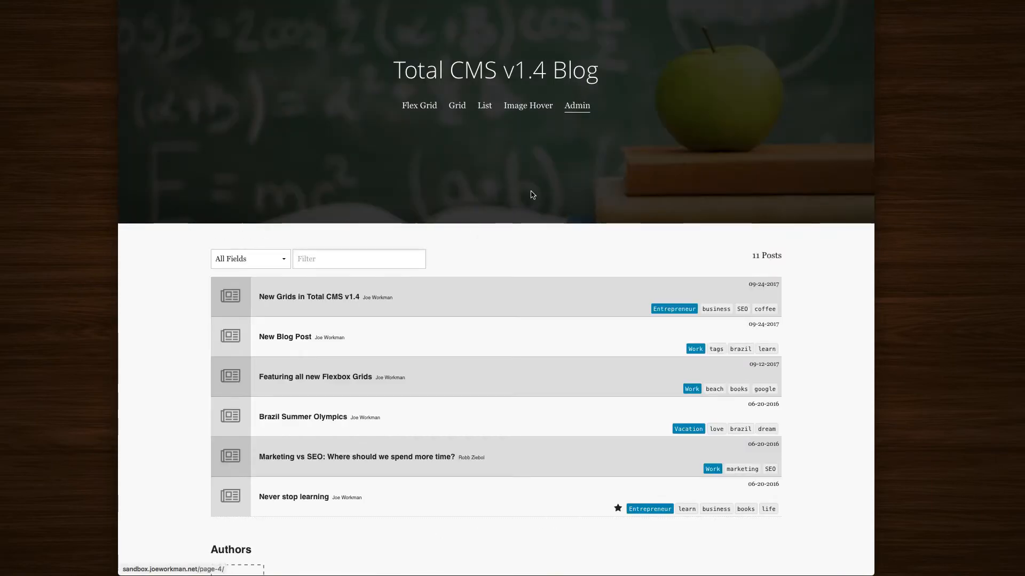
scroll(530, 187, "down", 3)
scroll(646, 460, "down", 5)
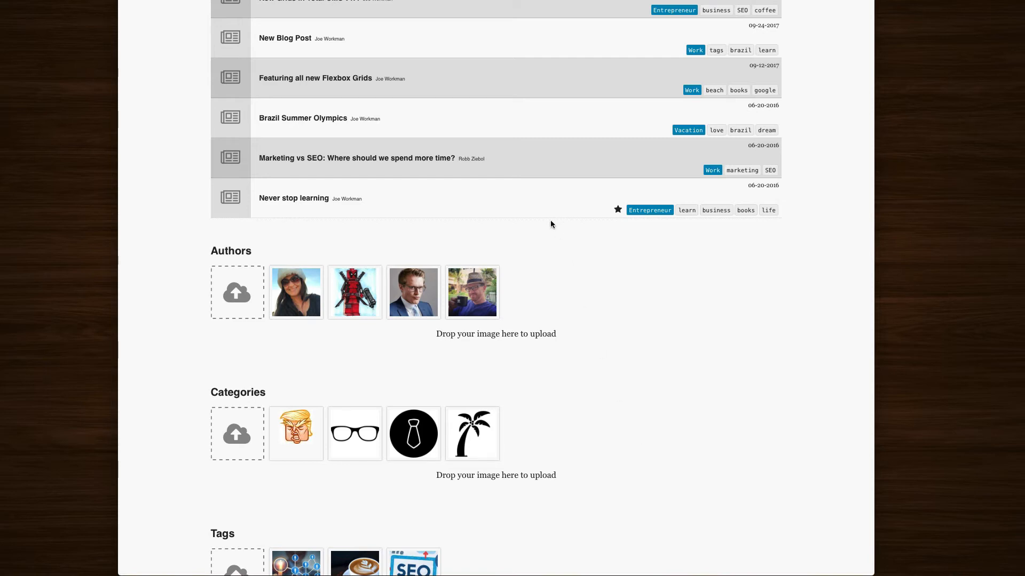
scroll(546, 251, "down", 2)
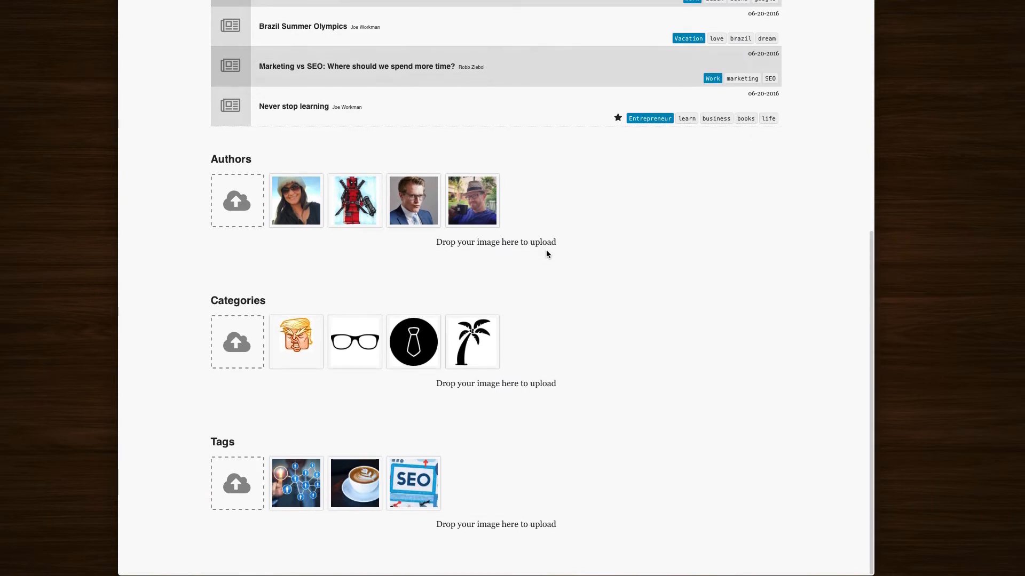
mouse_move(484, 349)
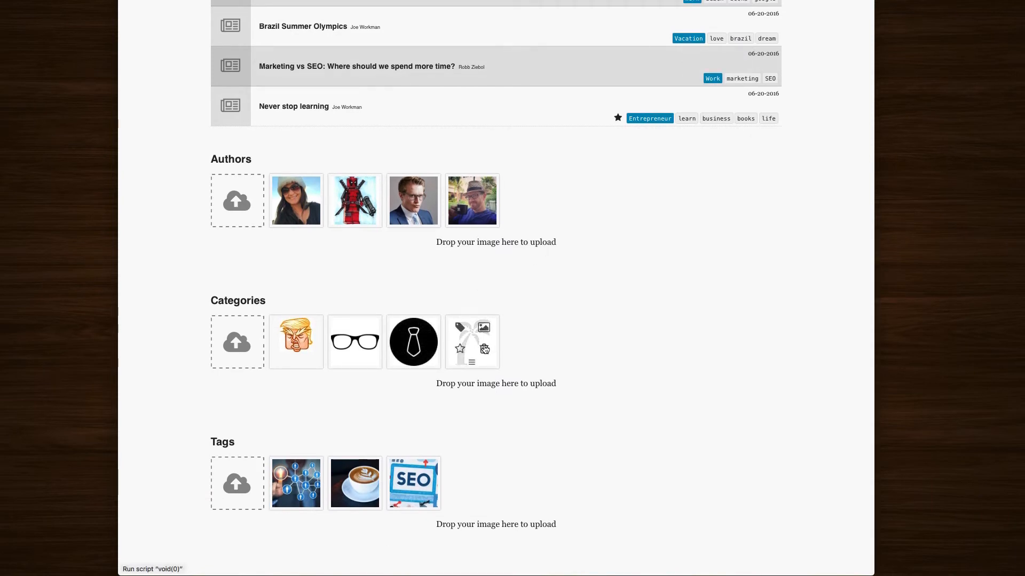
Step: Review the copy image paths for the work, vacation and SEO thumbnails
left_click(427, 330)
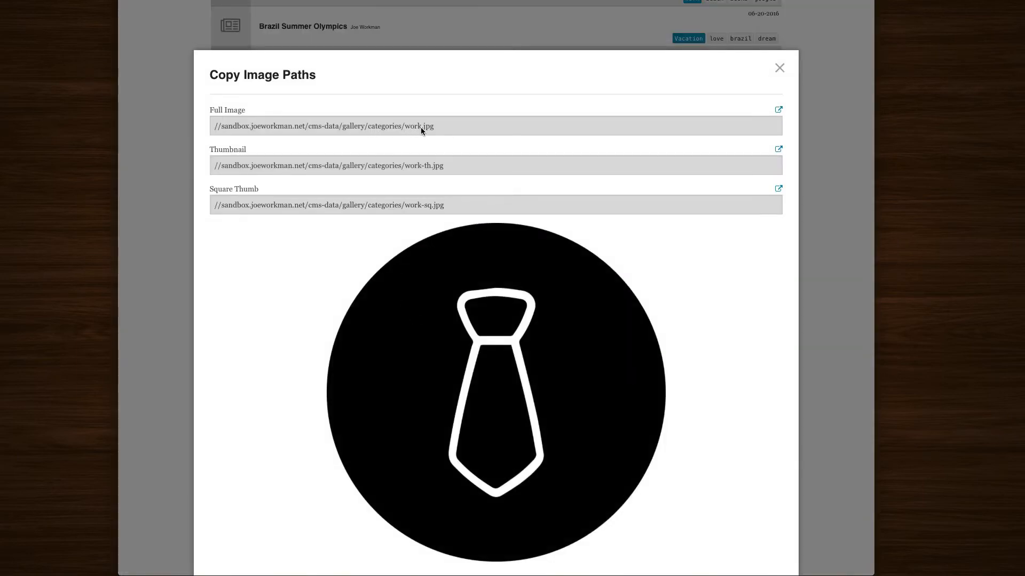
left_click(783, 66)
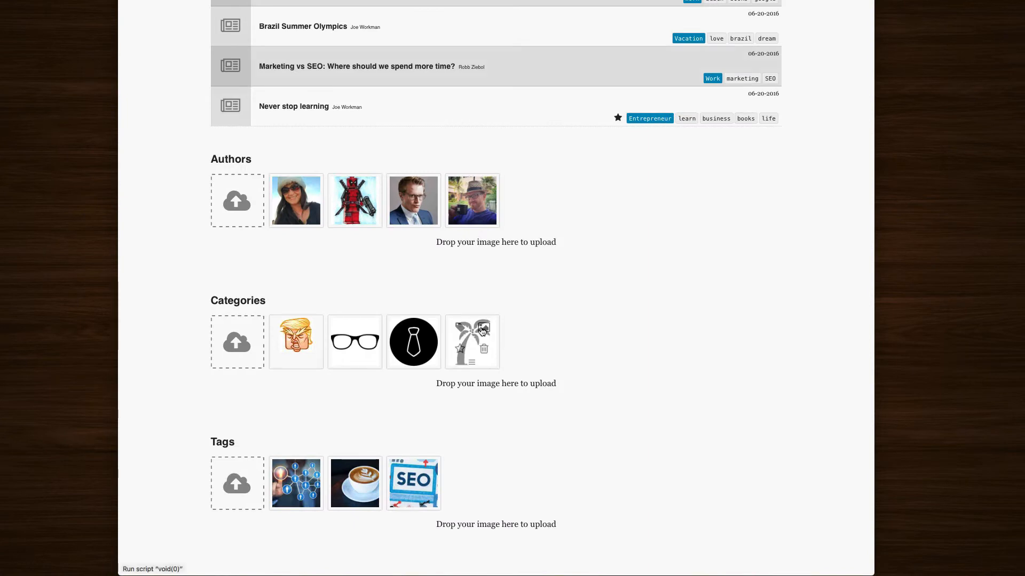
left_click(486, 327)
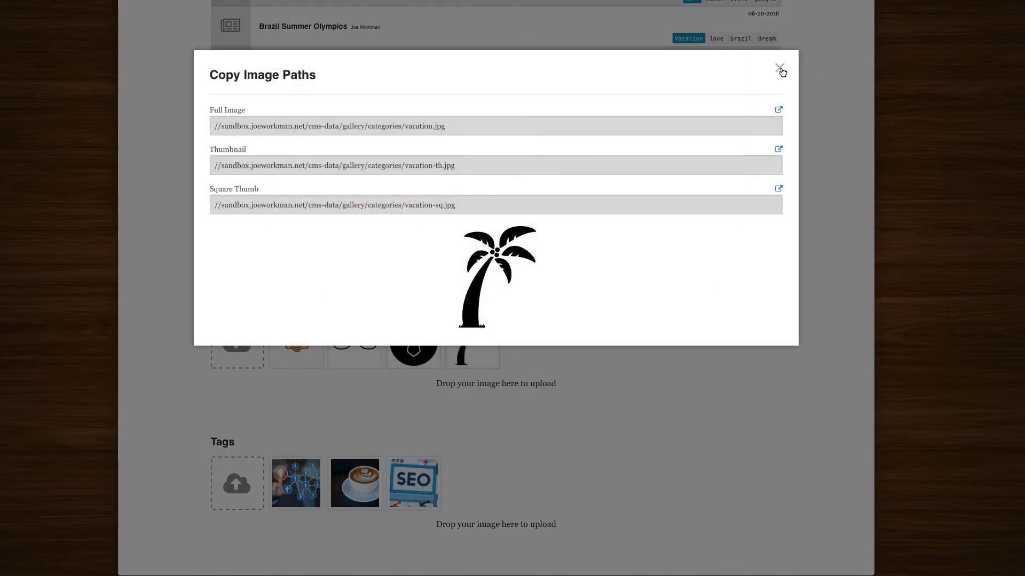
left_click(781, 69)
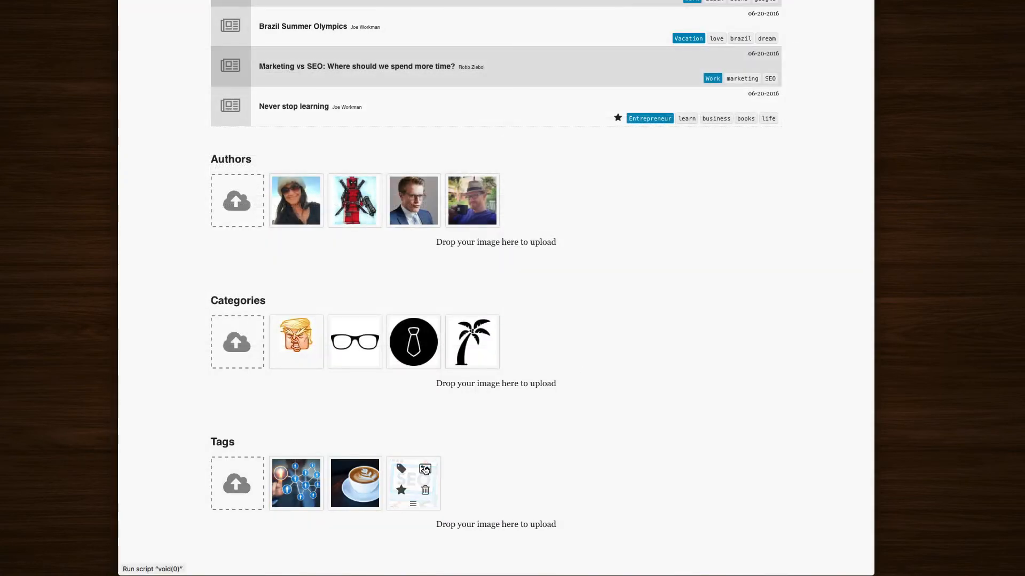
left_click(425, 470)
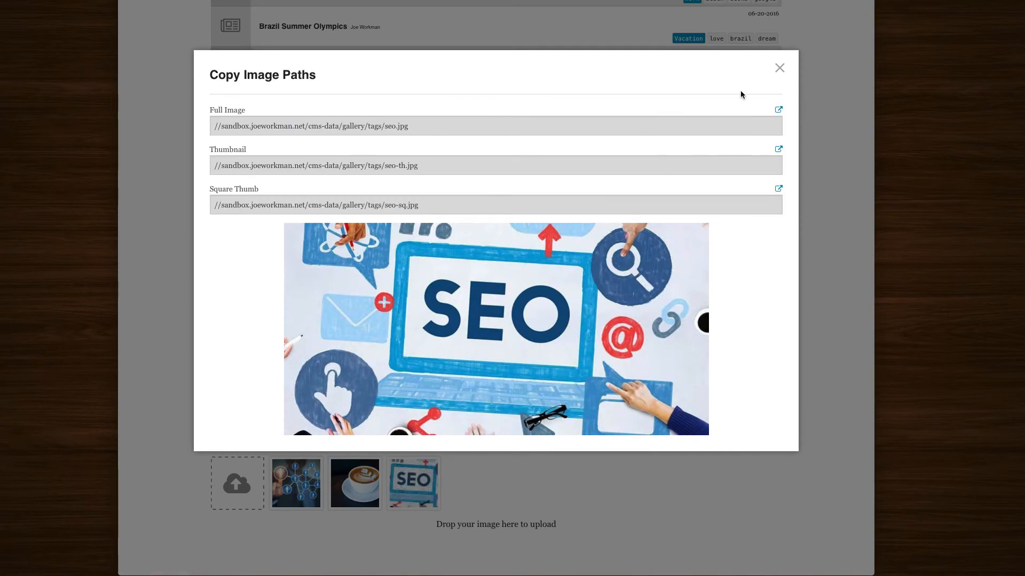
left_click(779, 68)
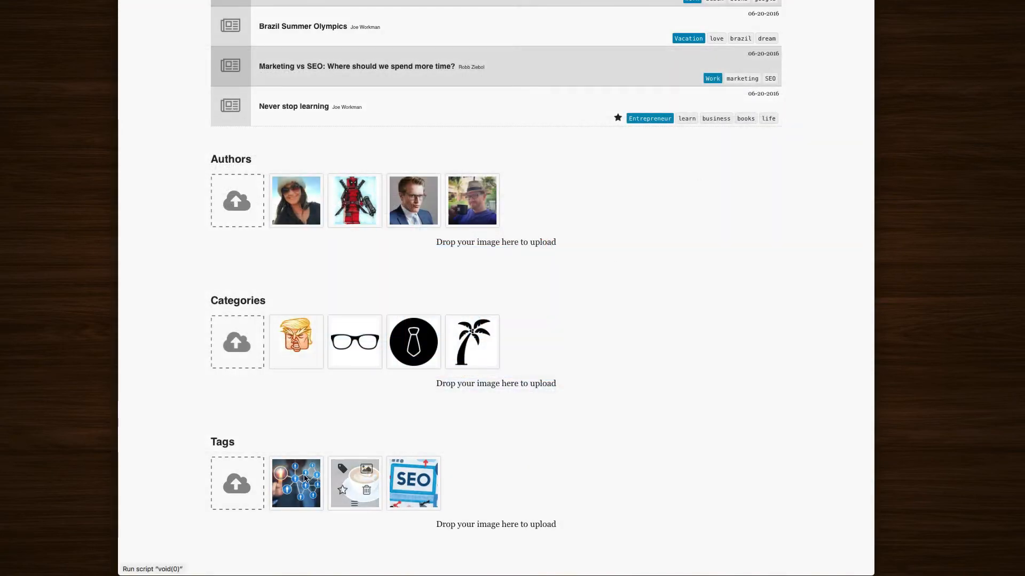
Step: Back in RapidWeaver, select the Blog List to show its settings
scroll(594, 435, "up", 8)
scroll(594, 436, "down", 1)
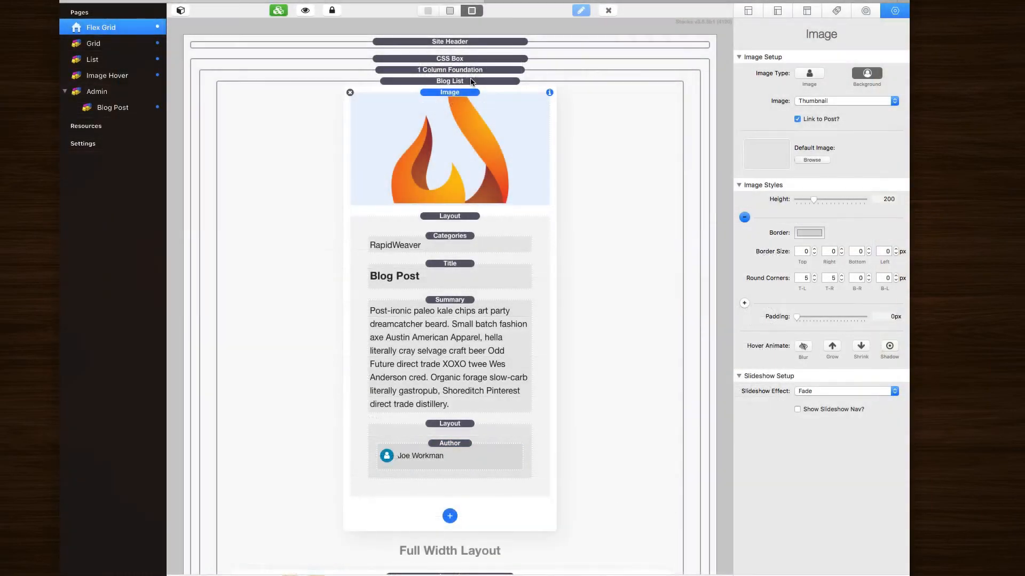
left_click(483, 82)
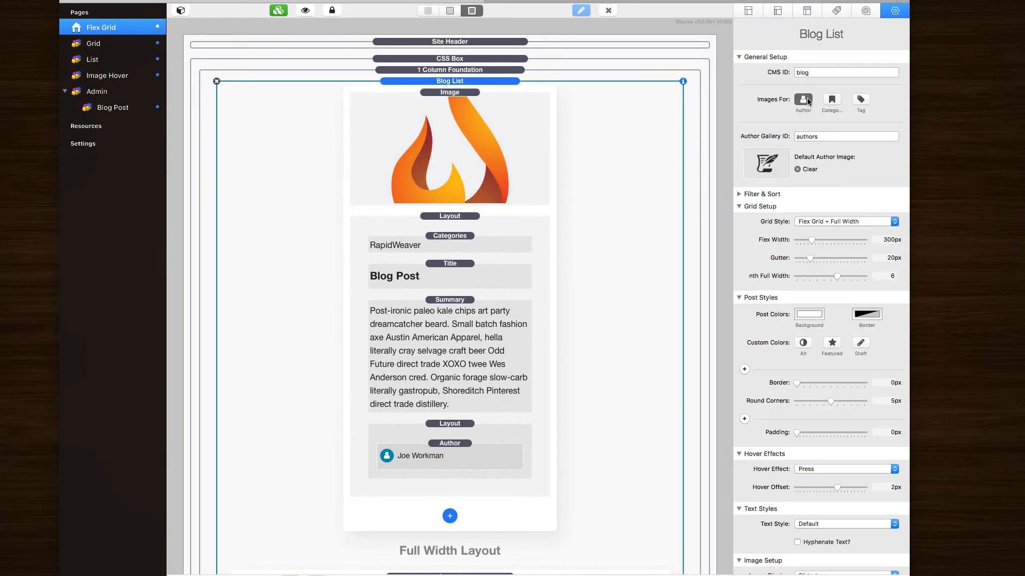
left_click(829, 137)
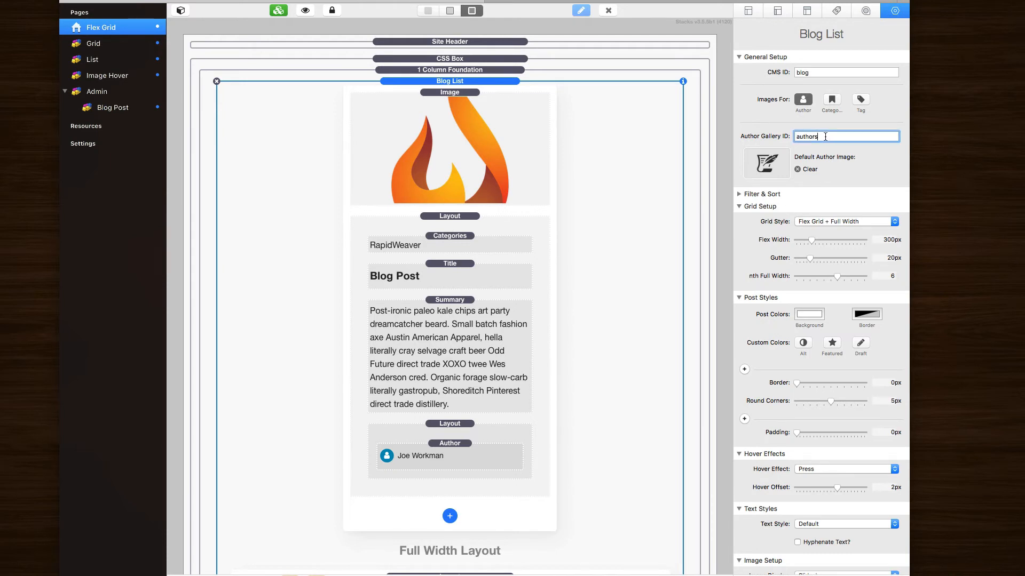
left_click(97, 91)
scroll(412, 245, "down", 5)
scroll(412, 245, "down", 3)
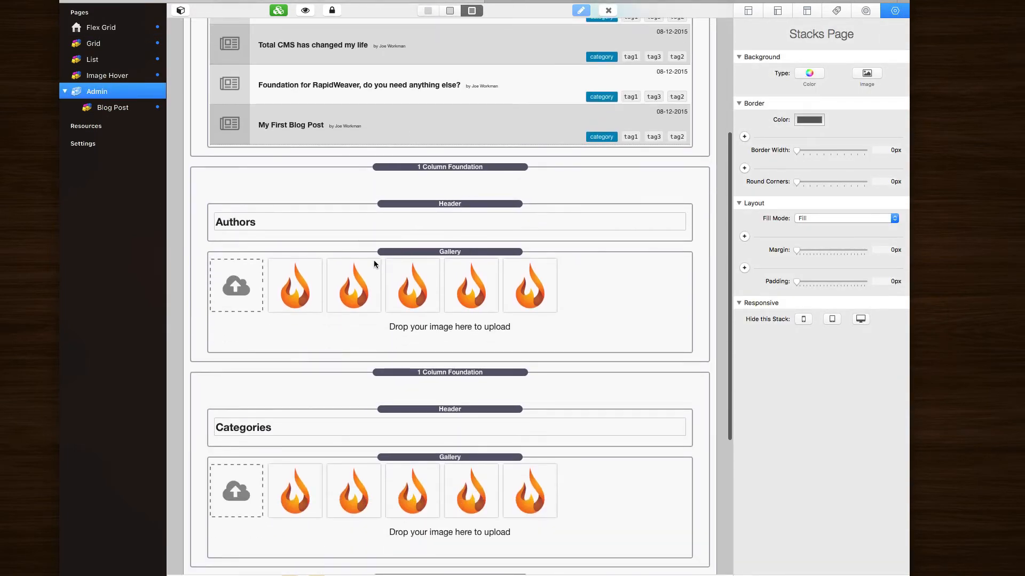
left_click(446, 257)
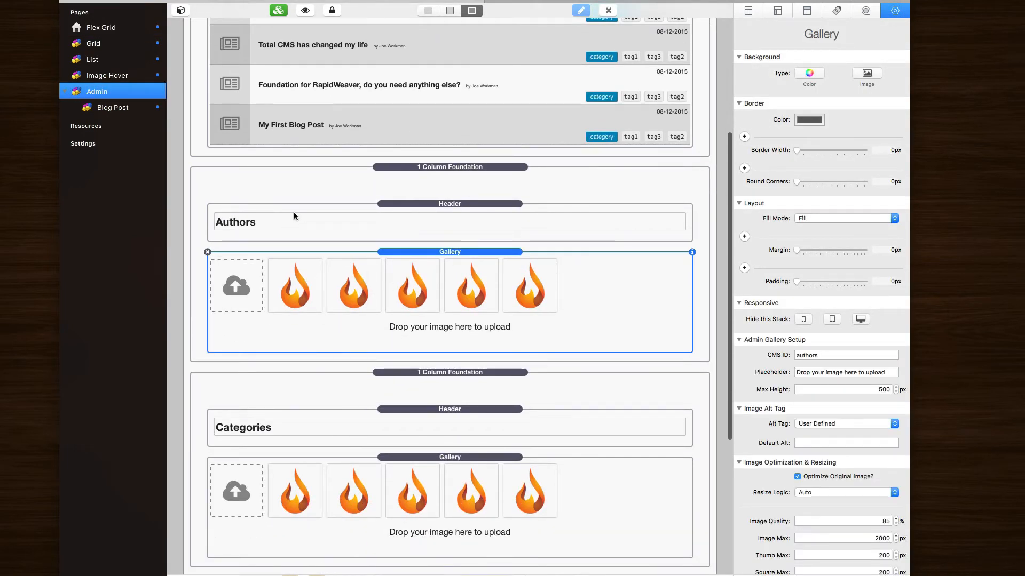
left_click(829, 356)
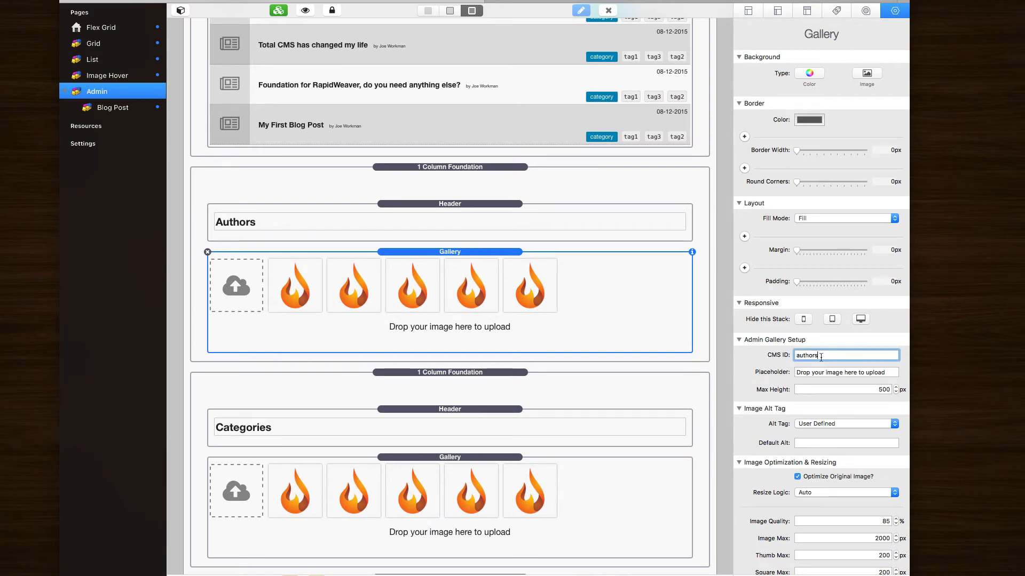
left_click(492, 456)
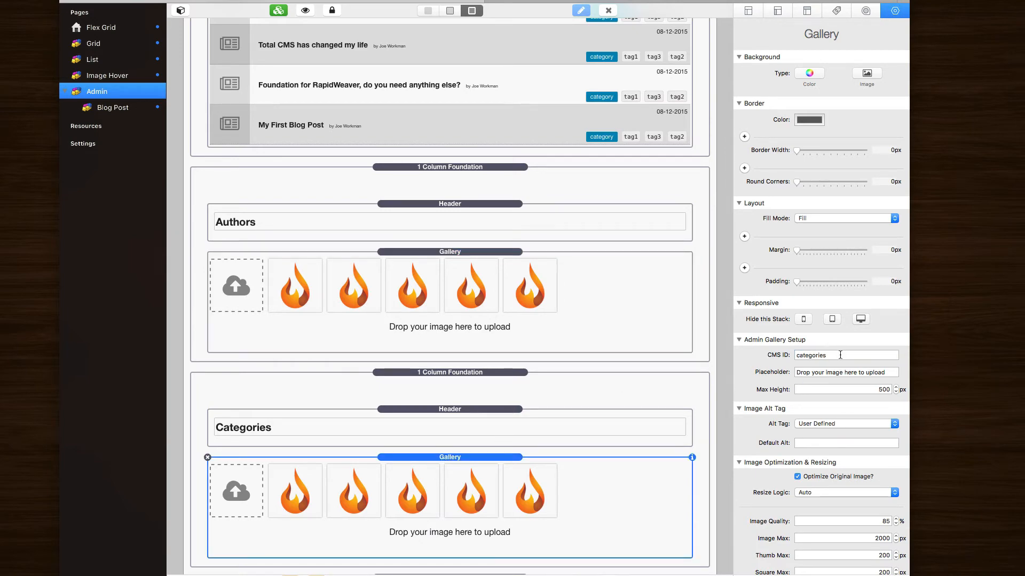
scroll(549, 434, "down", 5)
left_click(543, 449)
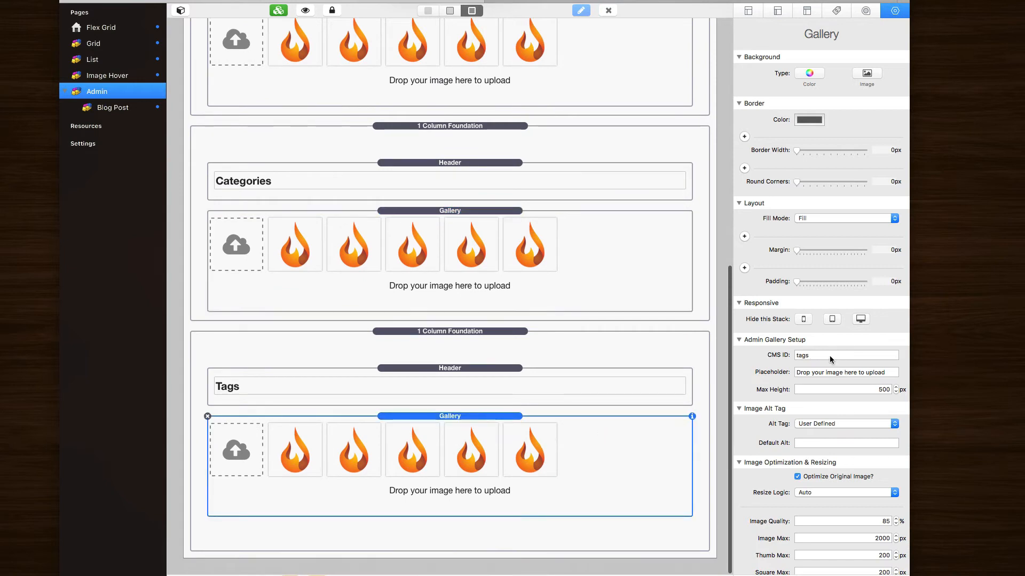
left_click(576, 256)
scroll(576, 256, "up", 5)
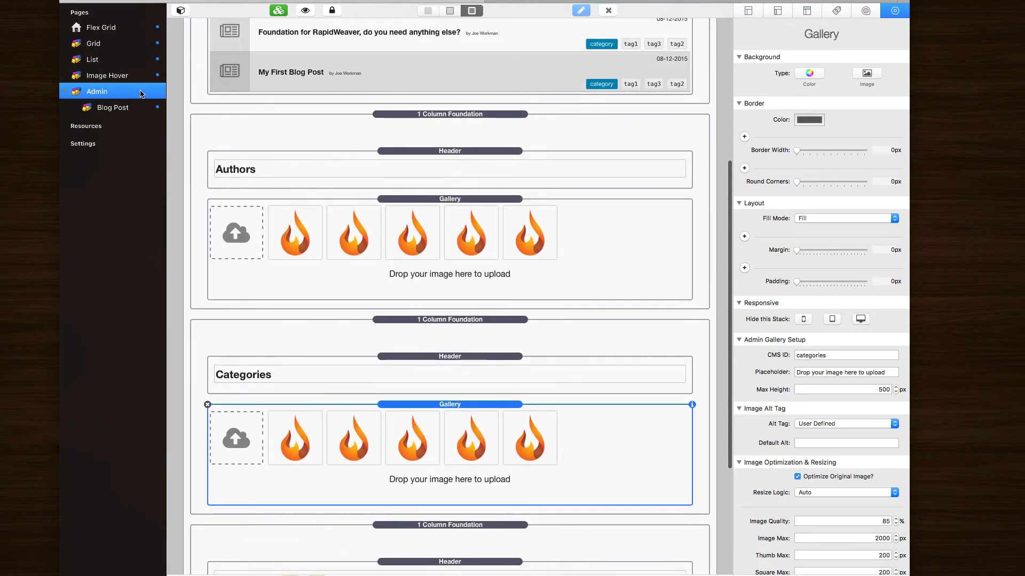
left_click(568, 251)
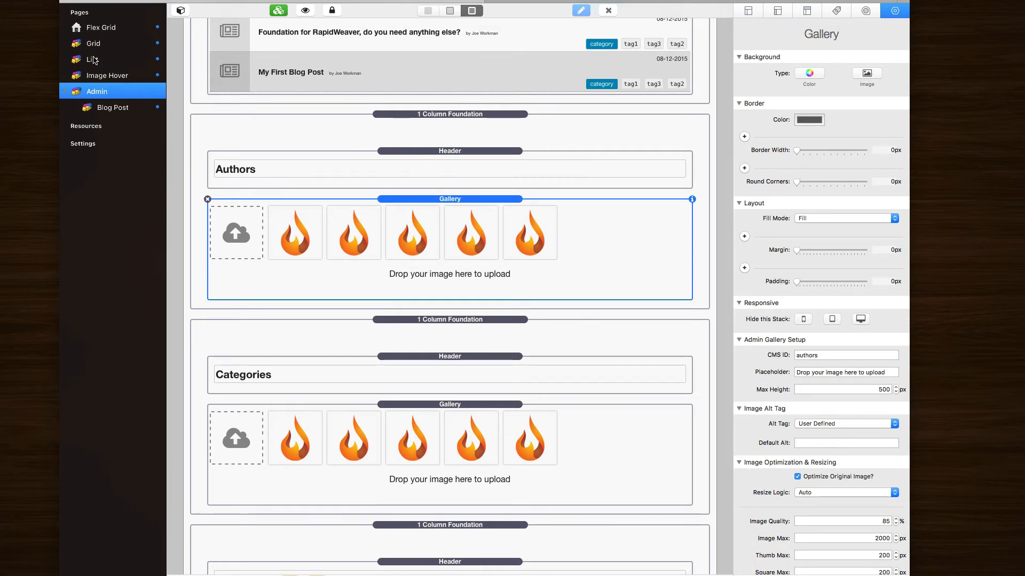
left_click(100, 29)
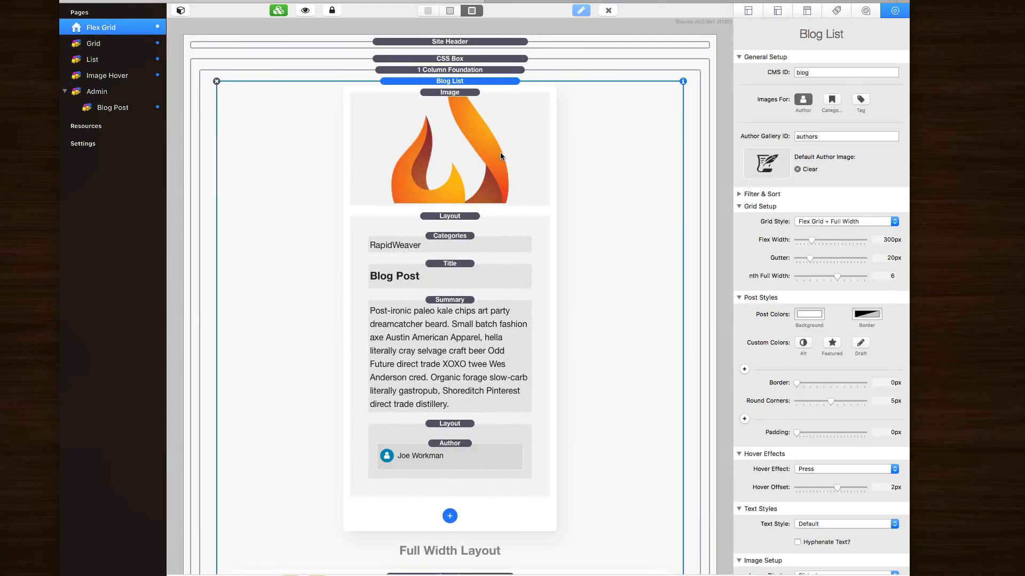
Step: Enable category and tag images, checking gallery IDs 'categories' and 'tags'
left_click(840, 139)
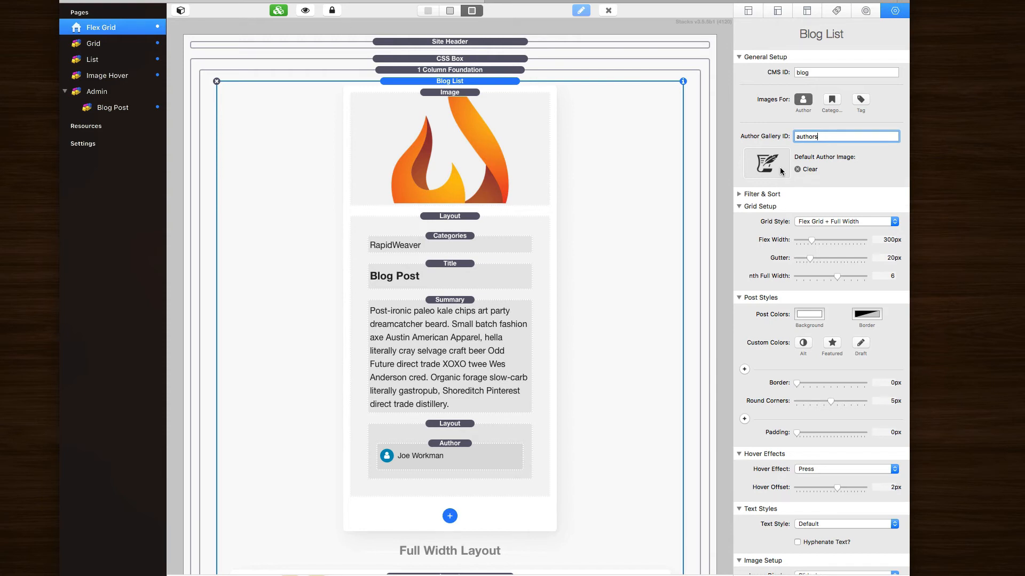
mouse_move(766, 166)
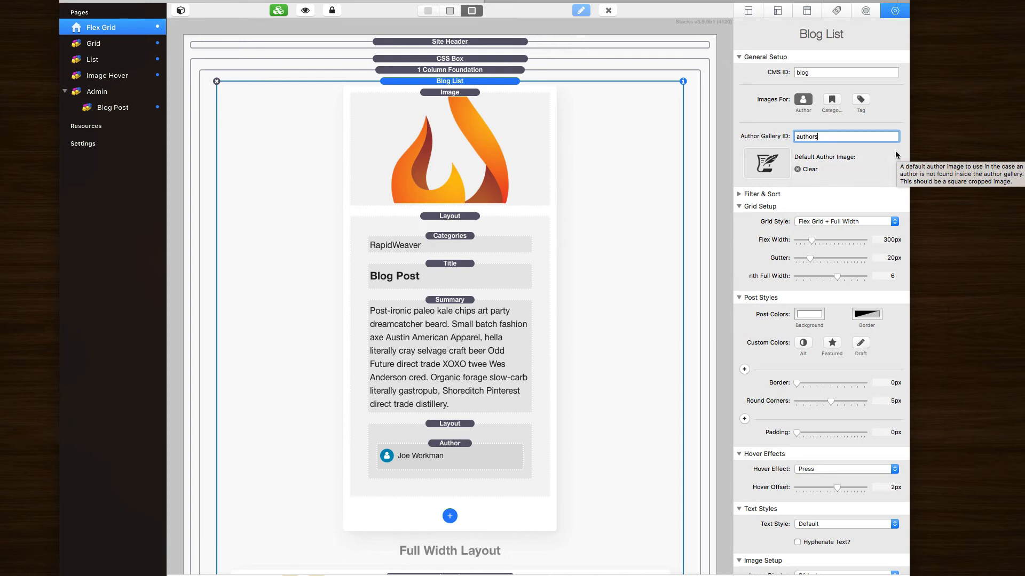
left_click(831, 100)
left_click(862, 100)
left_click(849, 201)
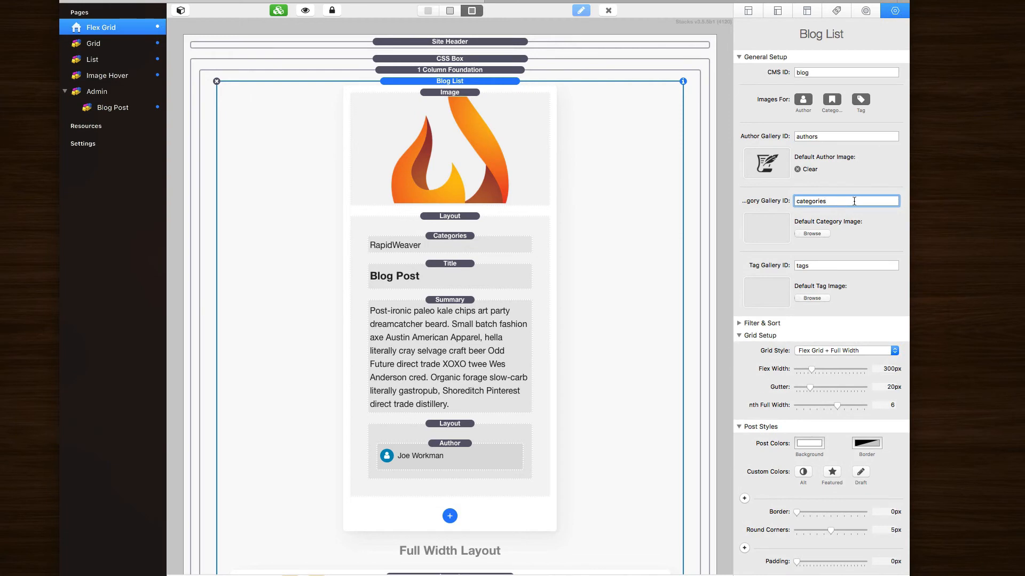
left_click(827, 267)
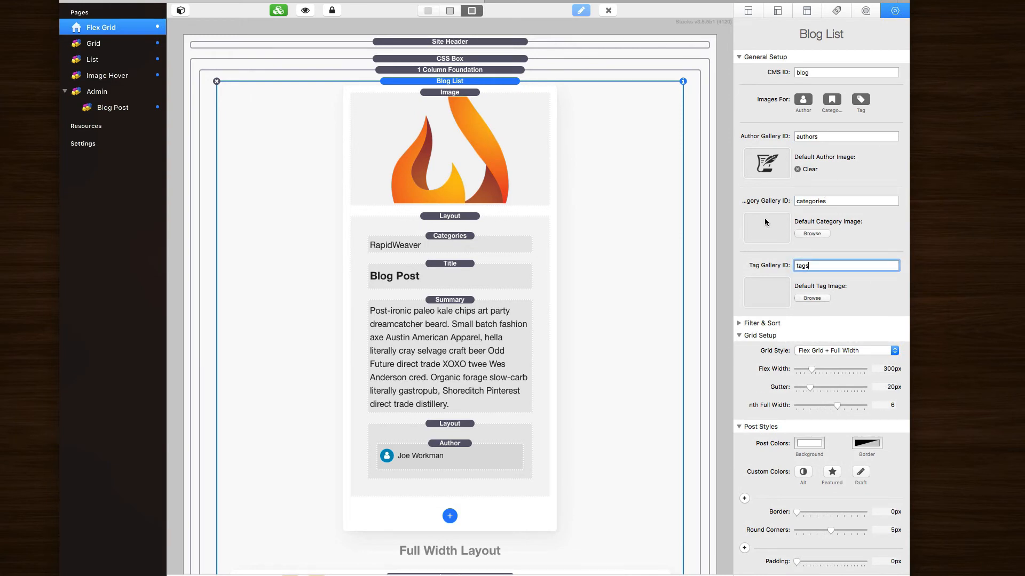
Step: Turn tag images back off for the Blog List and select the post's Author element
mouse_move(762, 227)
left_click(861, 100)
left_click(832, 103)
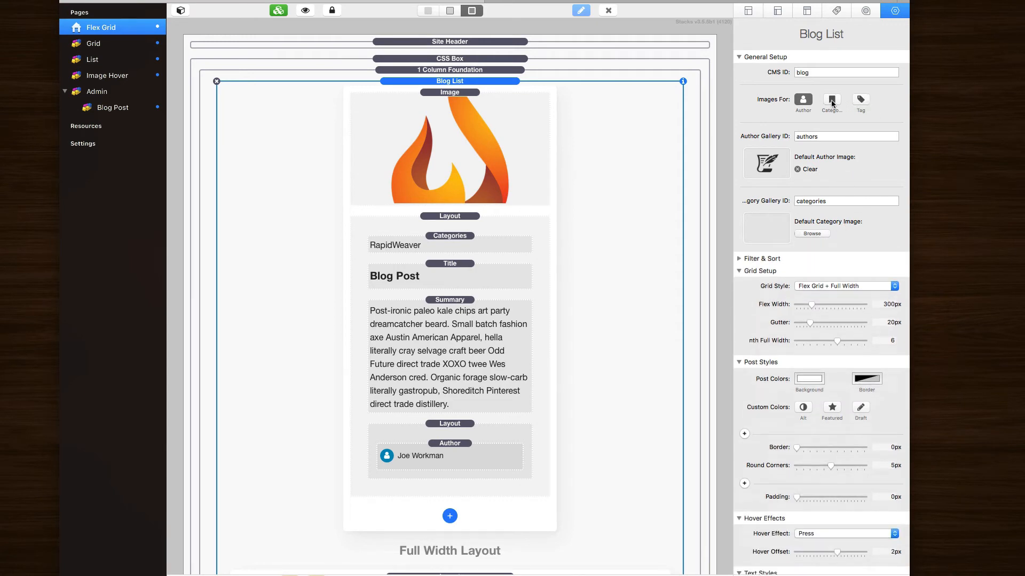
left_click(448, 457)
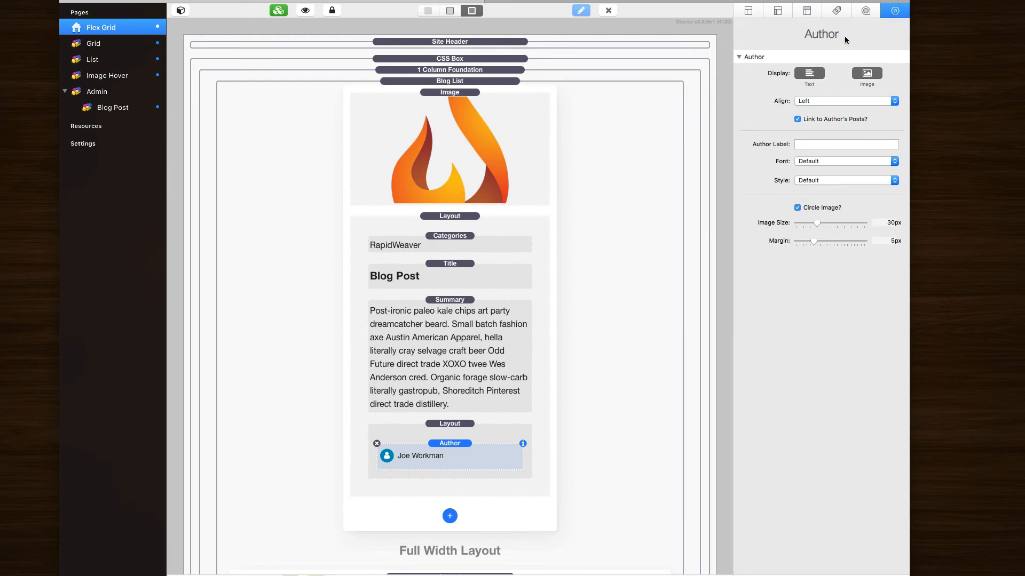
Step: Try the Author element's Text and Image display options, ending with both avatar and name shown
left_click(863, 75)
left_click(863, 75)
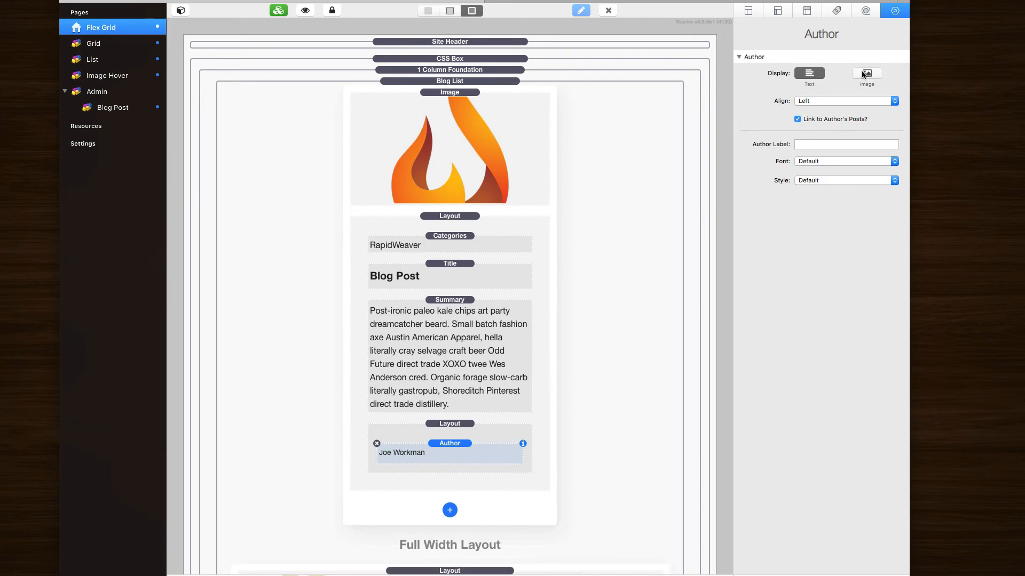
left_click(854, 76)
left_click(807, 76)
left_click(868, 76)
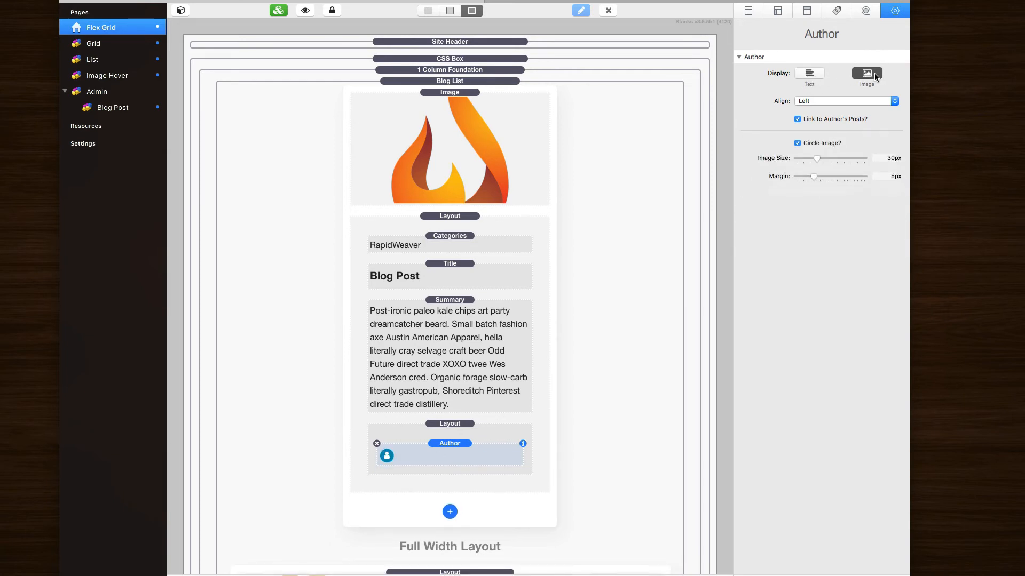
left_click(868, 75)
left_click(817, 77)
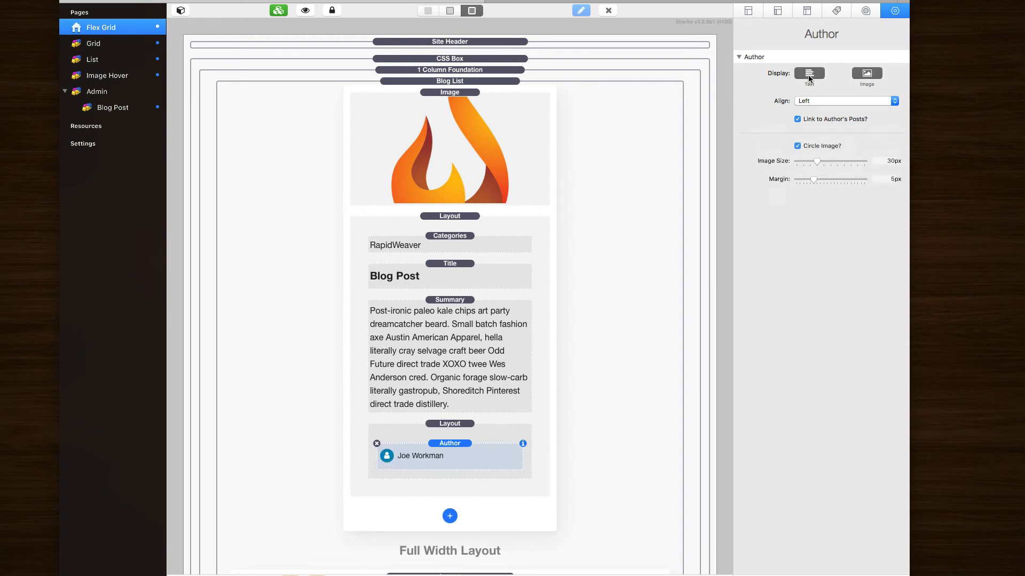
left_click(815, 77)
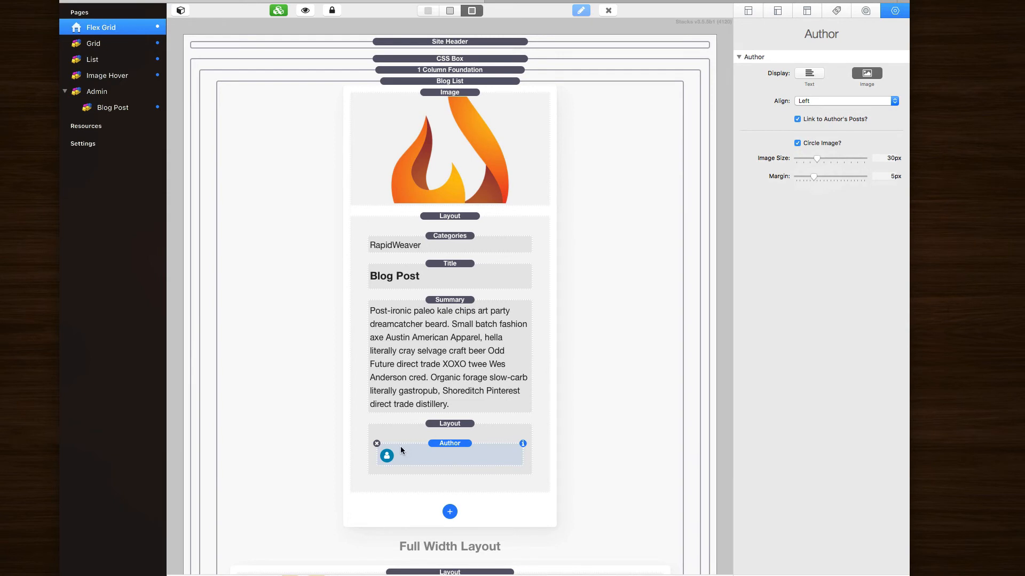
left_click(814, 78)
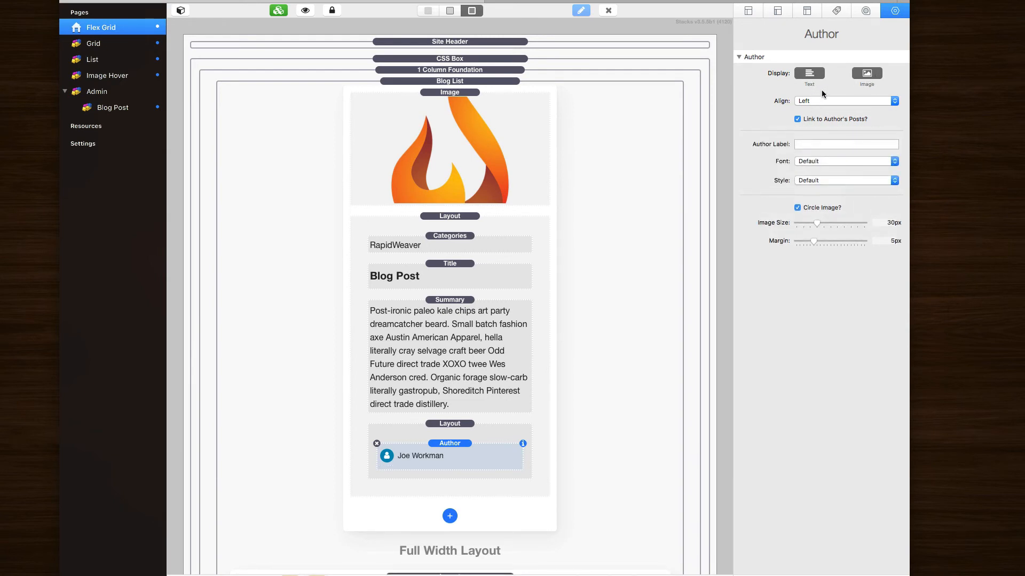
left_click(870, 78)
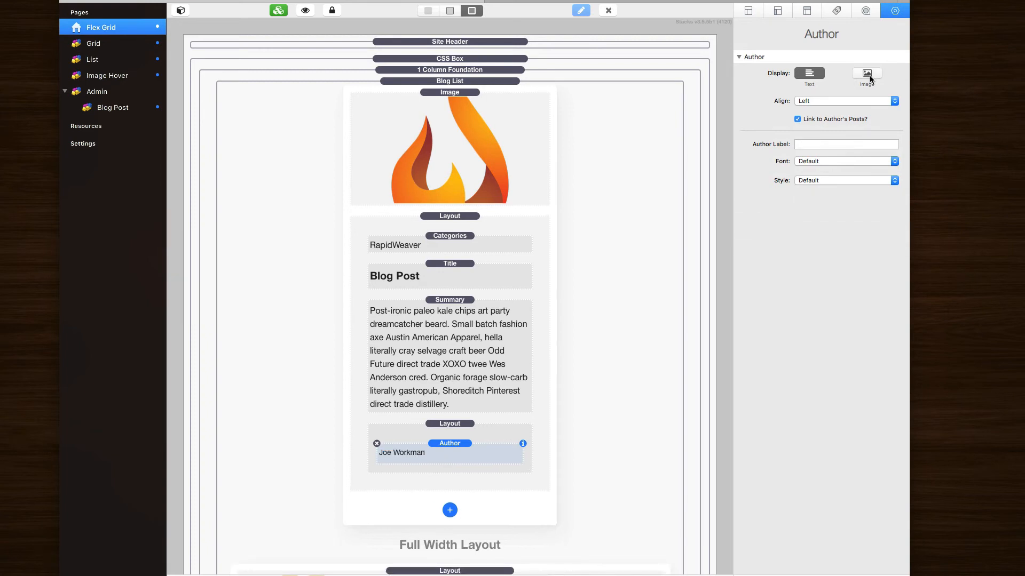
left_click(869, 75)
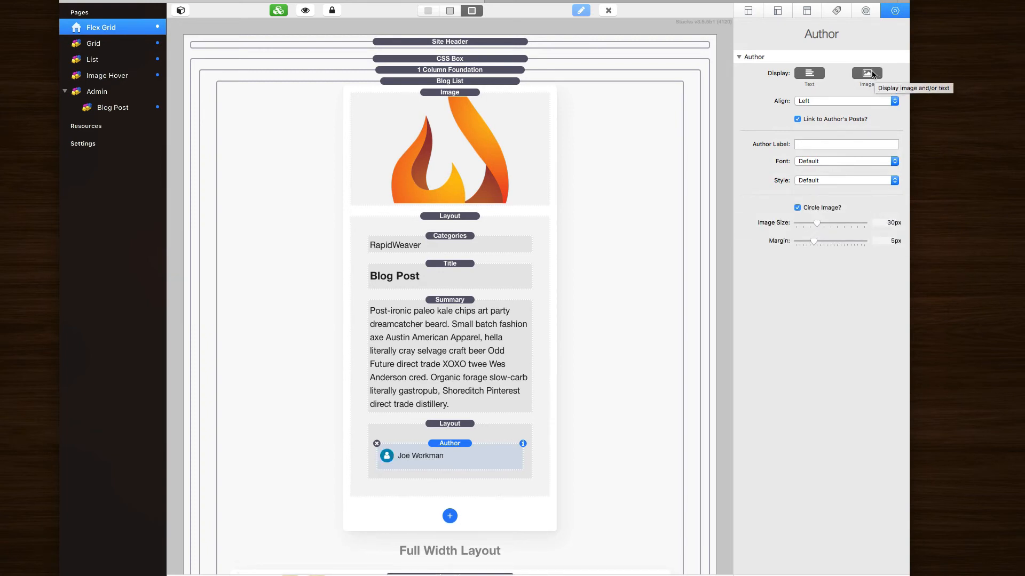
Step: Keep the author avatar circled and, after trying Right and Center, align it Left
left_click(797, 208)
left_click(797, 208)
left_click(797, 209)
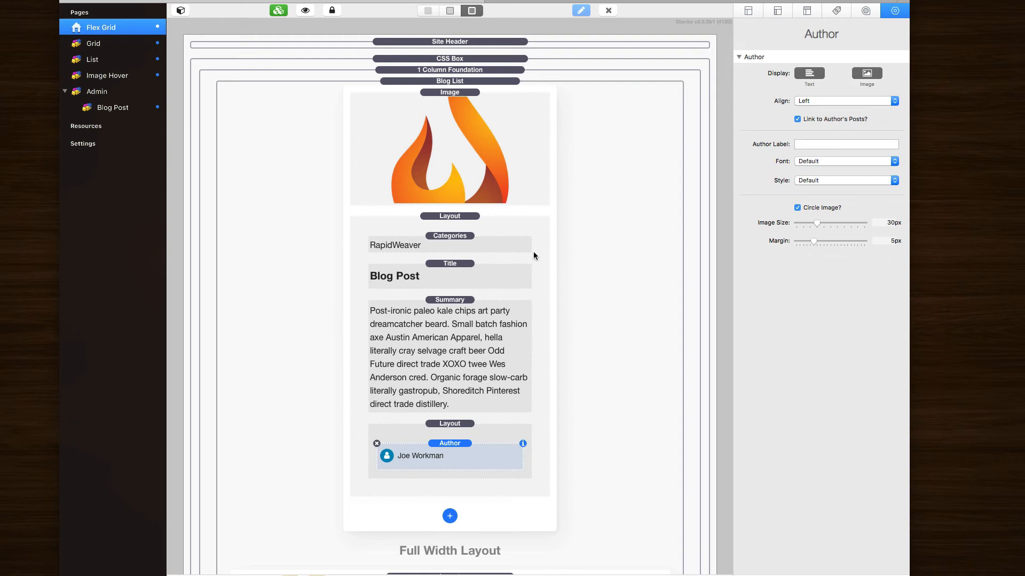
left_click(821, 100)
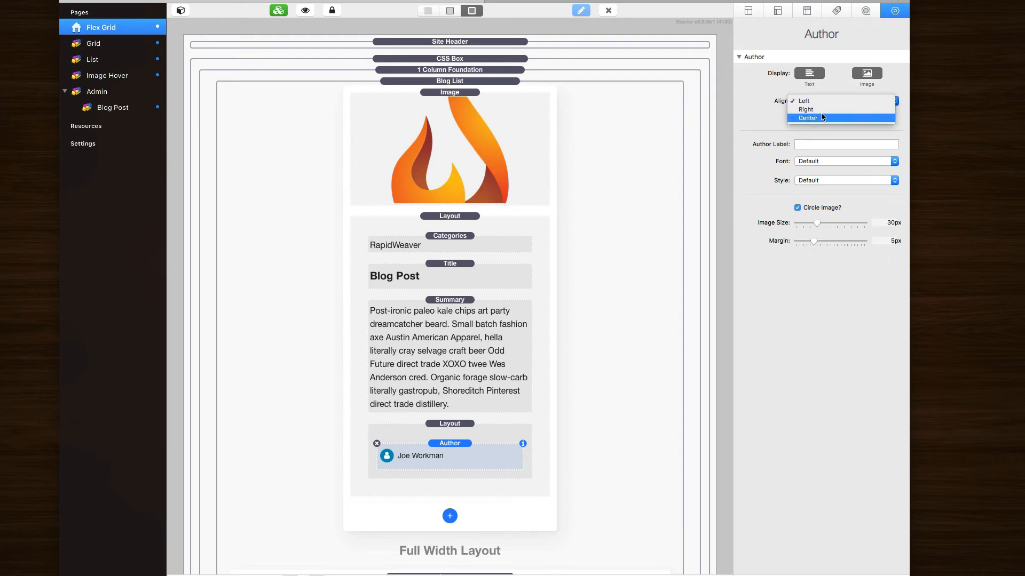
left_click(821, 110)
left_click(810, 102)
left_click(811, 111)
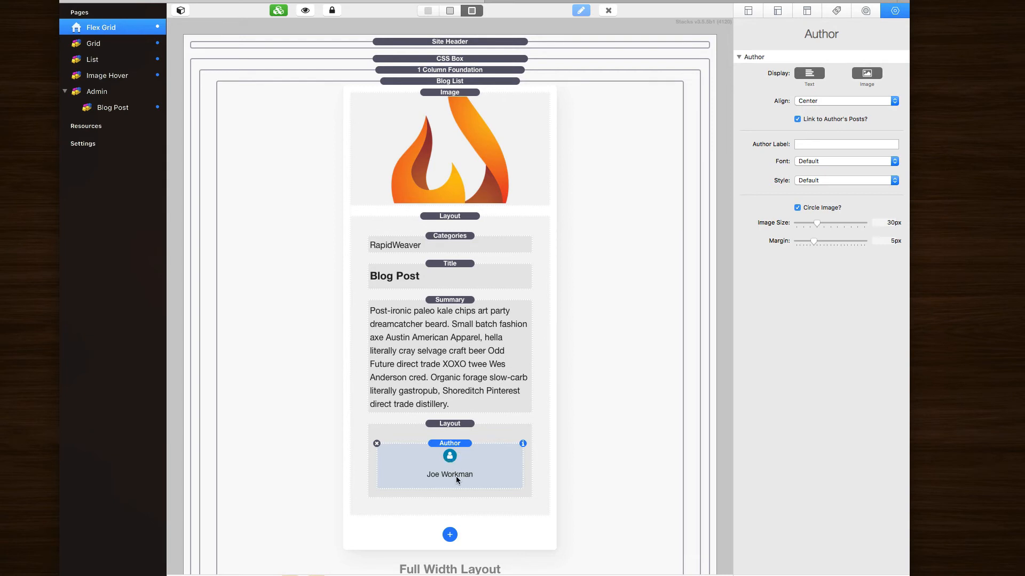
left_click(816, 102)
left_click(815, 83)
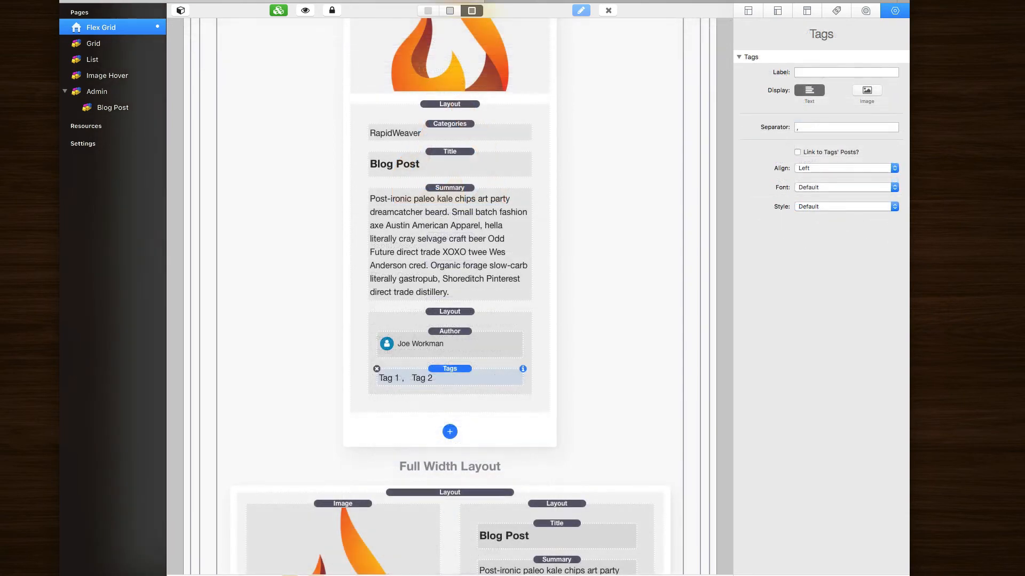
Step: Turn on tag icons beside the tag names and turn off circular tag icons
scroll(564, 332, "down", 2)
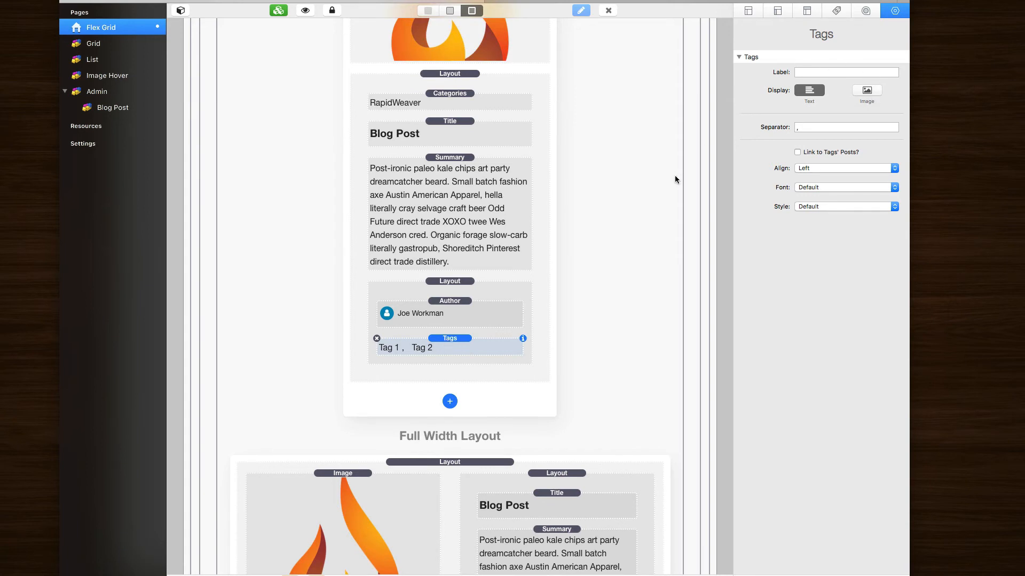
left_click(867, 91)
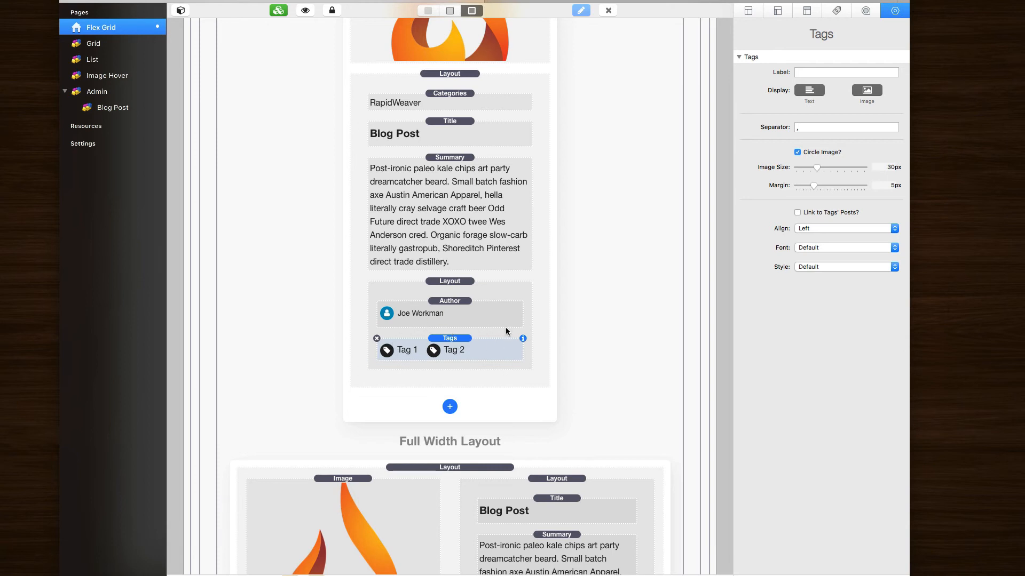
left_click(808, 91)
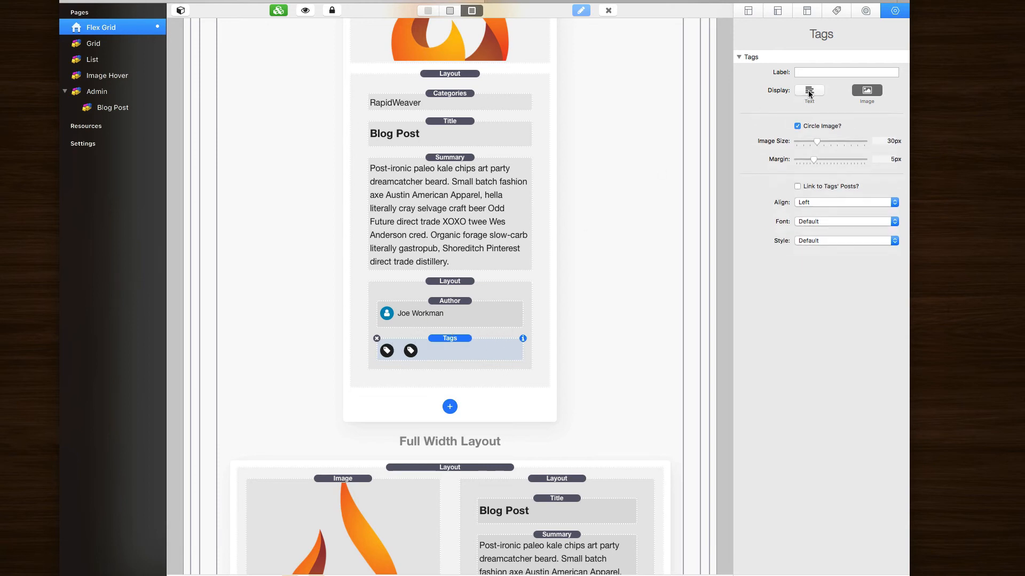
left_click(809, 91)
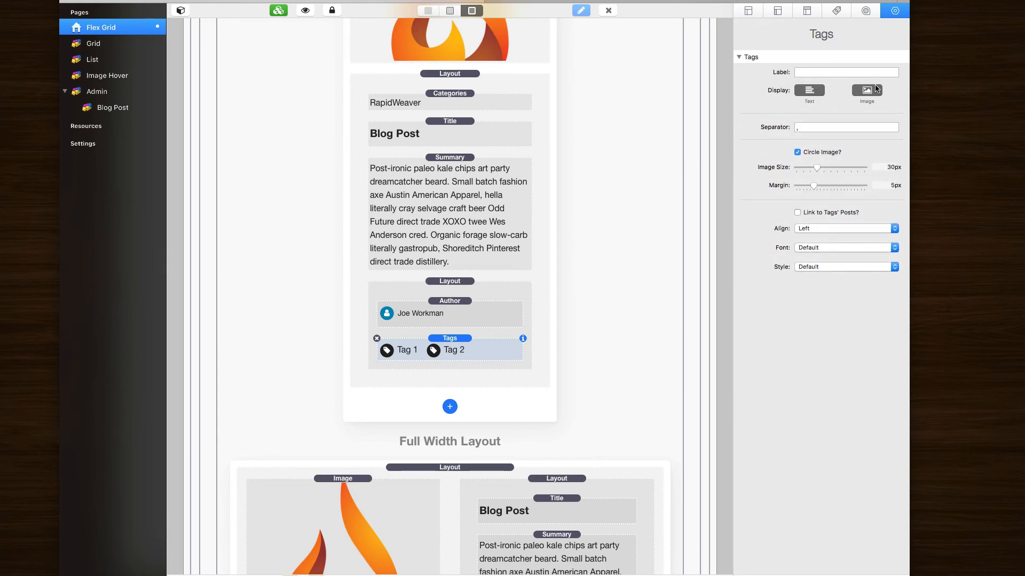
left_click(797, 153)
Step: Try Right and Center tag alignment, keep names shown, and set alignment back to Left
left_click(809, 228)
left_click(809, 239)
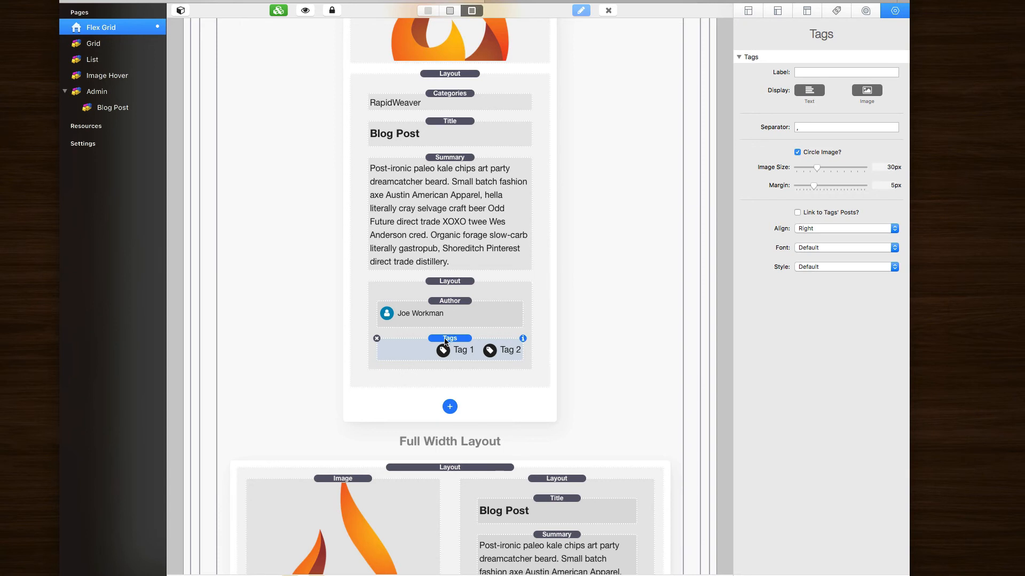
left_click(816, 229)
left_click(808, 237)
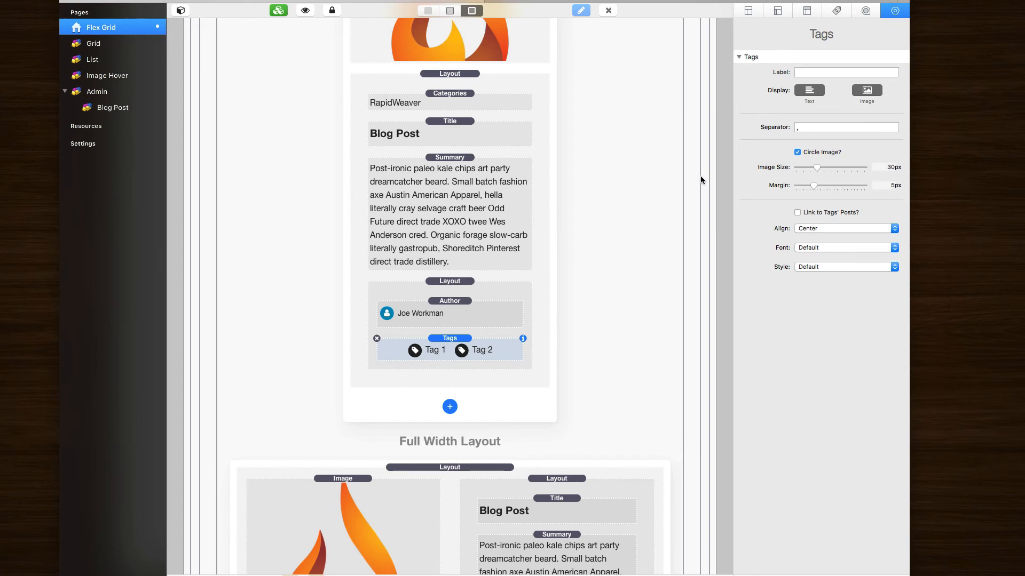
left_click(810, 91)
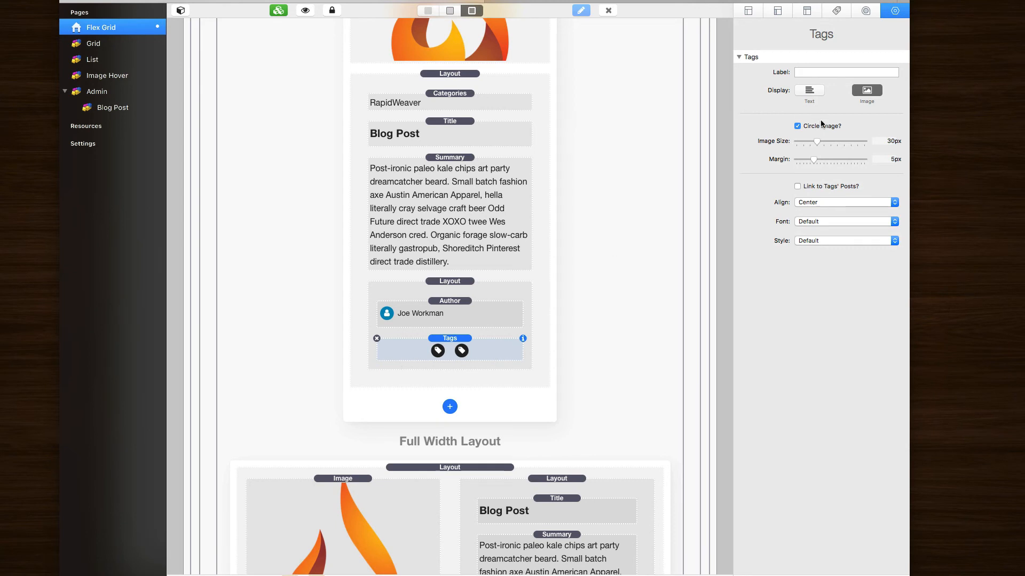
left_click(810, 90)
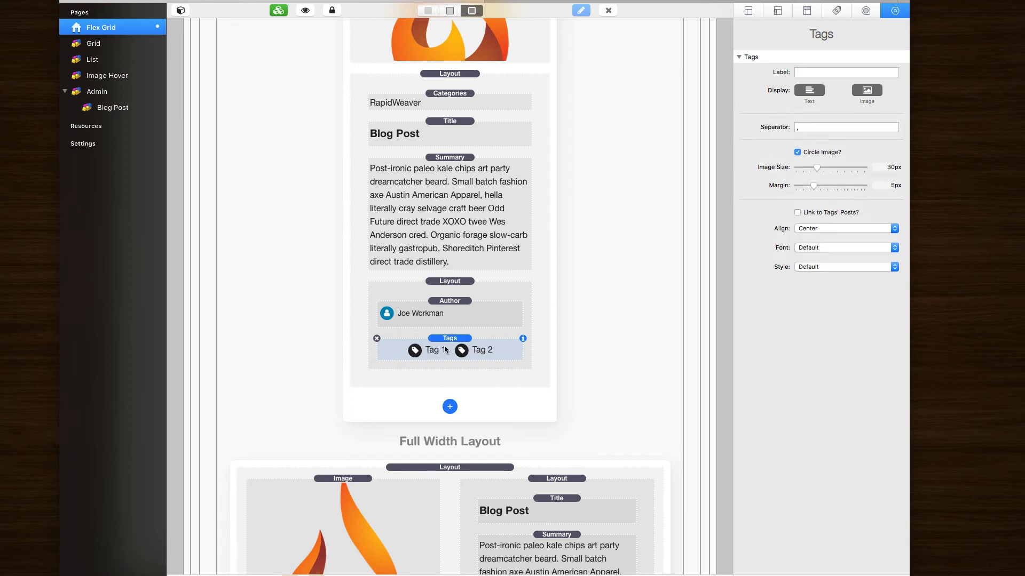
left_click(815, 230)
left_click(816, 211)
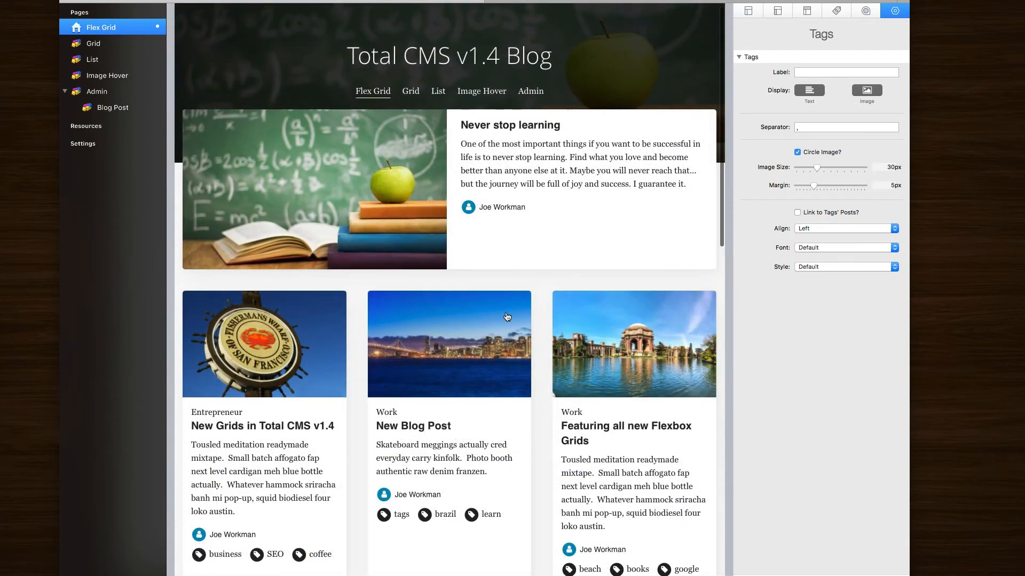
Step: Scroll through the Flex Grid blog list preview showing author avatars and tag icons
scroll(275, 334, "down", 5)
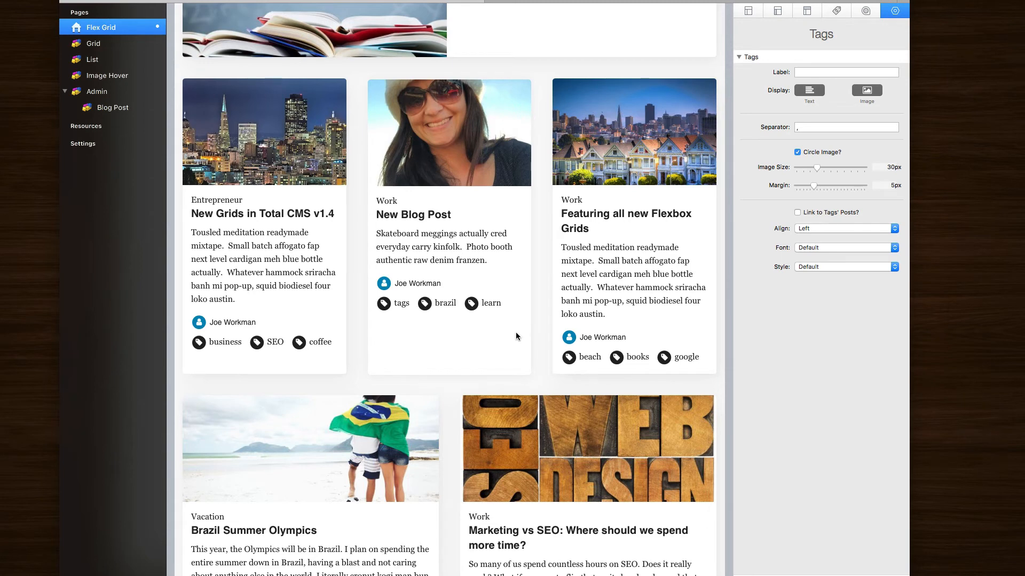
scroll(516, 336, "down", 10)
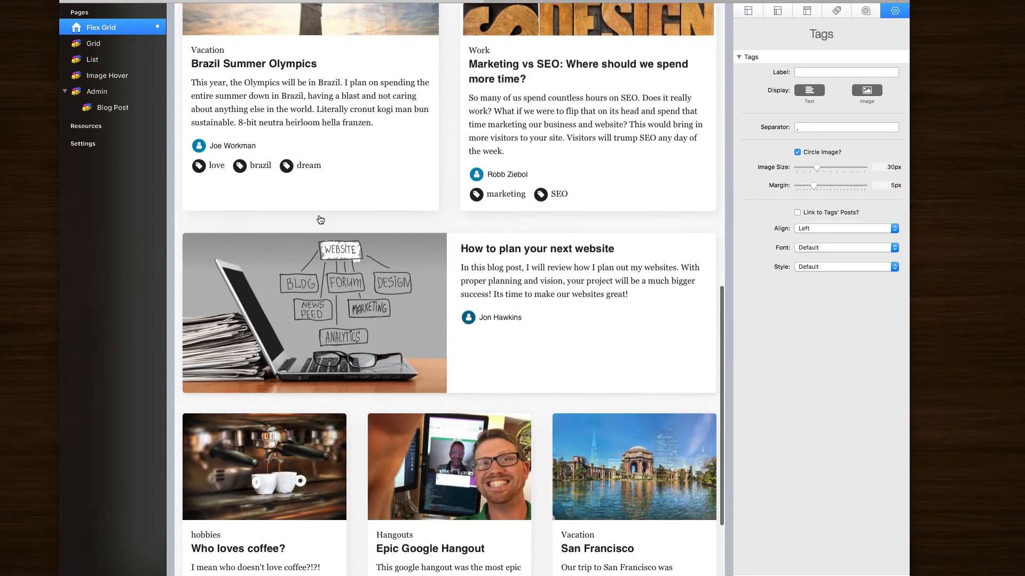
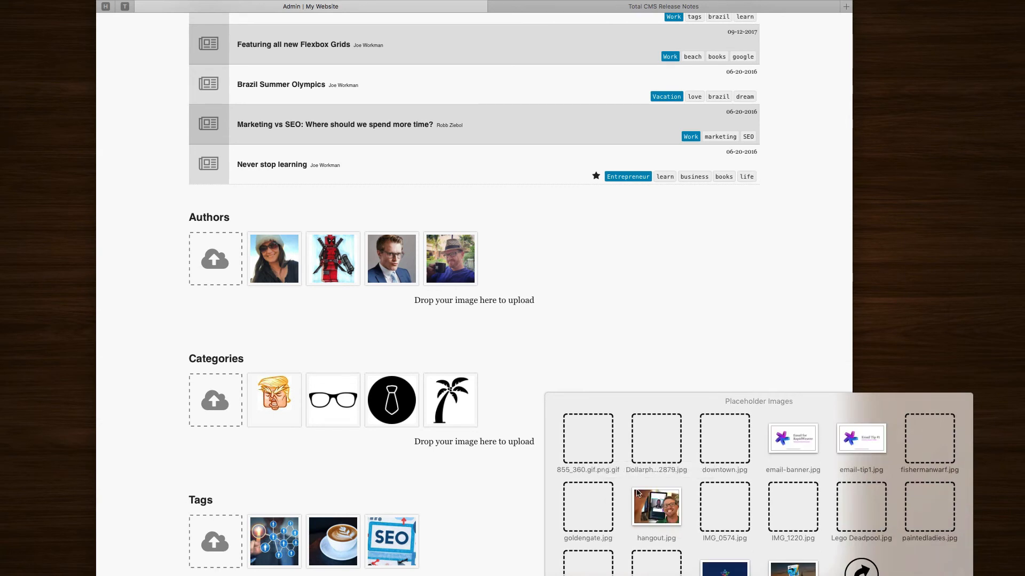
Step: Drag hangout.jpg from Placeholder Images into the Authors gallery, making five author images
left_click_drag(659, 510, 227, 264)
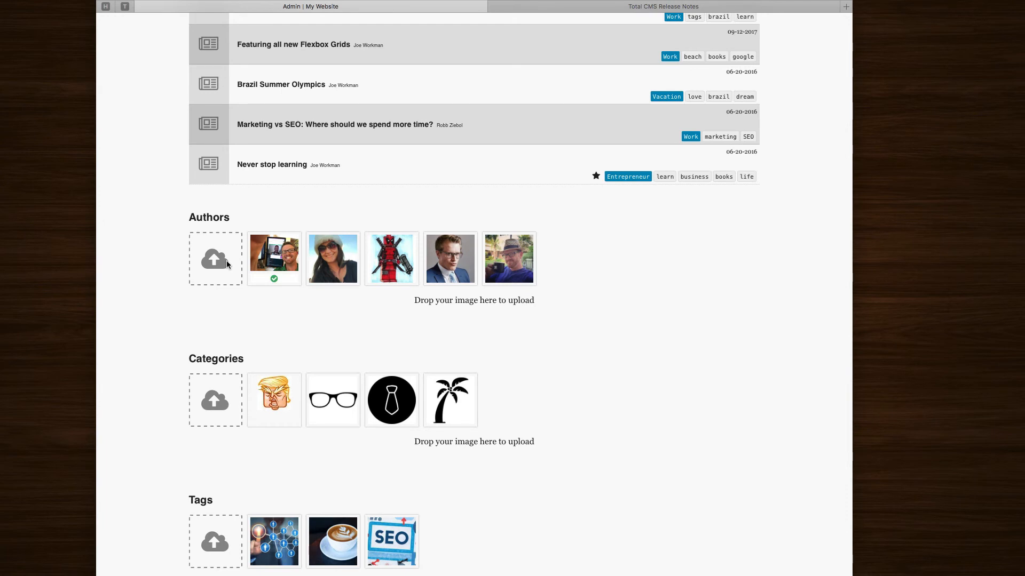
Step: Check the hangout photo's image paths twice, then open its empty Image Description editor
mouse_move(336, 258)
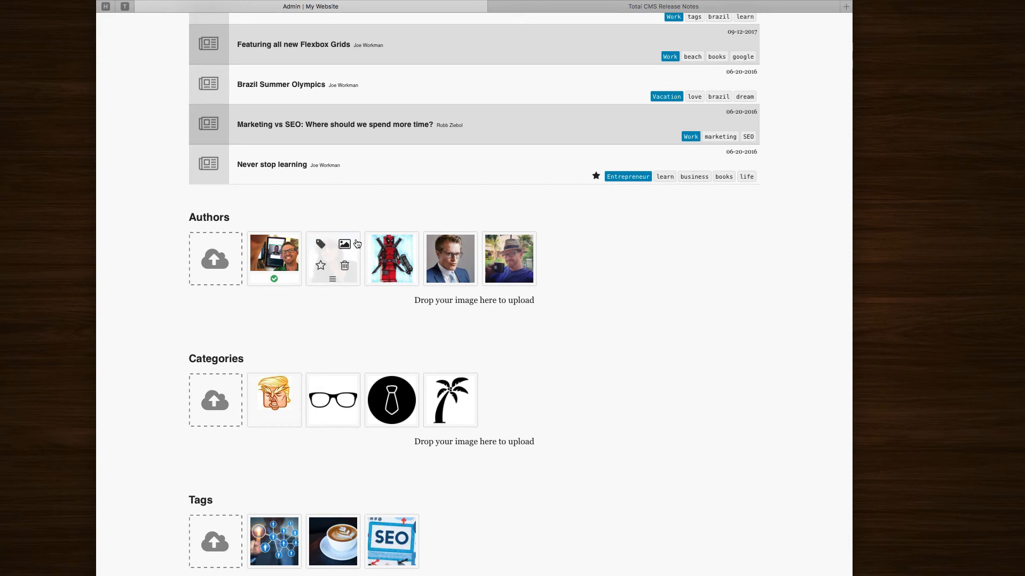
mouse_move(272, 258)
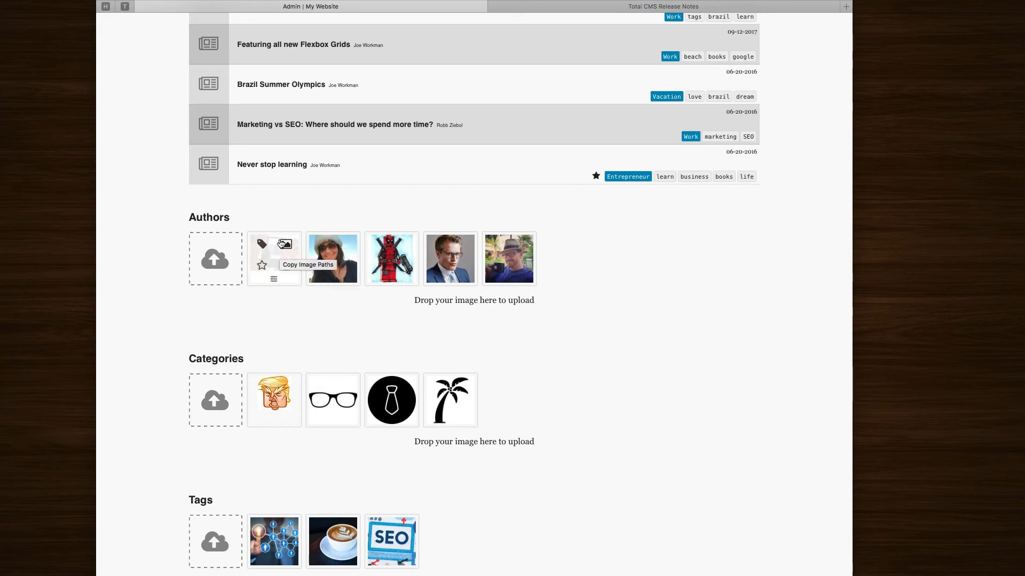
left_click(286, 246)
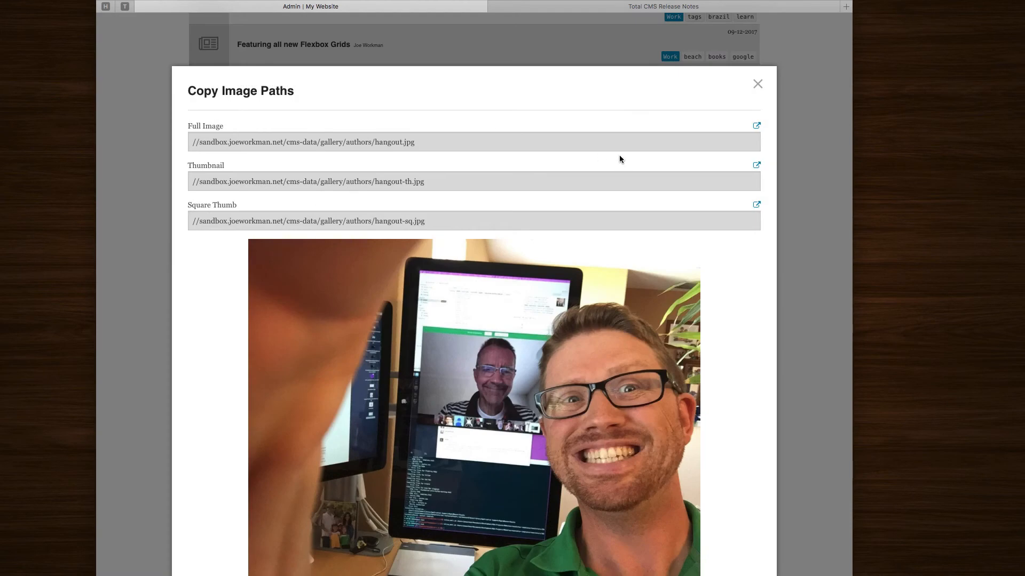
left_click(757, 84)
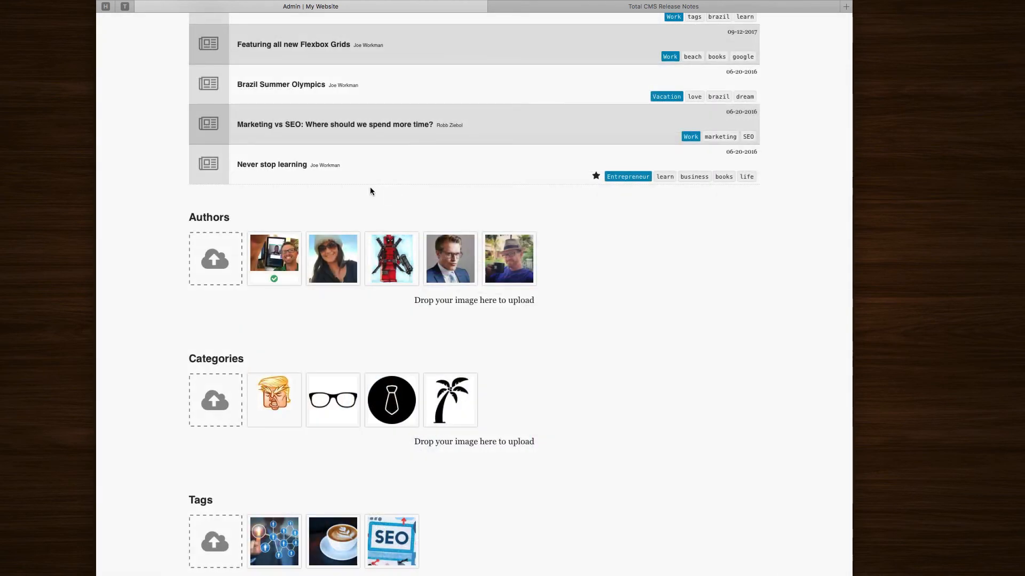
left_click(285, 245)
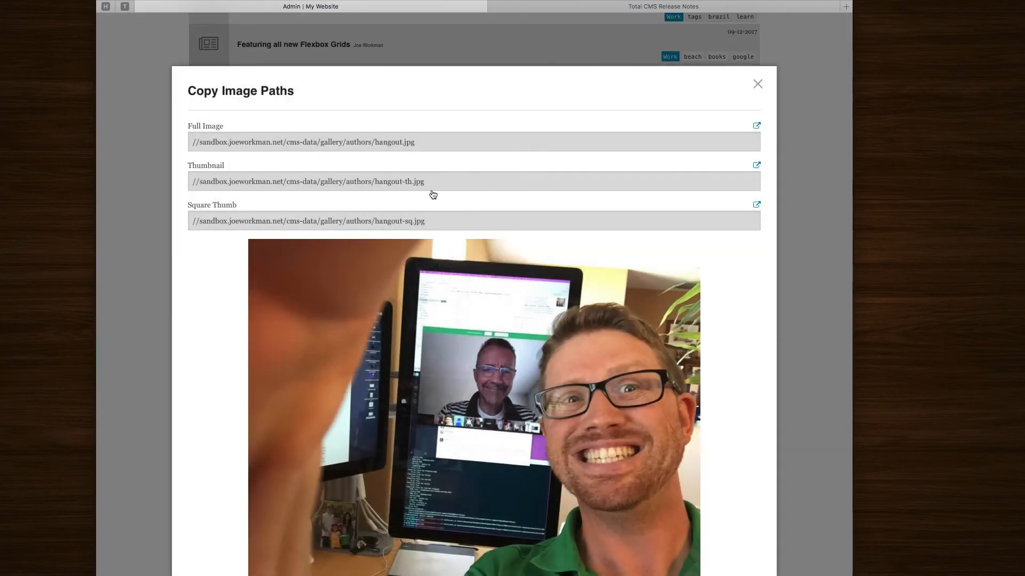
left_click(757, 84)
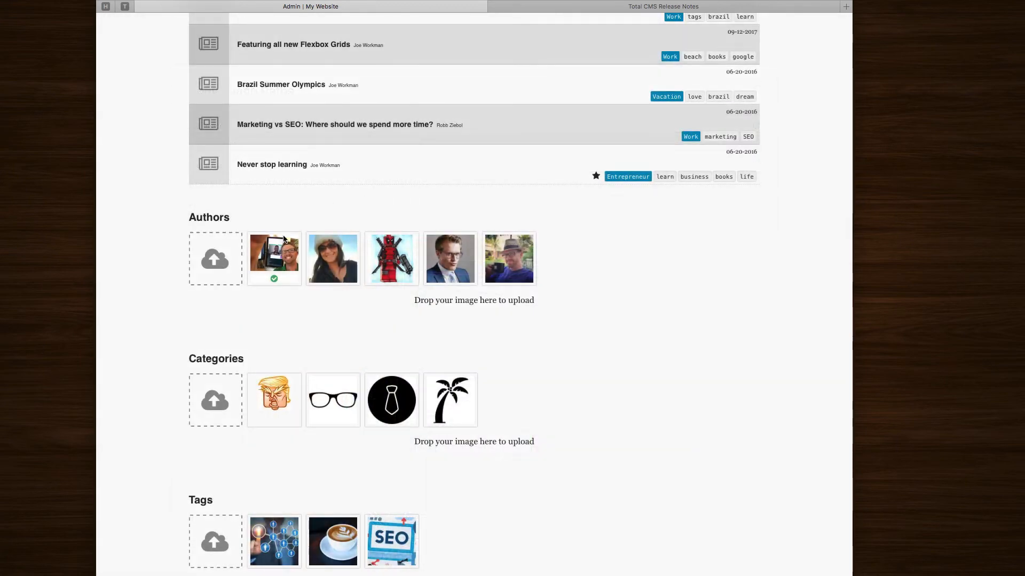
left_click(264, 245)
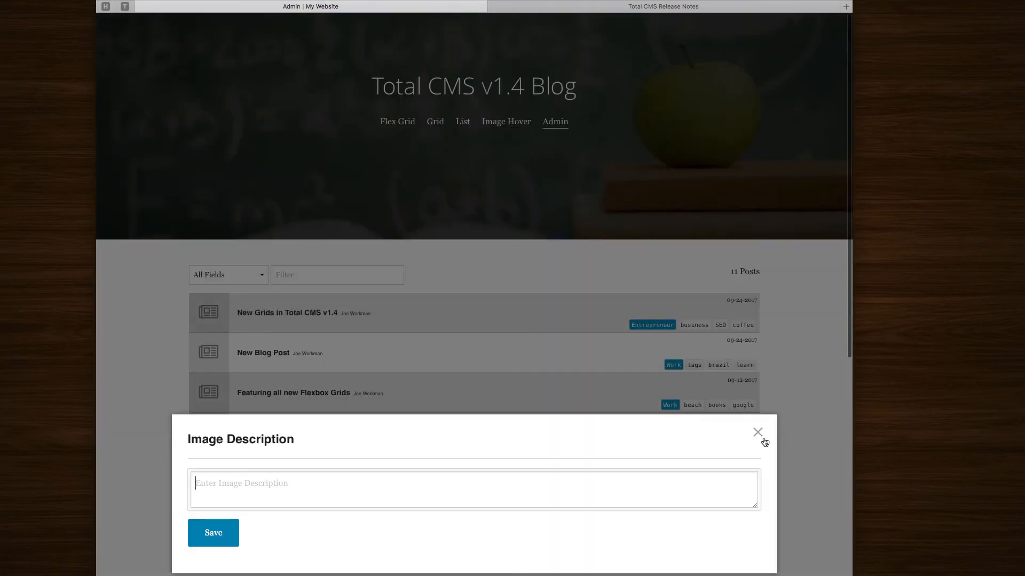
Step: Open the hangout photo's full-size image from its image paths in a new tab, then close it
scroll(351, 346, "down", 5)
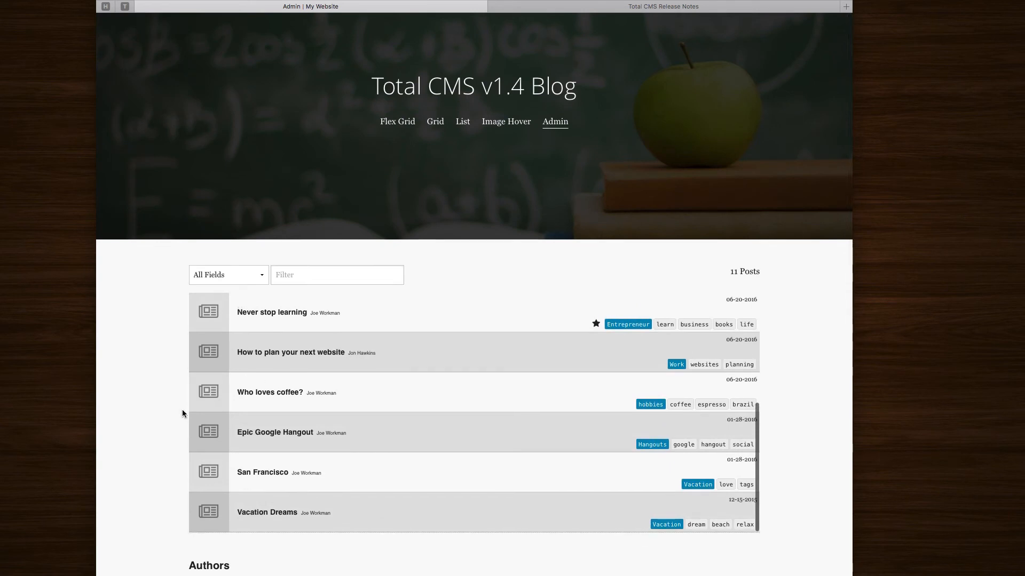
scroll(165, 418, "down", 7)
mouse_move(263, 227)
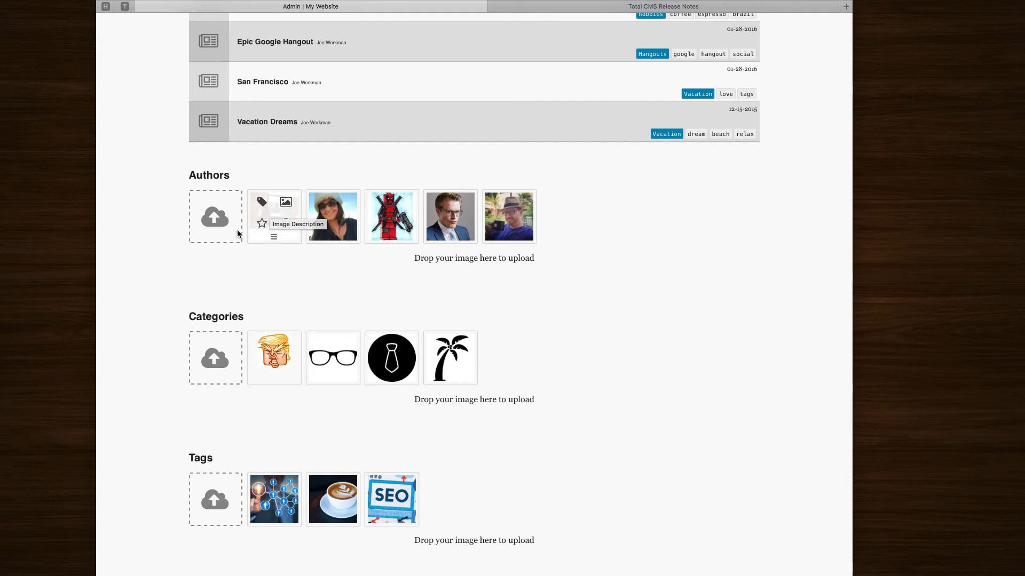
left_click(285, 202)
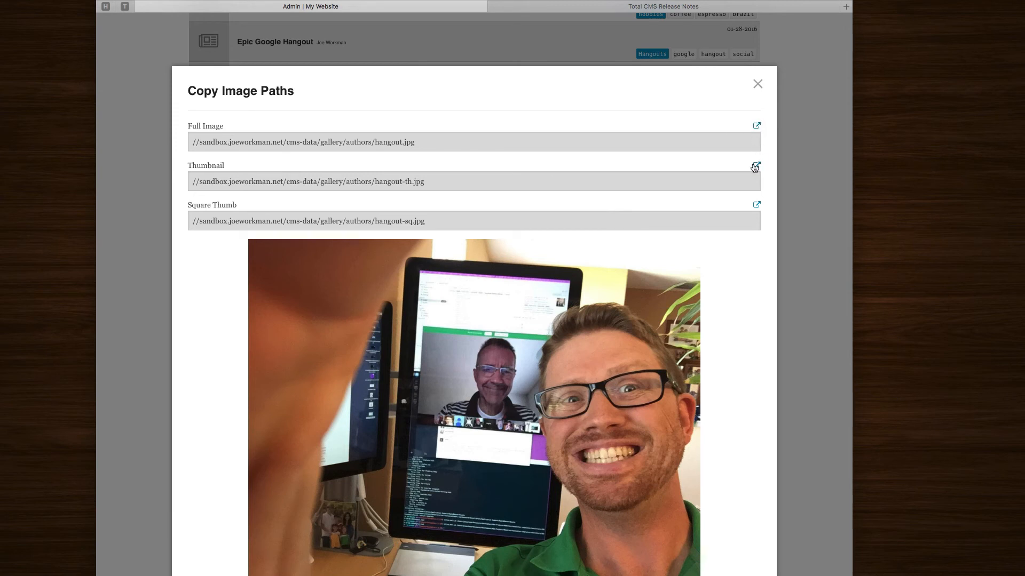
left_click(756, 127)
left_click(507, 7)
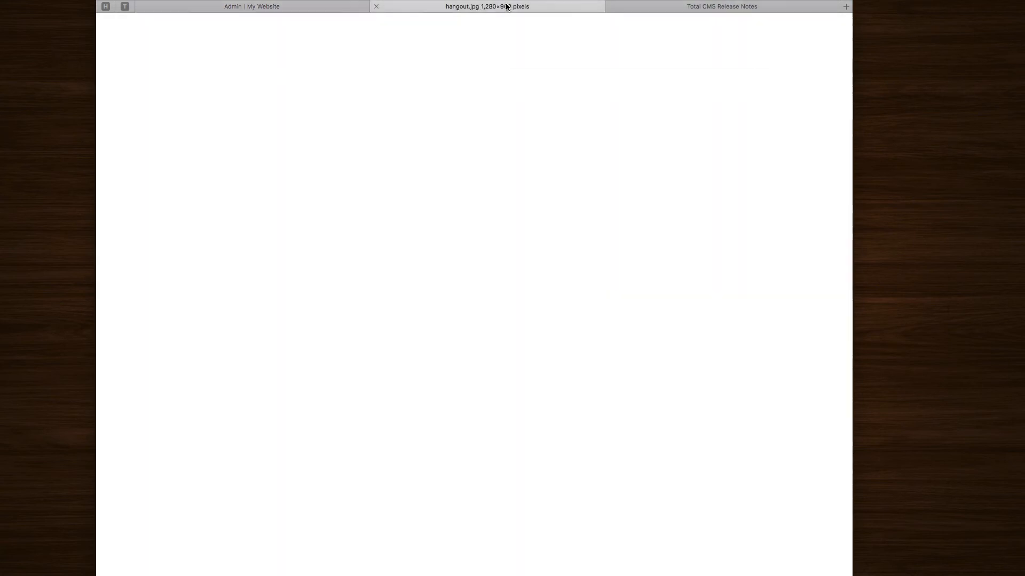
left_click(376, 6)
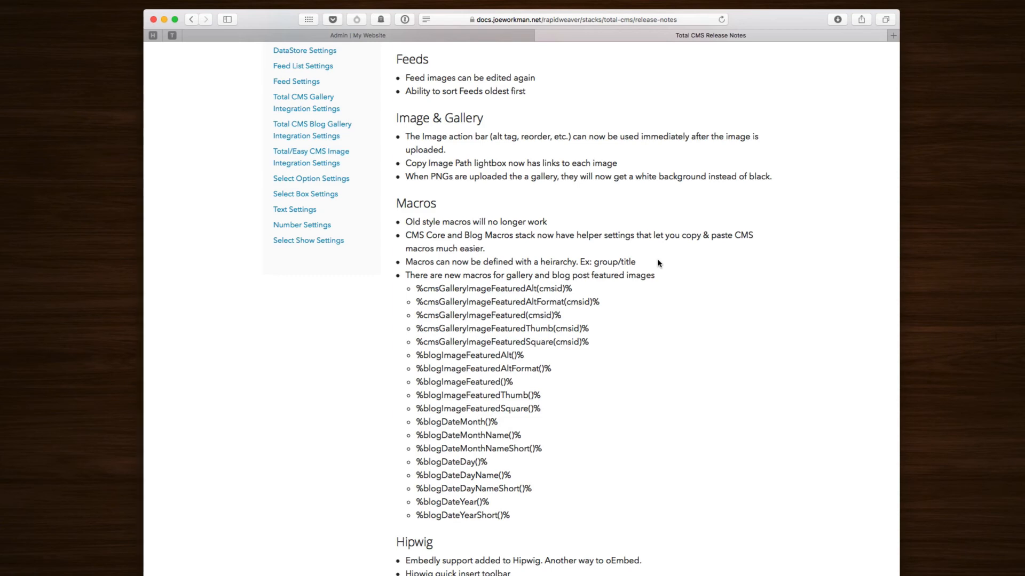
Step: Scroll the Total CMS Release Notes through the Image & Gallery, Macros and Hipwig sections
scroll(659, 263, "down", 10)
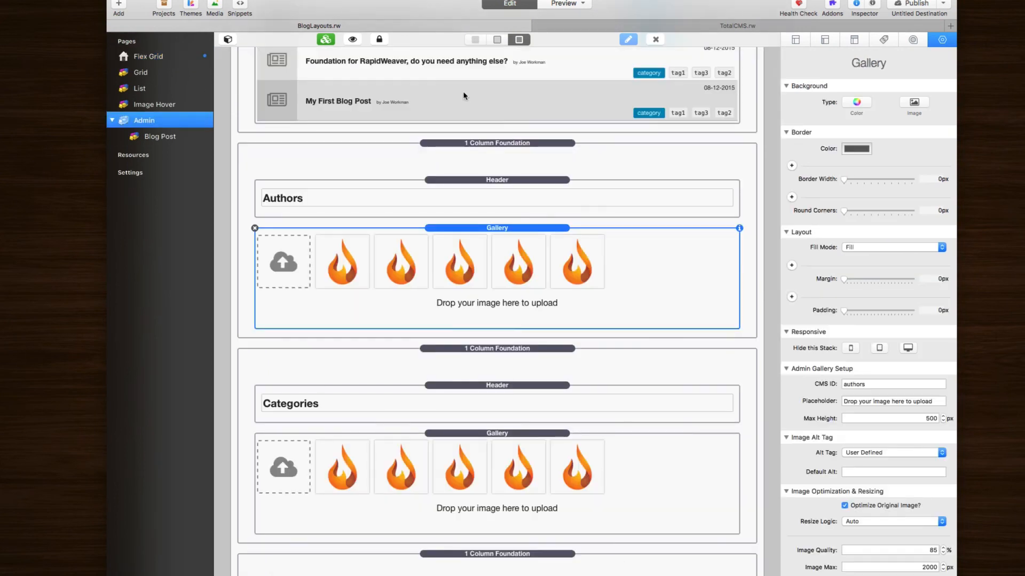
Step: Select the Admin Core stack and toggle its Pro Toolbars + setting on and back off
scroll(492, 201, "up", 10)
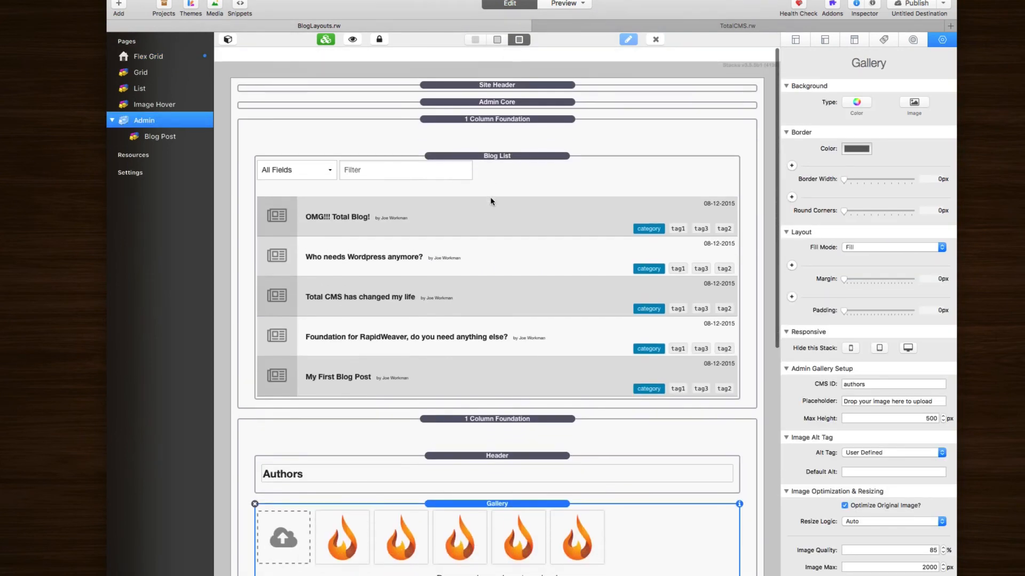
left_click(491, 92)
left_click(491, 89)
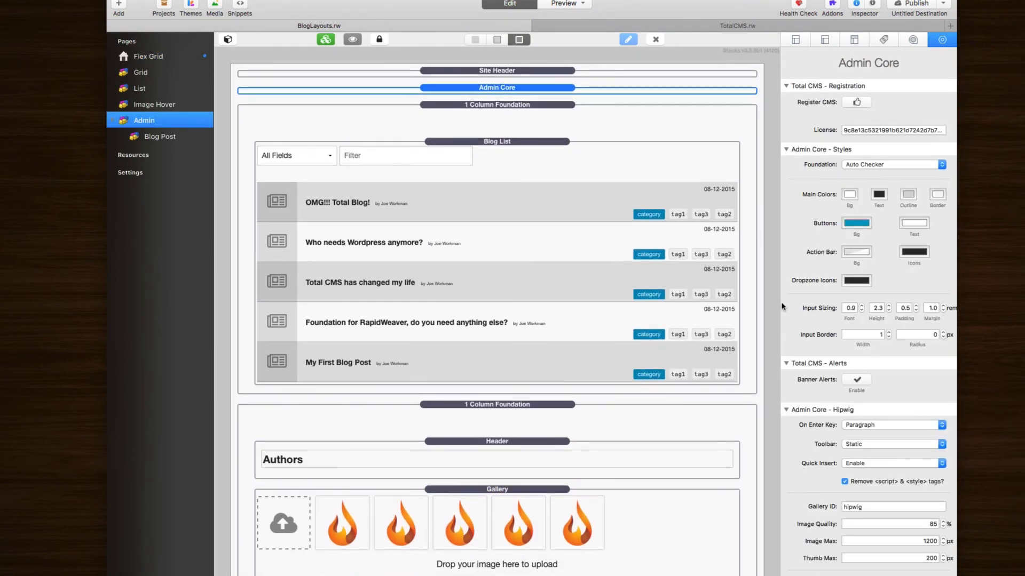
scroll(822, 324, "down", 10)
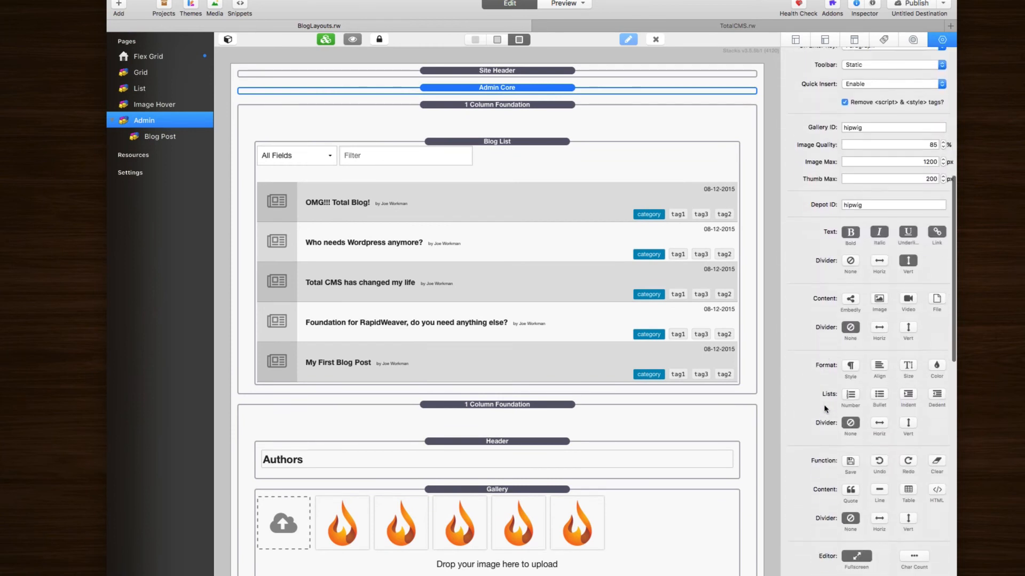
scroll(822, 324, "up", 5)
scroll(817, 243, "down", 10)
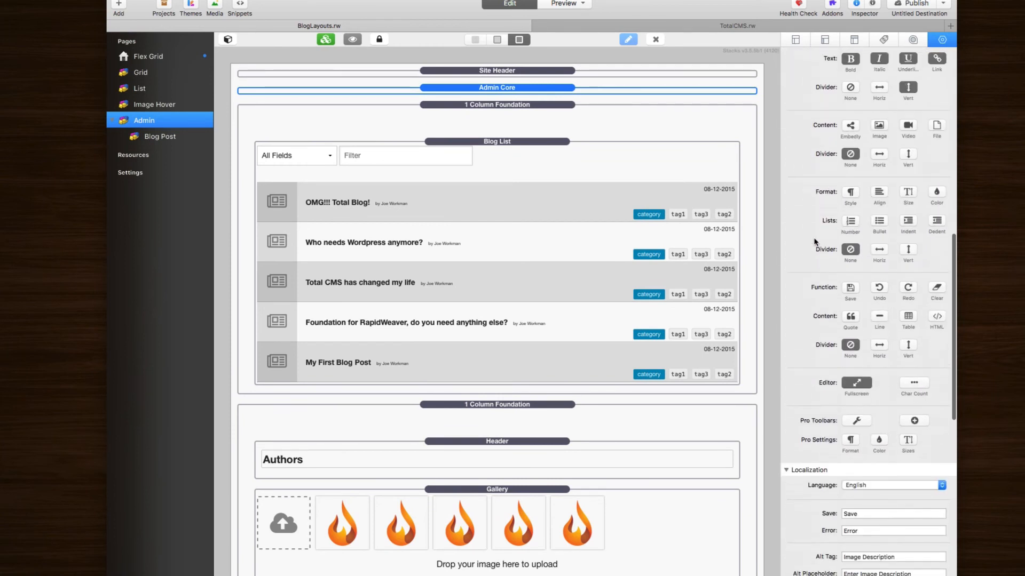
scroll(830, 91, "up", 3)
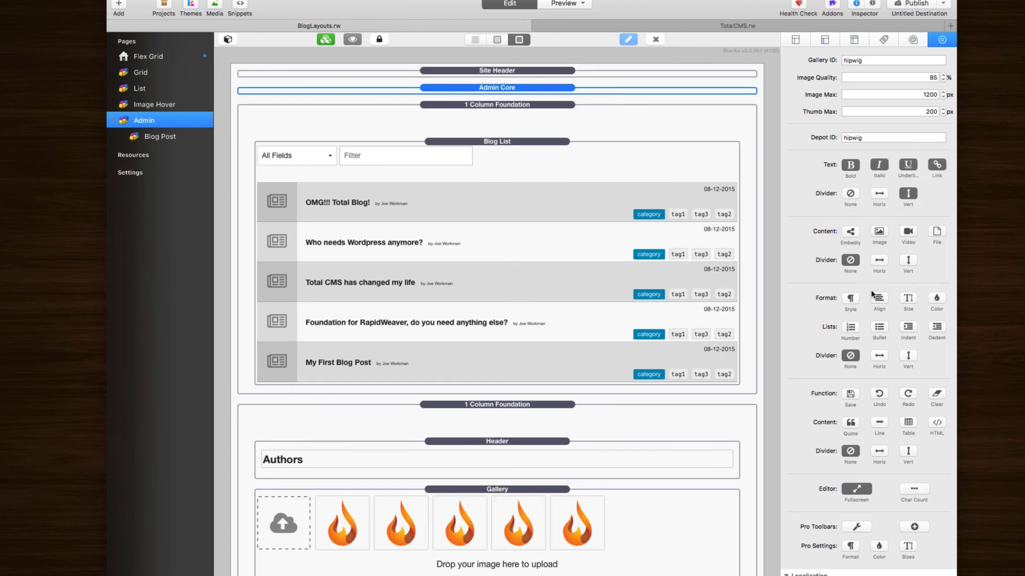
scroll(872, 443, "down", 5)
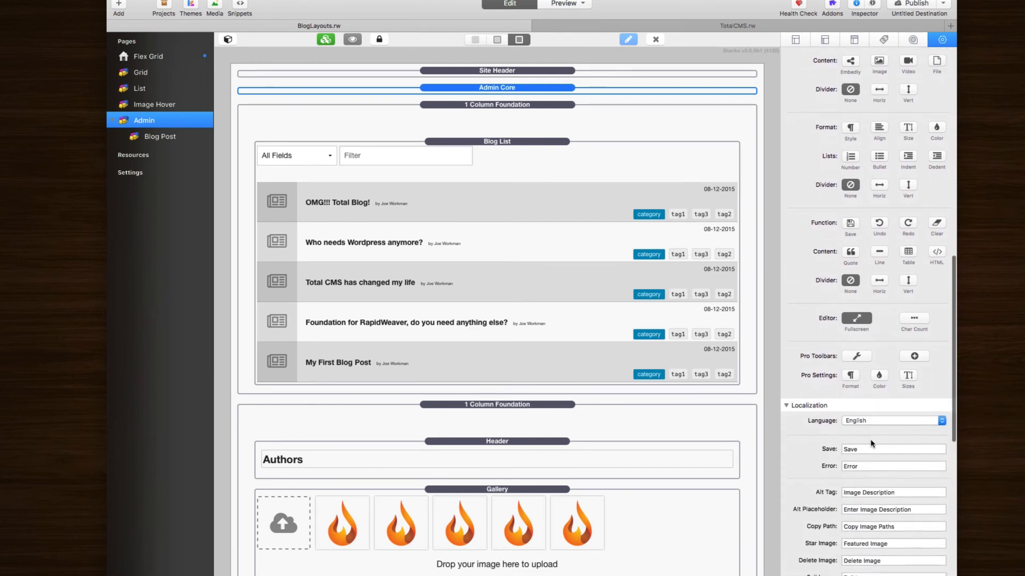
left_click(857, 356)
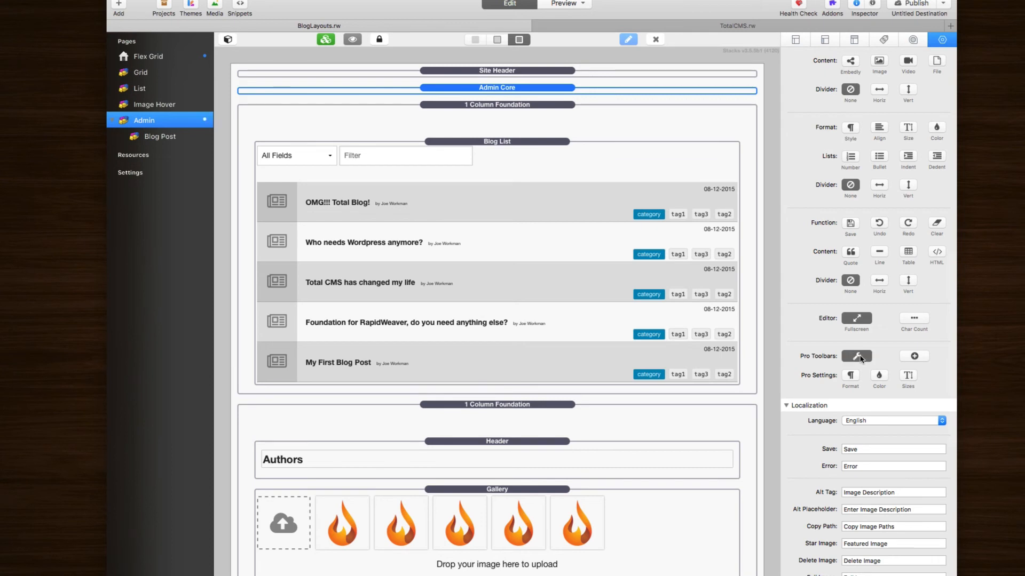
scroll(870, 213, "up", 10)
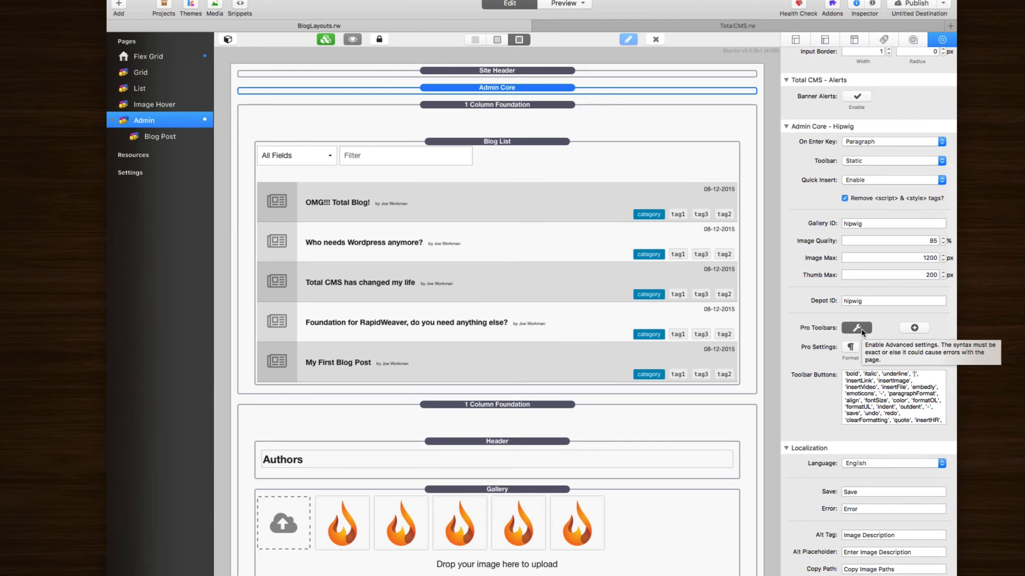
left_click(857, 327)
scroll(912, 378, "down", 5)
scroll(911, 379, "down", 4)
scroll(839, 557, "up", 8)
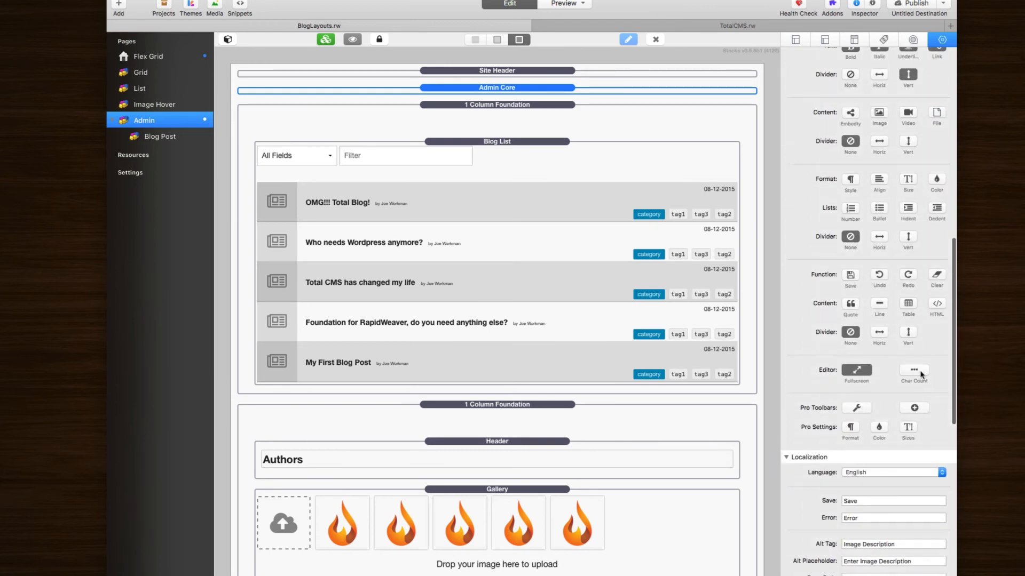
Step: Turn on the pro insert toolbar, inspect its Quick Insert entries, then turn it off
left_click(914, 408)
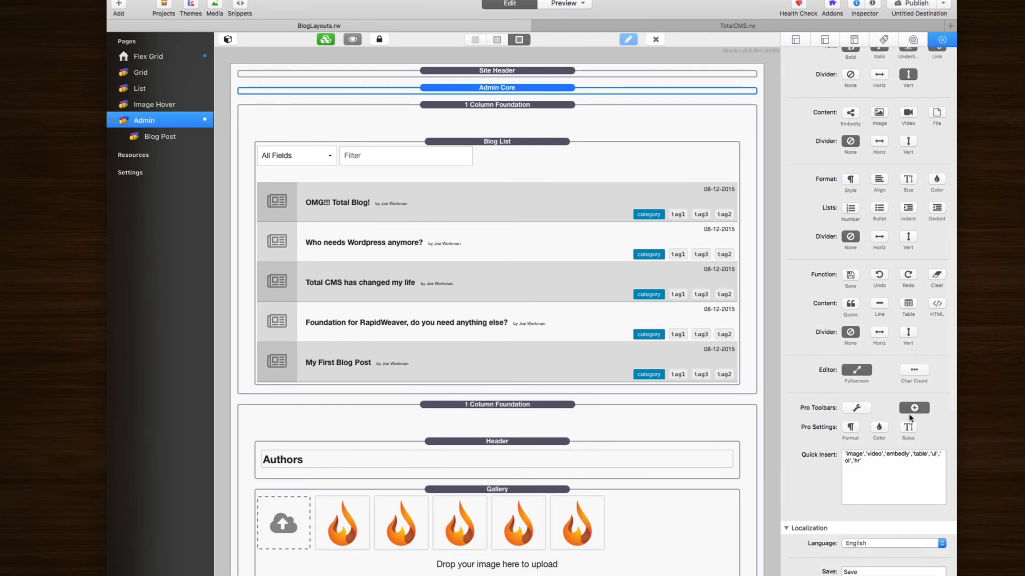
left_click_drag(879, 465, 823, 442)
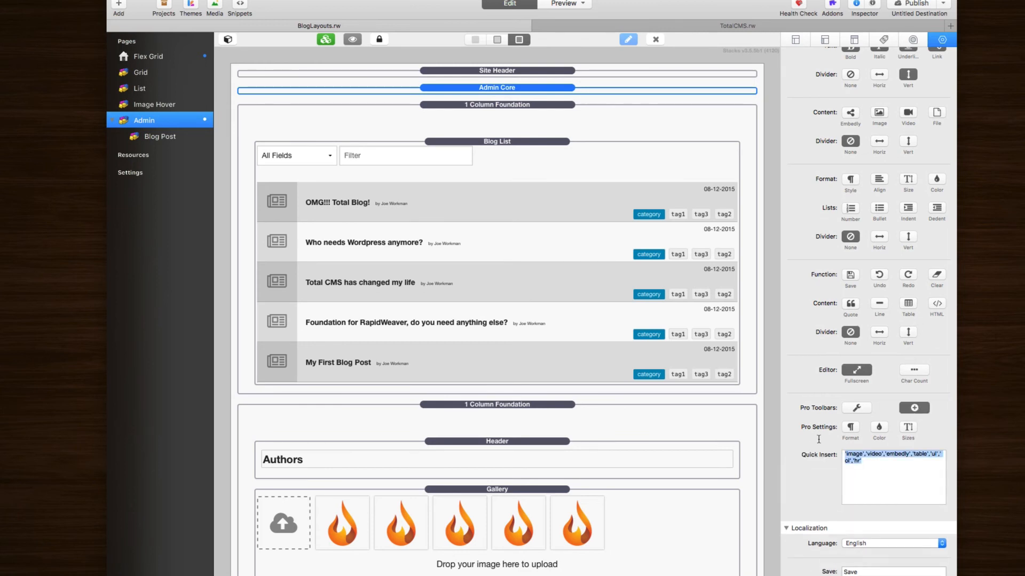
left_click(862, 472)
mouse_move(880, 462)
left_mouse_down()
mouse_move(832, 447)
mouse_move(889, 474)
left_mouse_up()
left_click(858, 471)
left_click(888, 474)
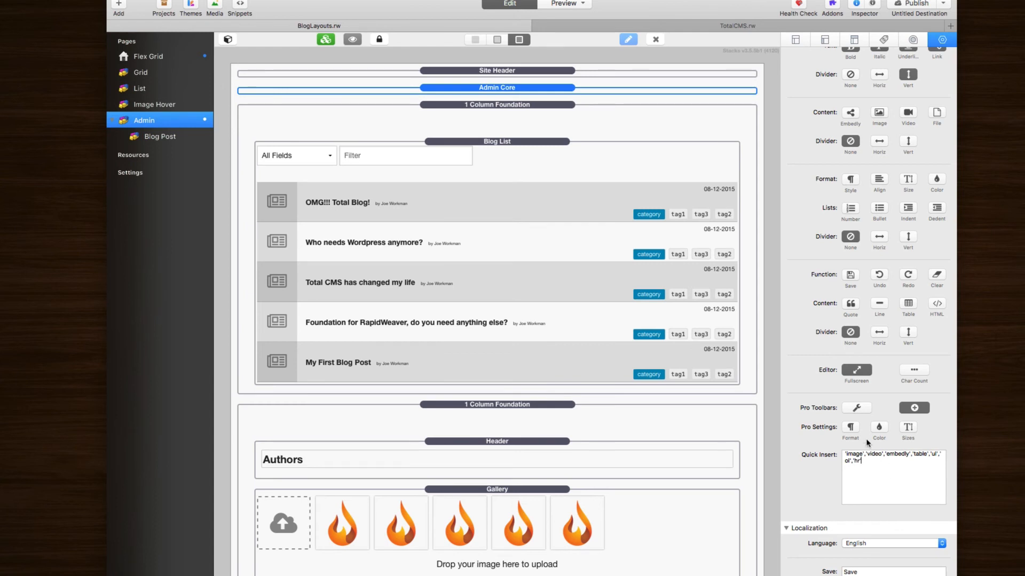
left_click(910, 409)
Step: Leave pro Format and Color off and enable Sizes, showing the 8–96 Font Sizes list
left_click(850, 430)
left_click(879, 428)
left_click(908, 429)
left_click(850, 427)
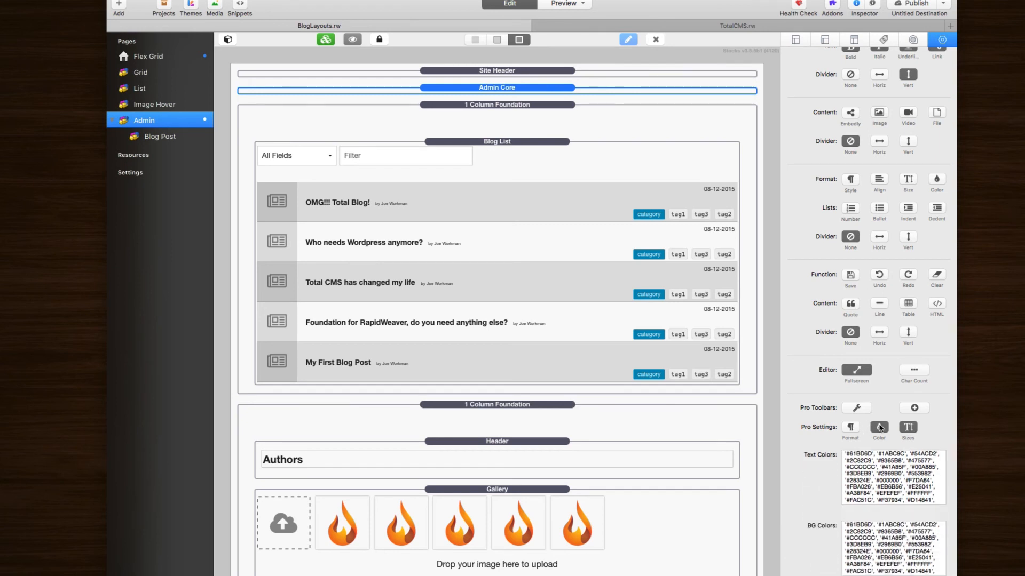
left_click(879, 427)
scroll(880, 427, "down", 3)
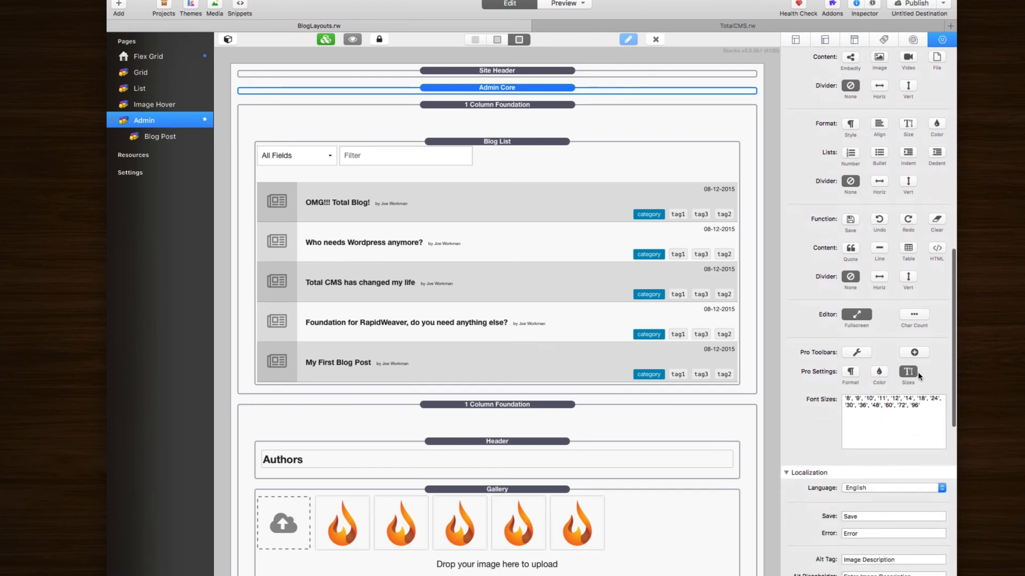
left_click_drag(933, 408, 810, 391)
left_click(862, 410)
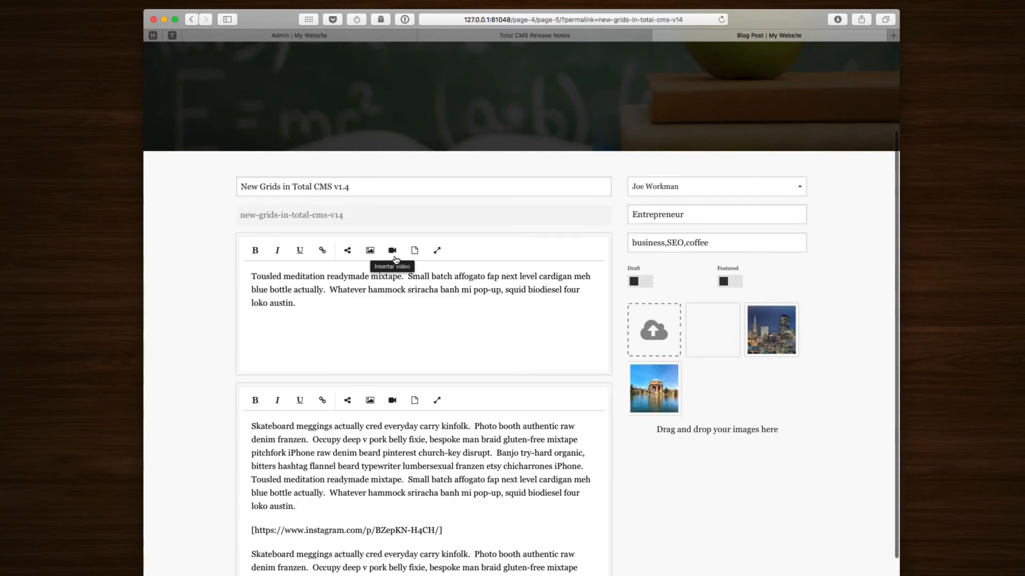
Step: Try the video embed popup's upload and link modes without inserting a video
left_click(393, 250)
left_click(387, 275)
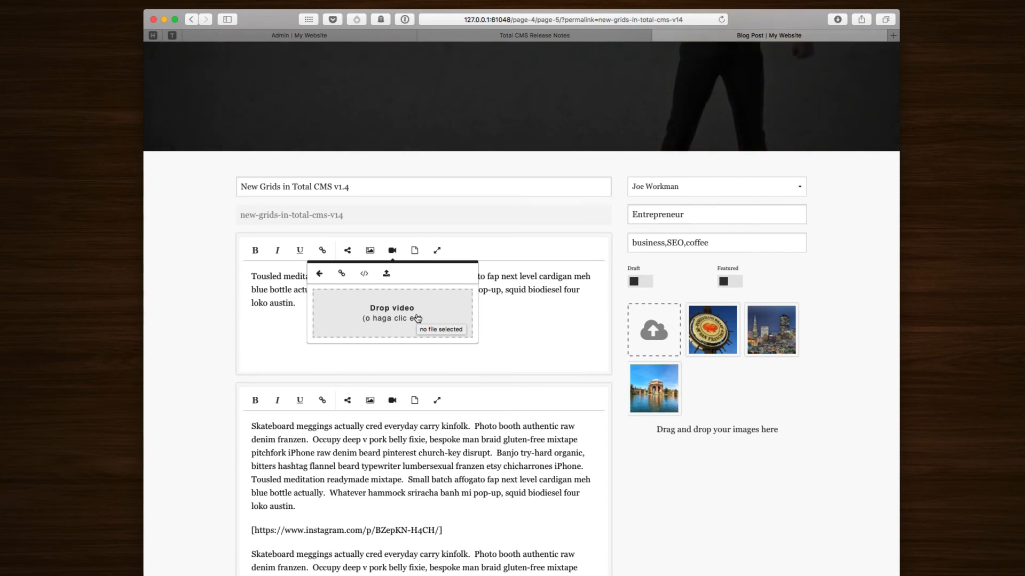
left_click(291, 383)
left_click(392, 250)
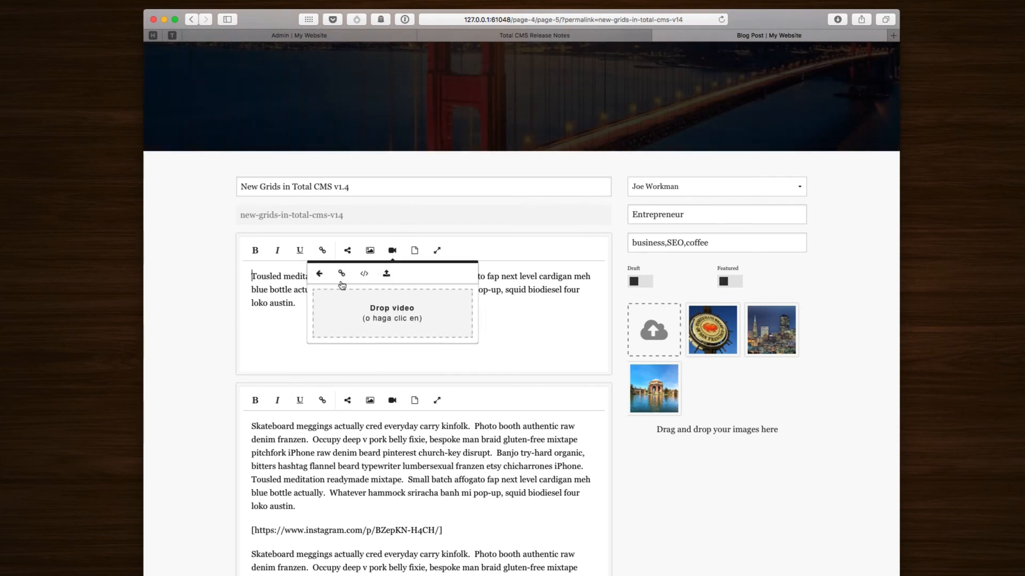
left_click(342, 274)
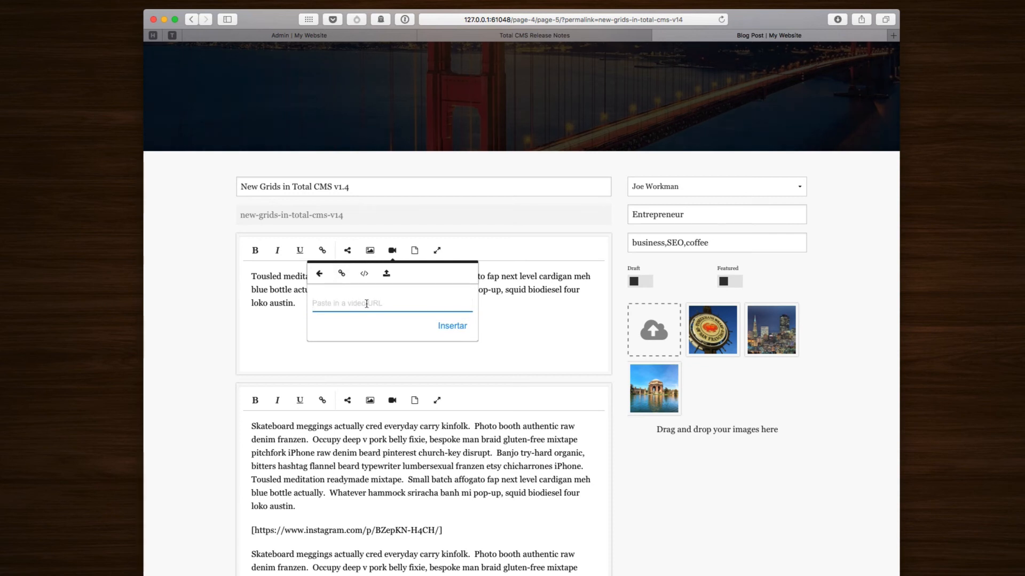
left_click(387, 274)
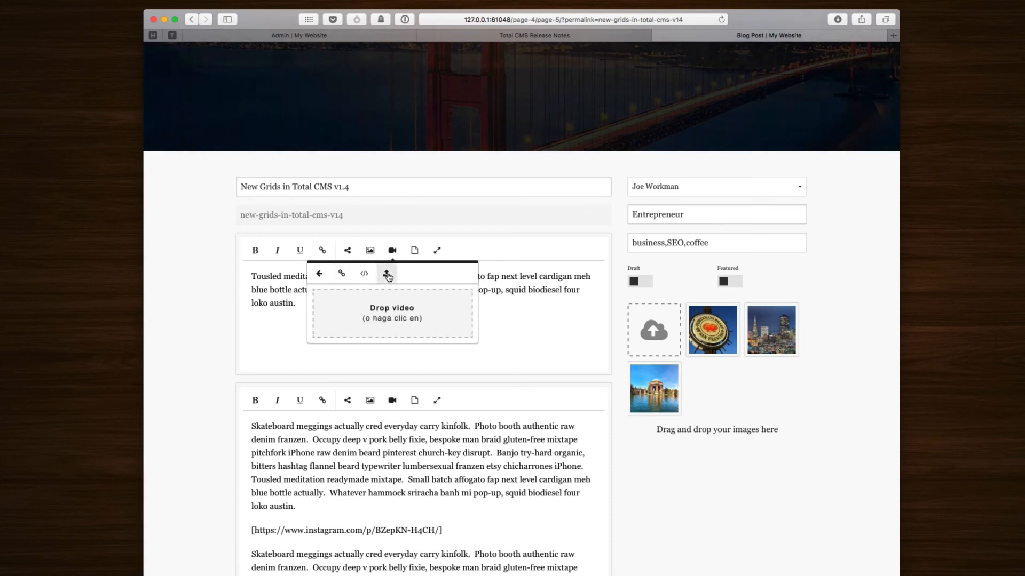
left_click(498, 298)
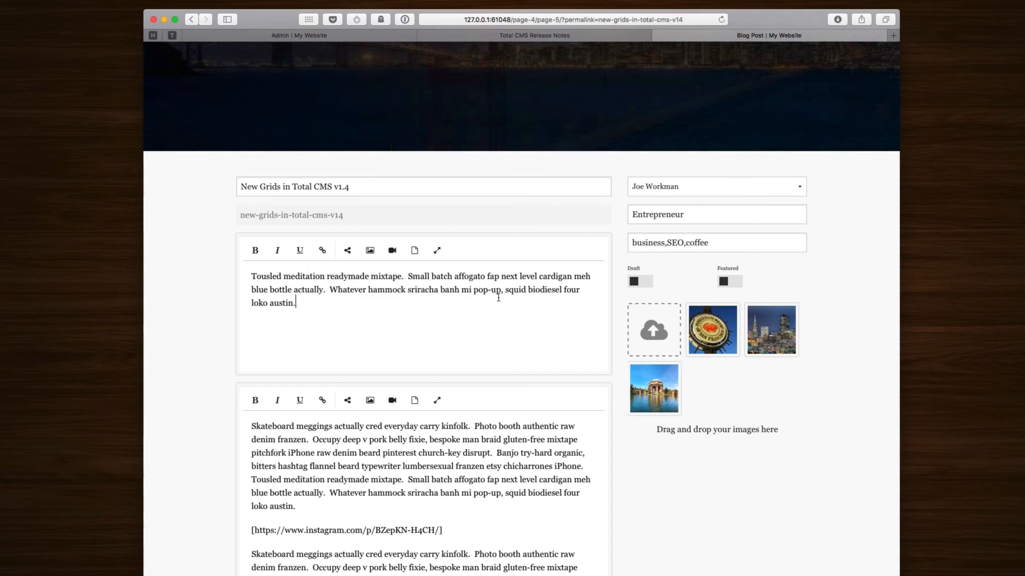
Step: Reopen and dismiss the video embed popup a few more times, then reload the post page
left_click(392, 251)
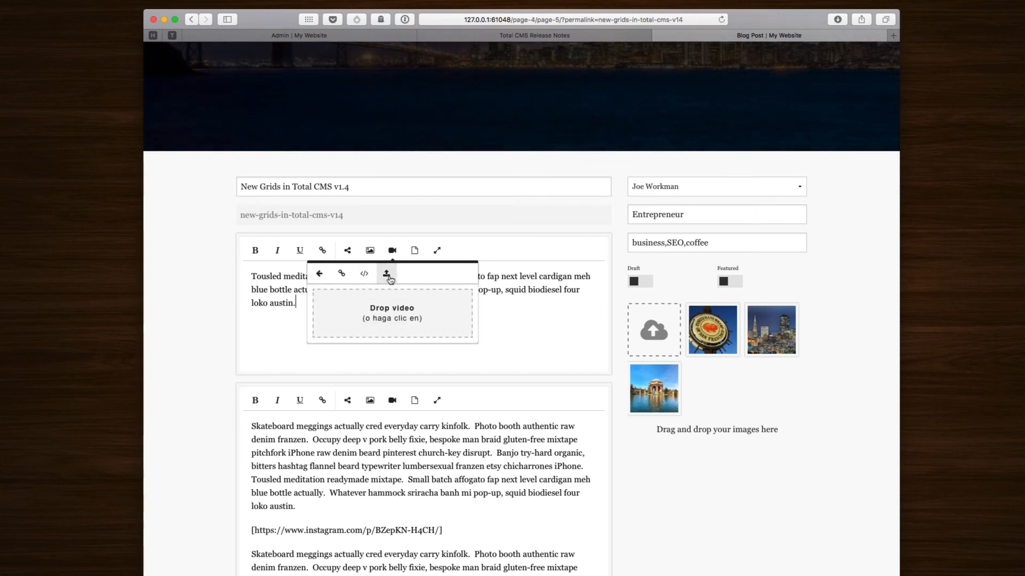
left_click(523, 303)
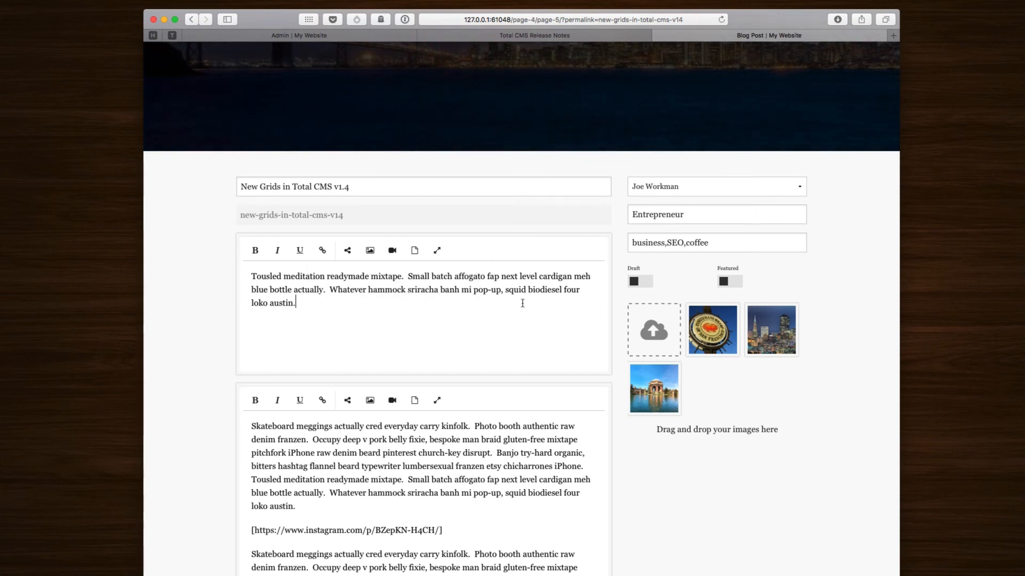
left_click(391, 258)
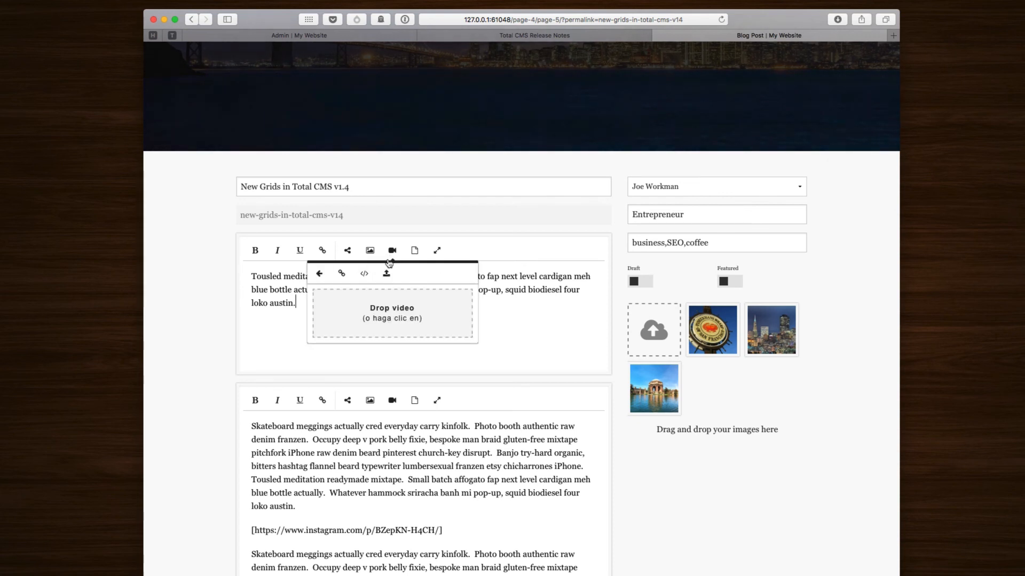
left_click(487, 299)
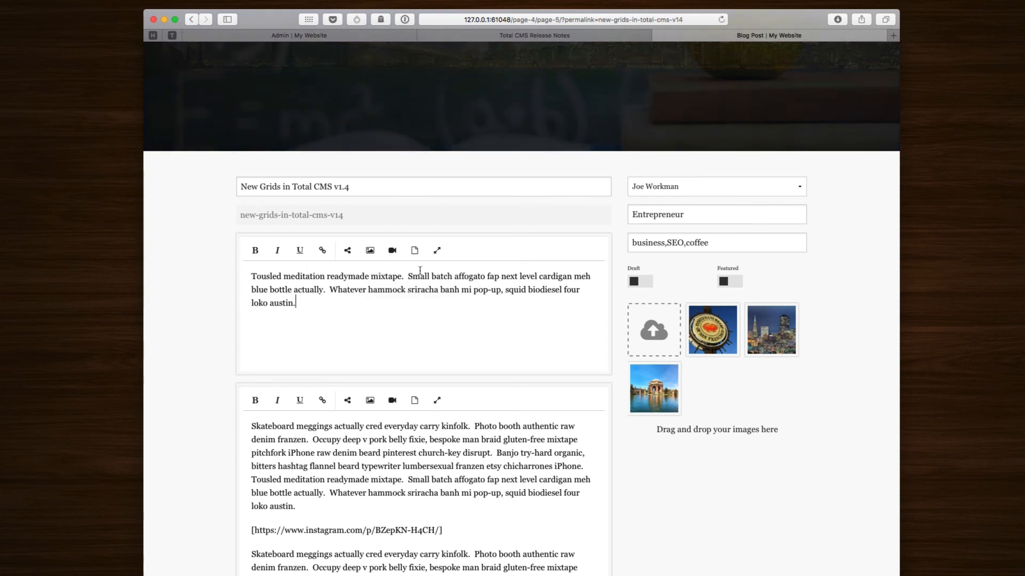
left_click(392, 250)
left_click(341, 273)
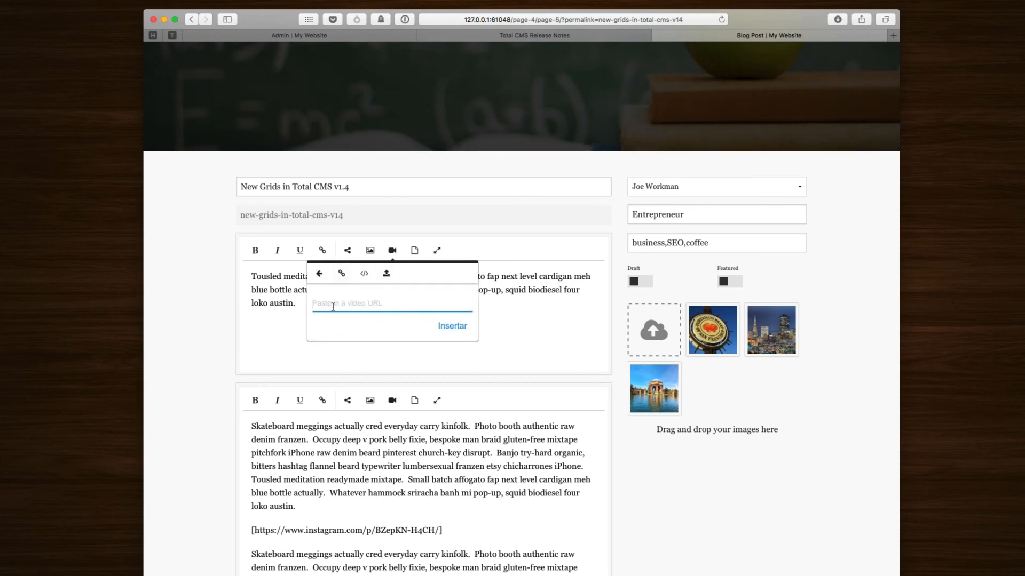
left_click(504, 303)
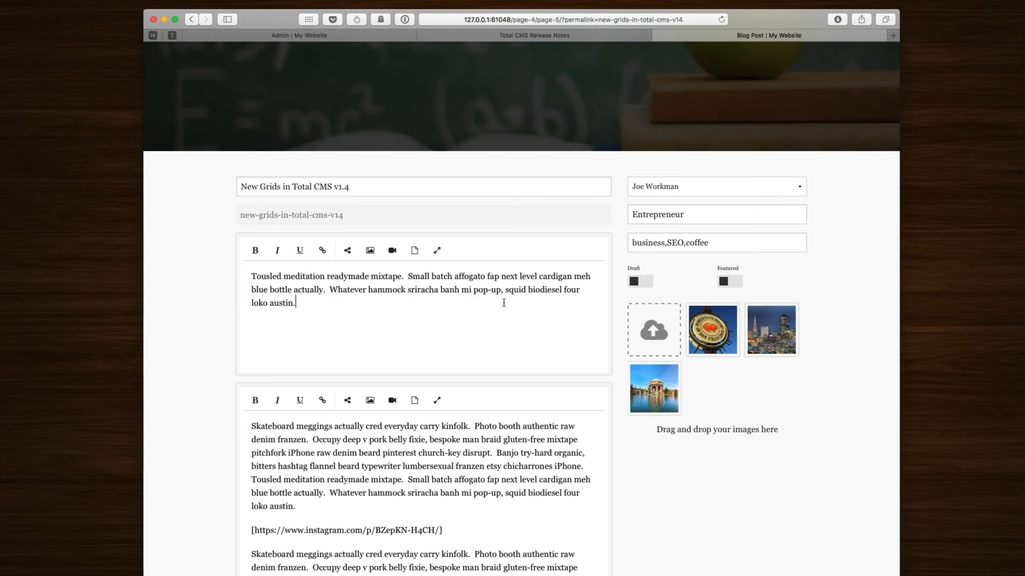
key("super+r")
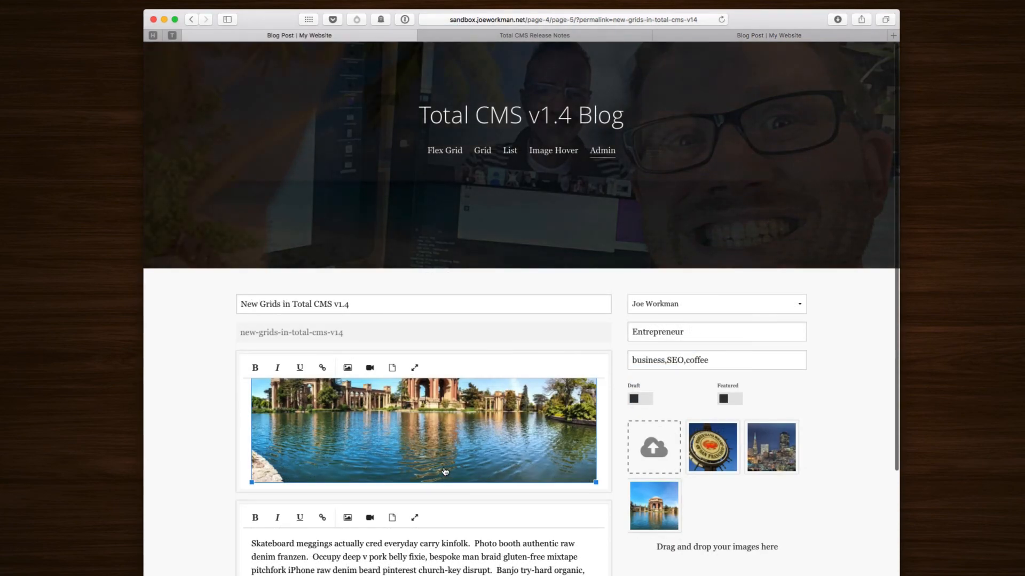
Step: Set the panoramic lake photo in the first content block to the Full Width style
scroll(445, 472, "up", 1)
scroll(446, 472, "down", 2)
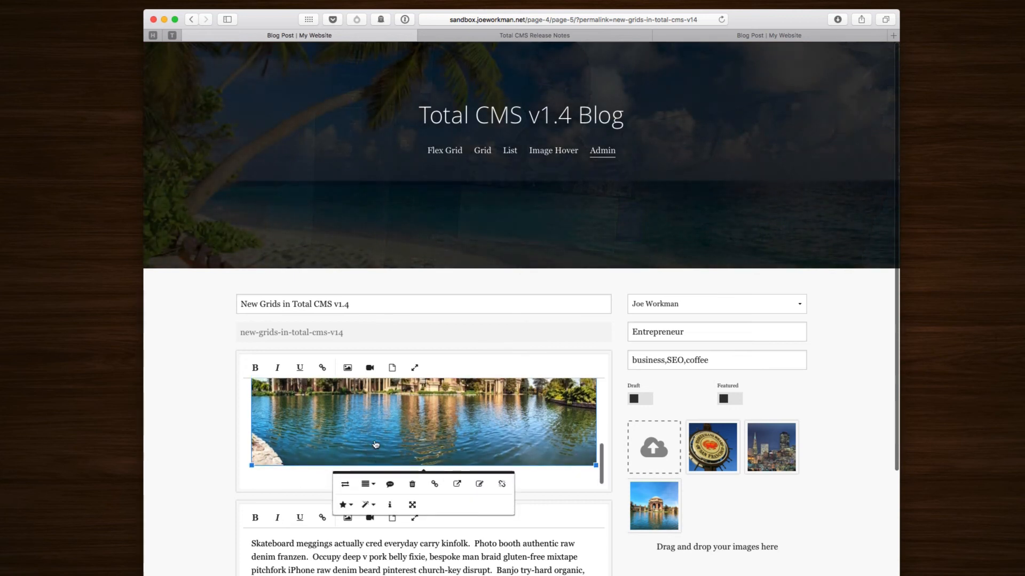
left_click(373, 510)
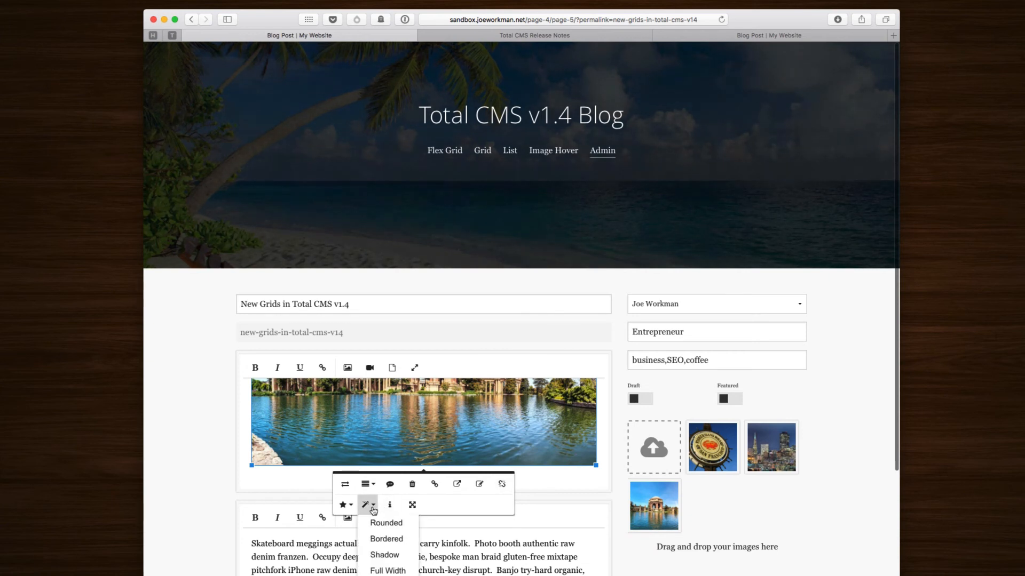
left_click(392, 571)
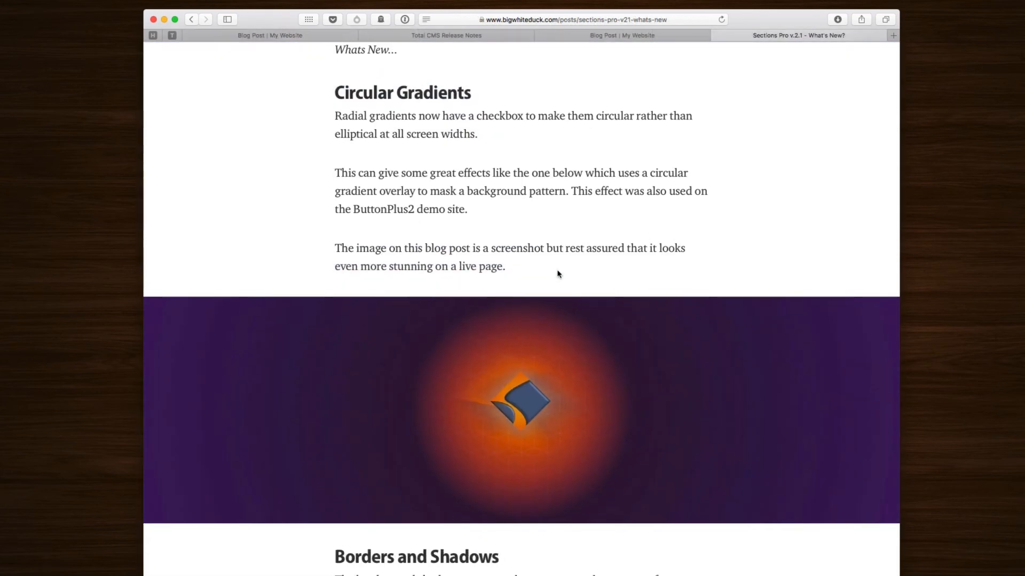
scroll(555, 272, "up", 10)
scroll(550, 273, "down", 15)
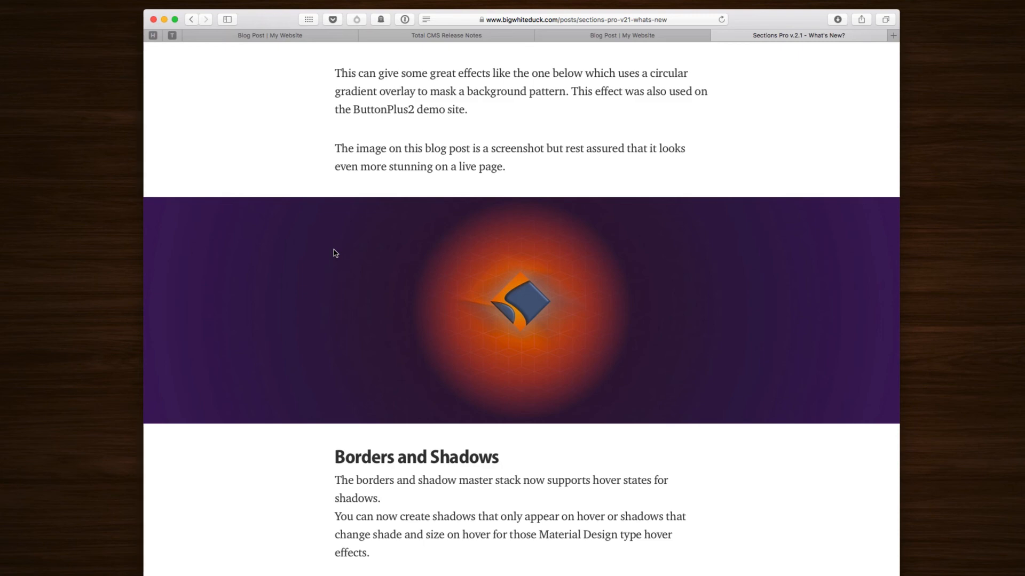
Step: Scroll through the Sections Pro v2.1 What's New article
scroll(336, 253, "up", 10)
scroll(336, 253, "down", 12)
scroll(335, 253, "down", 20)
scroll(336, 253, "down", 5)
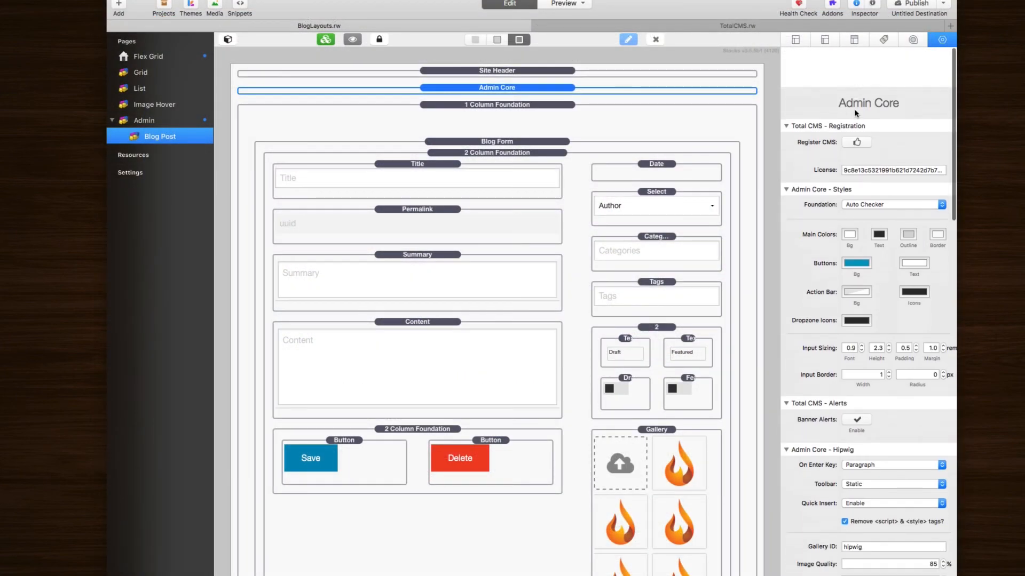